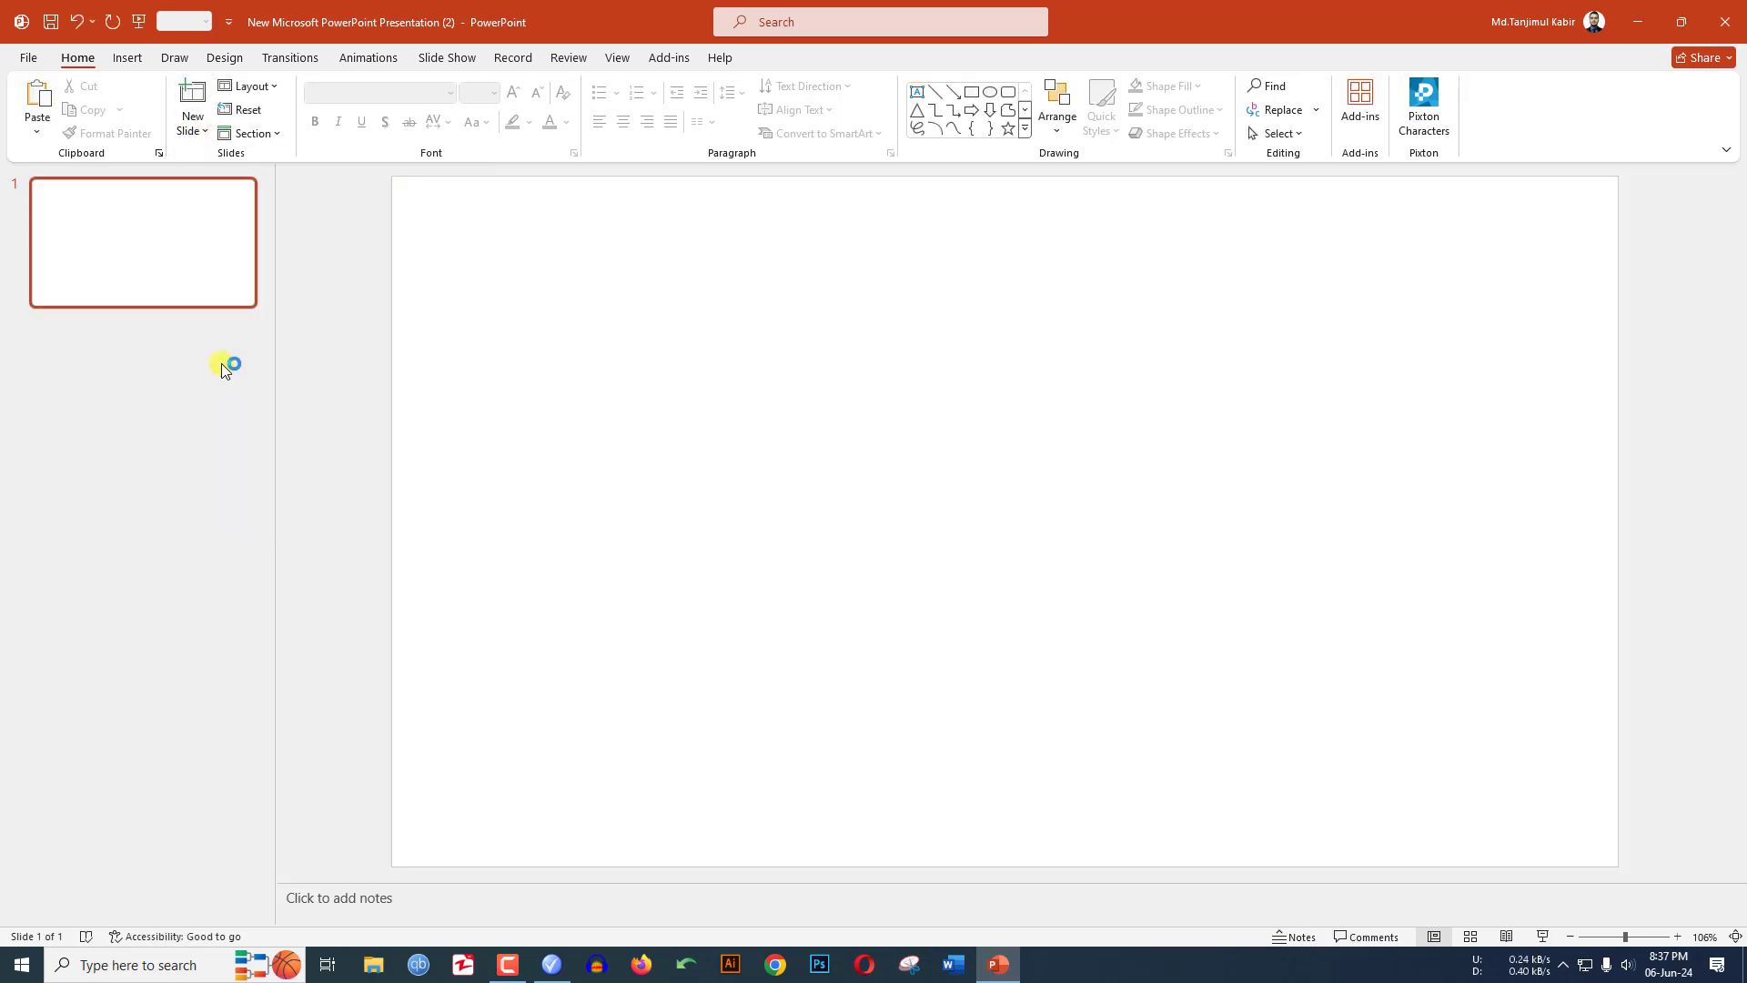
- Draw a rounded rectangle about 3.71 inches high and 1.99 inches wide in the slide's lower left area and remove its outline
{"action": "left_click", "coordinate": [128, 58]}
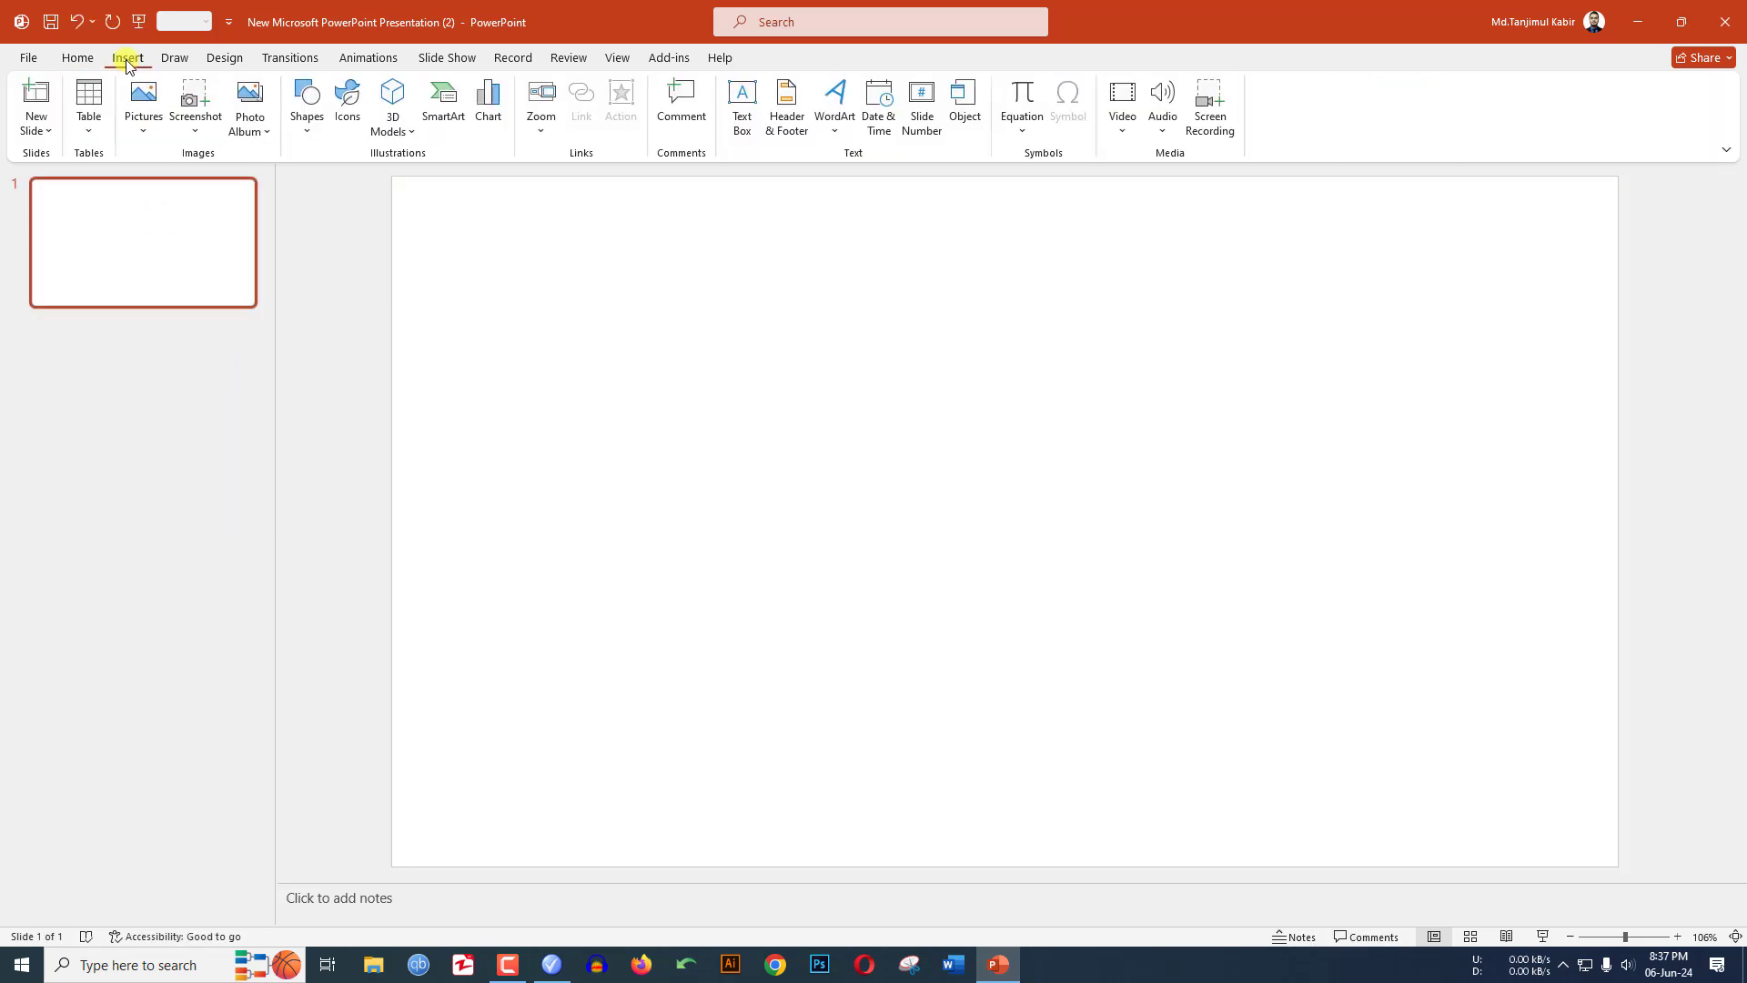
{"action": "left_click", "coordinate": [309, 127]}
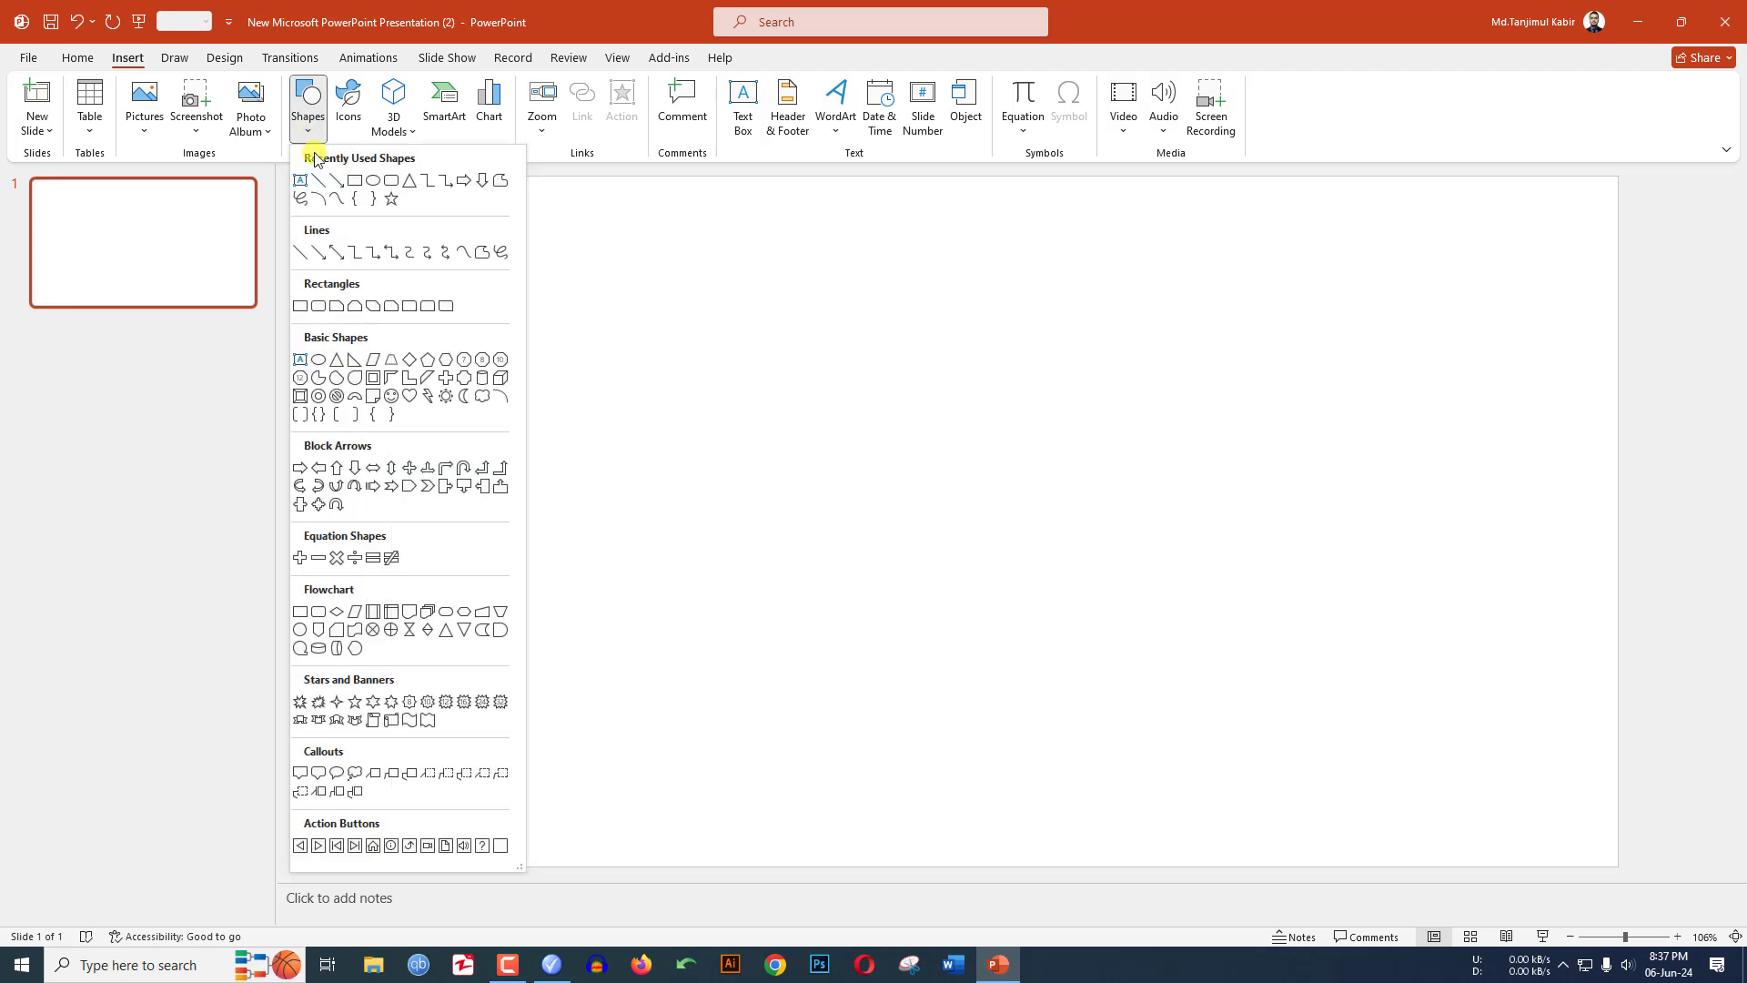
{"action": "left_click", "coordinate": [393, 189]}
{"action": "left_click_drag", "start_coordinate": [460, 504], "coordinate": [642, 800]}
{"action": "left_click_drag", "start_coordinate": [492, 463], "coordinate": [480, 459]}
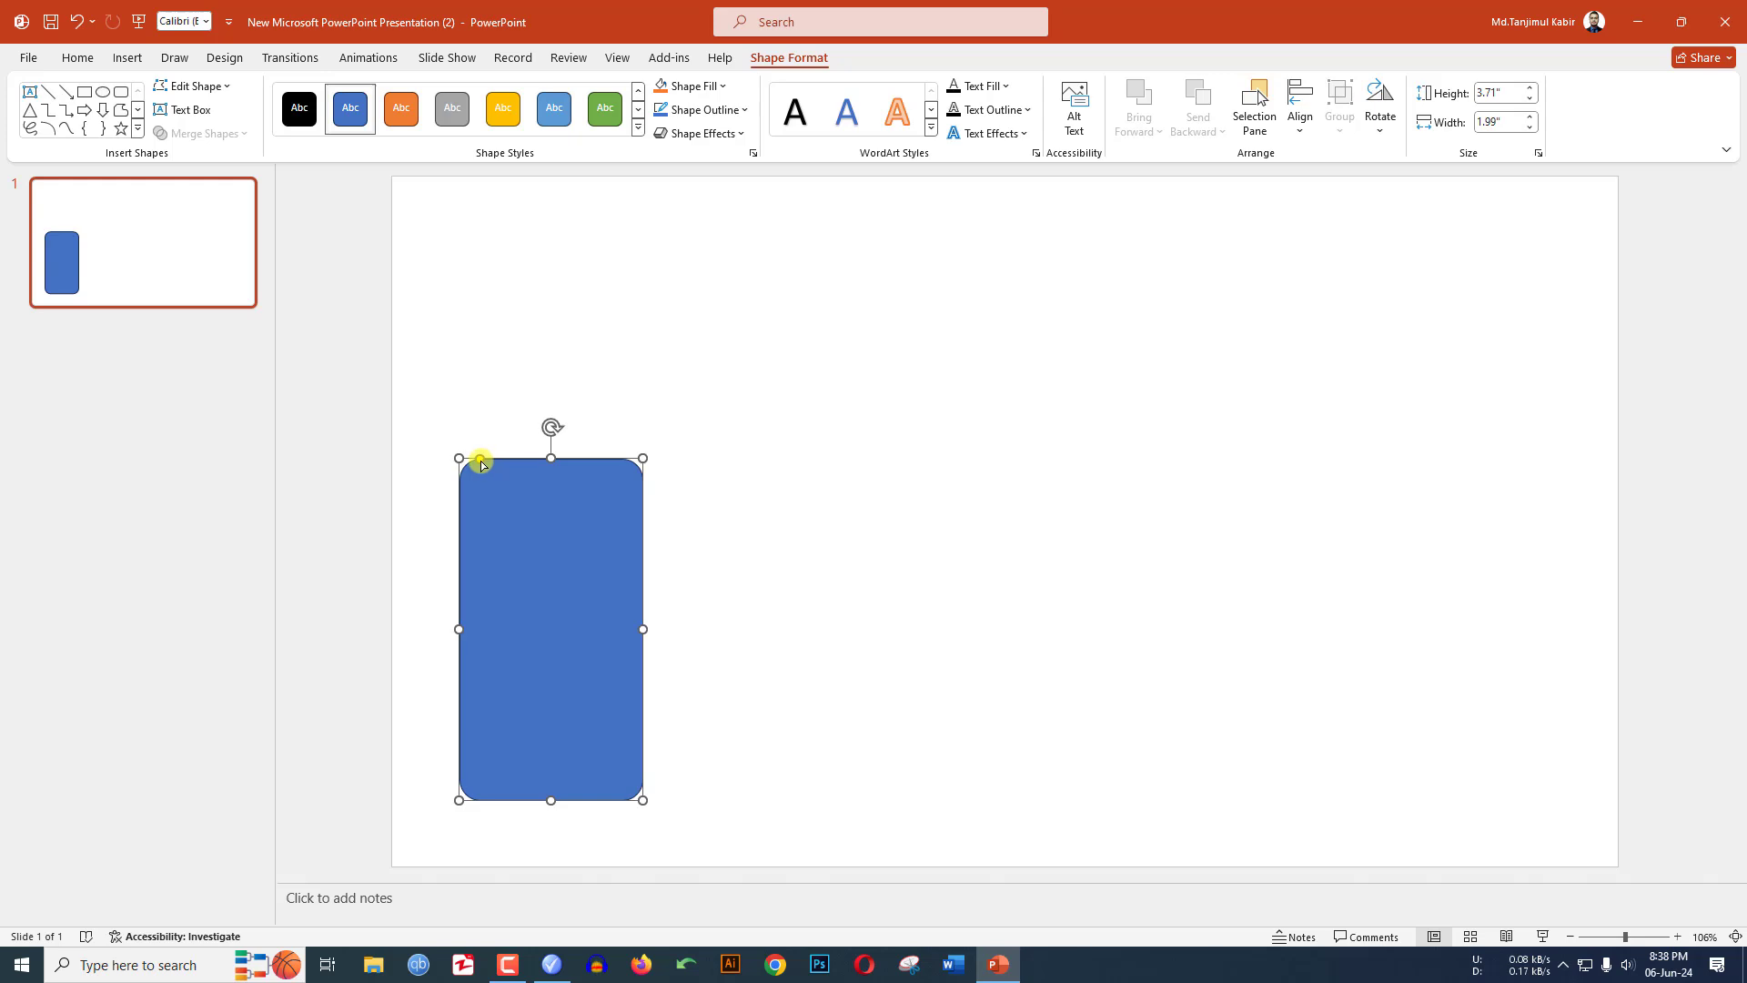
{"action": "left_click", "coordinate": [702, 110]}
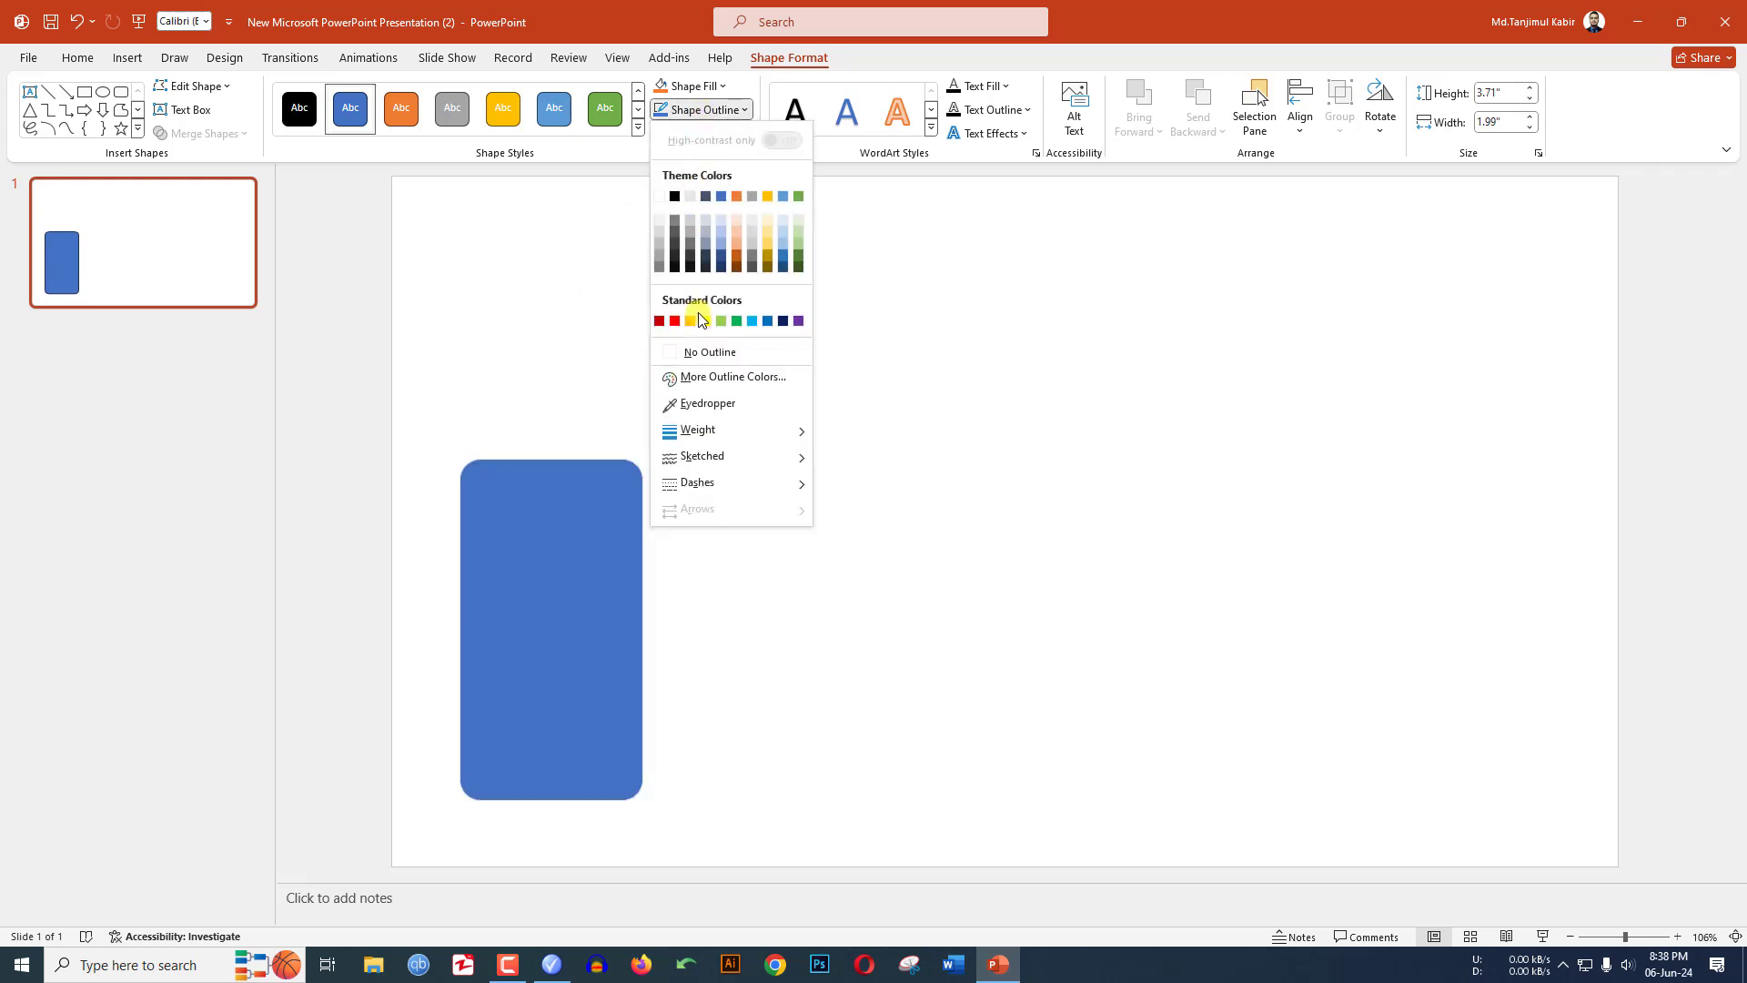
{"action": "left_click", "coordinate": [703, 353]}
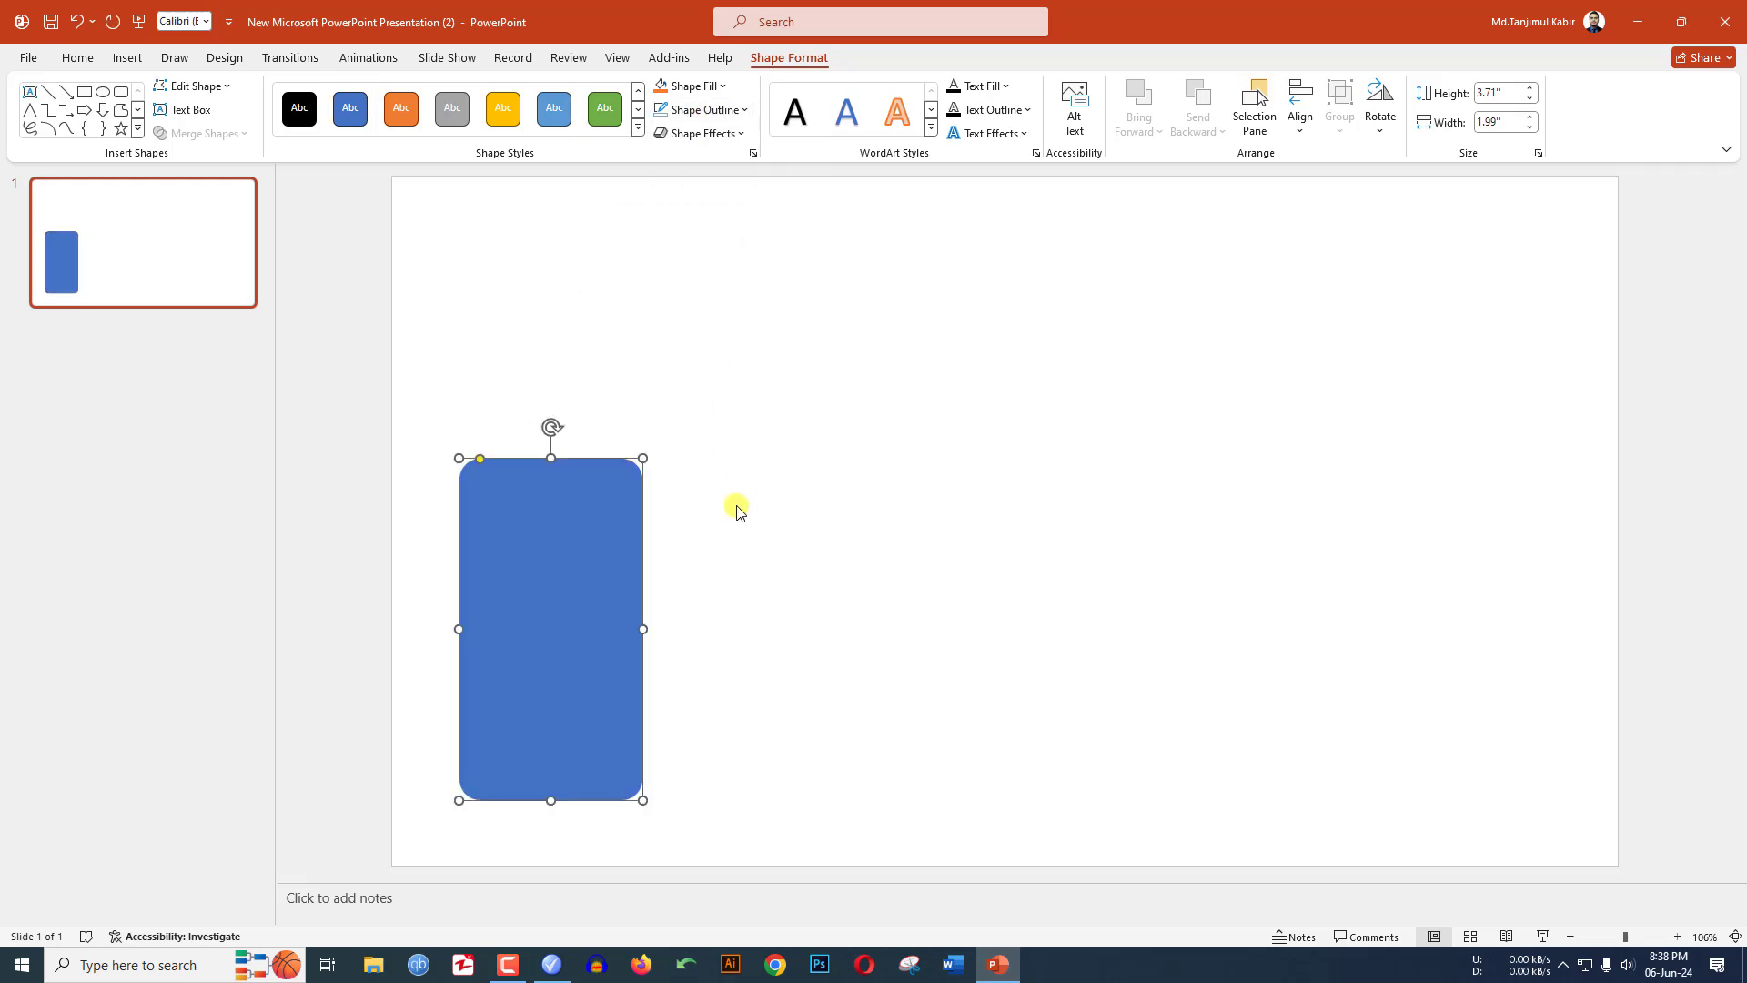
- Duplicate the rounded rectangle horizontally to make a row of five evenly spaced cards
{"action": "left_click_drag", "start_coordinate": [616, 565], "coordinate": [801, 556]}
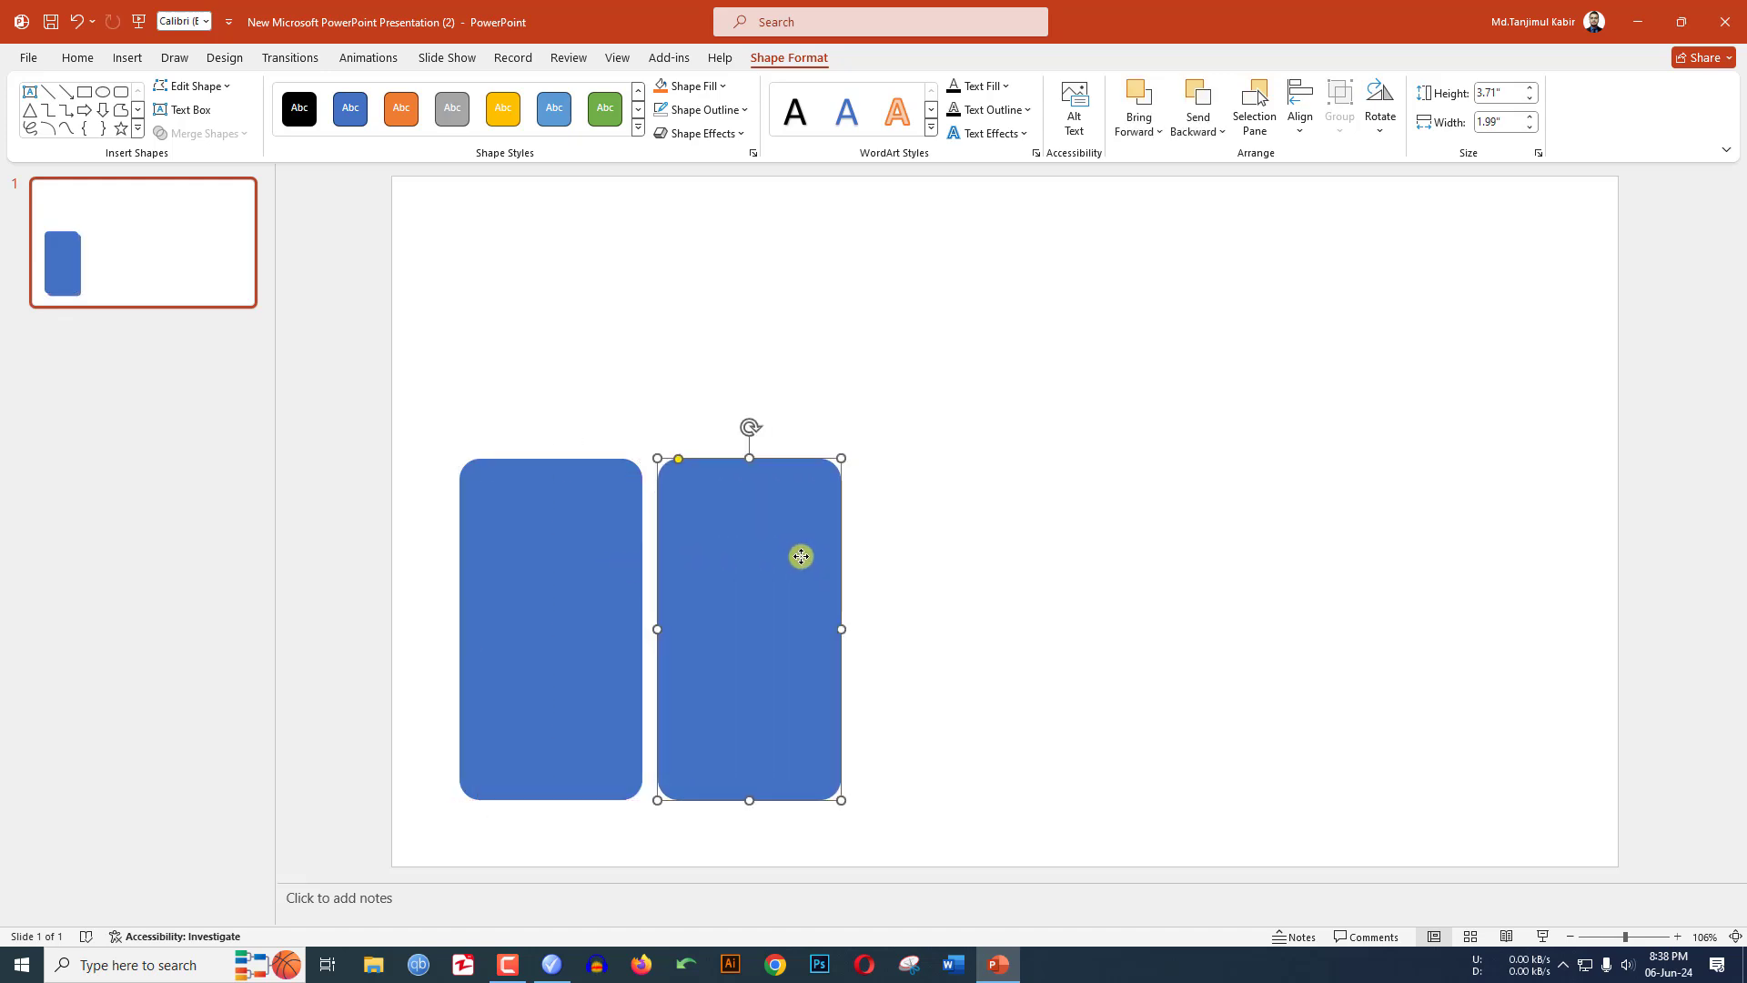
{"action": "key", "text": "ctrl+d"}
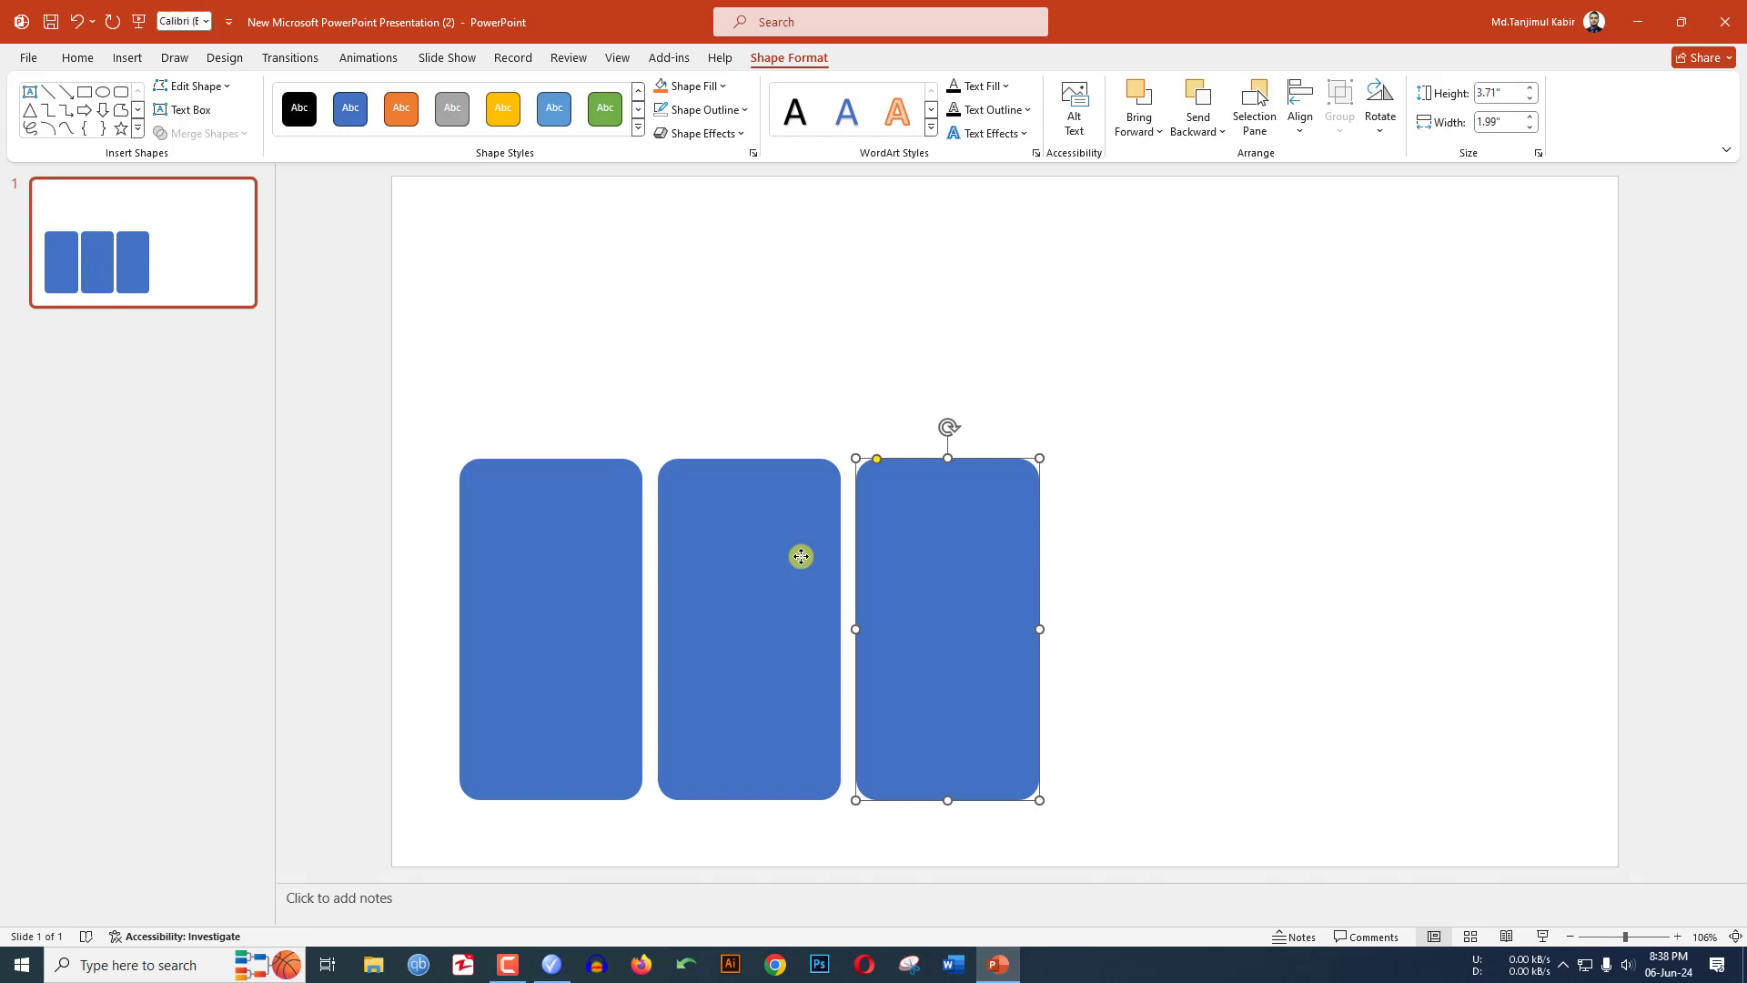
{"action": "key", "text": "ctrl+d"}
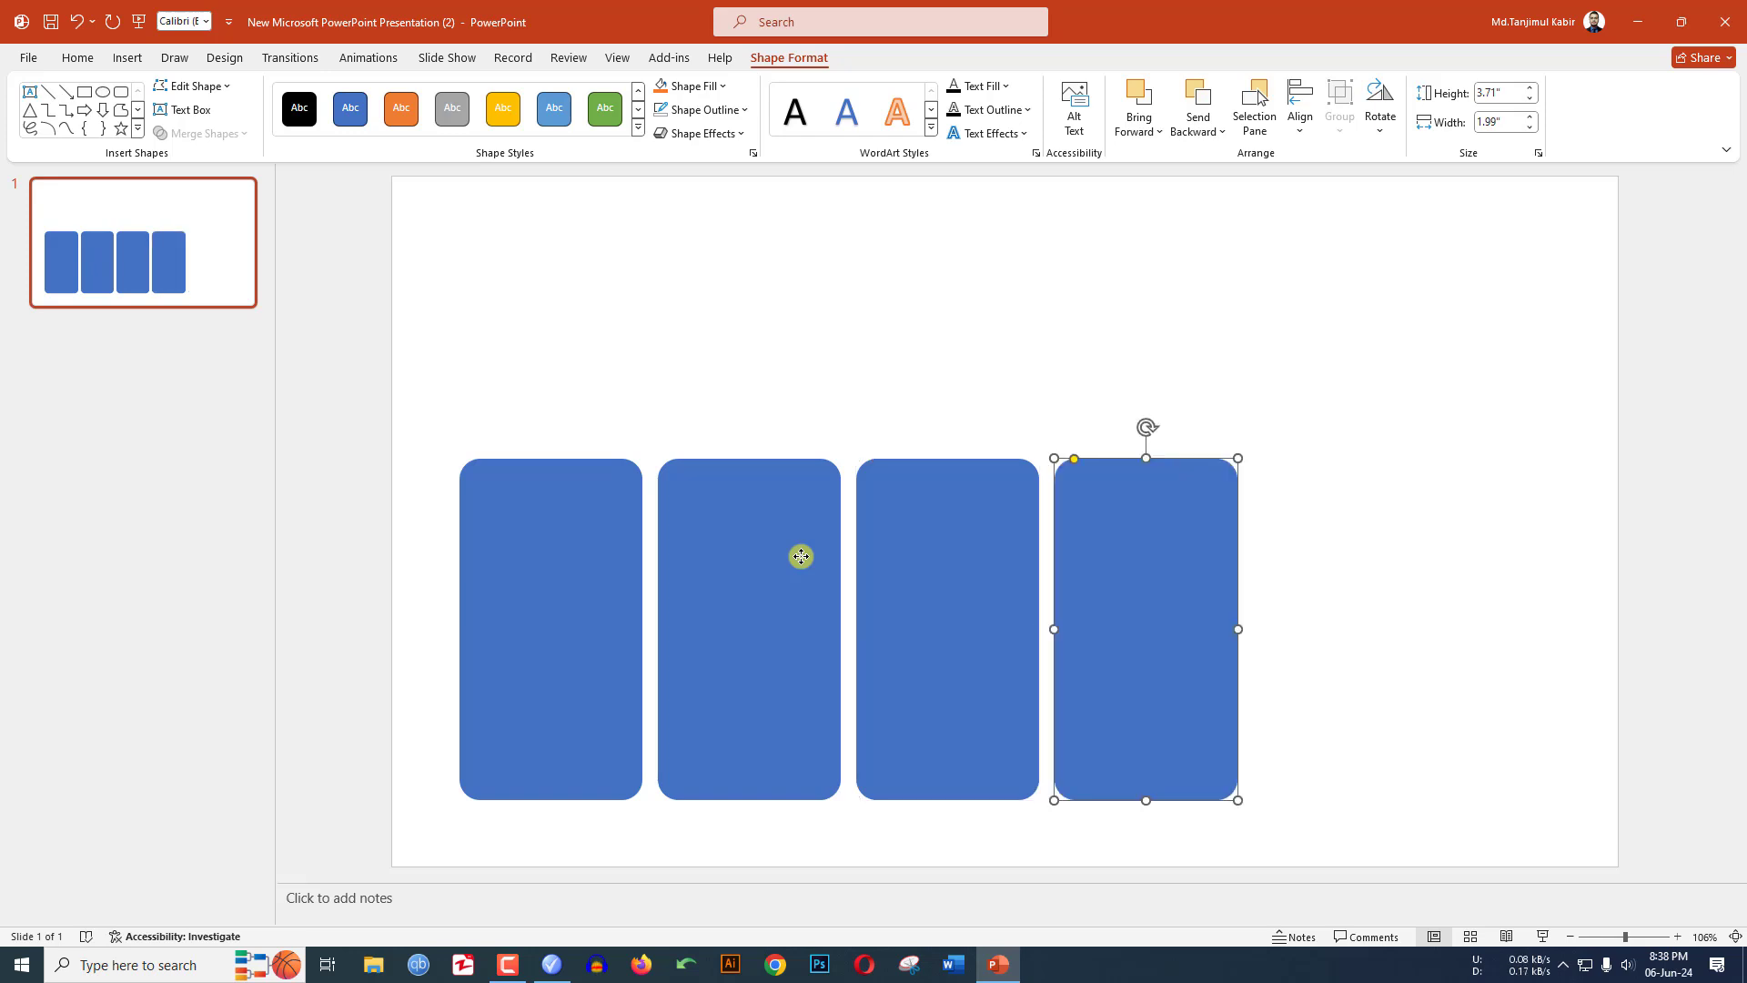
{"action": "key", "text": "ctrl+d"}
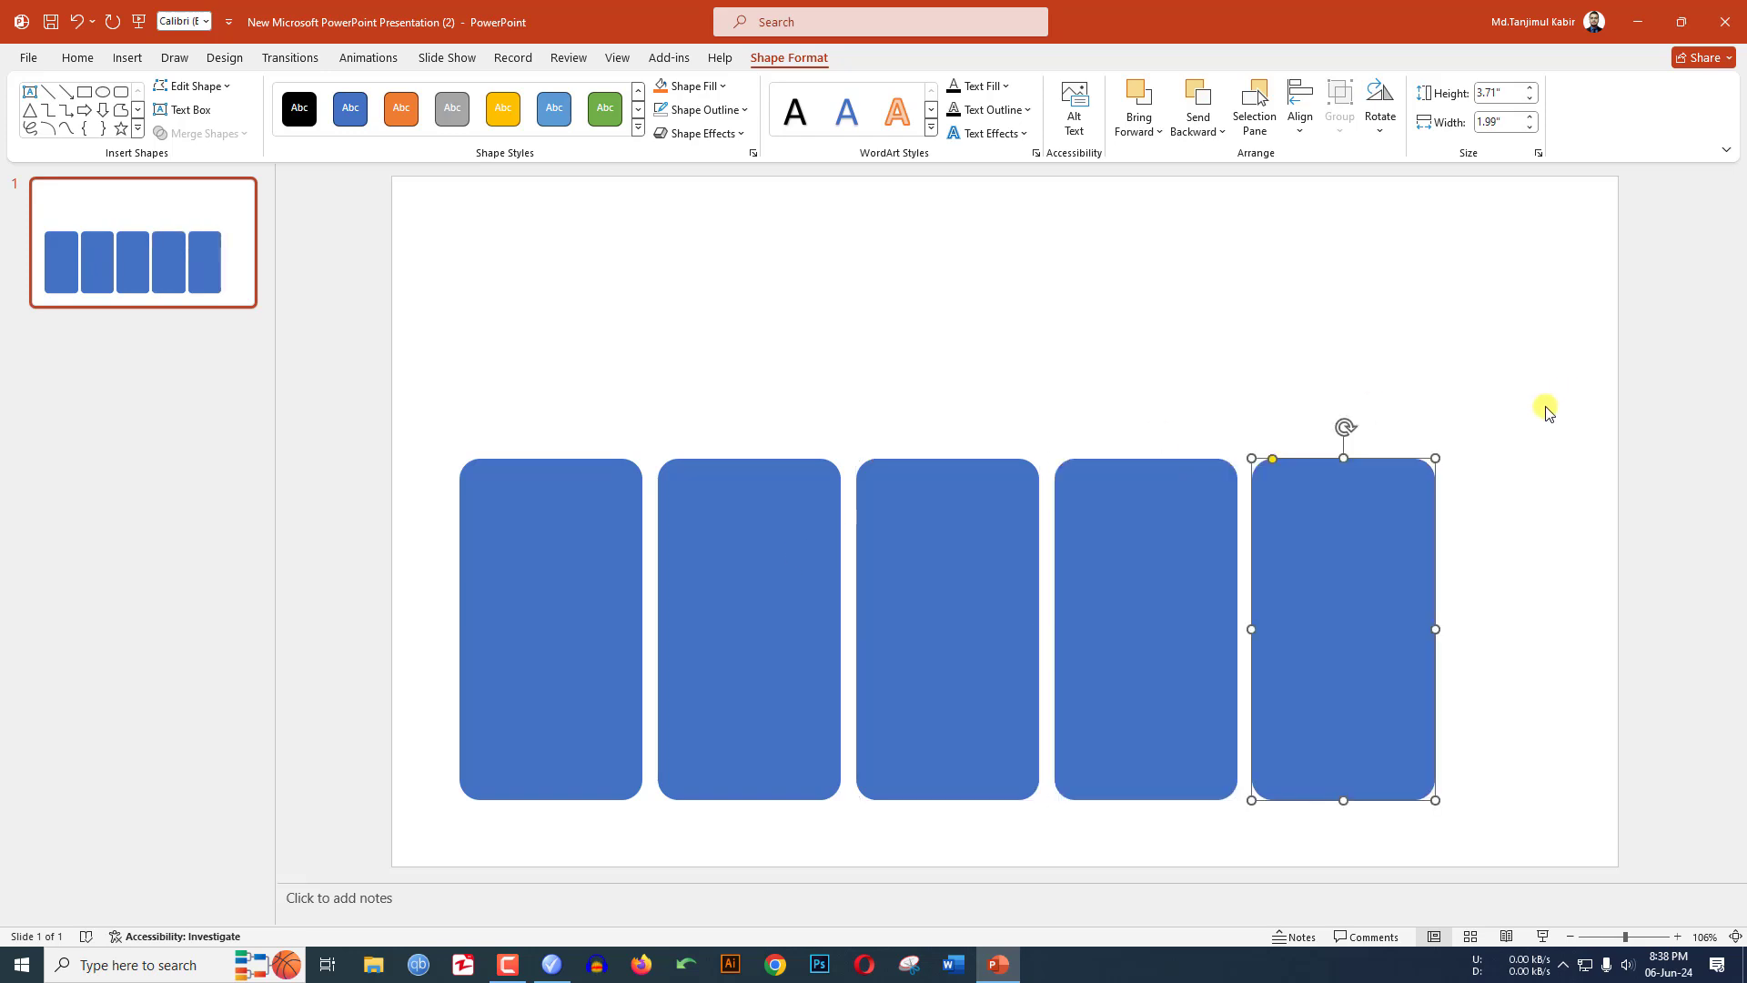
- Group the five cards and stretch the group horizontally until each card is about 2.14 inches wide
{"action": "left_click", "coordinate": [1566, 475]}
{"action": "left_click_drag", "start_coordinate": [1524, 394], "coordinate": [382, 823]}
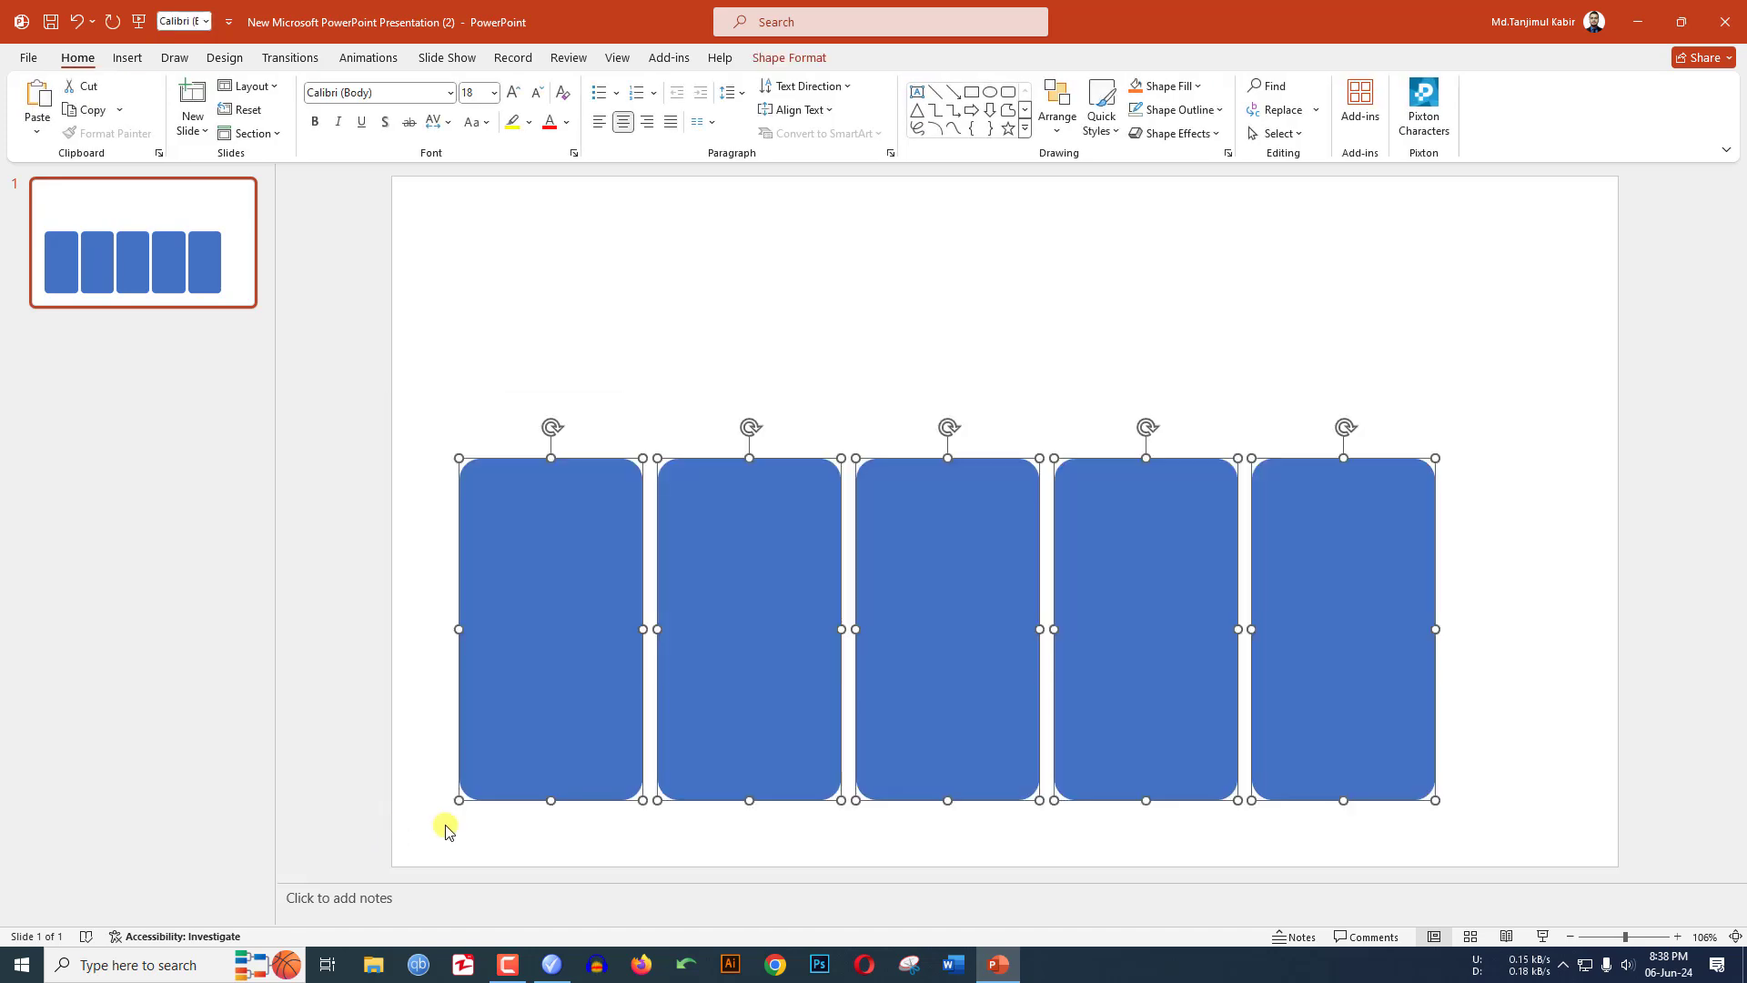
{"action": "key", "text": "ctrl+g"}
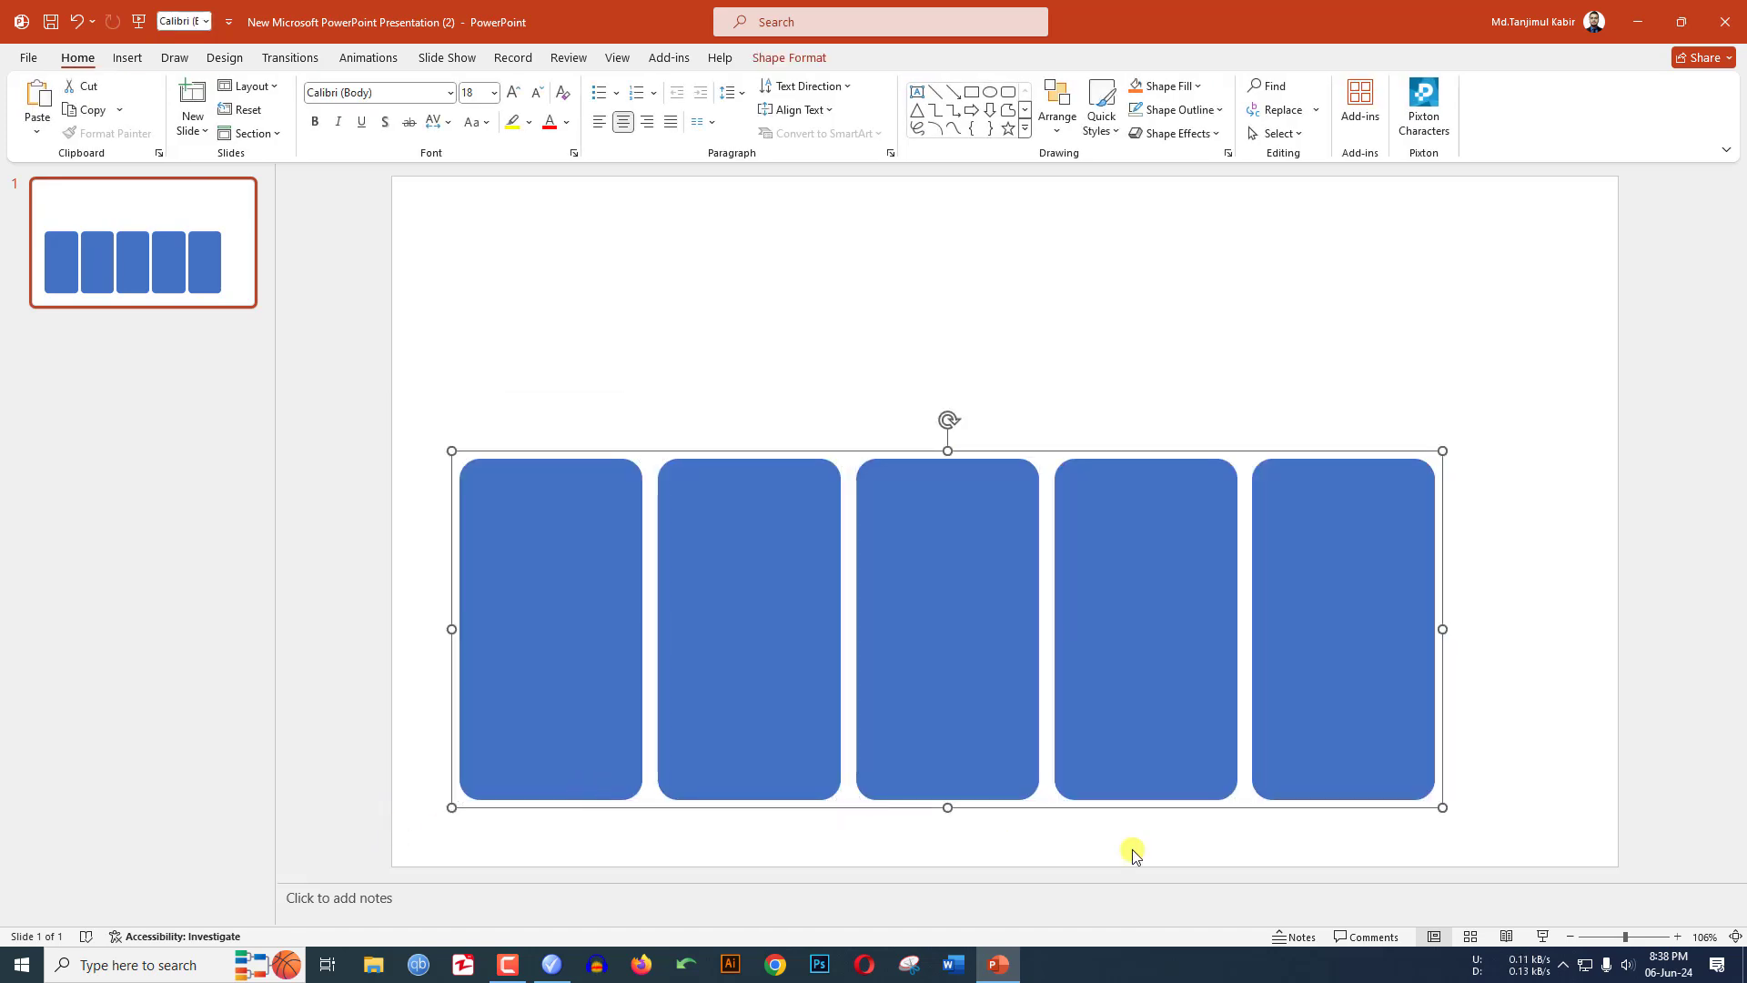
{"action": "mouse_move", "coordinate": [1446, 631]}
{"action": "left_mouse_down"}
{"action": "mouse_move", "coordinate": [1527, 629]}
{"action": "mouse_move", "coordinate": [1467, 625]}
{"action": "left_mouse_up"}
{"action": "key", "text": "Escape"}
{"action": "scroll", "coordinate": [1541, 635], "scroll_direction": "down", "scroll_amount": 1}
{"action": "scroll", "coordinate": [1543, 634], "scroll_direction": "down", "scroll_amount": 3}
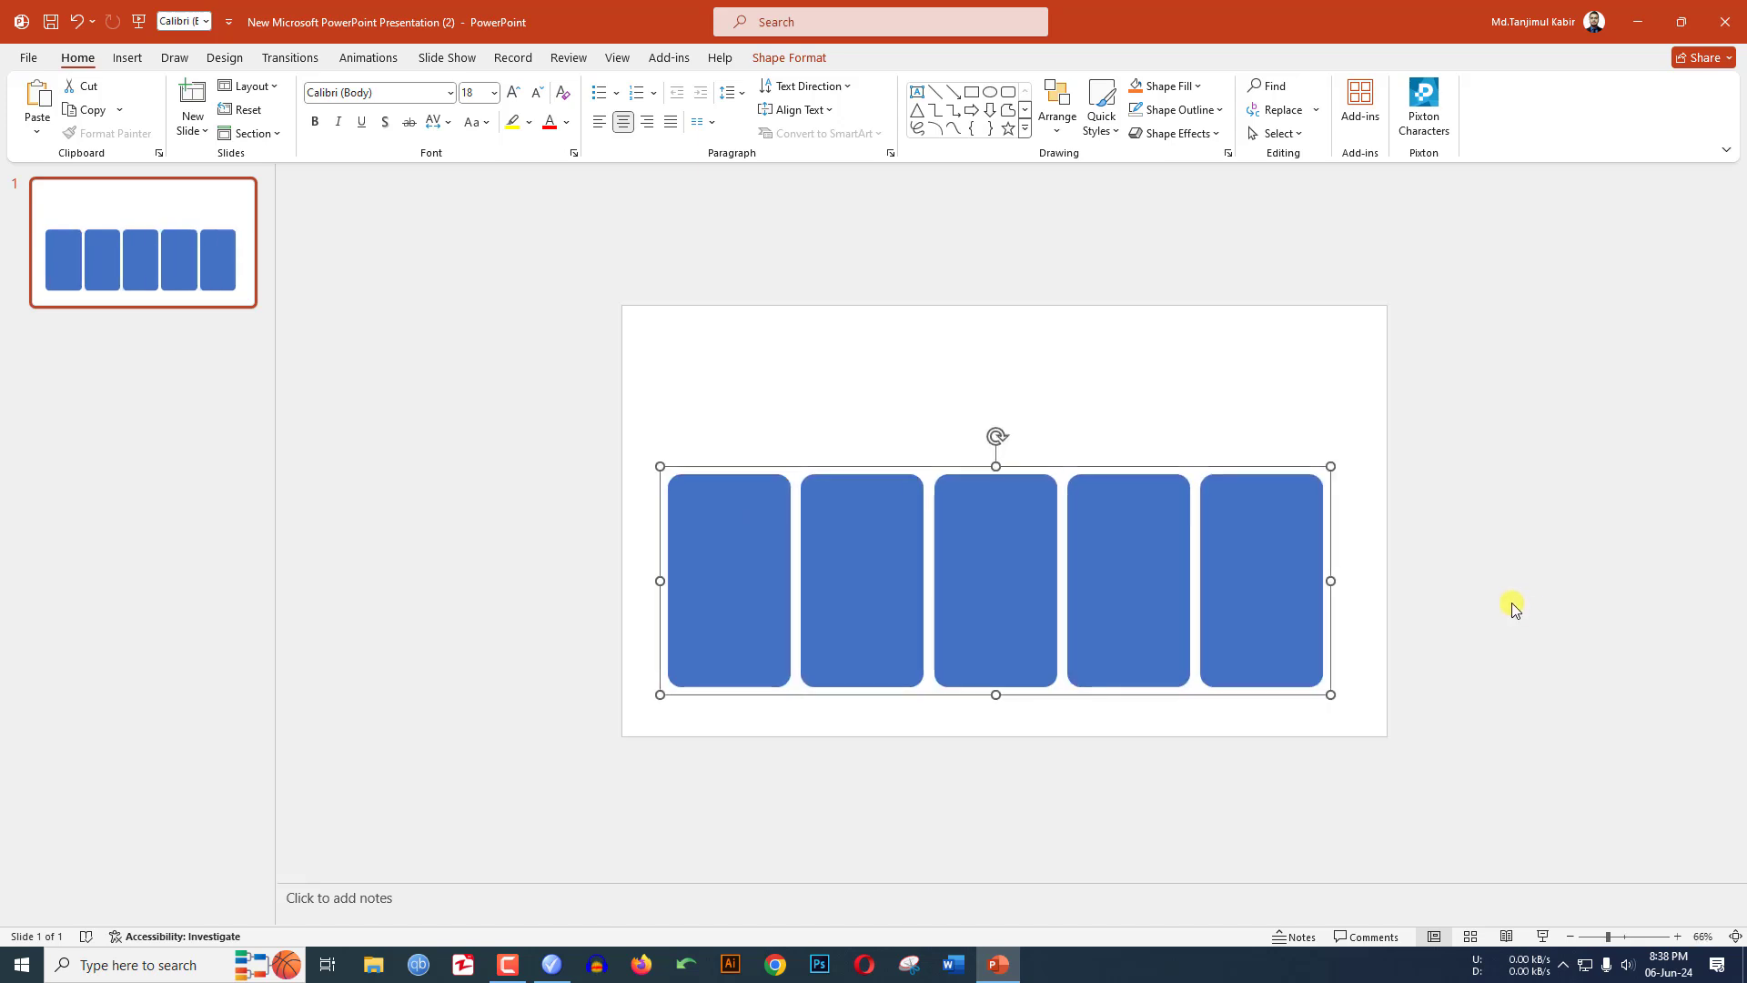
- Ungroup the row of five cards and deselect them
{"action": "right_click", "coordinate": [1249, 568]}
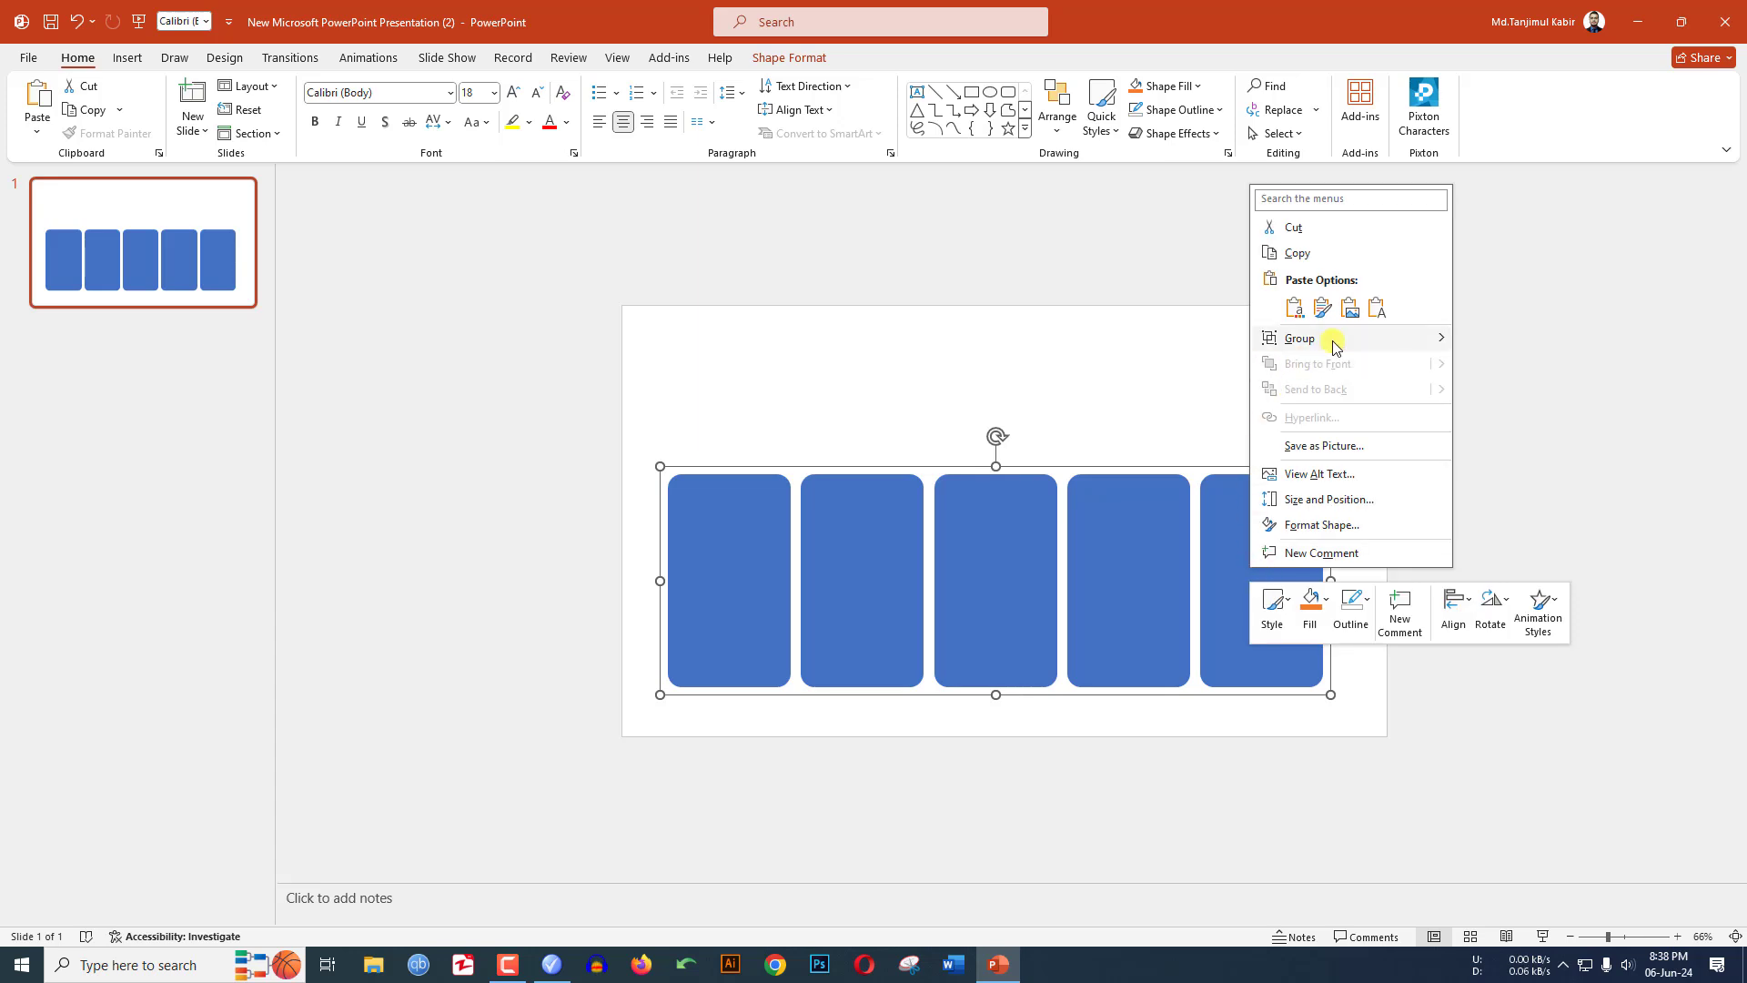
{"action": "mouse_move", "coordinate": [1390, 346]}
{"action": "left_click", "coordinate": [1508, 393]}
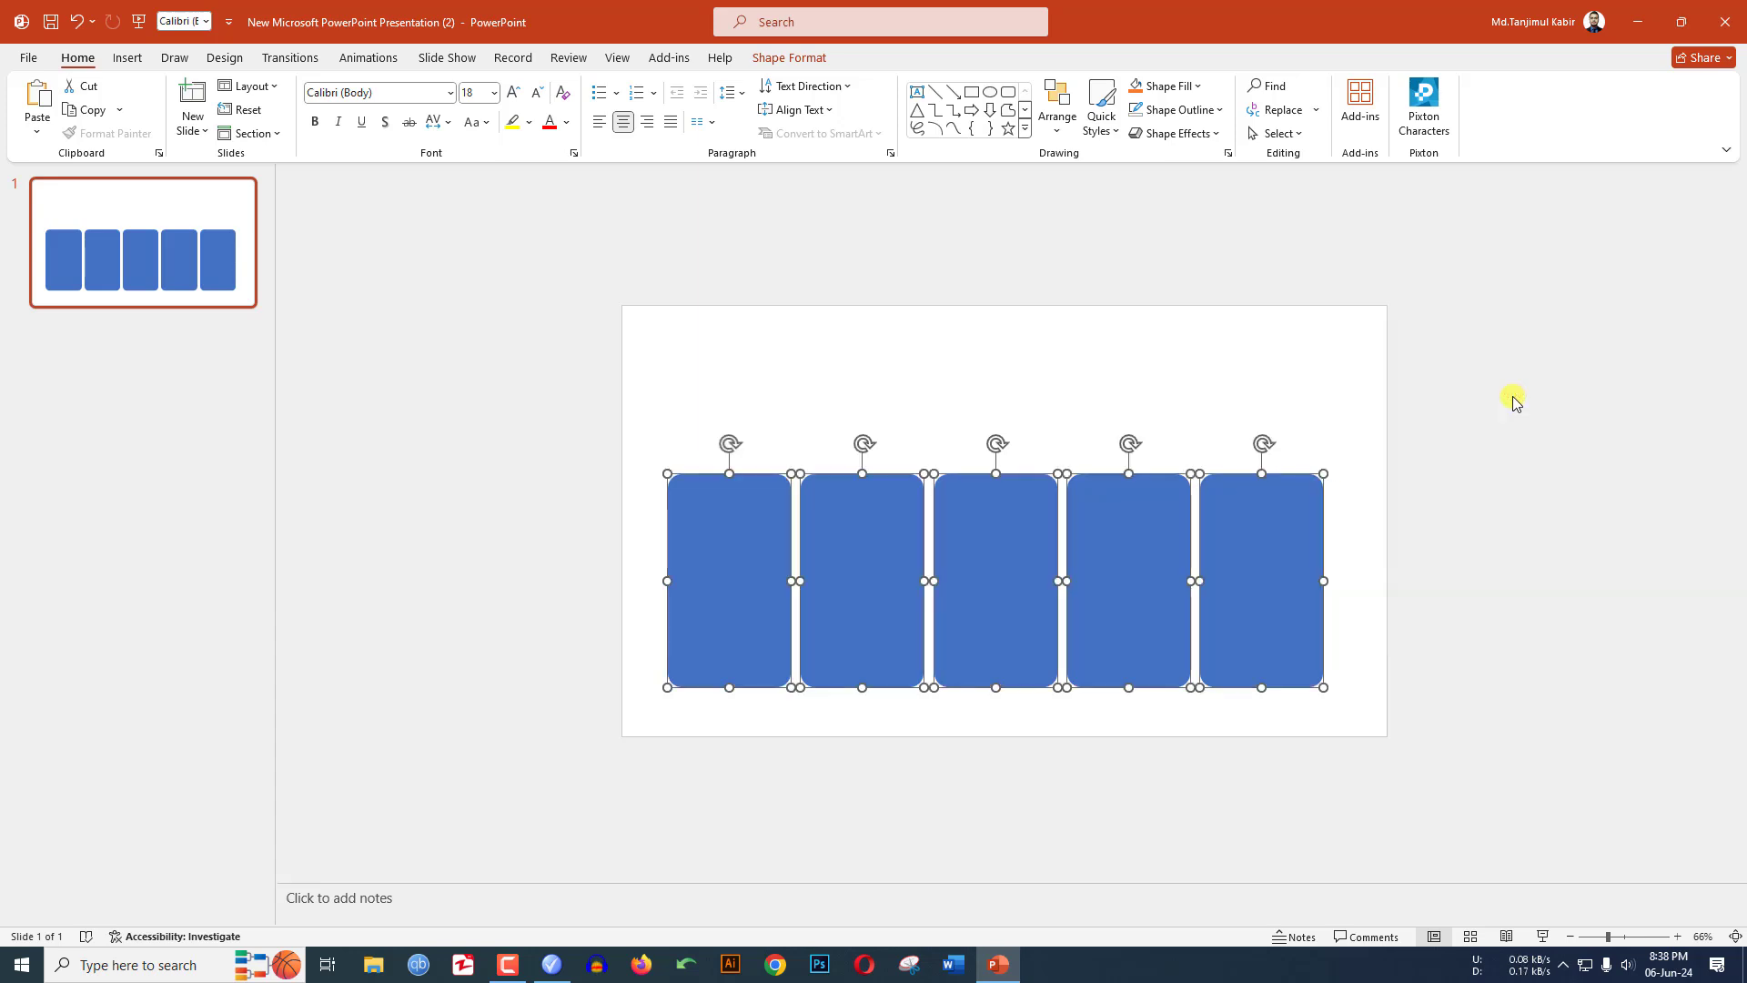
{"action": "left_click", "coordinate": [565, 469]}
- Draw a rectangle about 5.69 by 14.95 inches covering the row of cards and remove its outline
{"action": "left_click", "coordinate": [127, 59]}
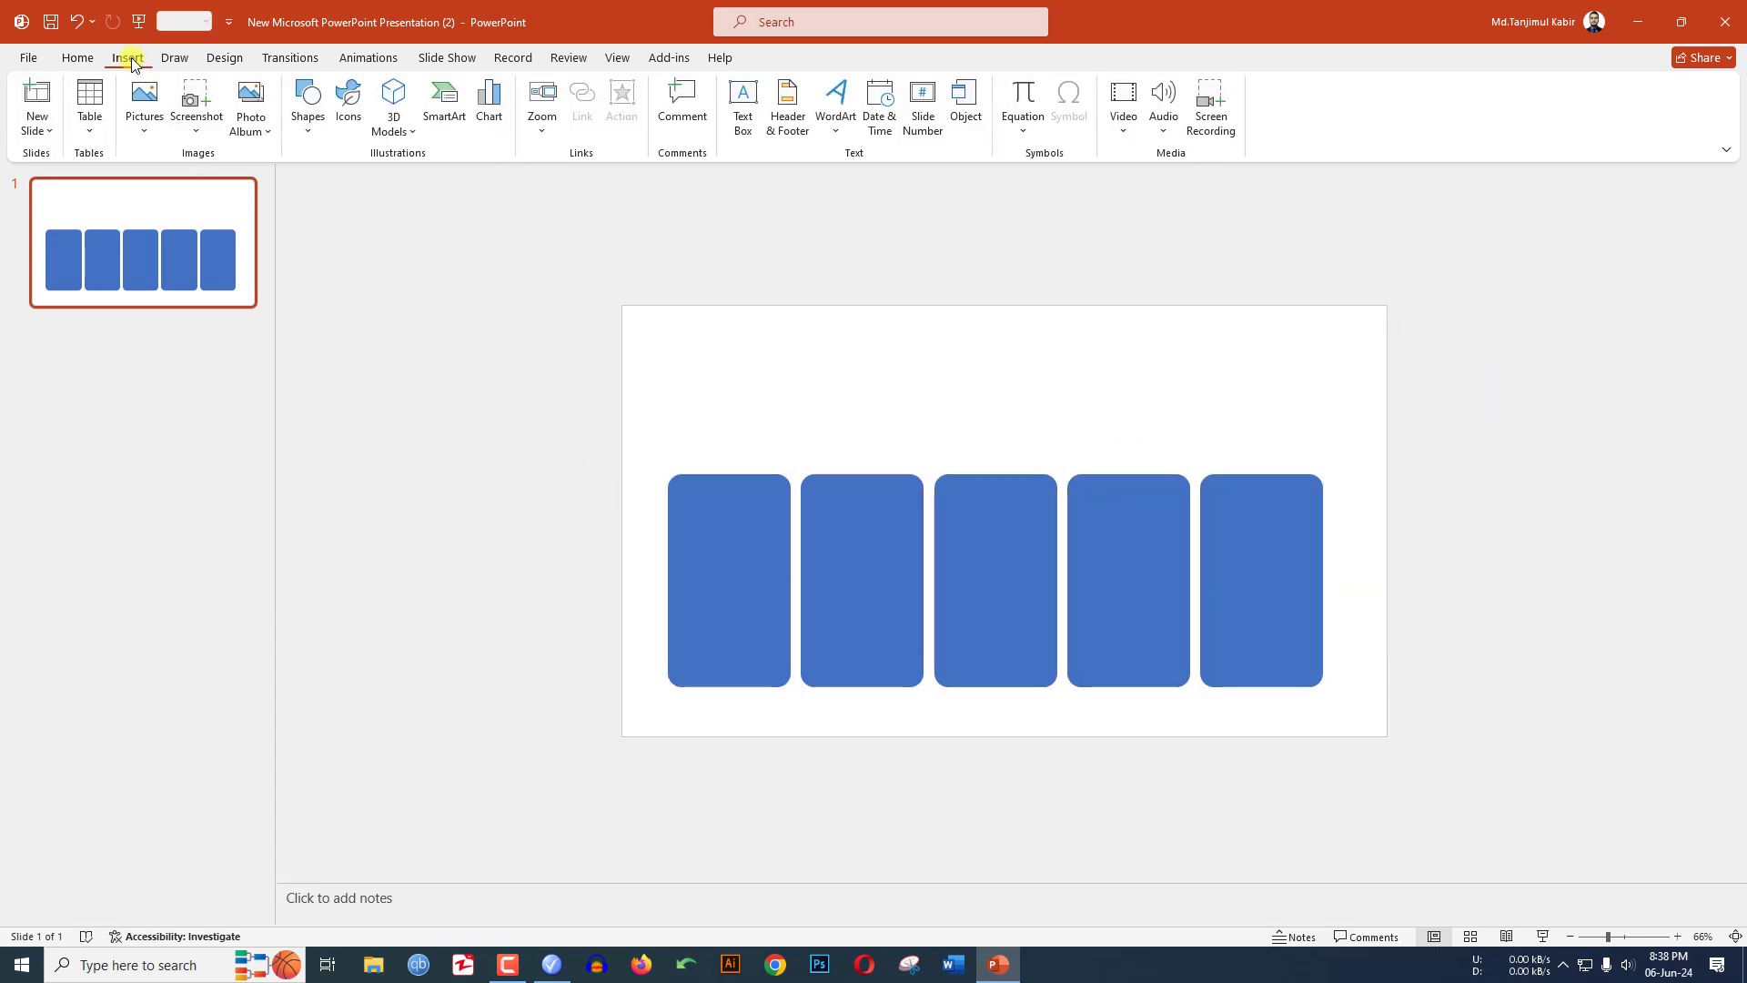
{"action": "left_click", "coordinate": [311, 138]}
{"action": "left_click", "coordinate": [351, 180]}
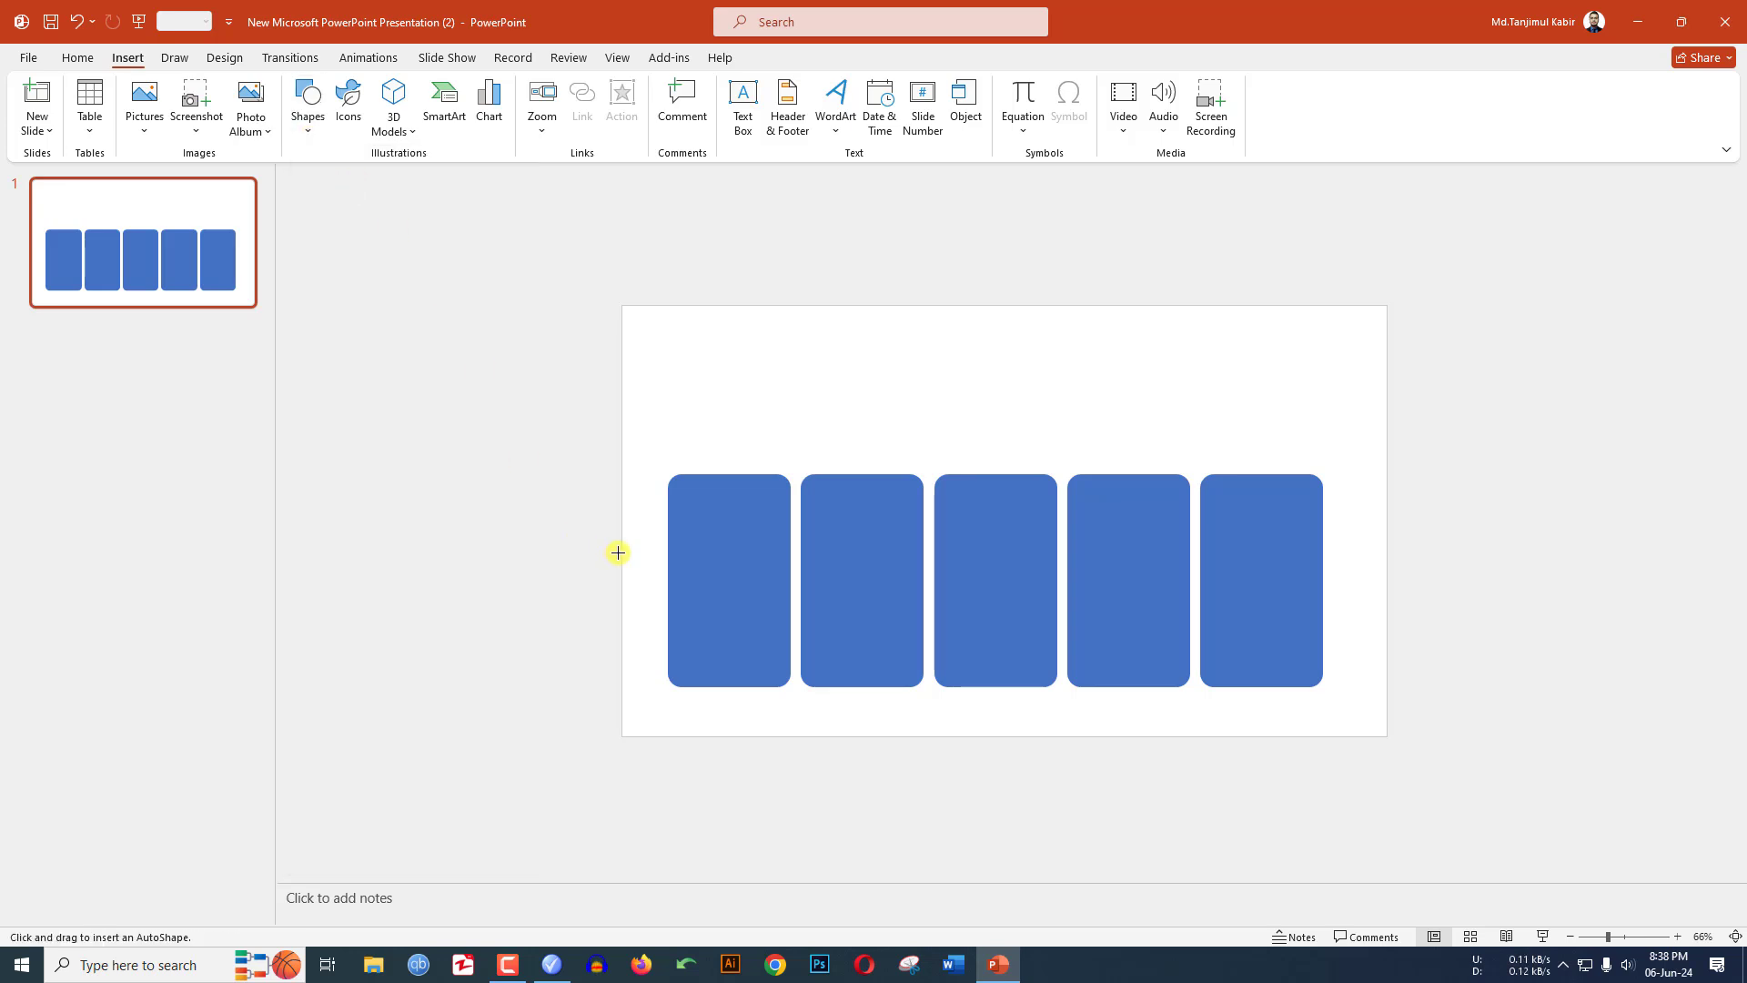
{"action": "left_click_drag", "start_coordinate": [558, 411], "coordinate": [1414, 735]}
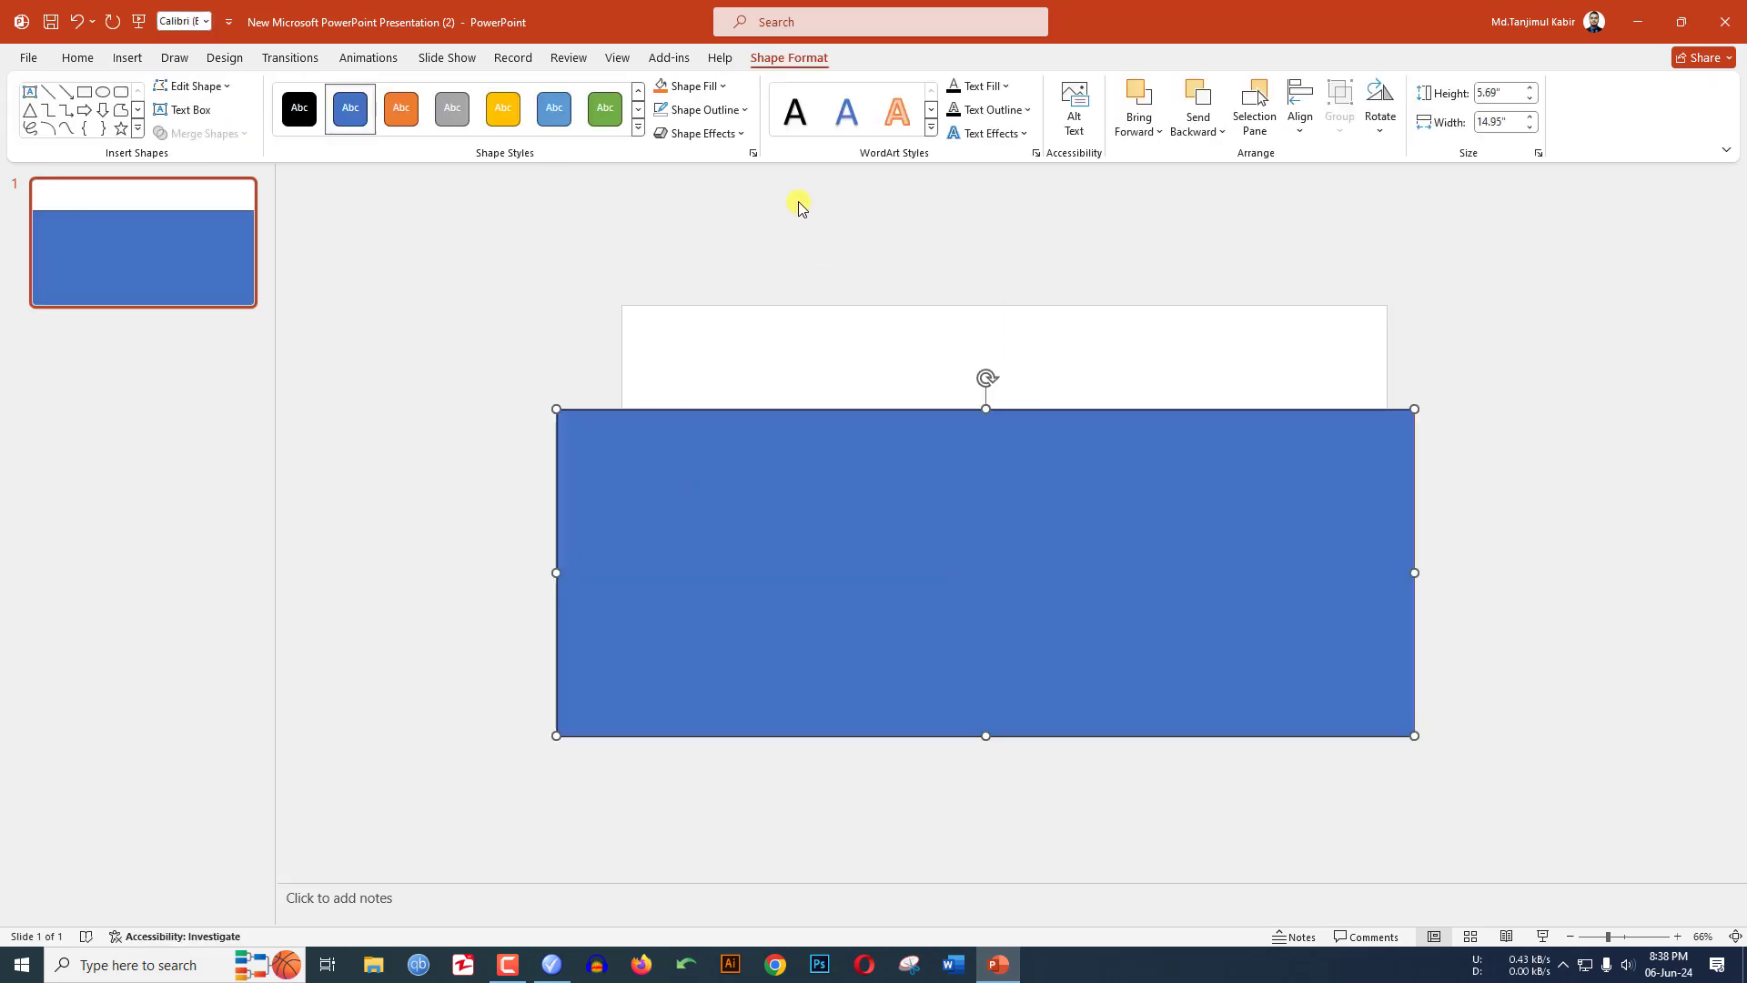
{"action": "left_click", "coordinate": [724, 110]}
{"action": "left_click", "coordinate": [724, 353]}
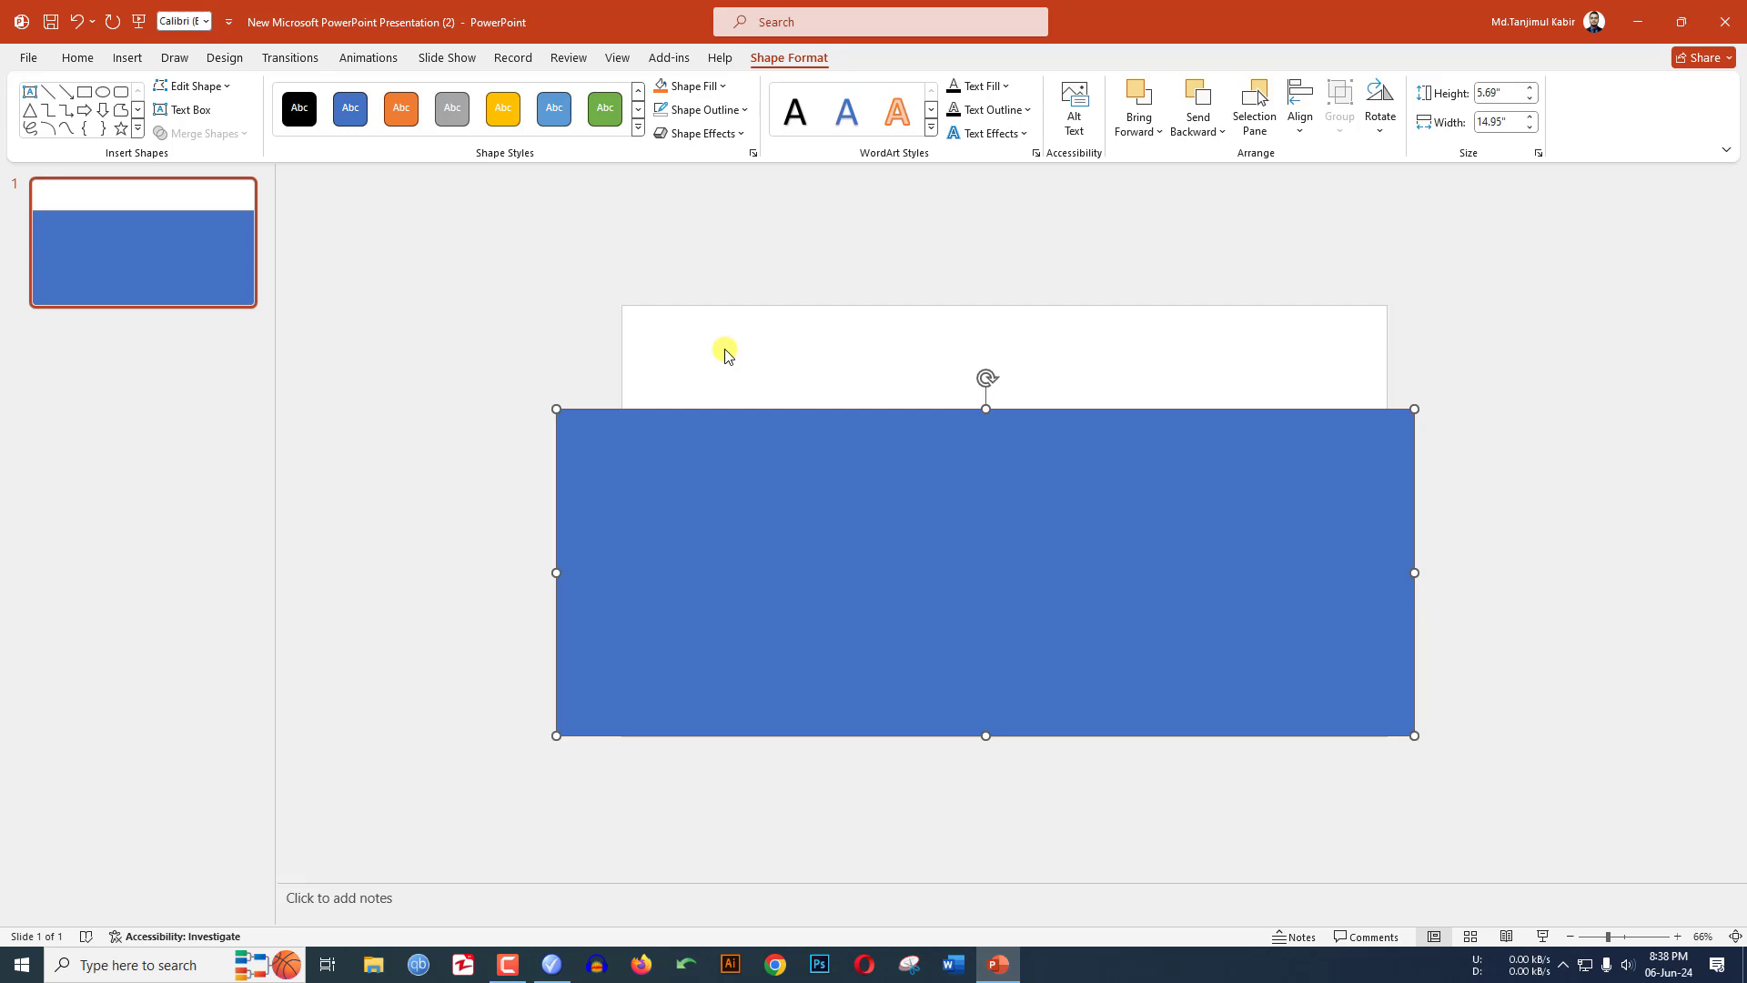
- Stretch the large rectangle far past both sides of the slide, to a width of about 126 inches
{"action": "scroll", "coordinate": [725, 355], "scroll_direction": "down", "scroll_amount": 6}
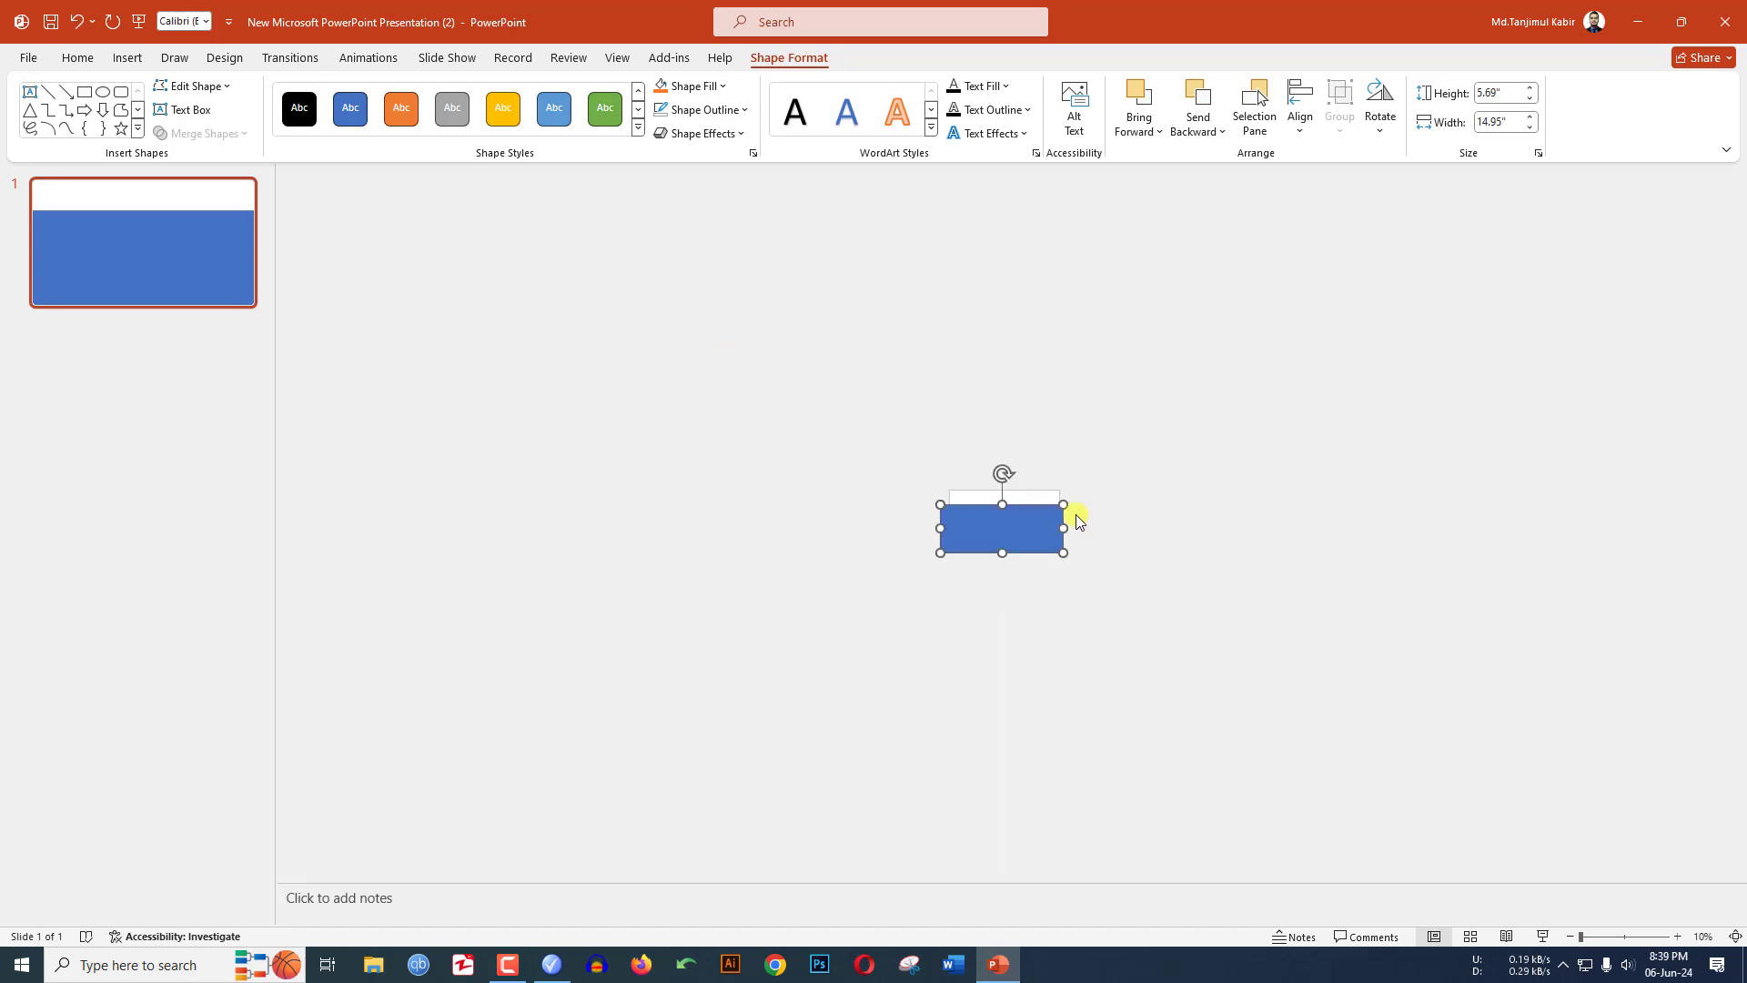
{"action": "left_click_drag", "start_coordinate": [1065, 530], "coordinate": [1509, 528]}
{"action": "left_click_drag", "start_coordinate": [940, 527], "coordinate": [505, 528]}
{"action": "left_click_drag", "start_coordinate": [1512, 531], "coordinate": [1538, 528]}
{"action": "scroll", "coordinate": [1209, 570], "scroll_direction": "up", "scroll_amount": 3}
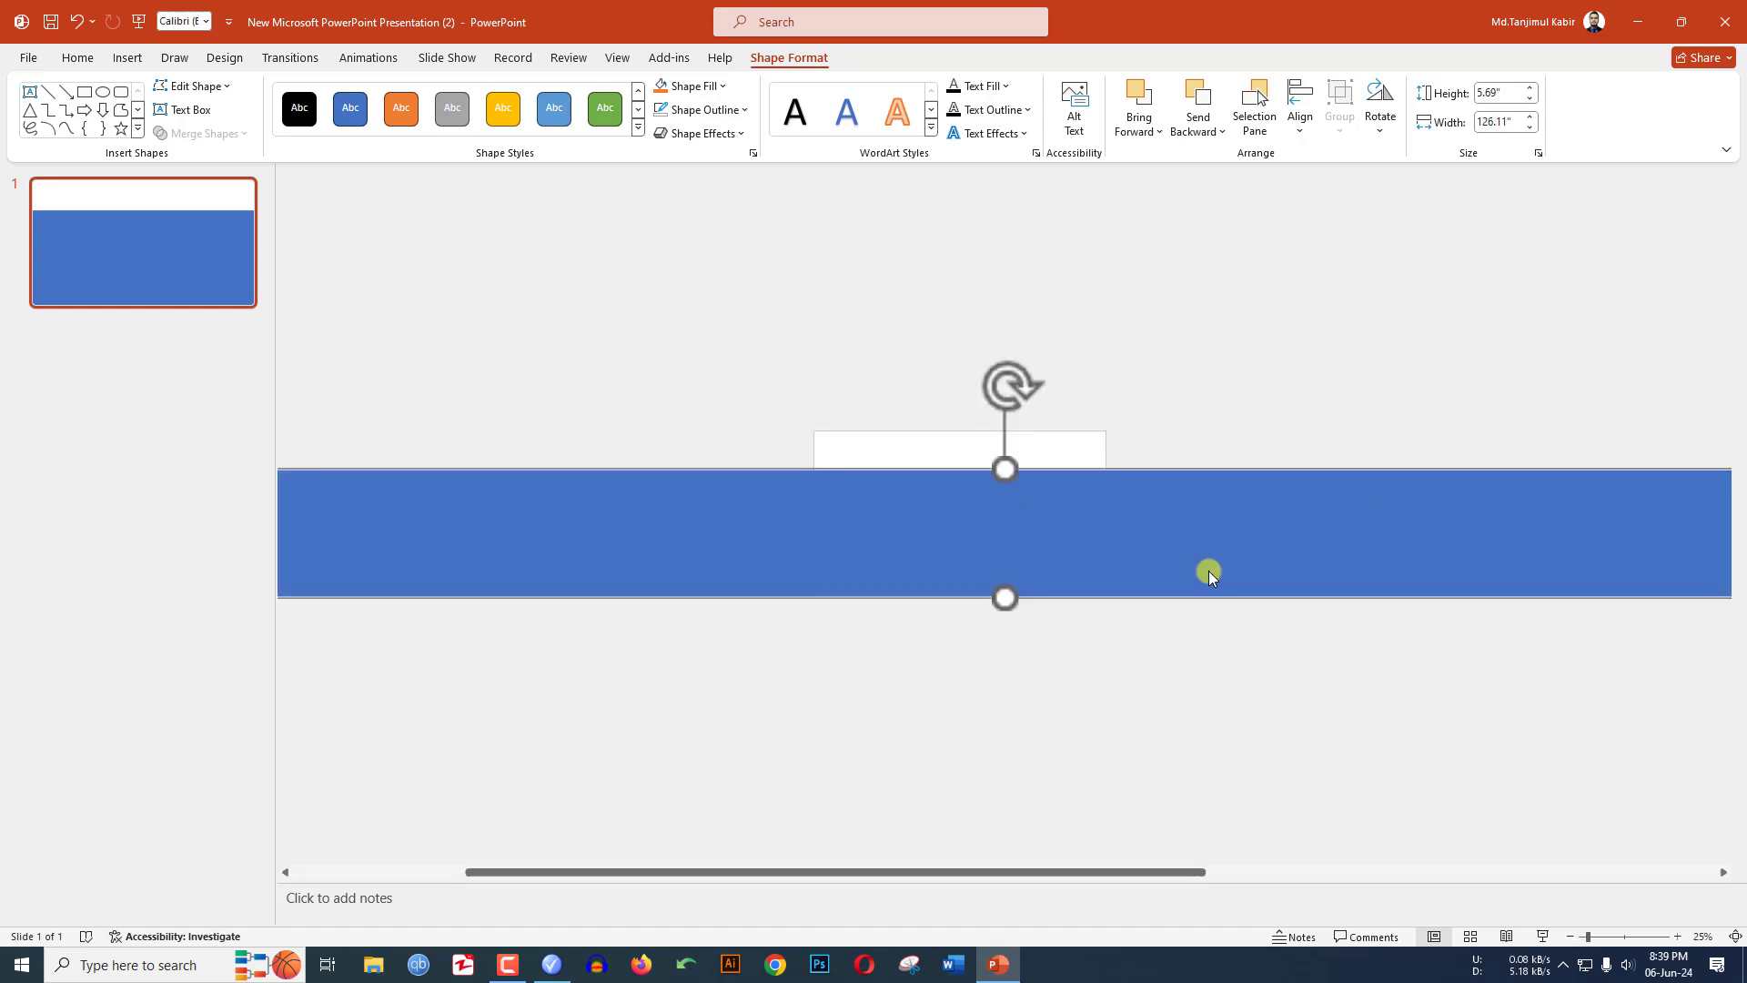
- Send the wide rectangle behind the cards and fill it with a light blue theme tint
{"action": "right_click", "coordinate": [1208, 566]}
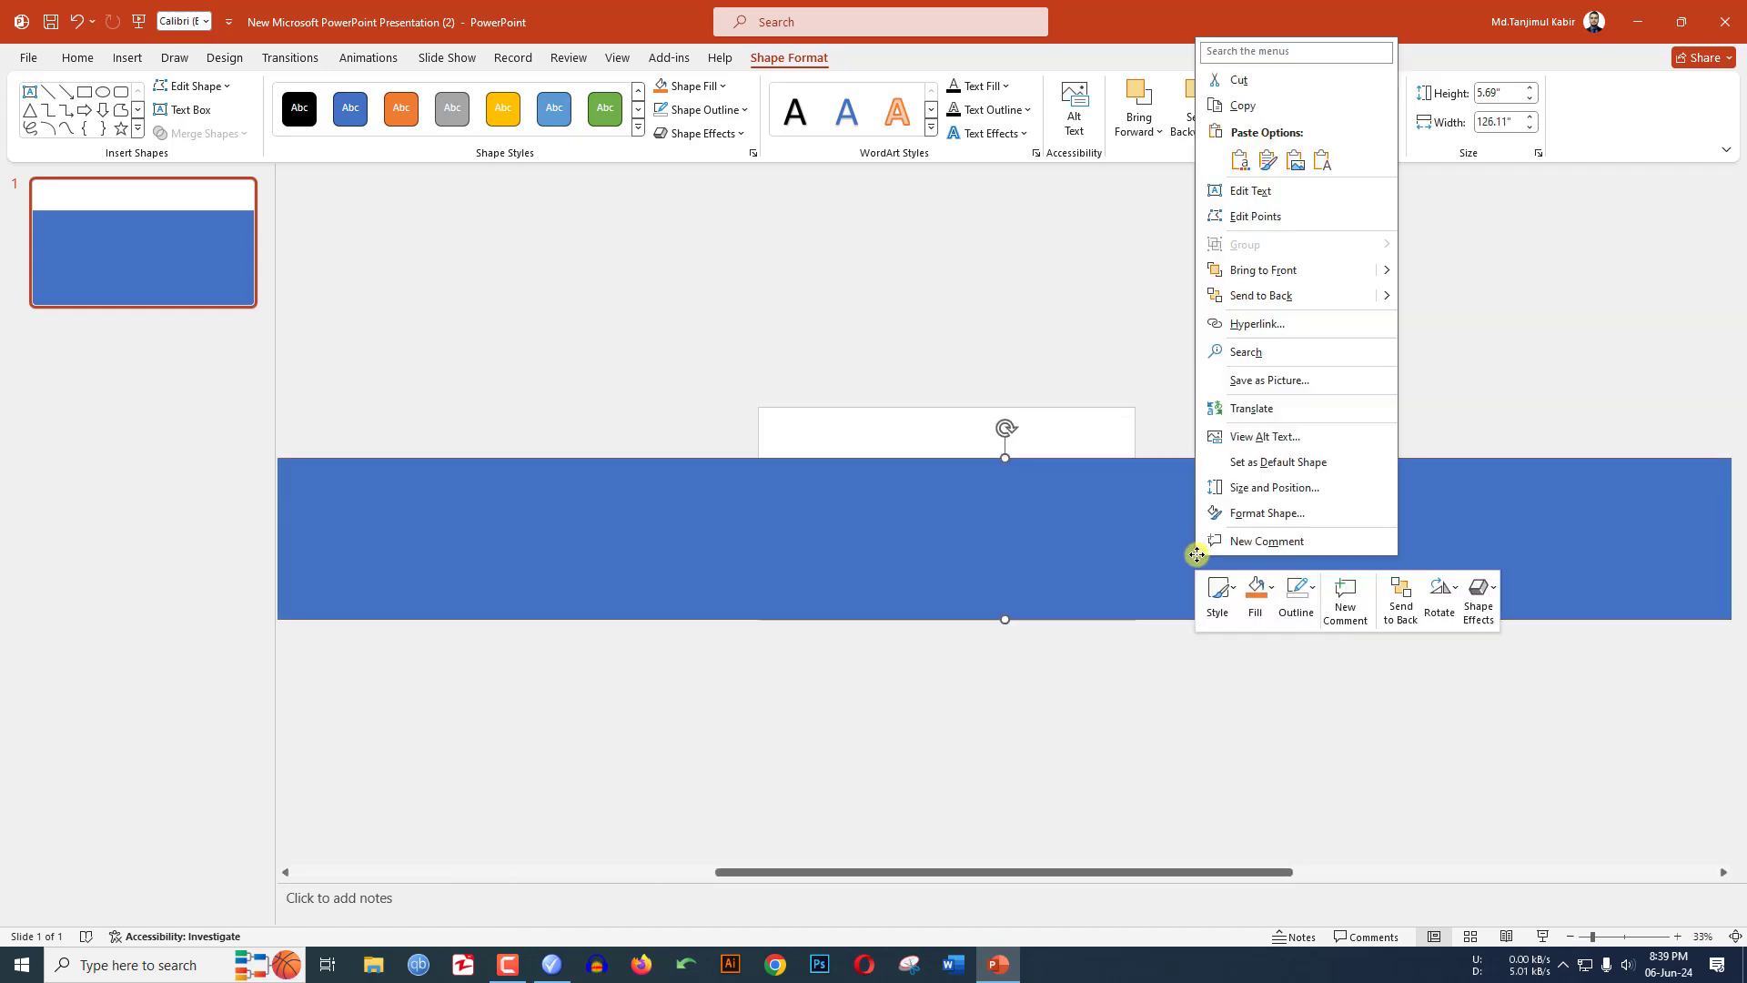
{"action": "left_click", "coordinate": [1270, 299]}
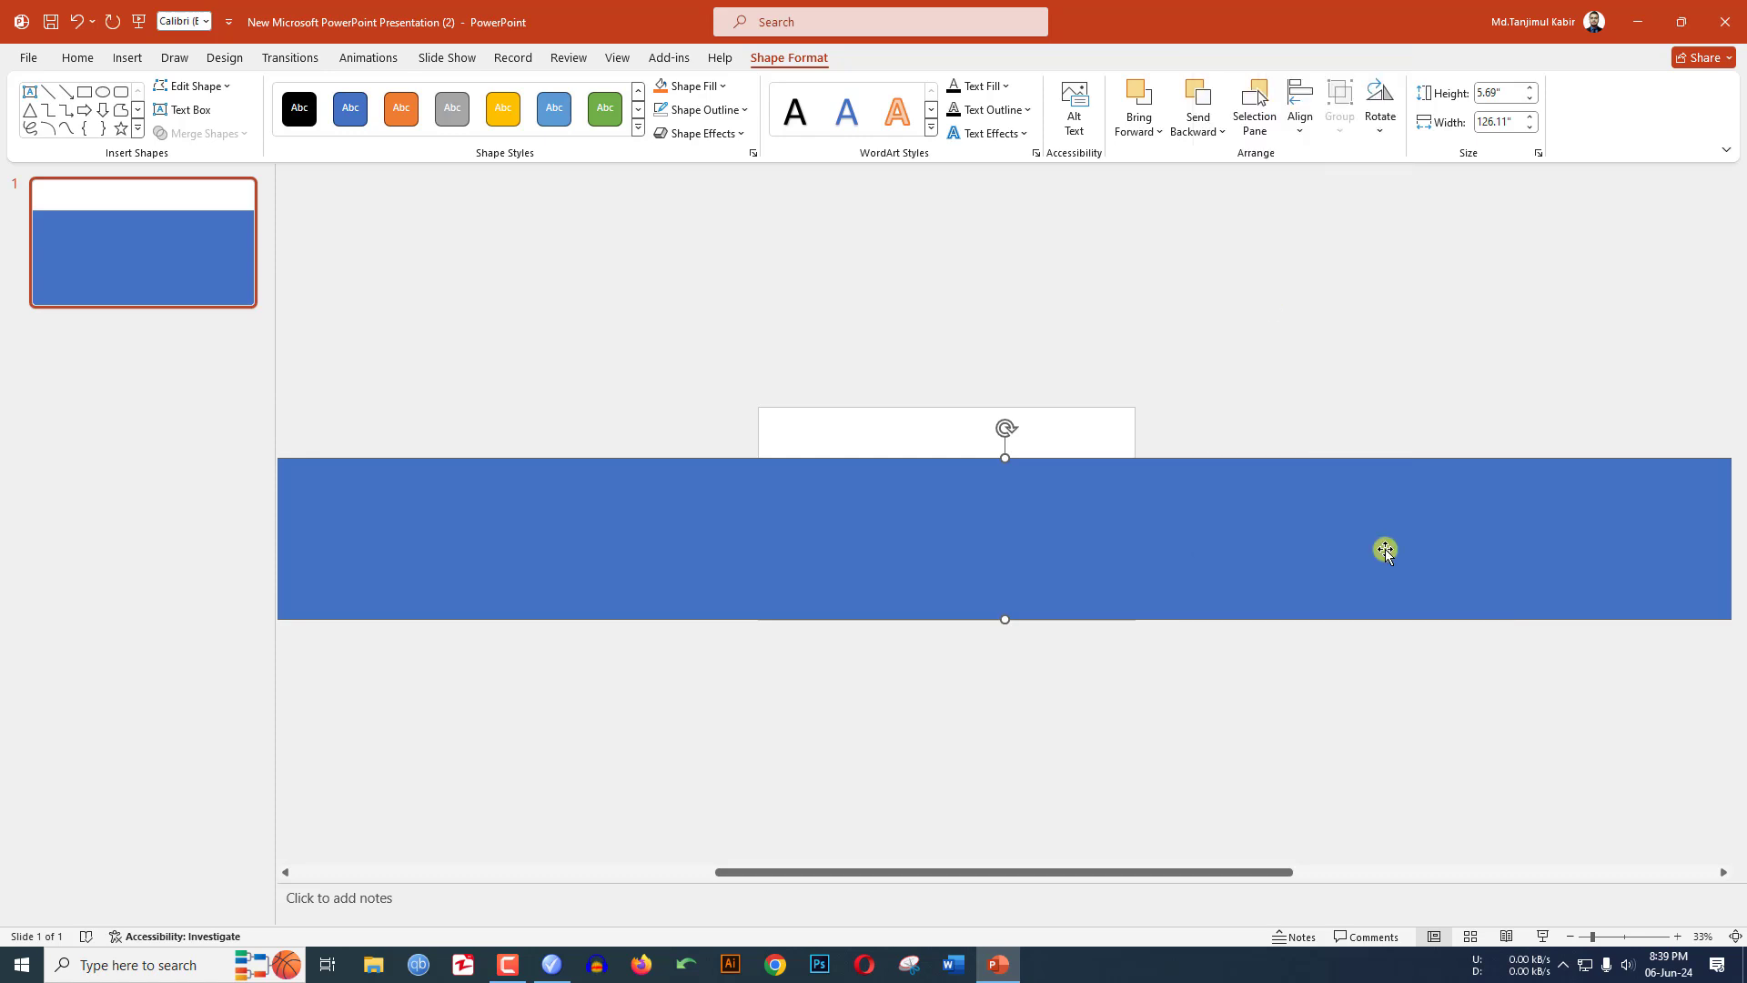
{"action": "left_click", "coordinate": [693, 86]}
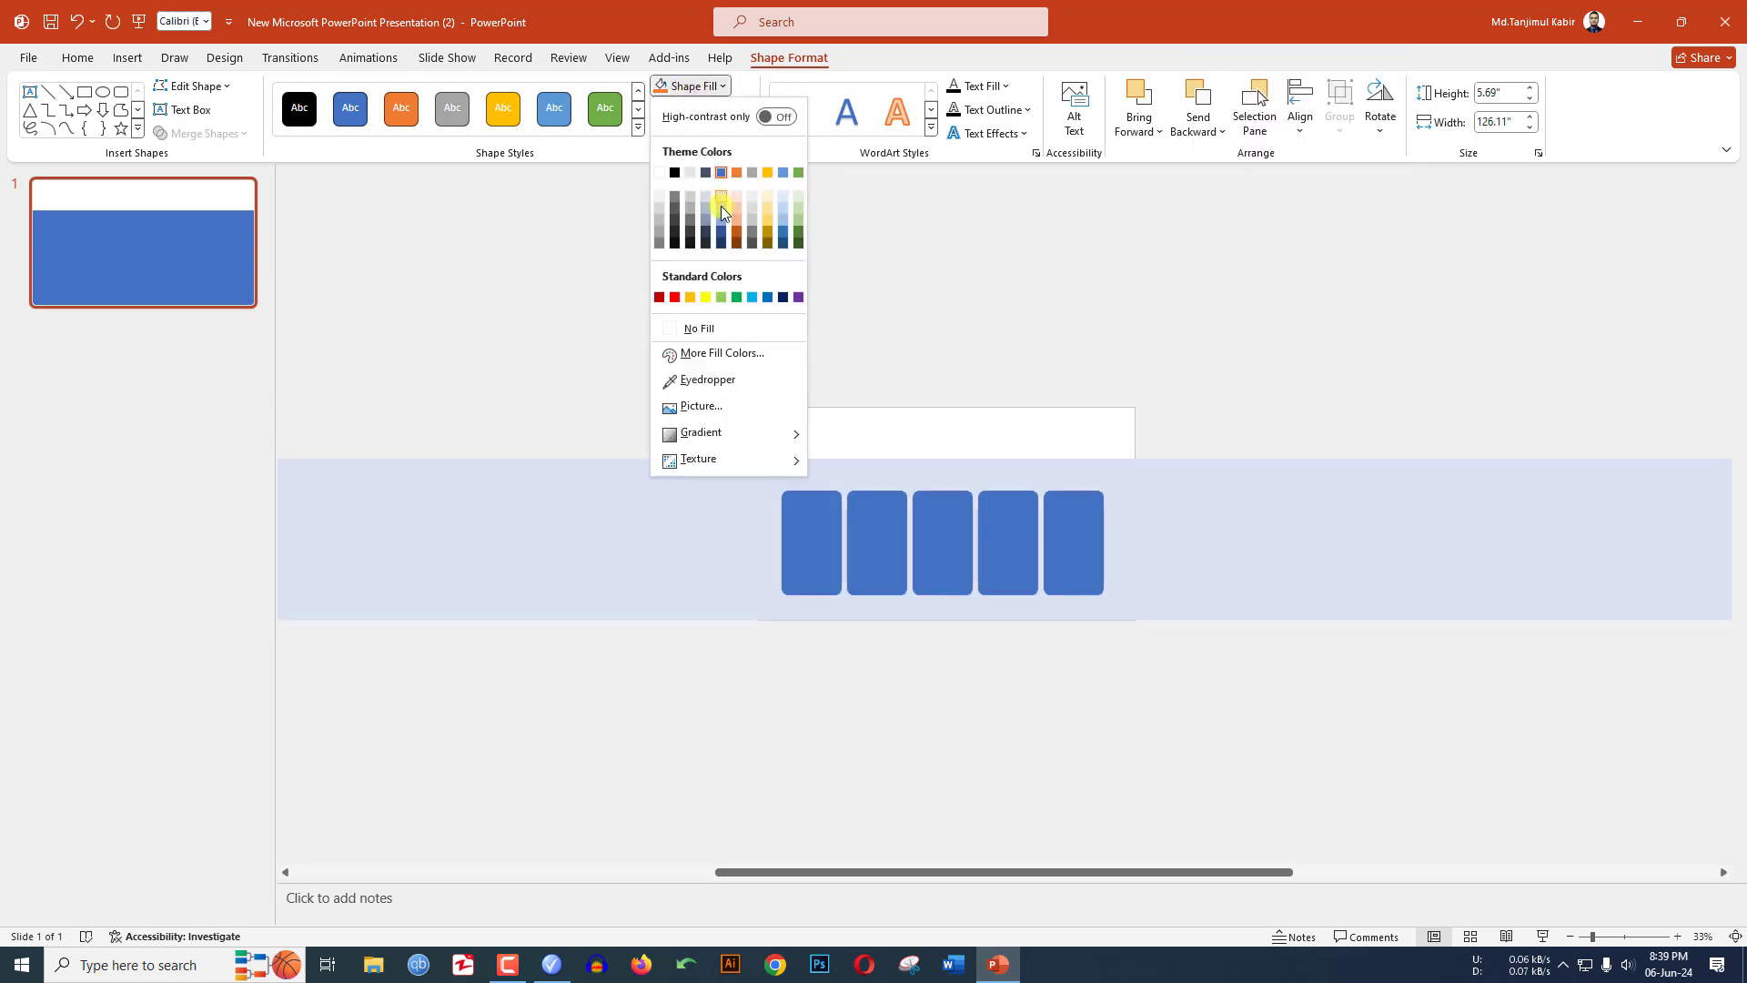
{"action": "left_click", "coordinate": [721, 209]}
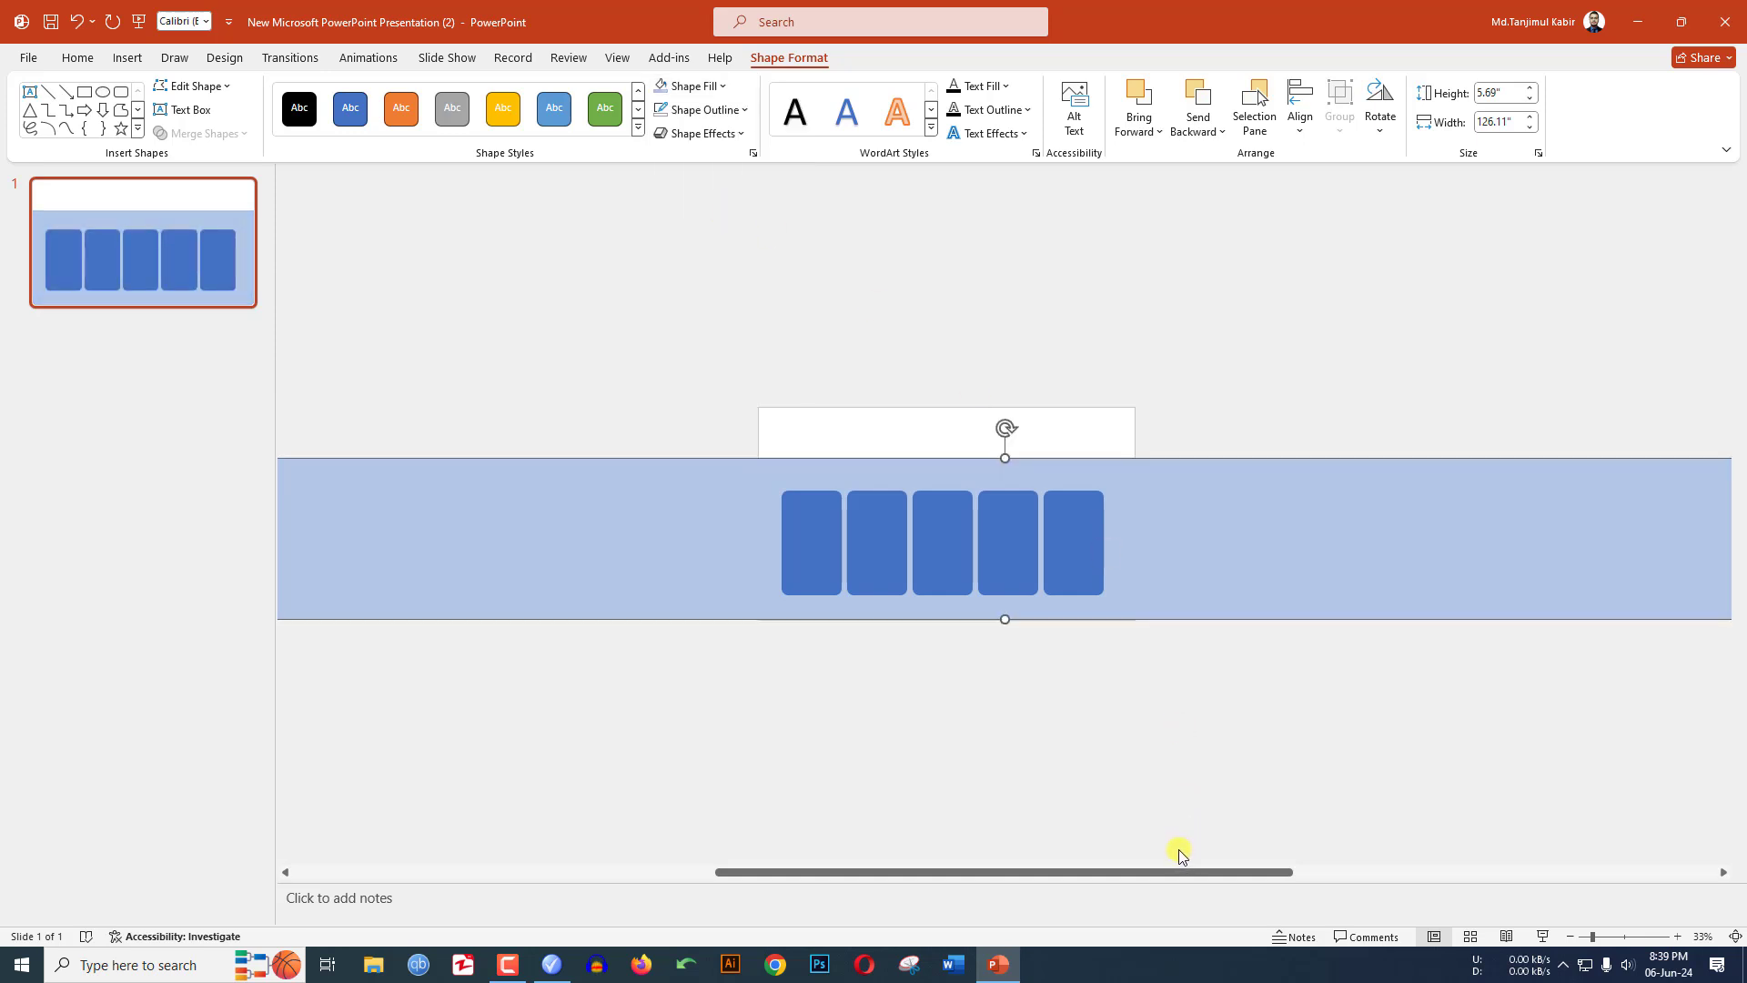
- Fragment the wide light blue band with the first card in the row
{"action": "scroll", "coordinate": [1096, 644], "scroll_direction": "up", "scroll_amount": 3}
{"action": "left_click", "coordinate": [809, 809]}
{"action": "left_click", "coordinate": [466, 560]}
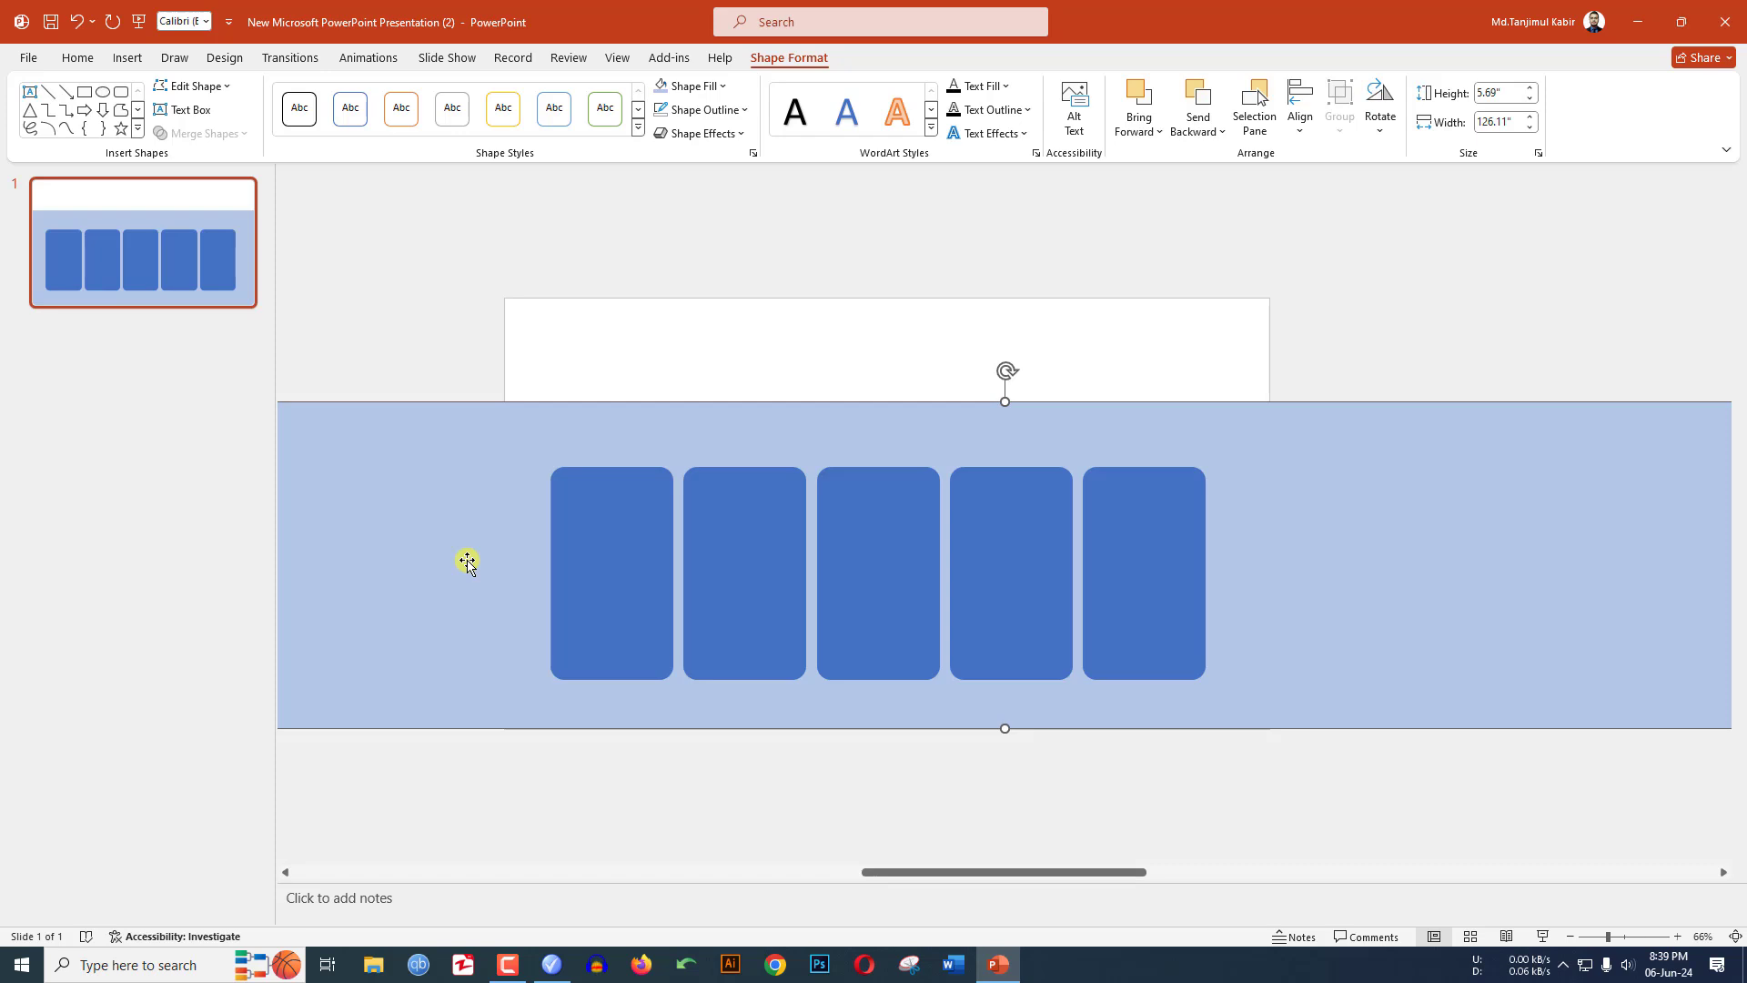
{"action": "left_click", "coordinate": [587, 566], "text": "shift"}
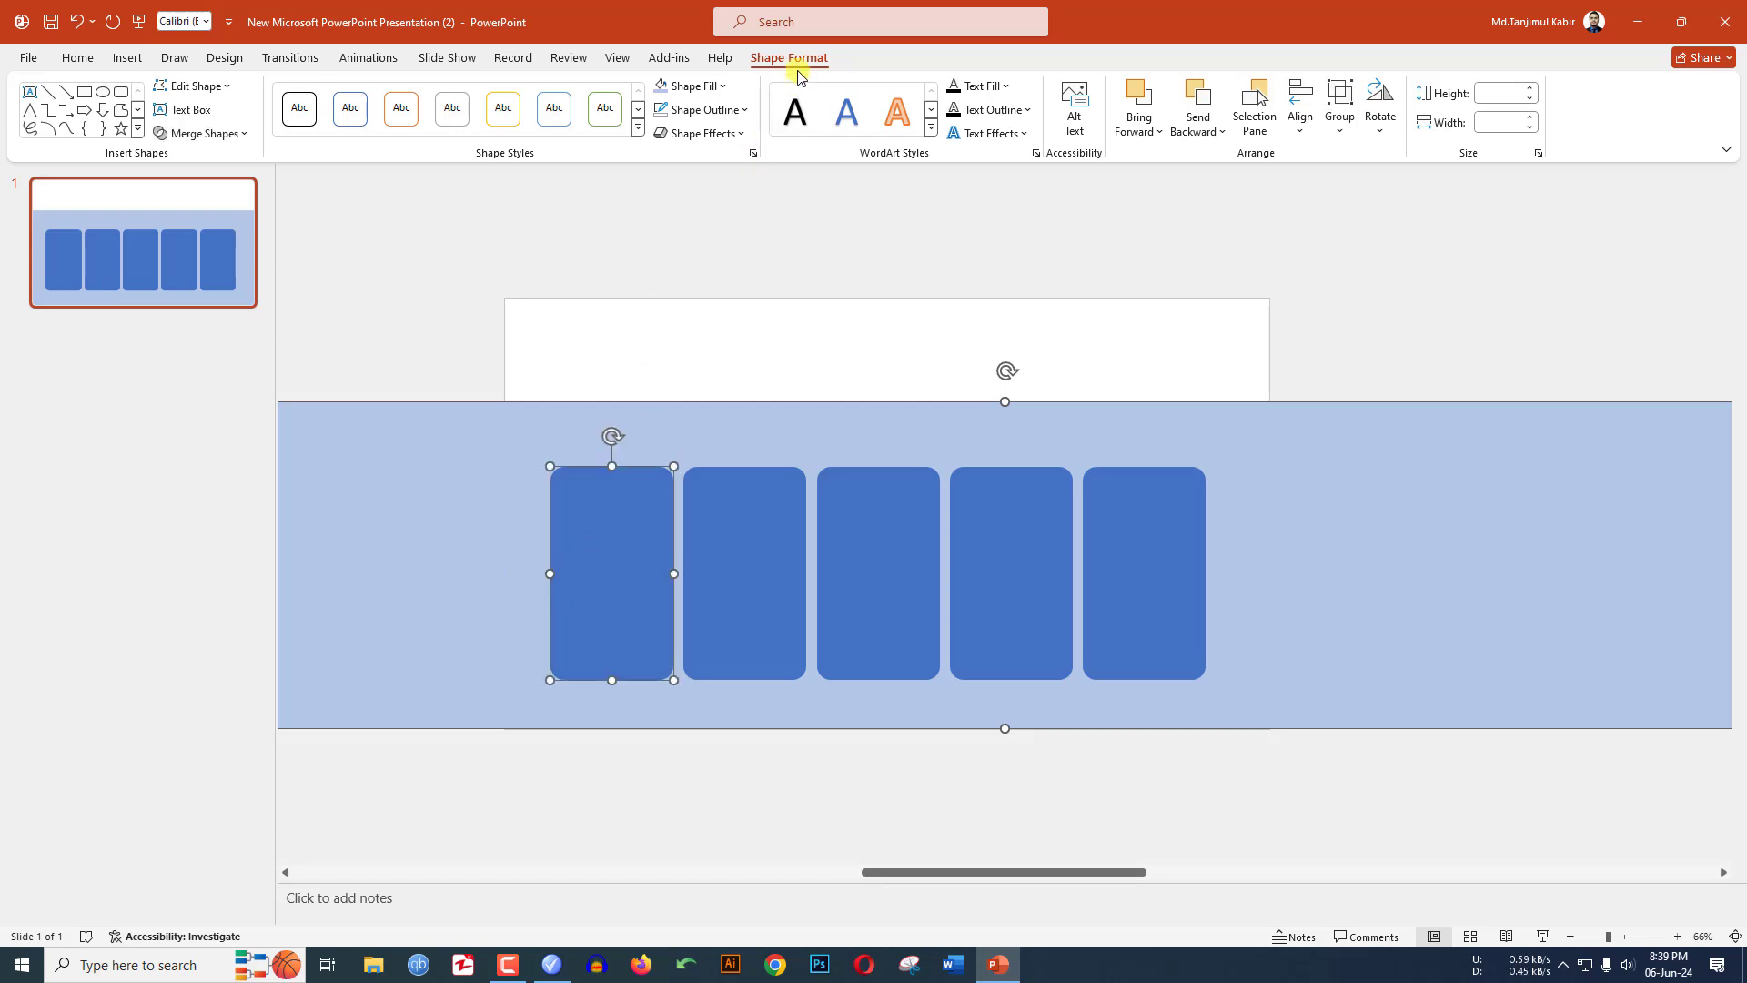
{"action": "left_click", "coordinate": [242, 135]}
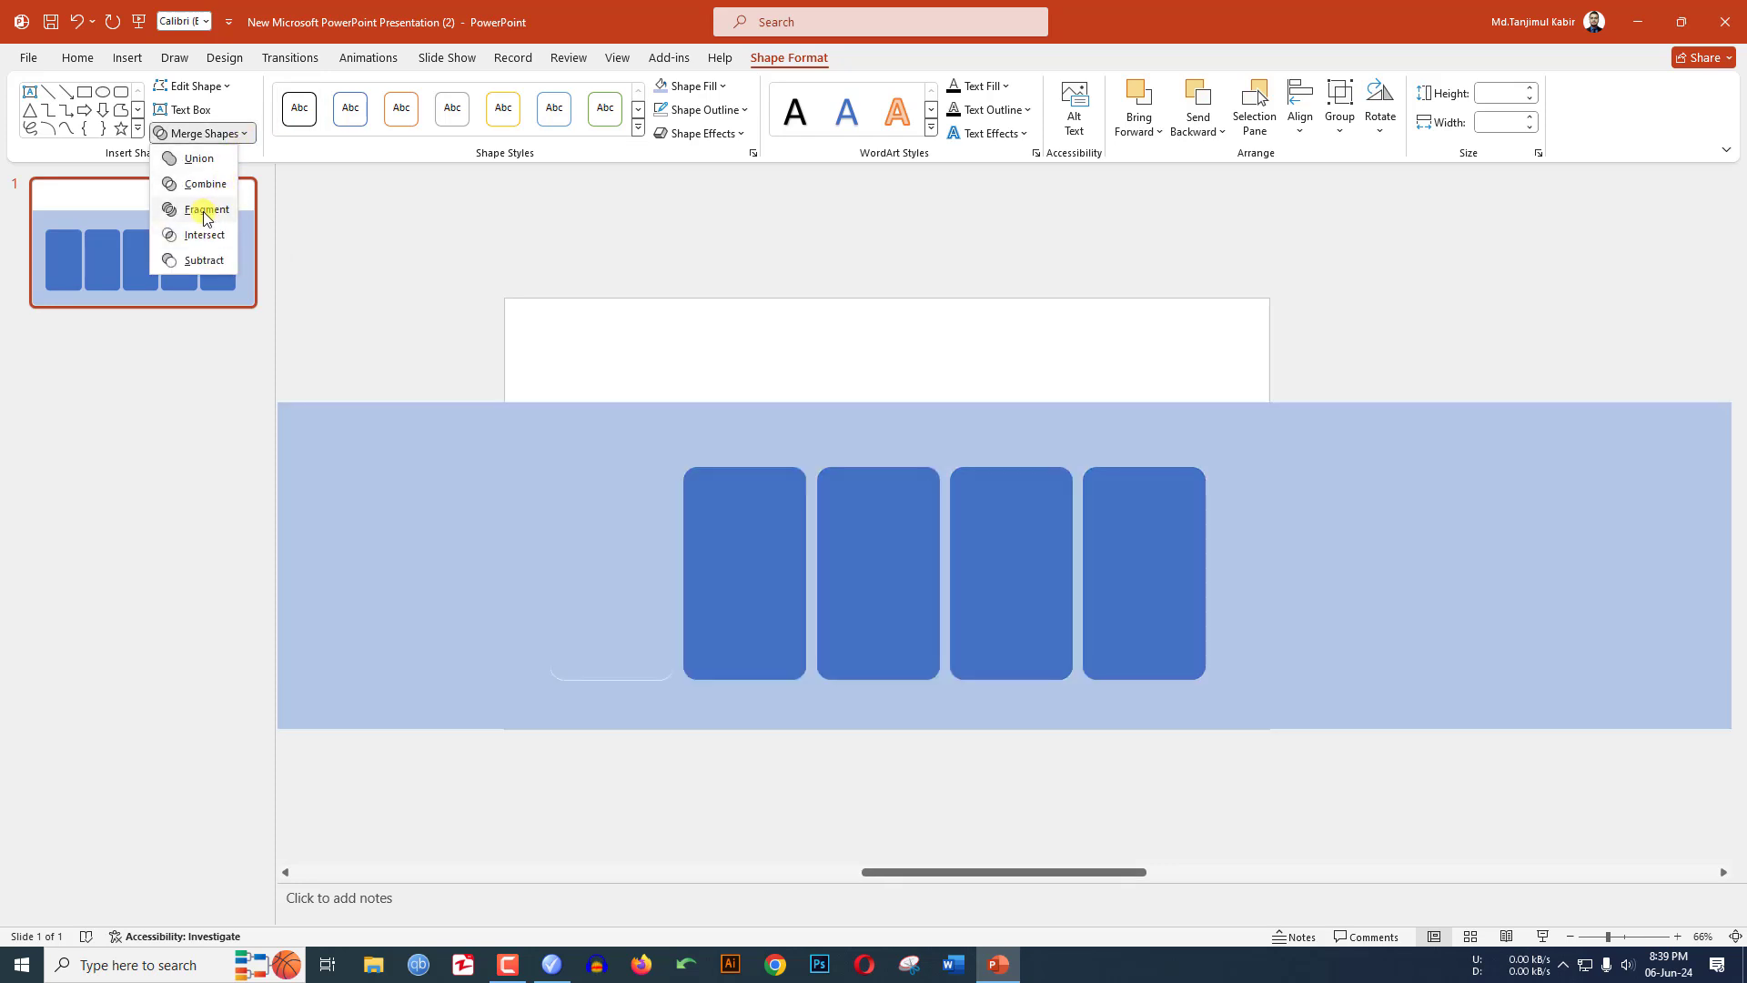
{"action": "left_click", "coordinate": [205, 211]}
- Place a copy of the card-shaped fragment above the band and delete the fragment left in the first card's position
{"action": "left_click", "coordinate": [577, 577]}
{"action": "left_click", "coordinate": [598, 572]}
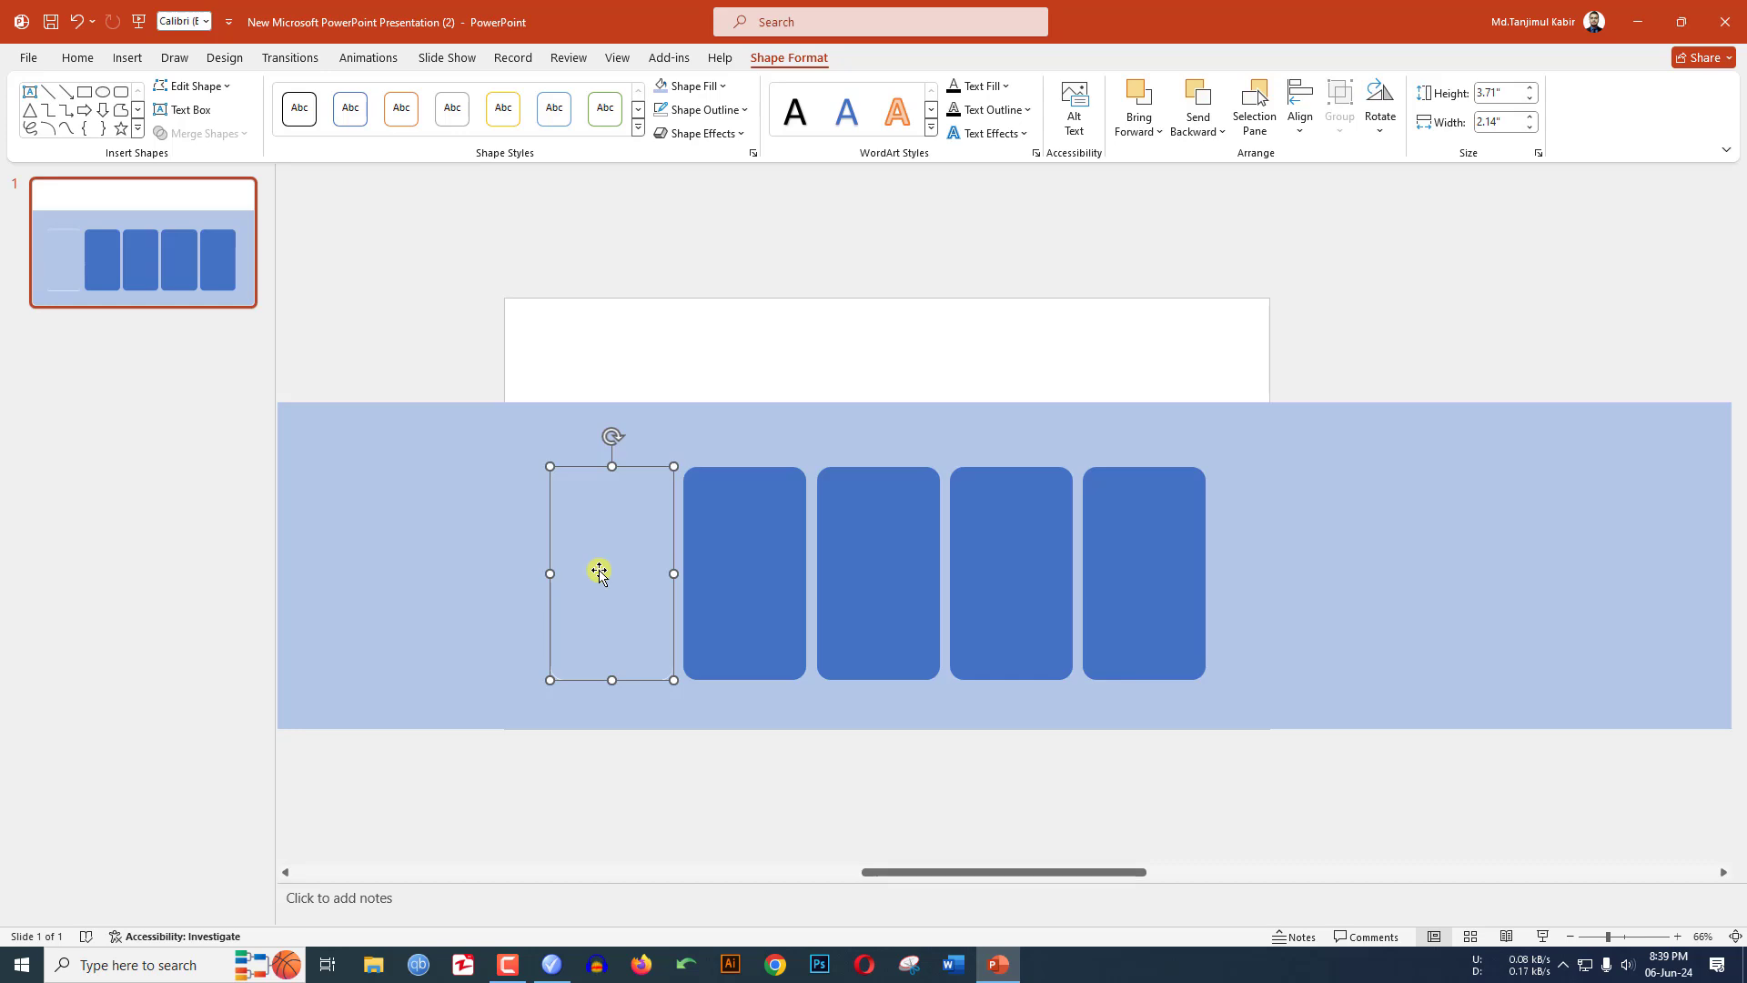
{"action": "key", "text": "ctrl+z"}
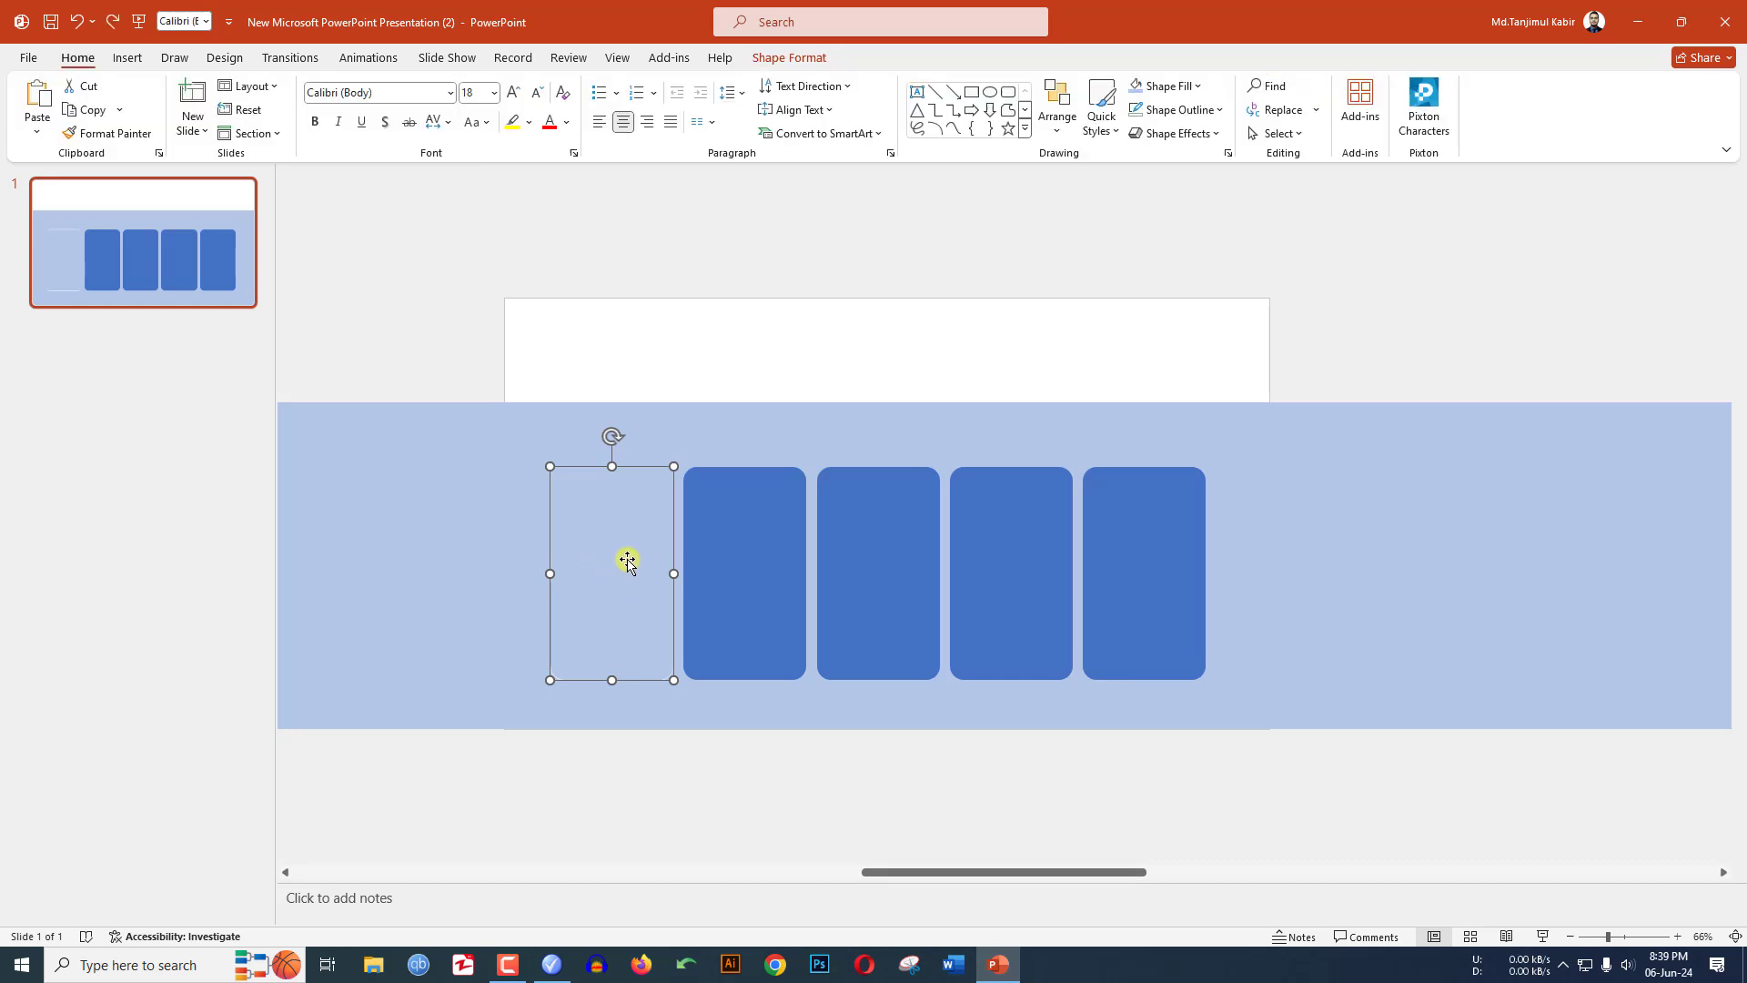
{"action": "left_click_drag", "start_coordinate": [628, 580], "coordinate": [966, 351]}
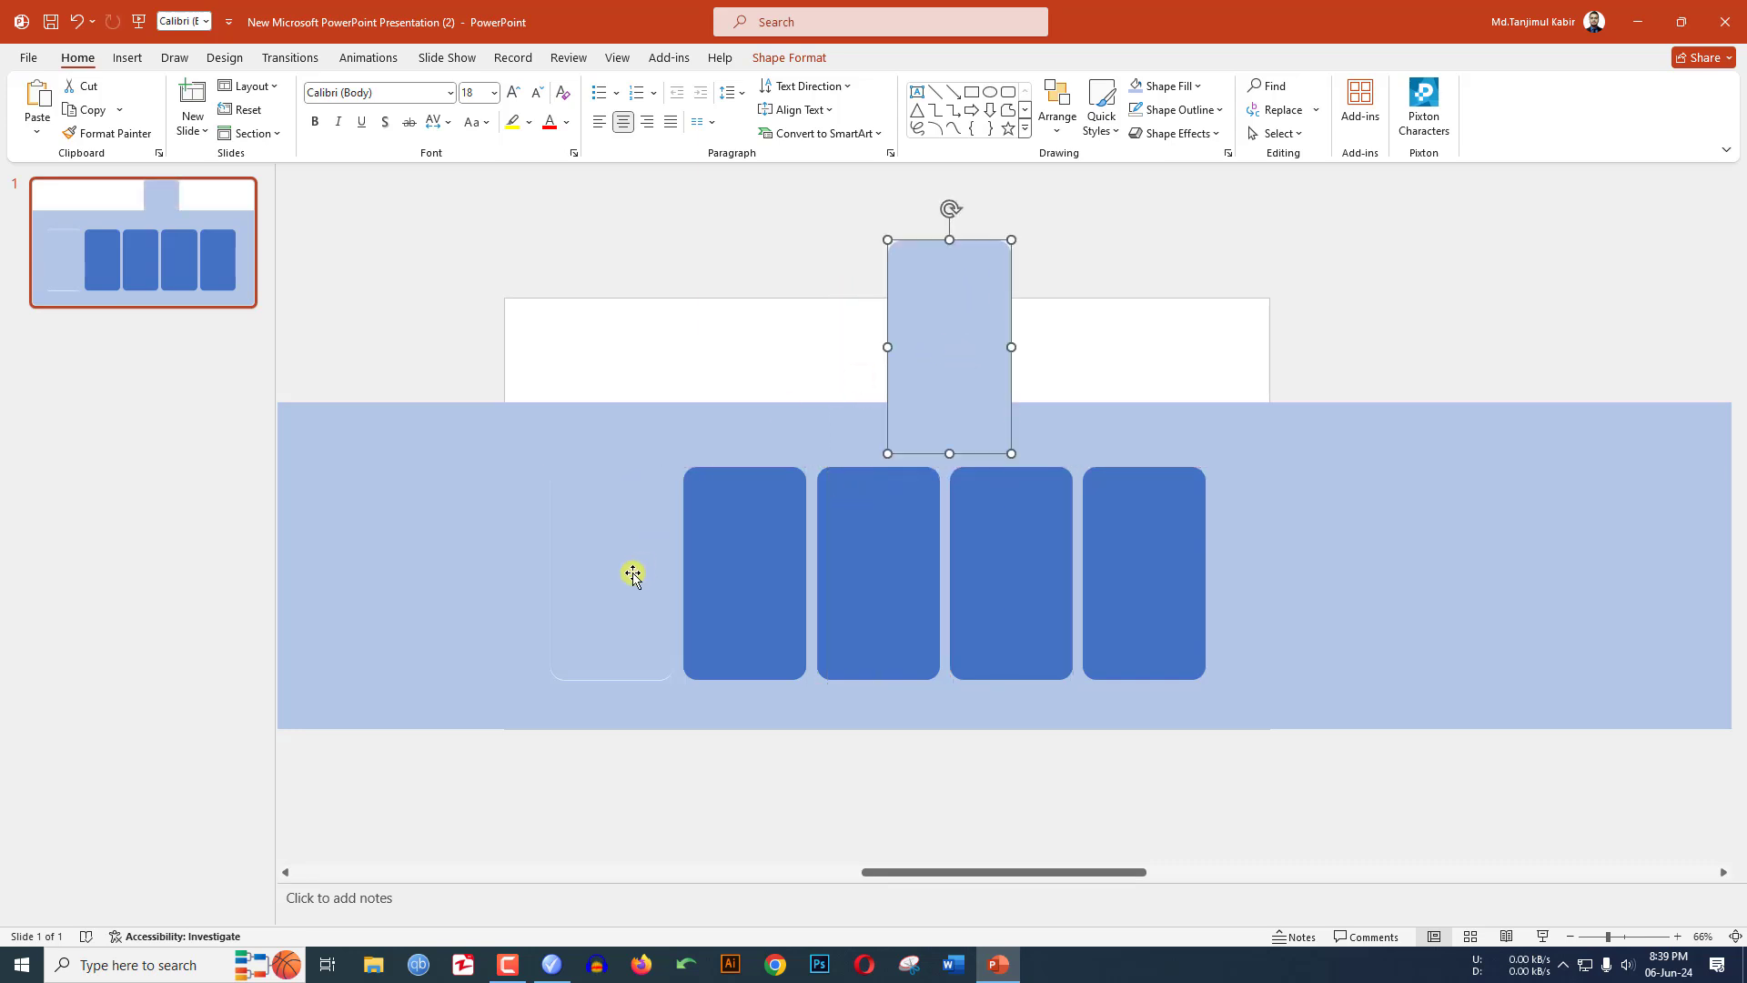
{"action": "left_click", "coordinate": [603, 586]}
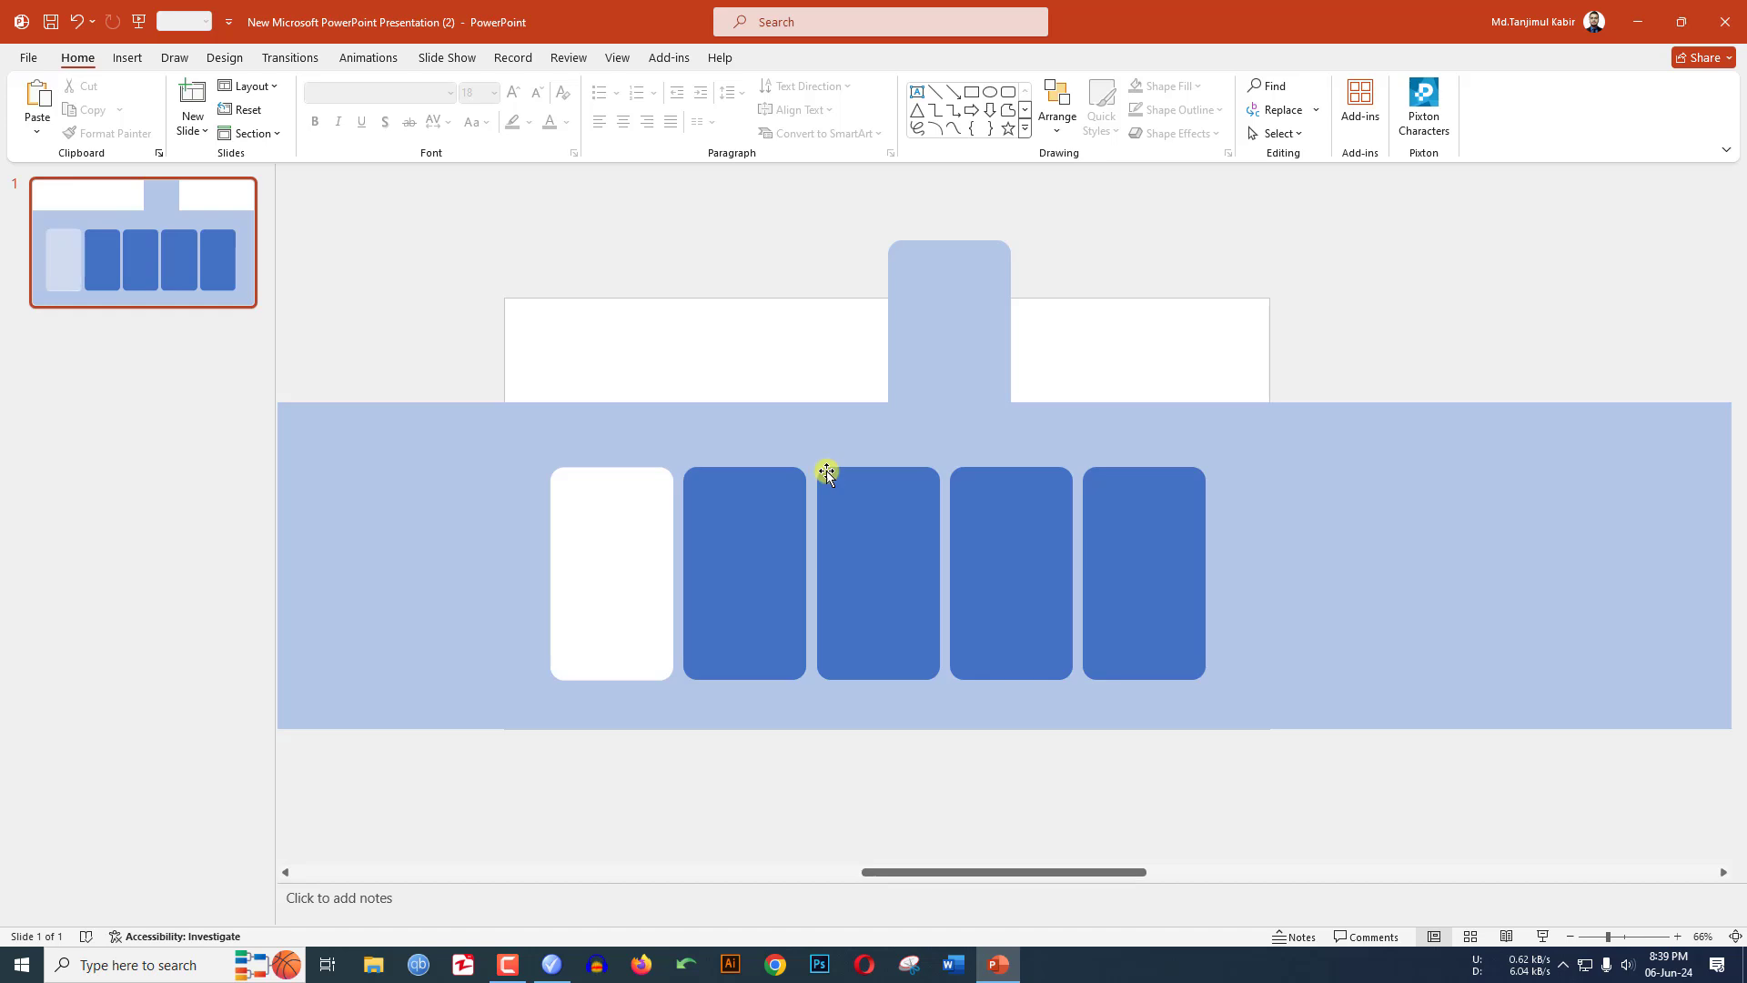
- Insert the picture man-plaid-shirt-bow-tie-studio from the computer's Downloads folder
{"action": "left_click", "coordinate": [950, 380]}
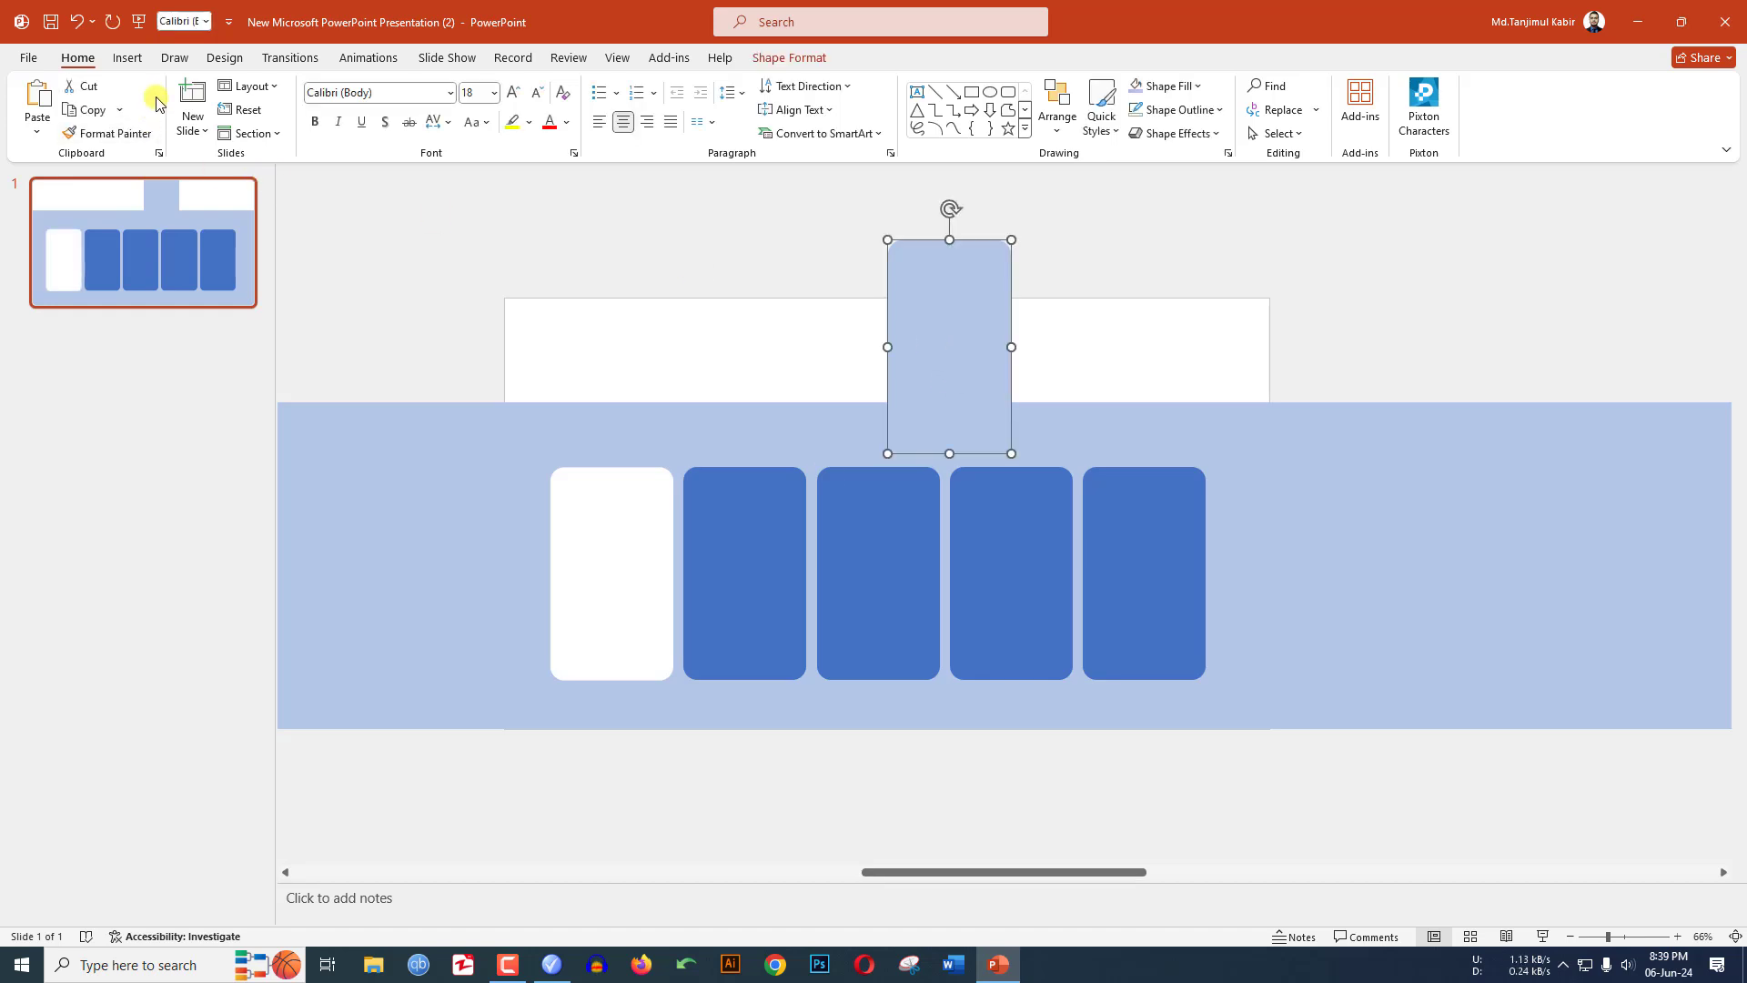
{"action": "left_click", "coordinate": [131, 59]}
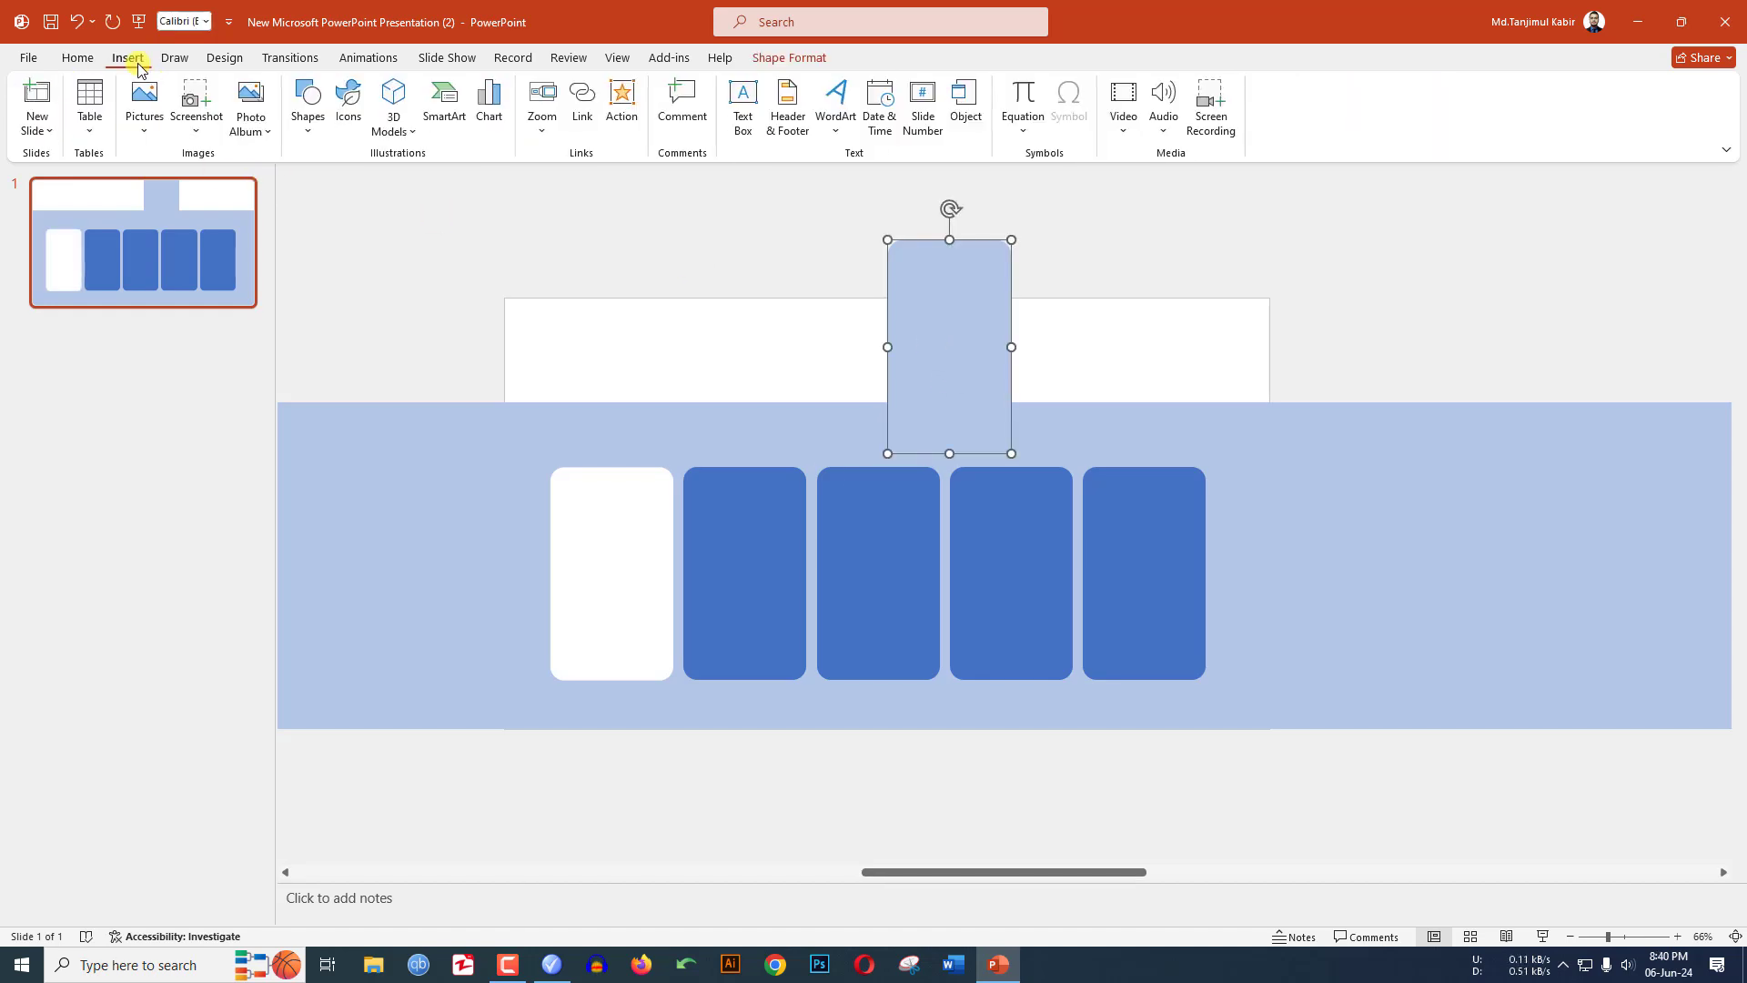
{"action": "left_click", "coordinate": [146, 116]}
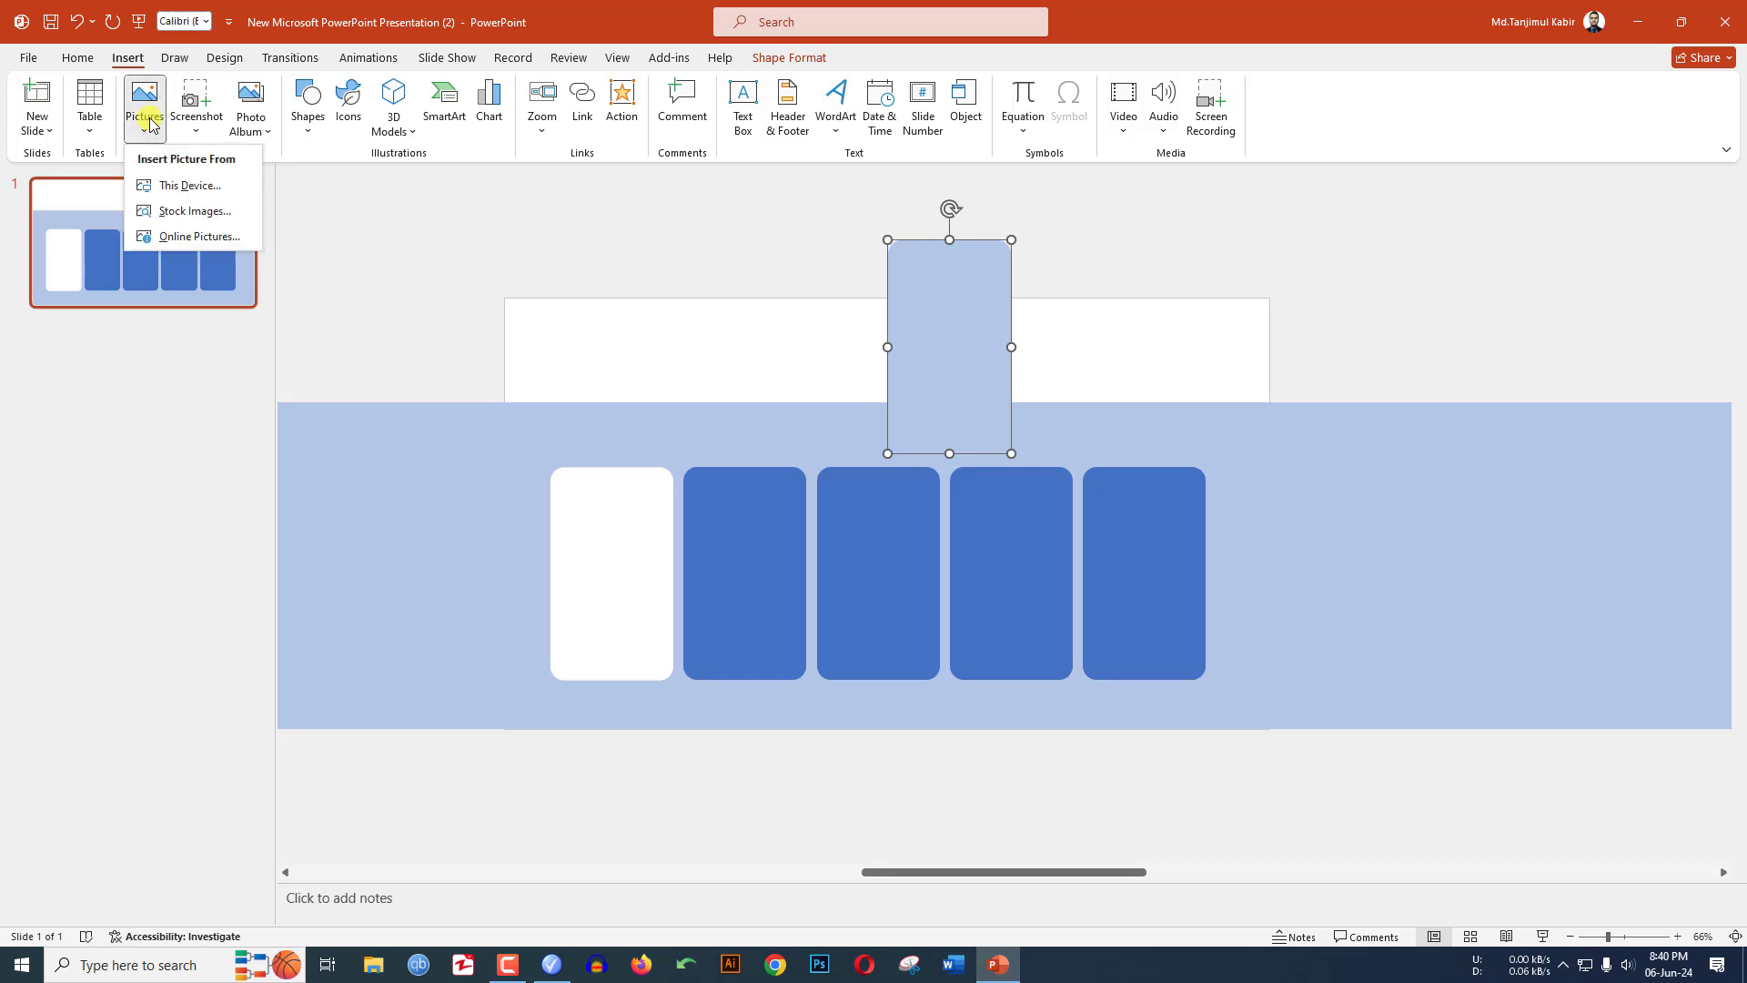
{"action": "left_click", "coordinate": [172, 180]}
{"action": "left_click", "coordinate": [388, 431]}
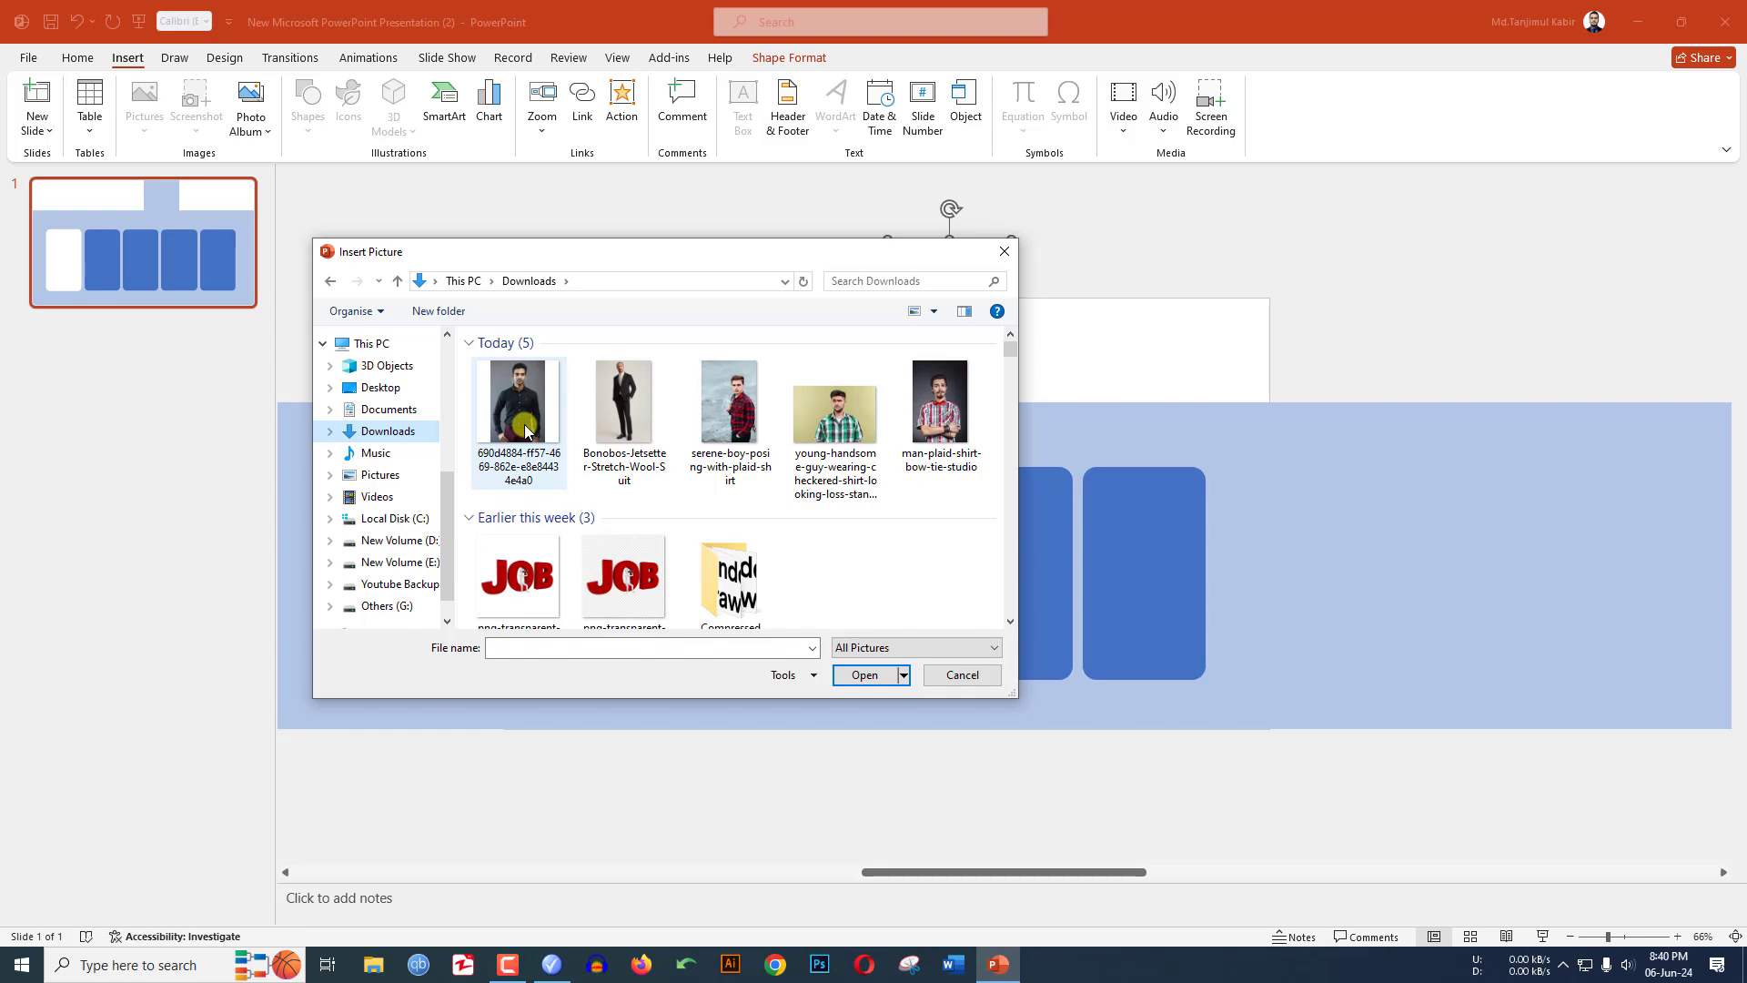
{"action": "left_click", "coordinate": [932, 412]}
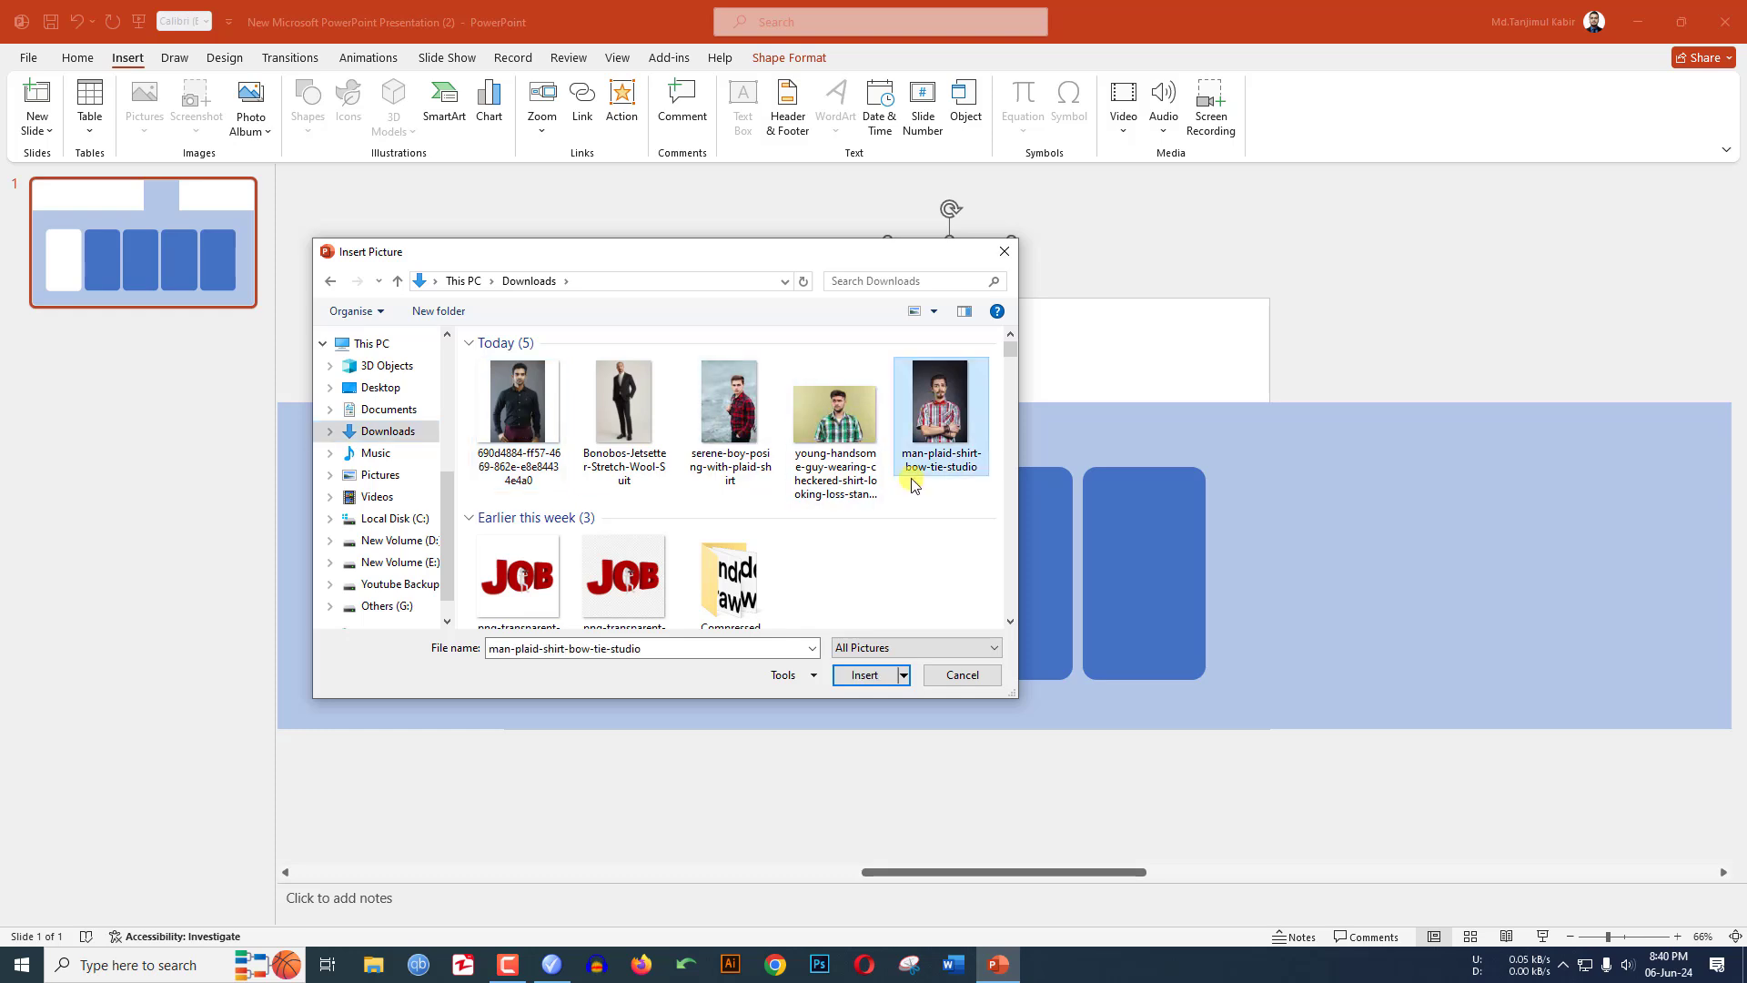
{"action": "left_click", "coordinate": [866, 675]}
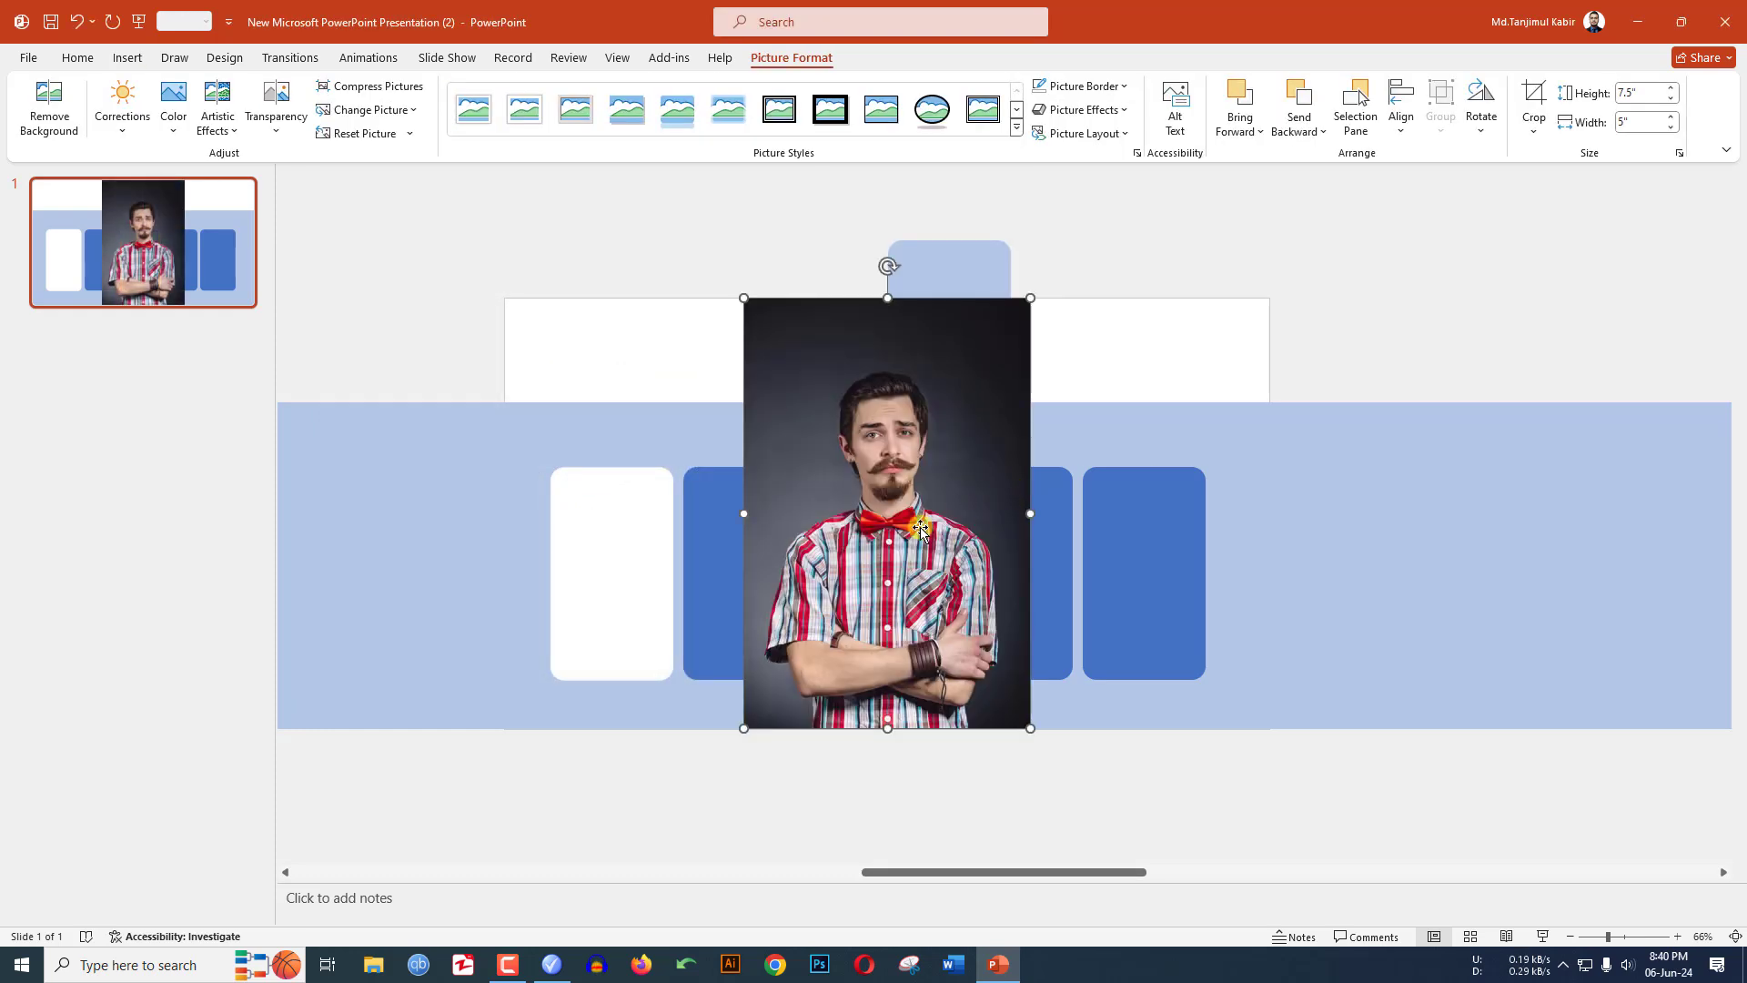
- Move the bow-tie portrait up over the card-shaped fragment above the band and send it to the back
{"action": "left_click_drag", "start_coordinate": [1008, 491], "coordinate": [1060, 404]}
{"action": "right_click", "coordinate": [975, 412]}
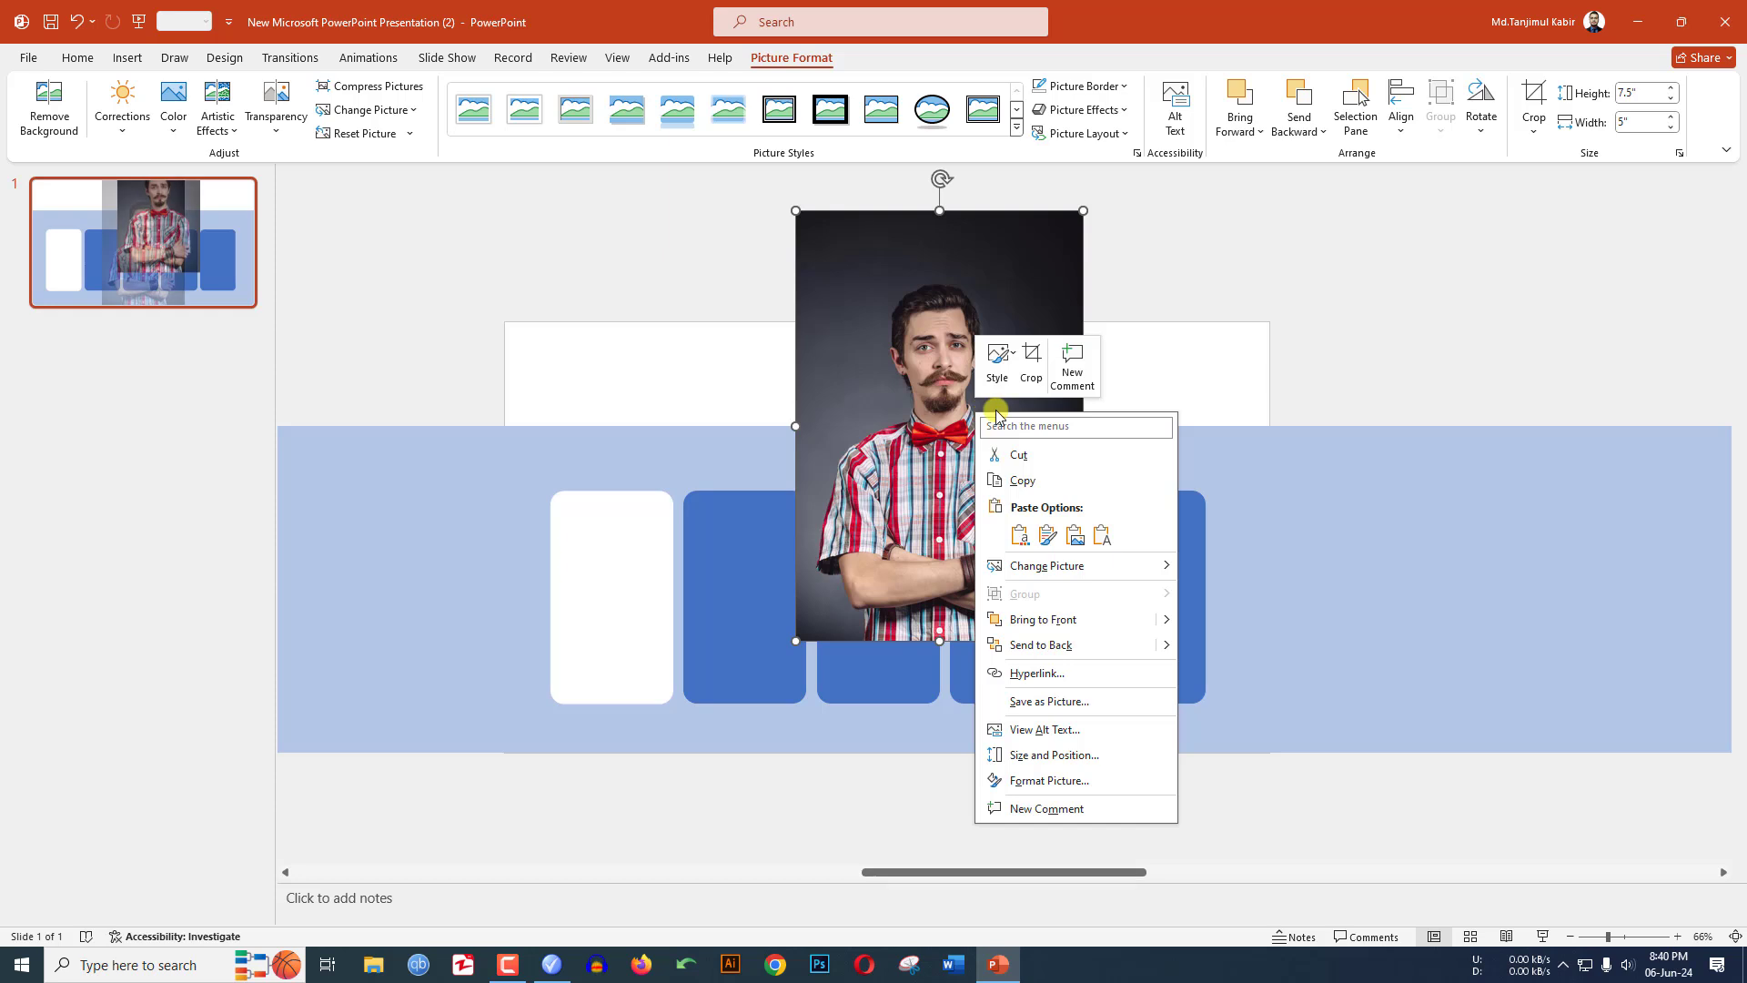
{"action": "left_click", "coordinate": [1043, 644]}
{"action": "left_click_drag", "start_coordinate": [1029, 346], "coordinate": [1041, 294]}
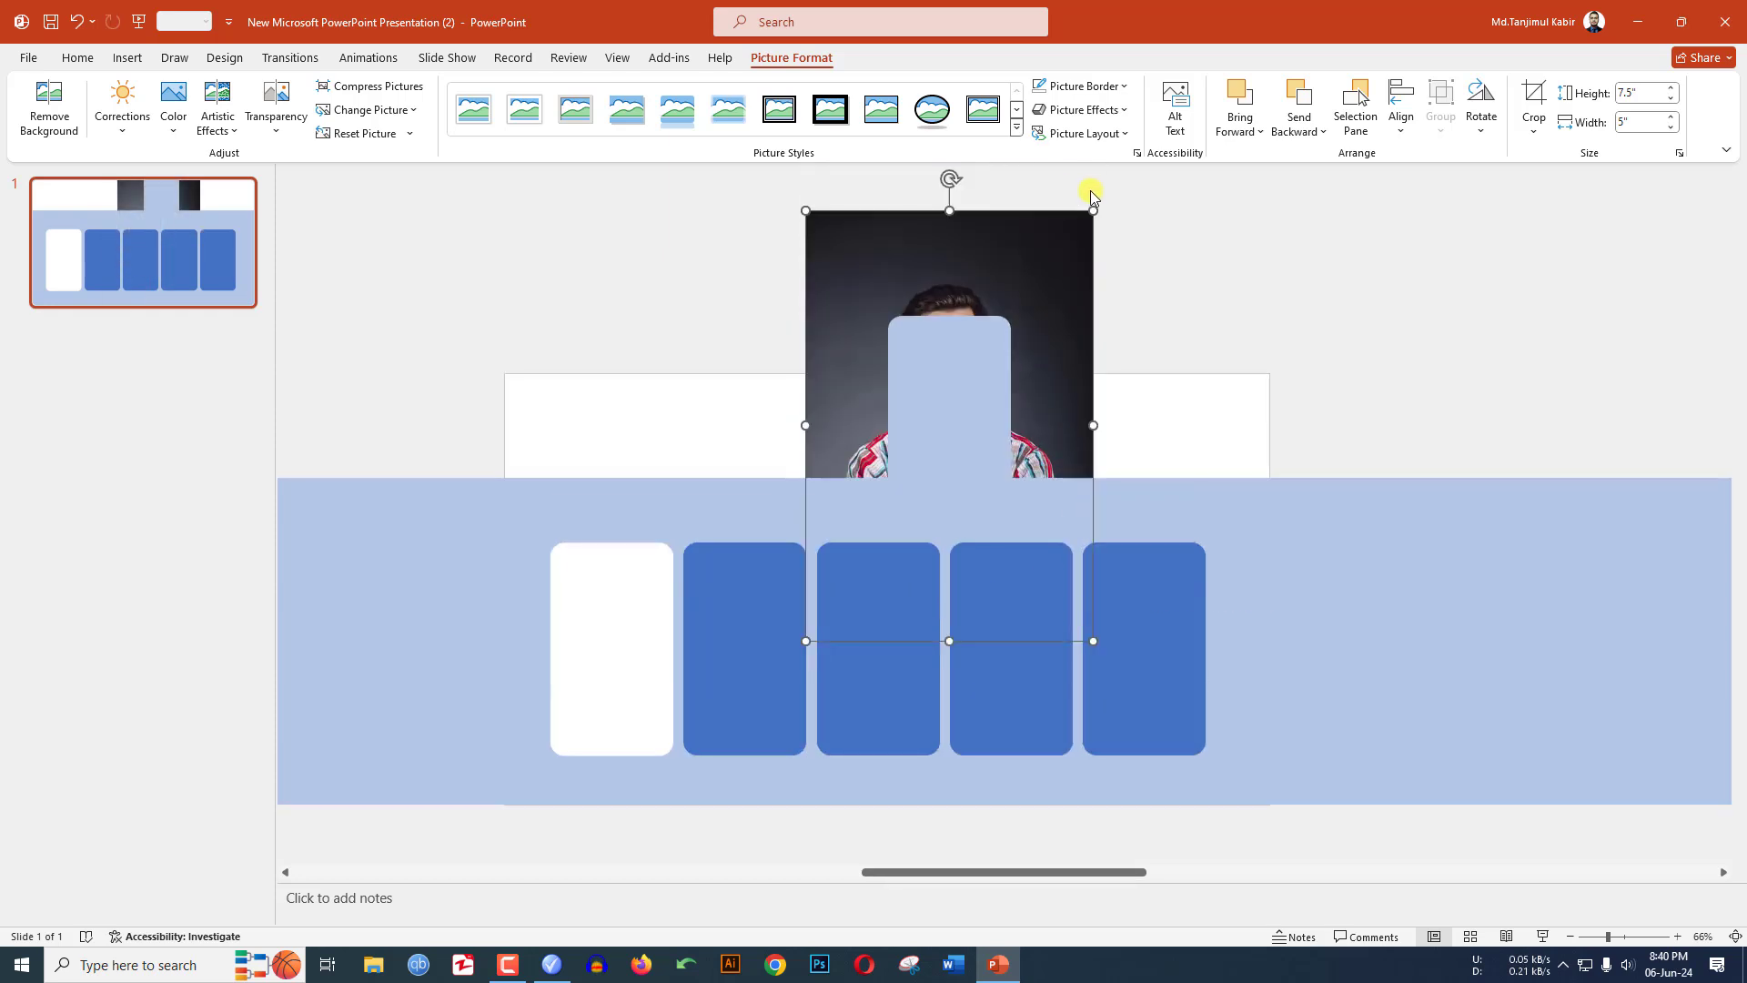
- Shrink the portrait to slightly larger than the card-shaped fragment and centre it behind that fragment
{"action": "left_click_drag", "start_coordinate": [1087, 218], "coordinate": [1014, 315]}
{"action": "left_click_drag", "start_coordinate": [838, 378], "coordinate": [897, 304]}
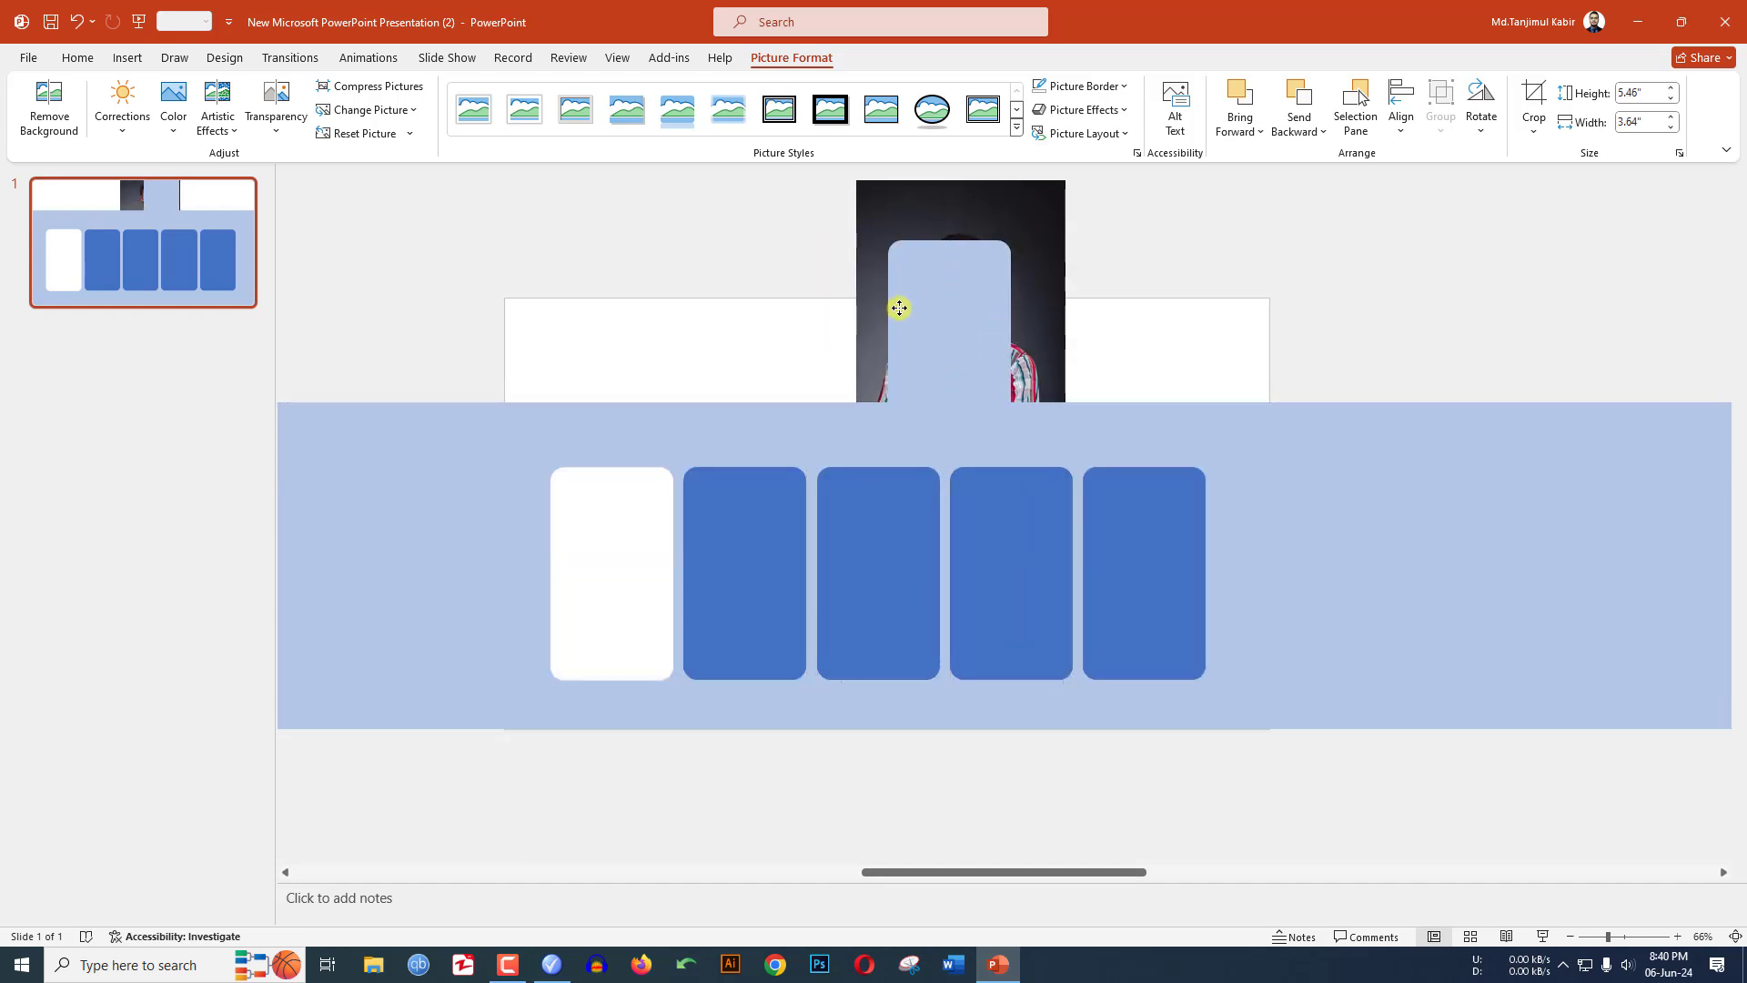
{"action": "left_click_drag", "start_coordinate": [1061, 214], "coordinate": [1030, 265]}
{"action": "left_click_drag", "start_coordinate": [873, 335], "coordinate": [898, 322]}
{"action": "left_click", "coordinate": [1066, 276]}
- Intersect the portrait with the card-shaped fragment to crop it to the rounded card shape
{"action": "left_click", "coordinate": [1029, 265]}
{"action": "left_click", "coordinate": [950, 317], "text": "shift"}
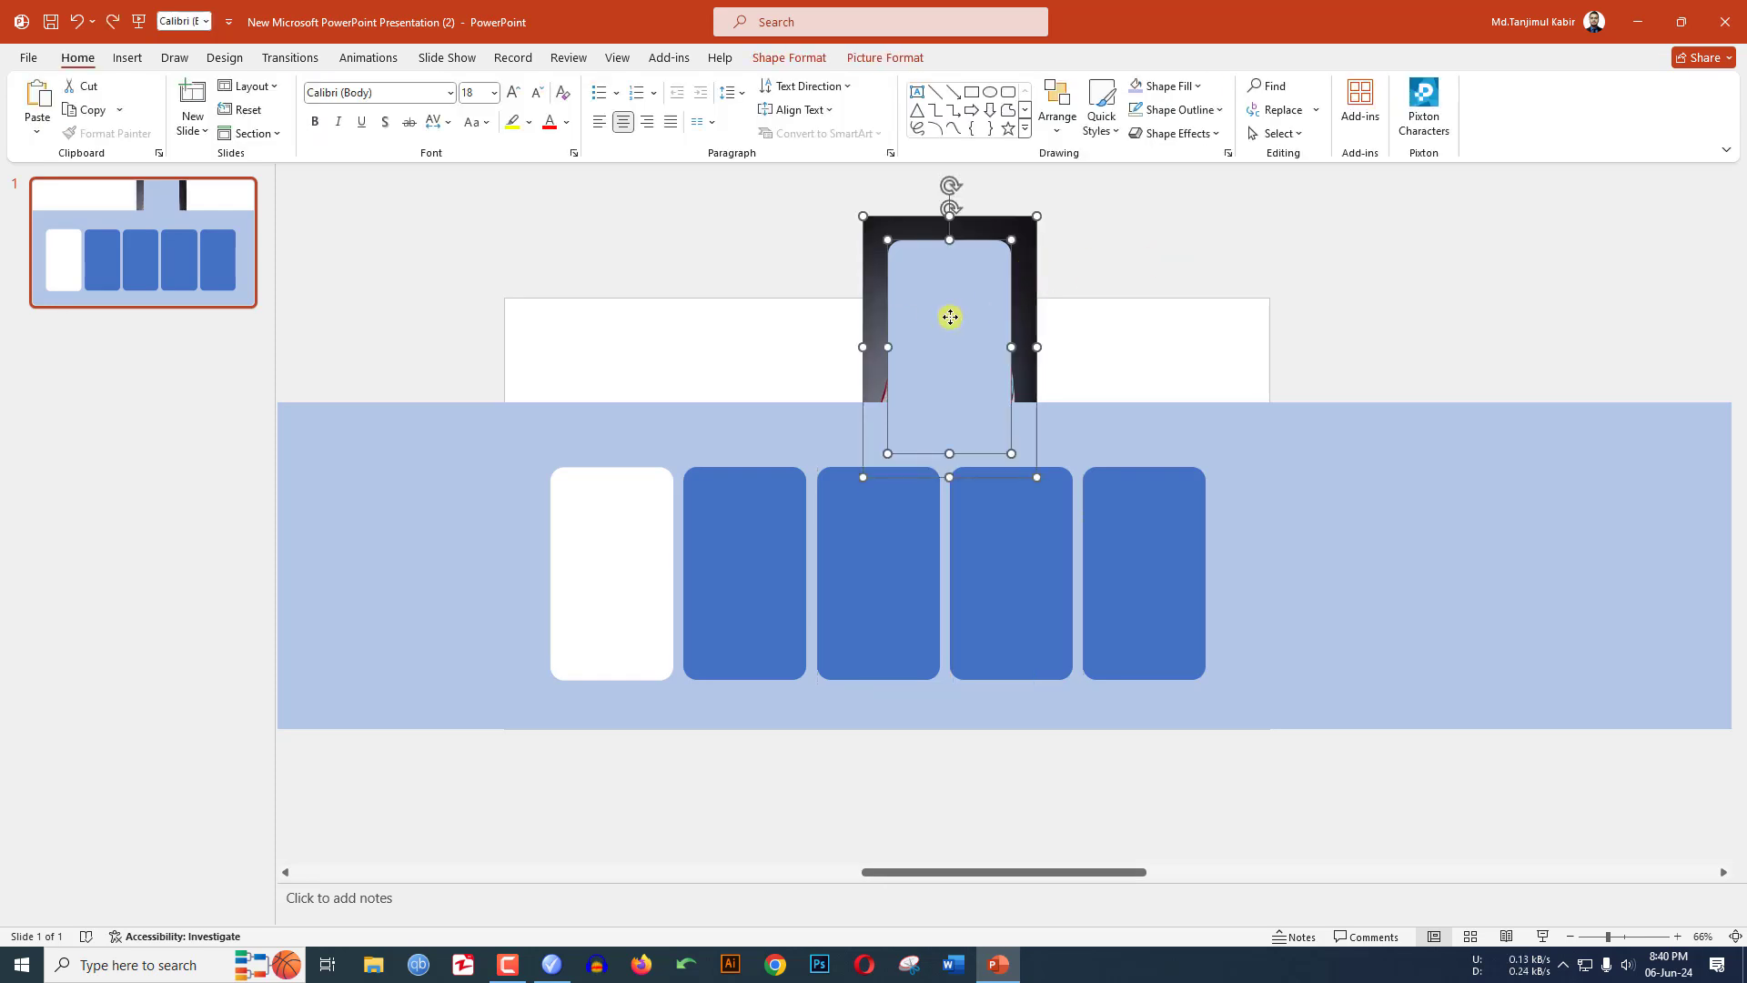
{"action": "left_click", "coordinate": [819, 62]}
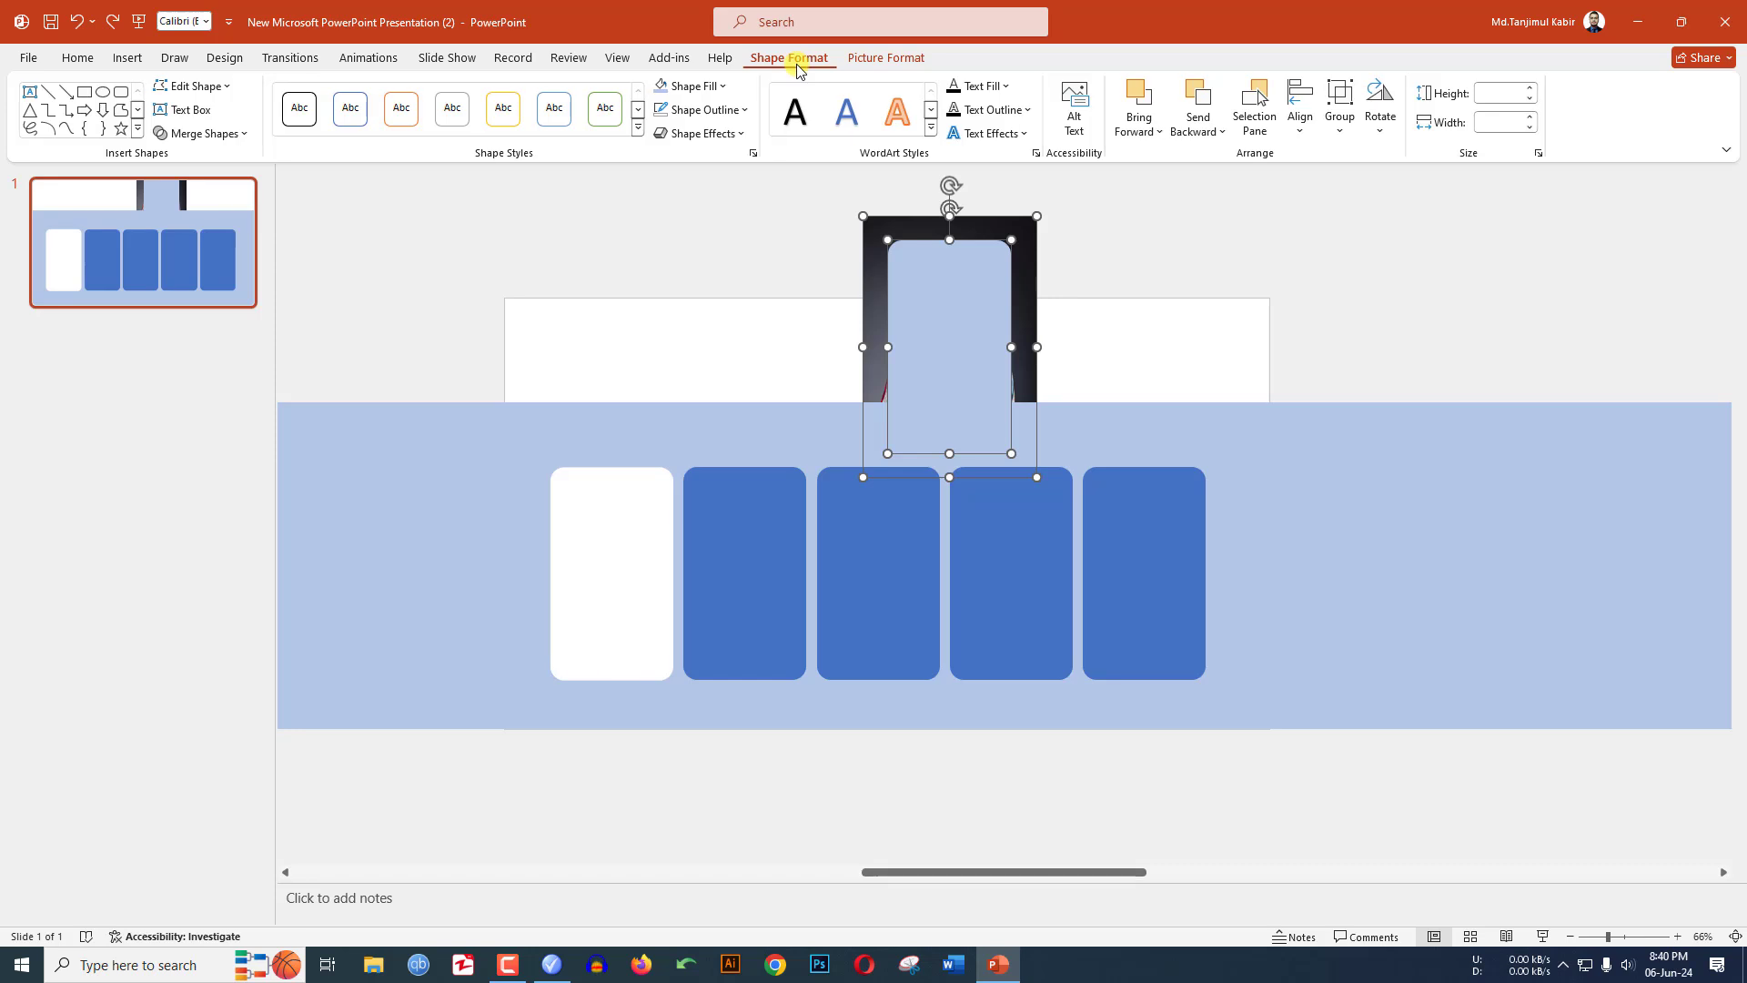
{"action": "left_click", "coordinate": [231, 133]}
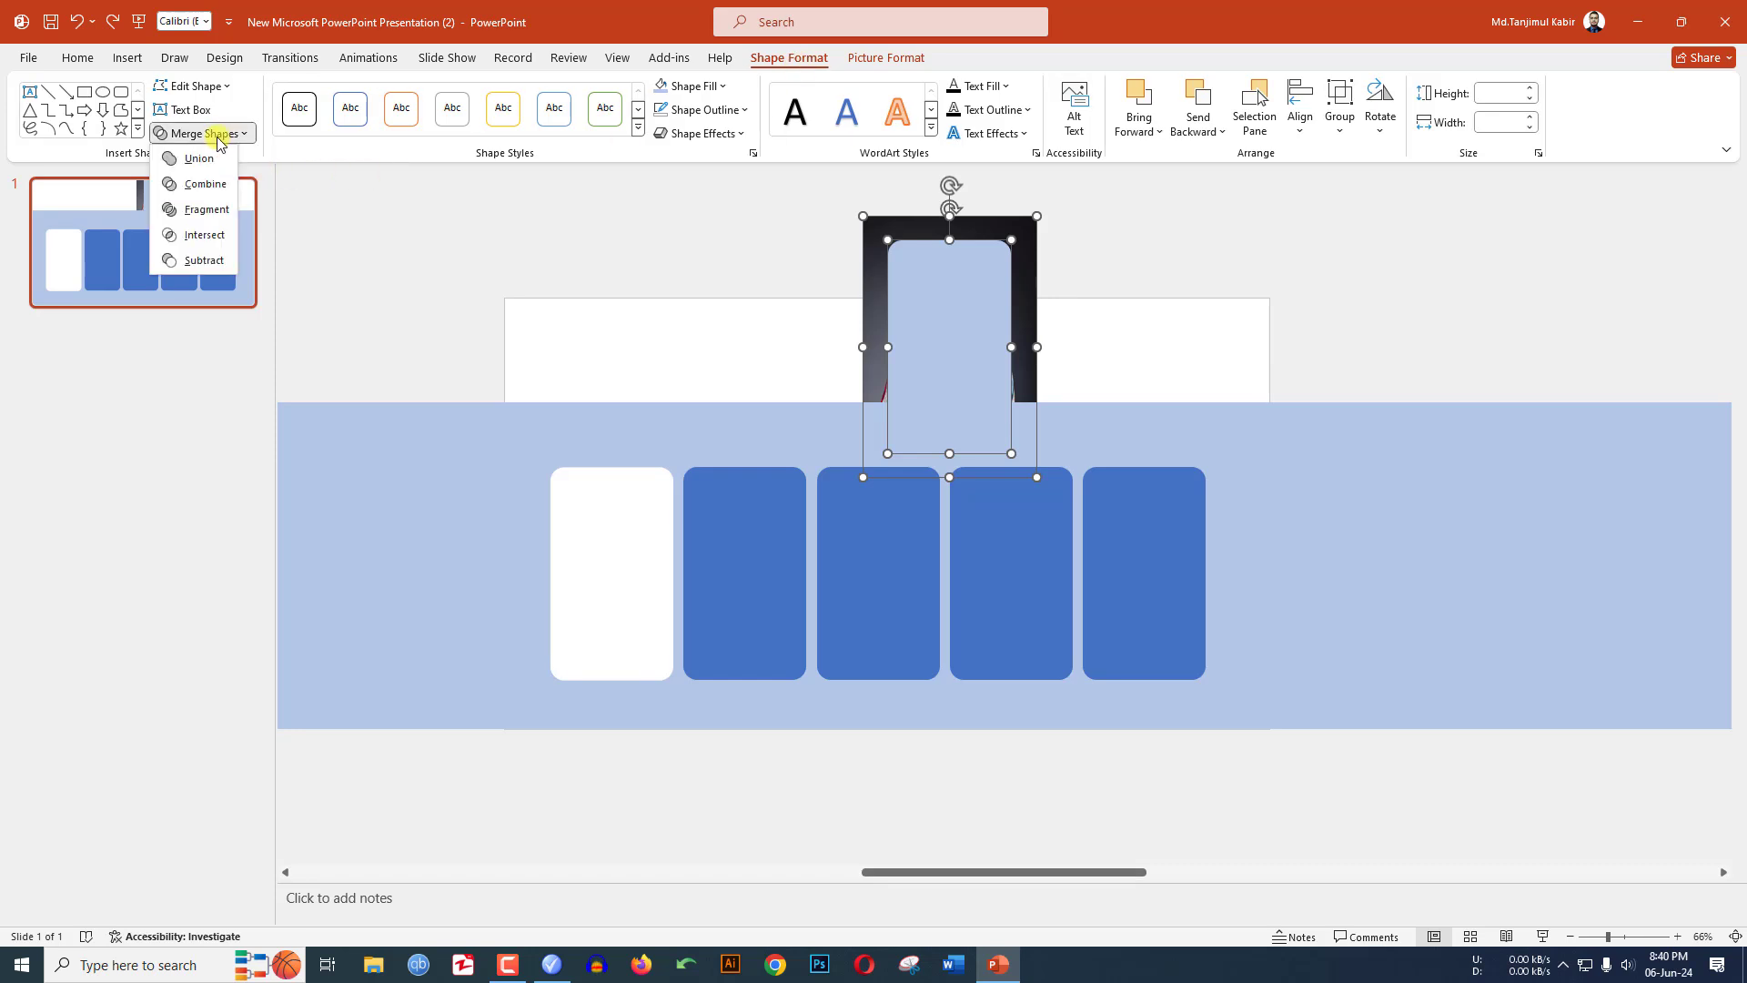
{"action": "left_click", "coordinate": [204, 235]}
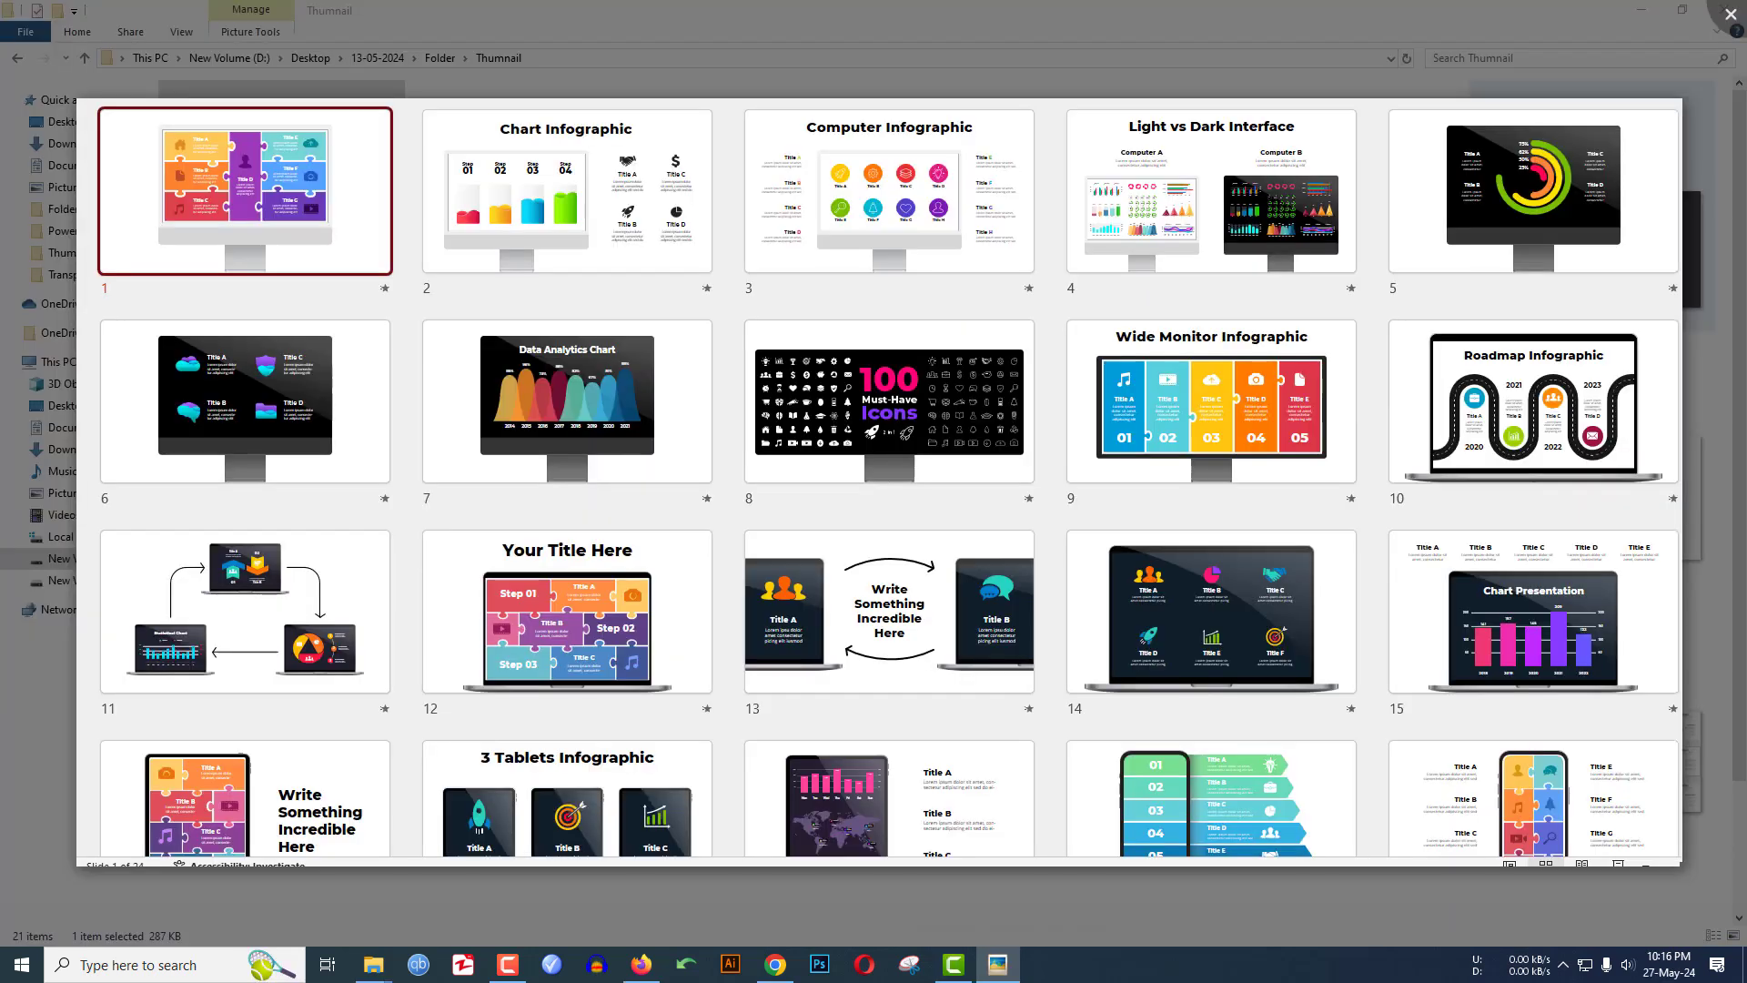
- Look through the infographic template screenshots in the Thumnail folder one after another
{"action": "key", "text": "Right"}
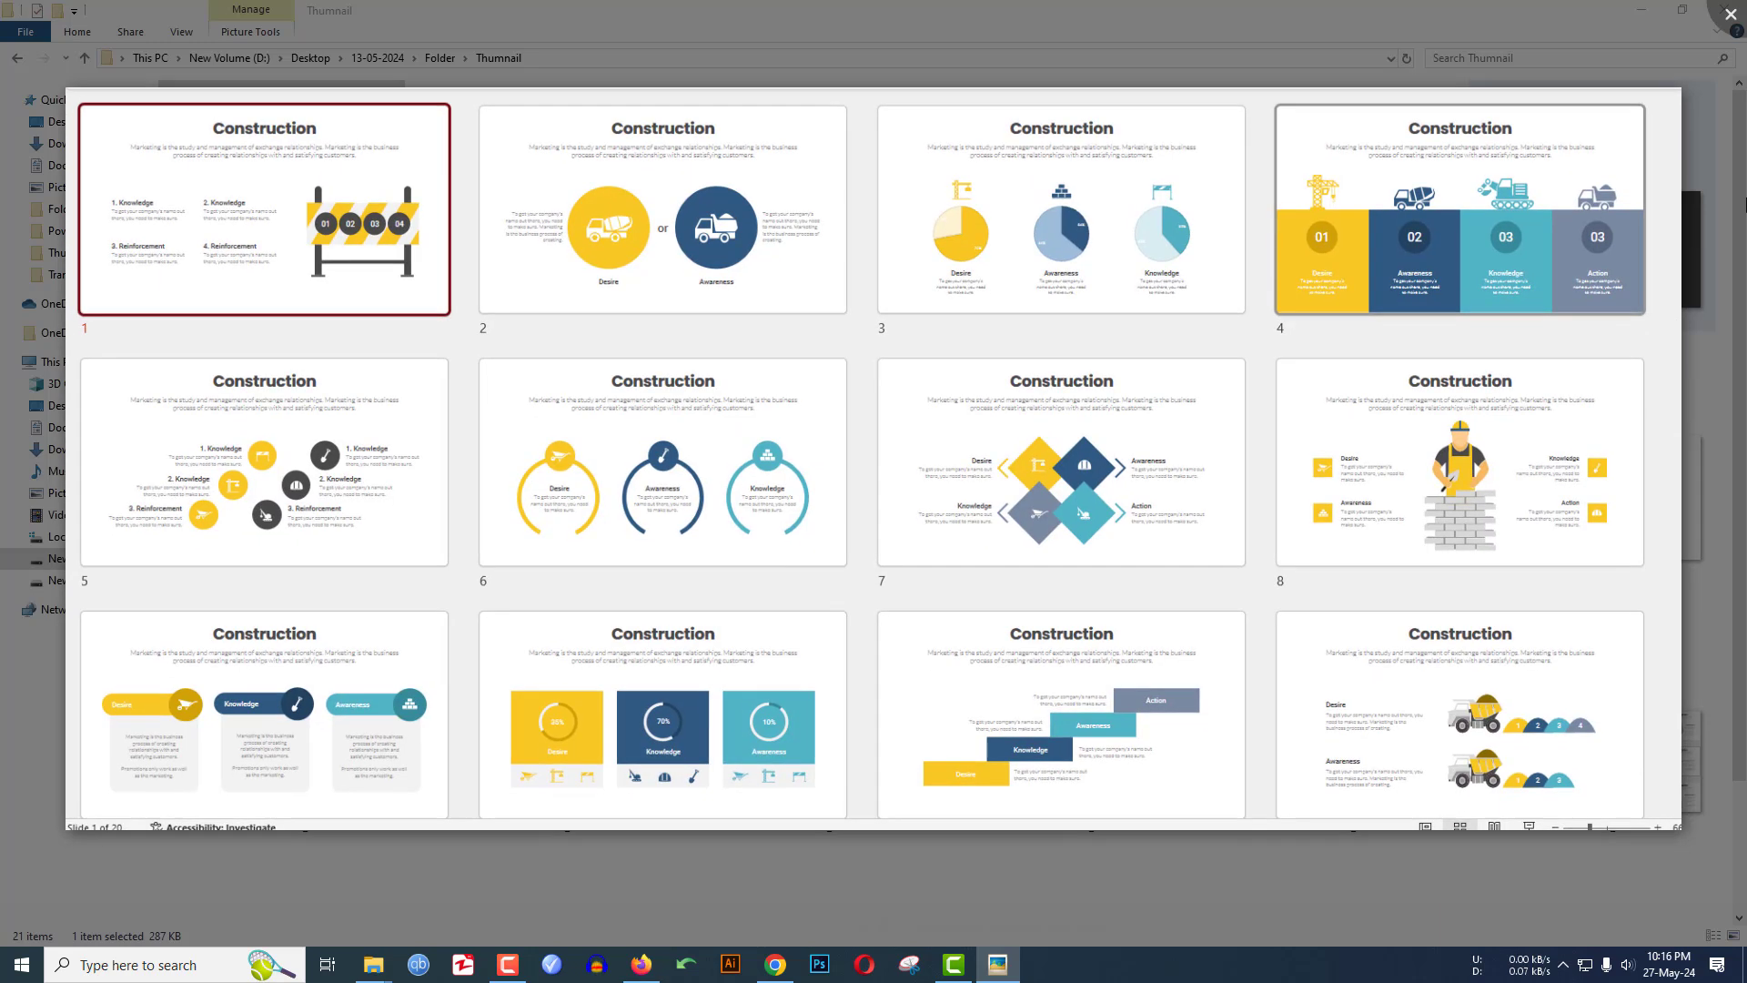
{"action": "key", "text": "Right"}
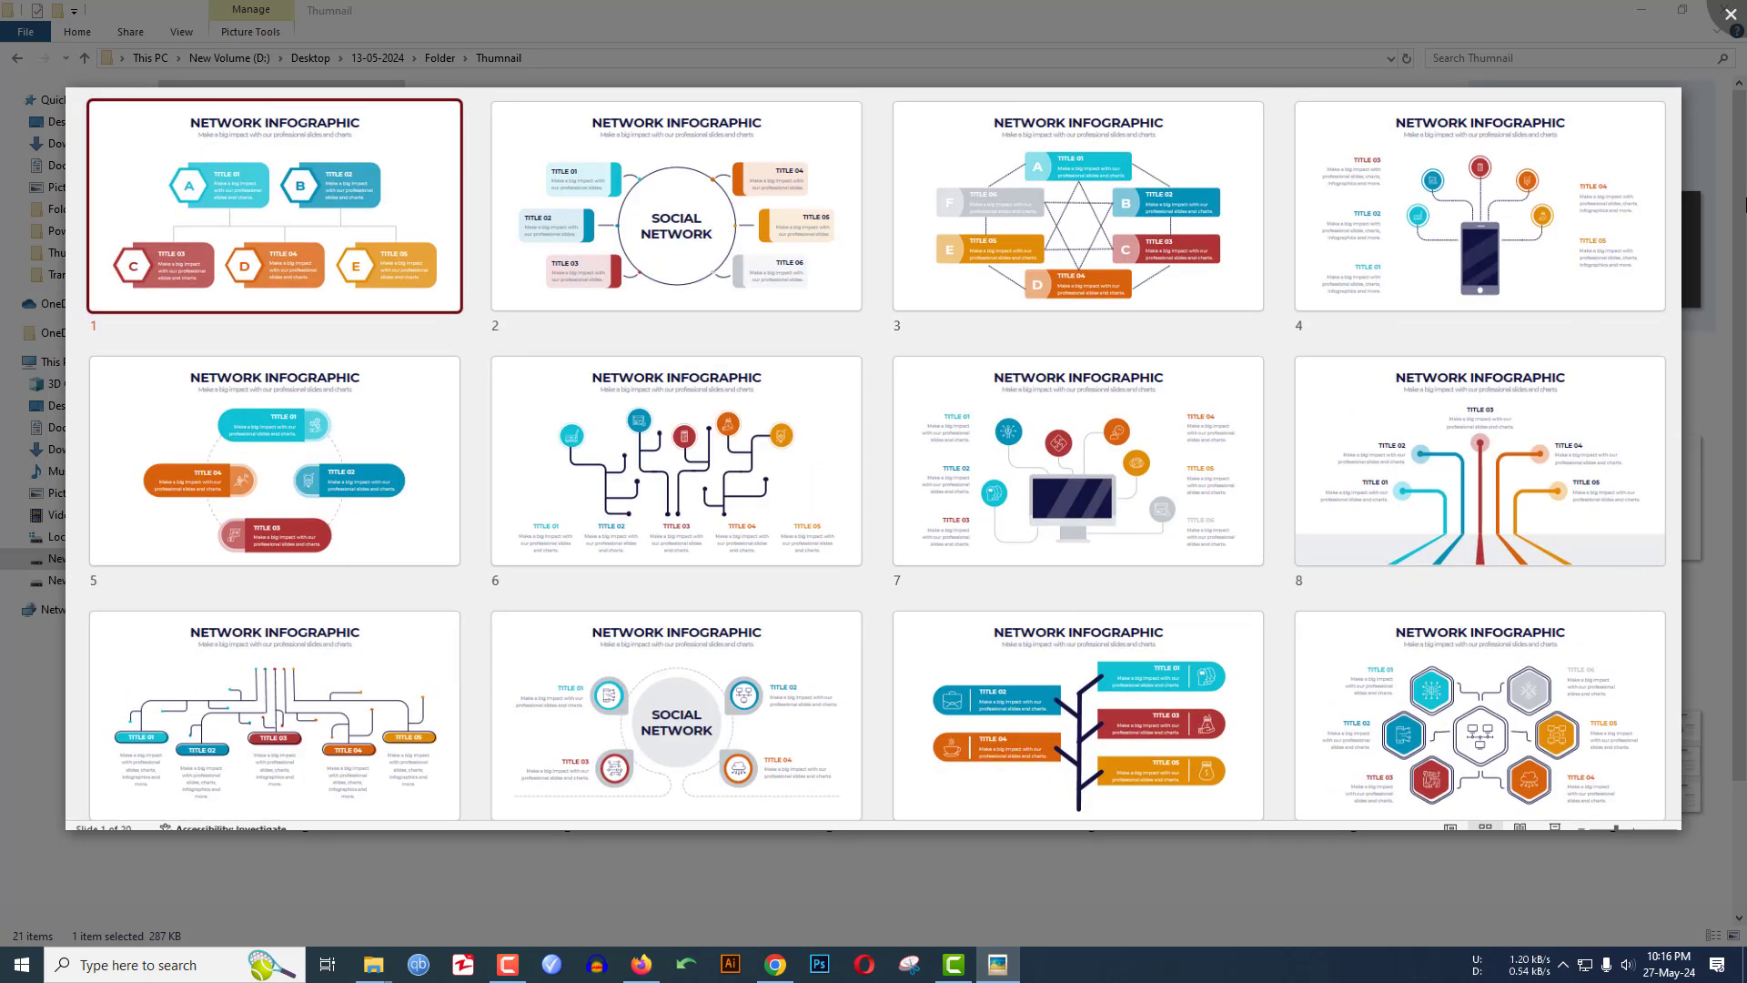
{"action": "key", "text": "Right"}
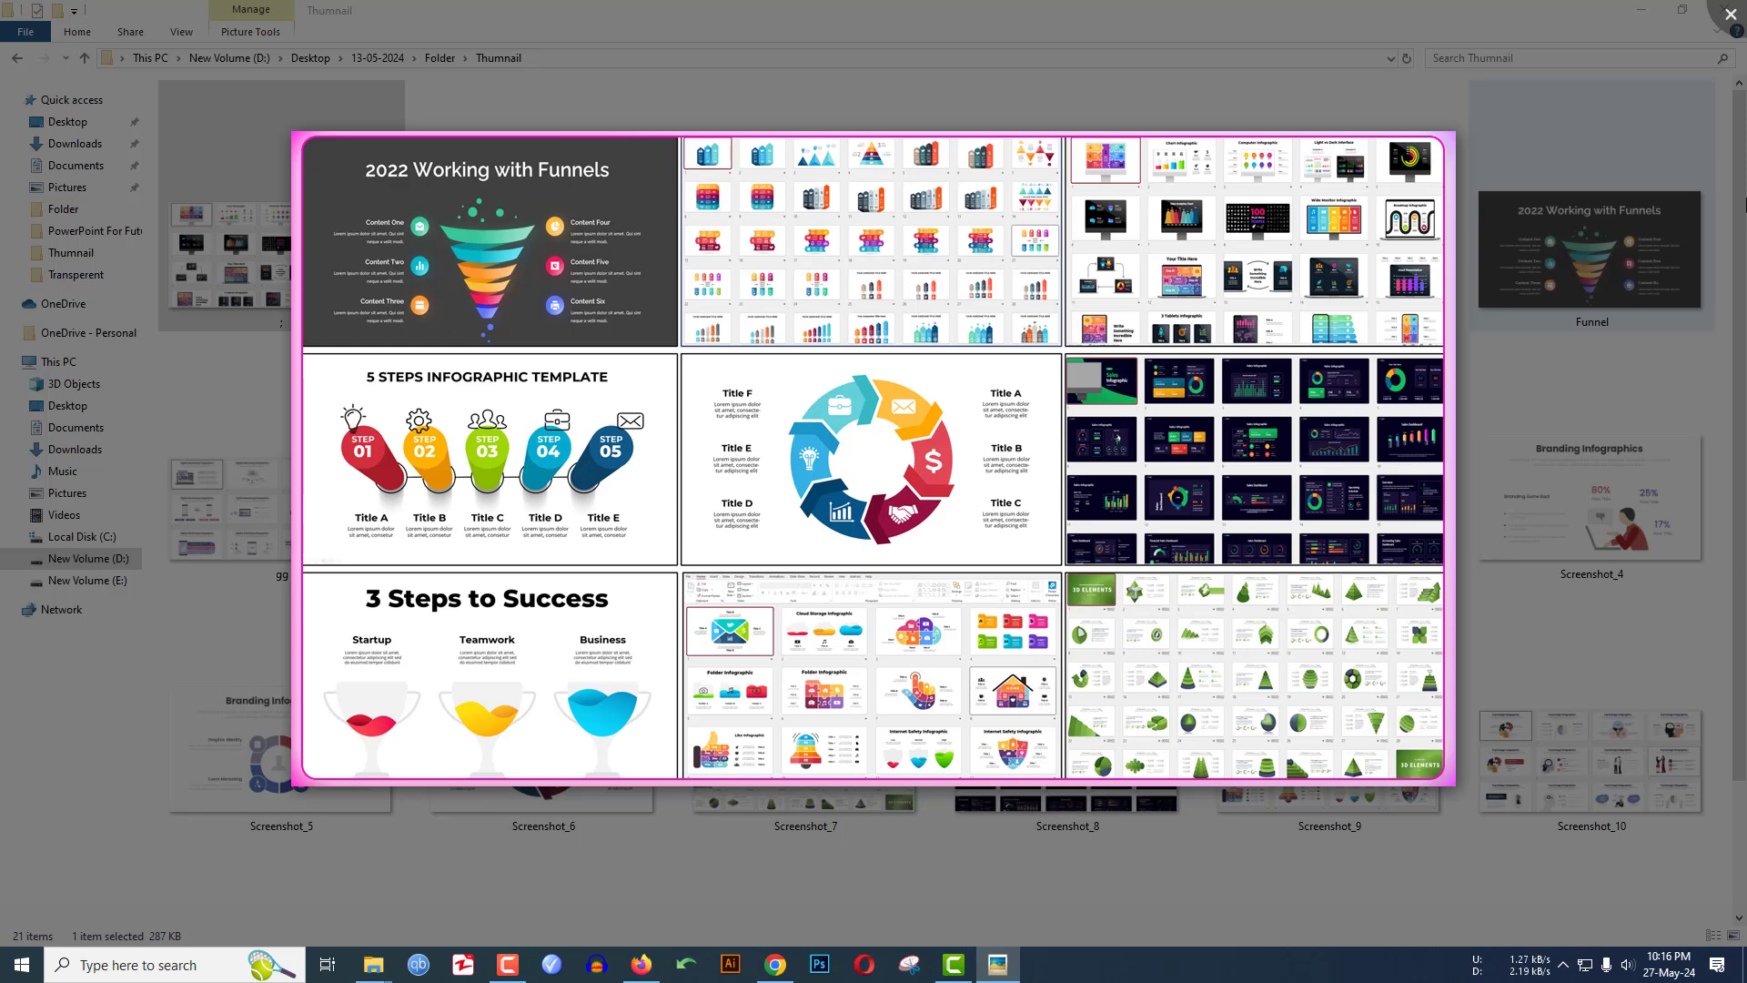
{"action": "key", "text": "Right"}
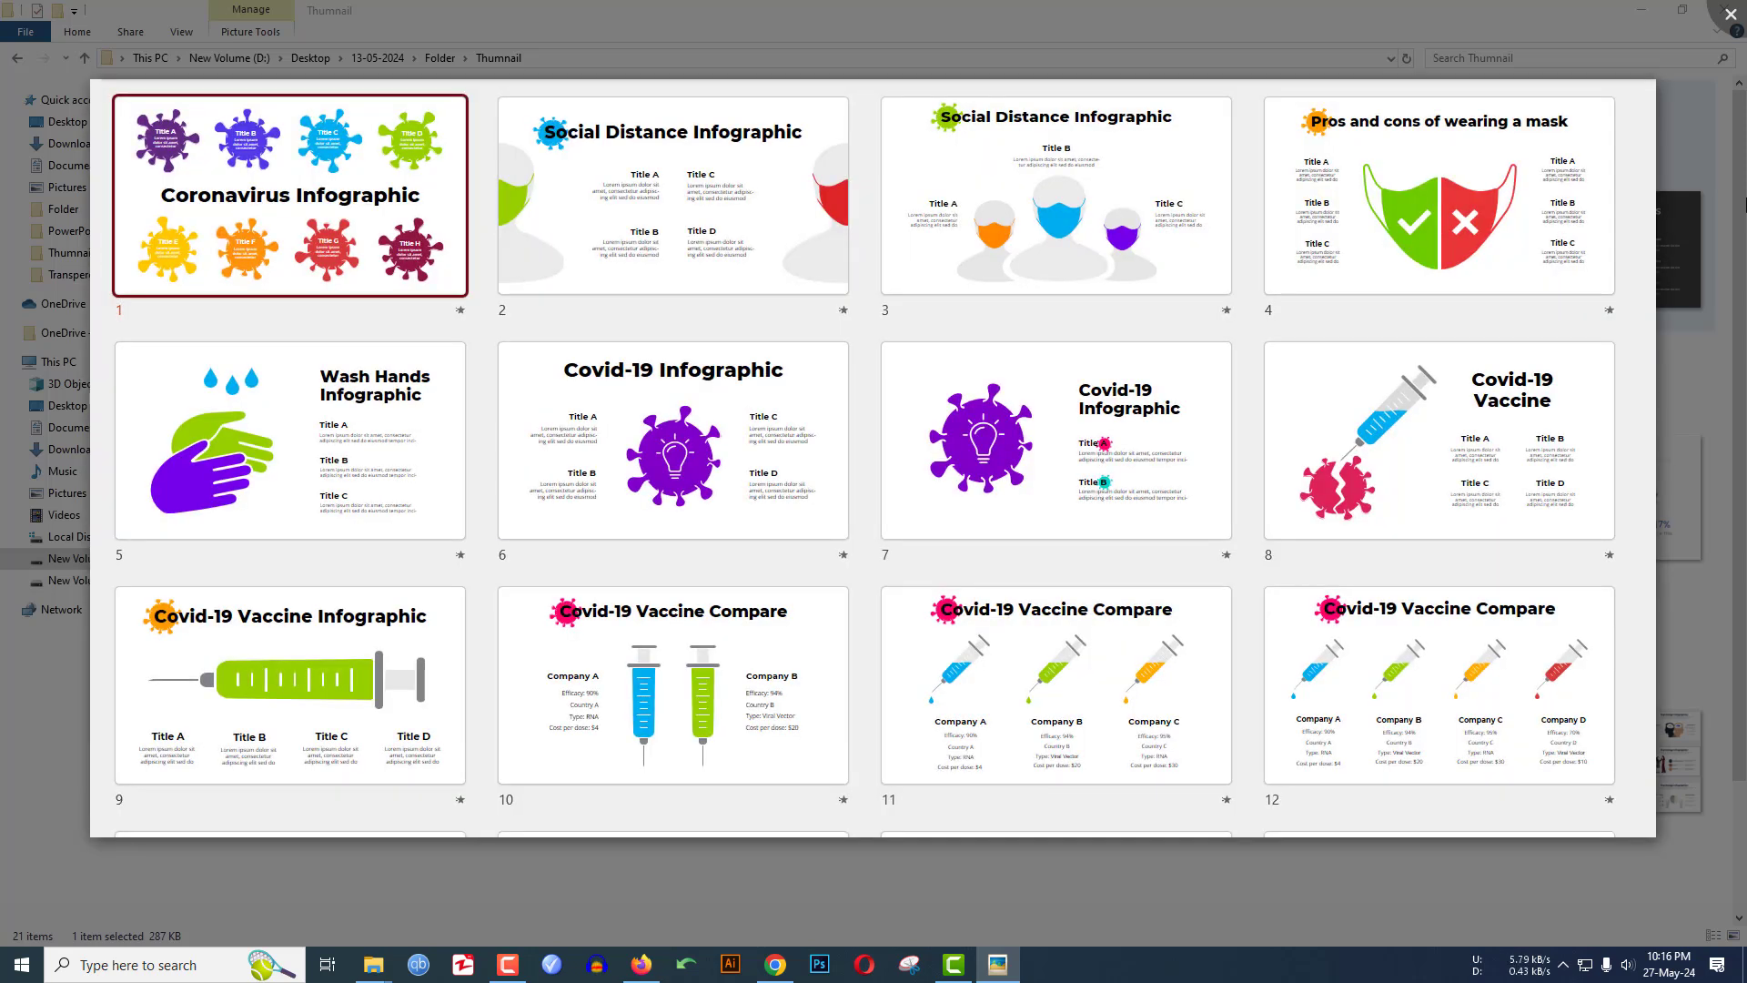
{"action": "key", "text": "Right"}
{"action": "key", "text": "Right"}
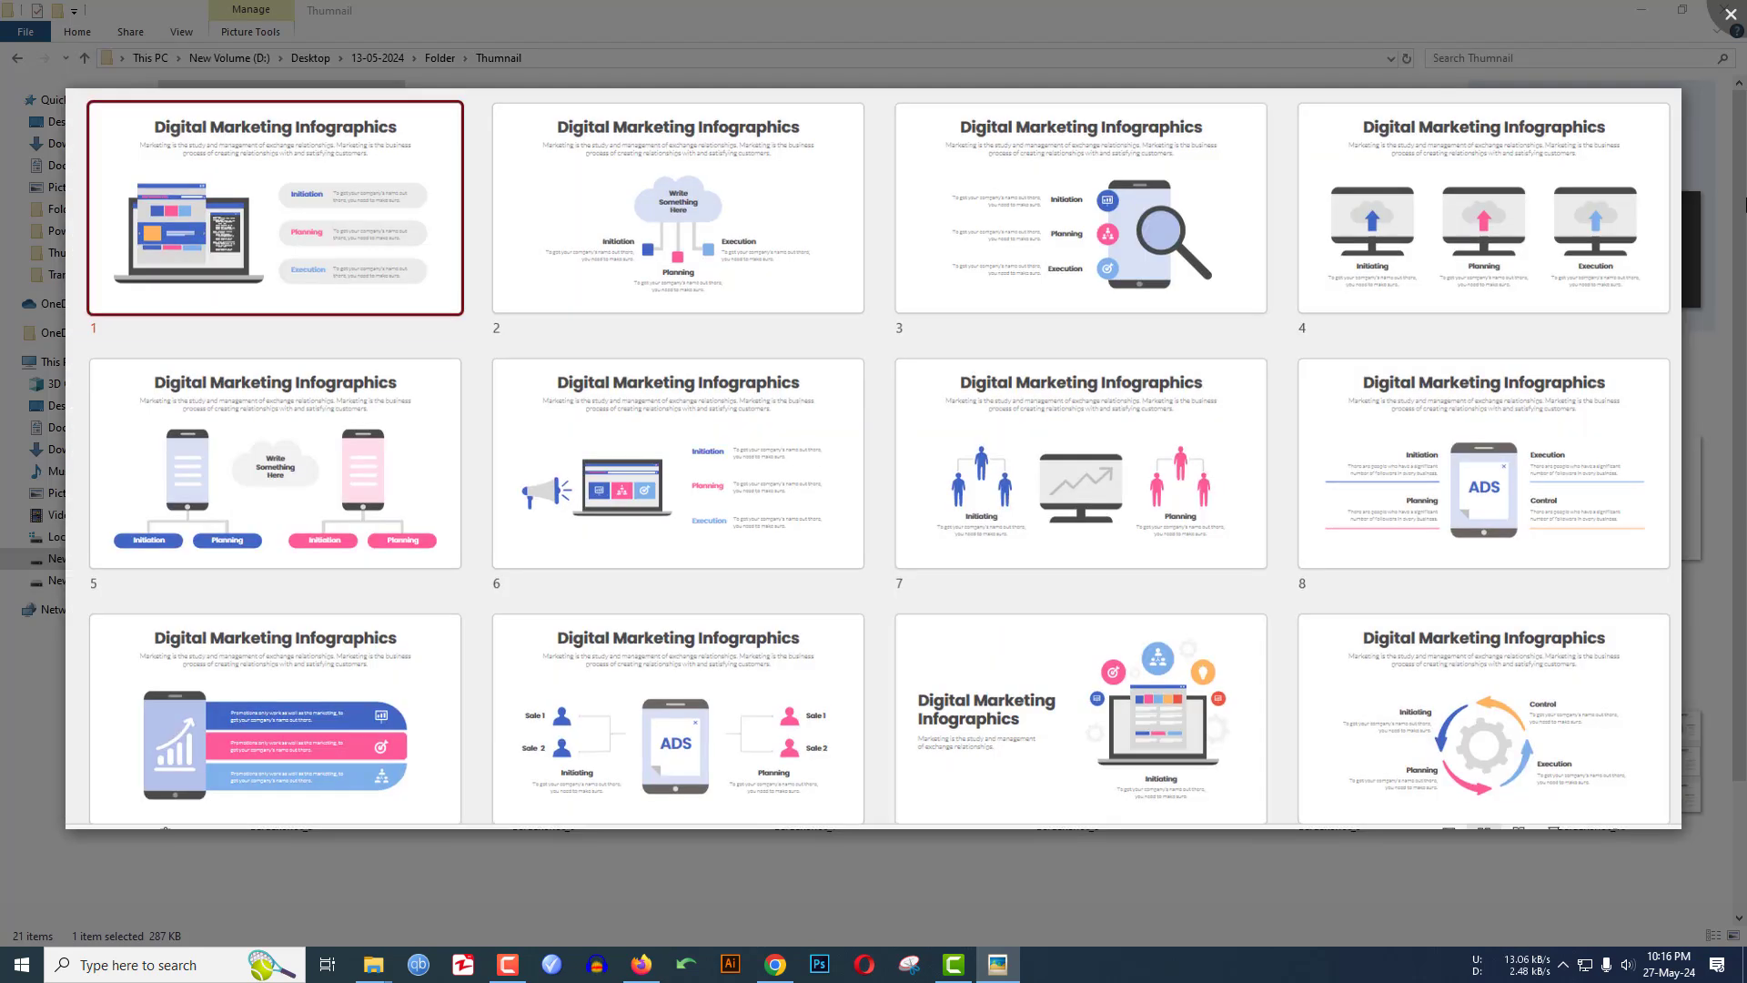
{"action": "key", "text": "Right"}
{"action": "key", "text": "Right"}
{"action": "key", "text": "Right"}
{"action": "key", "text": "Right"}
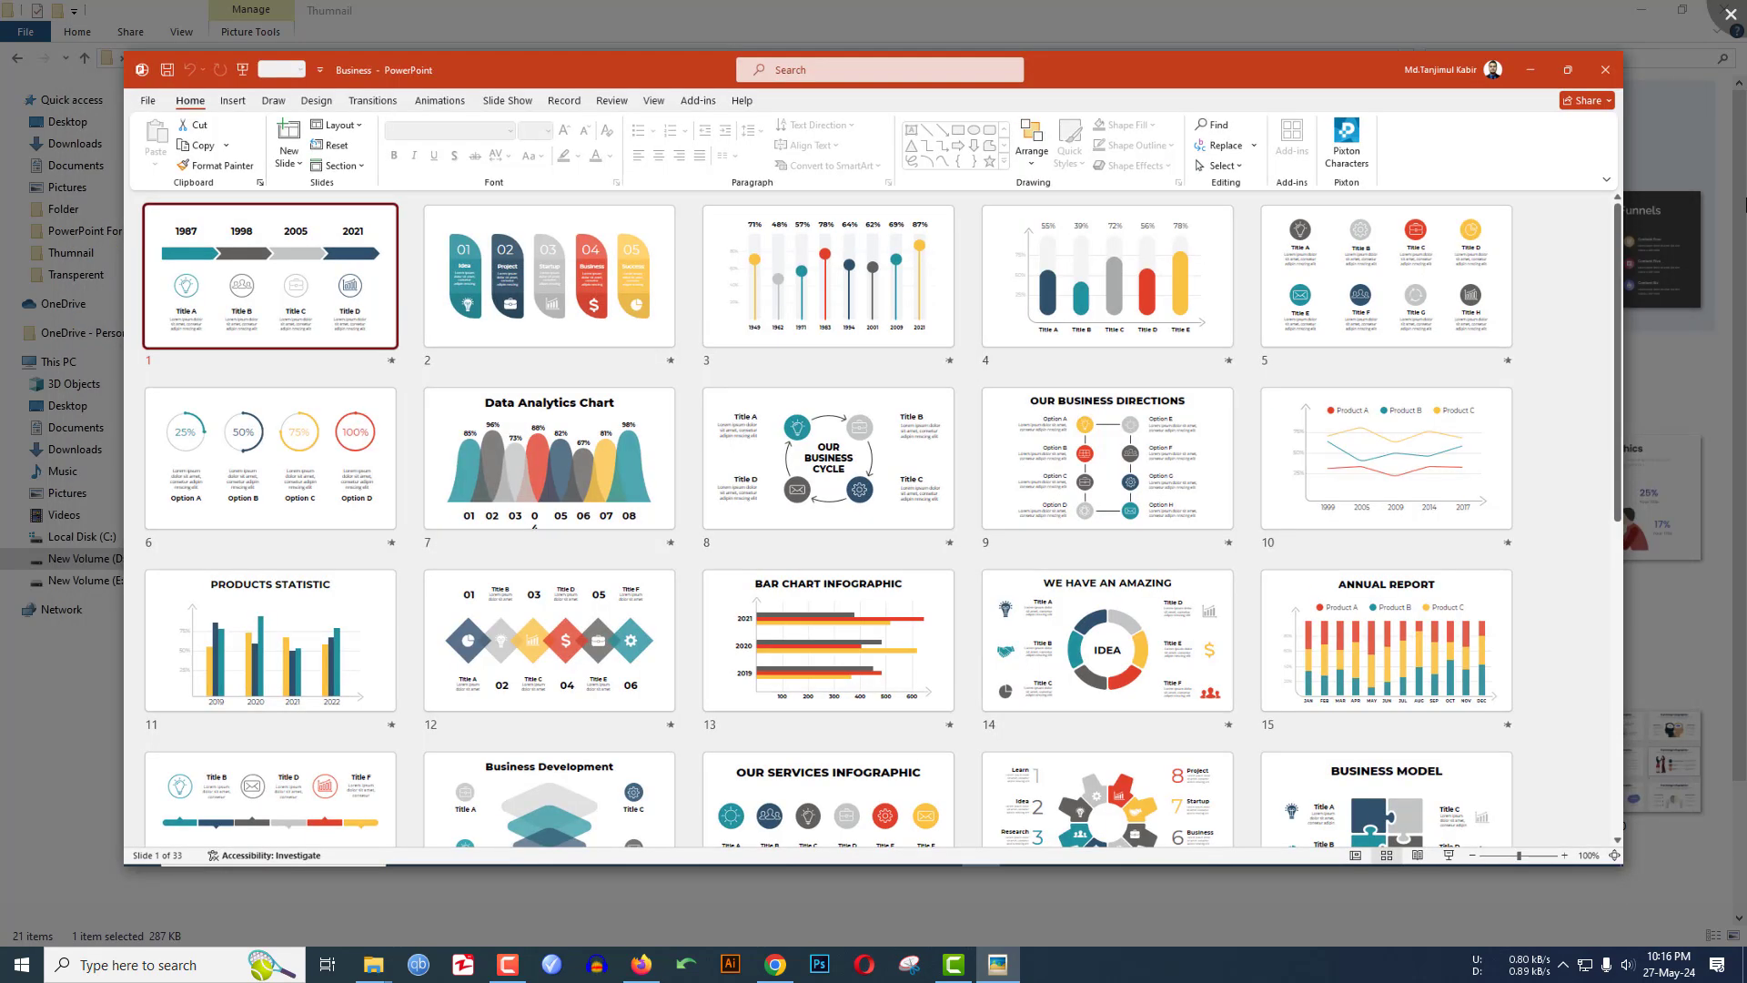
{"action": "key", "text": "Right"}
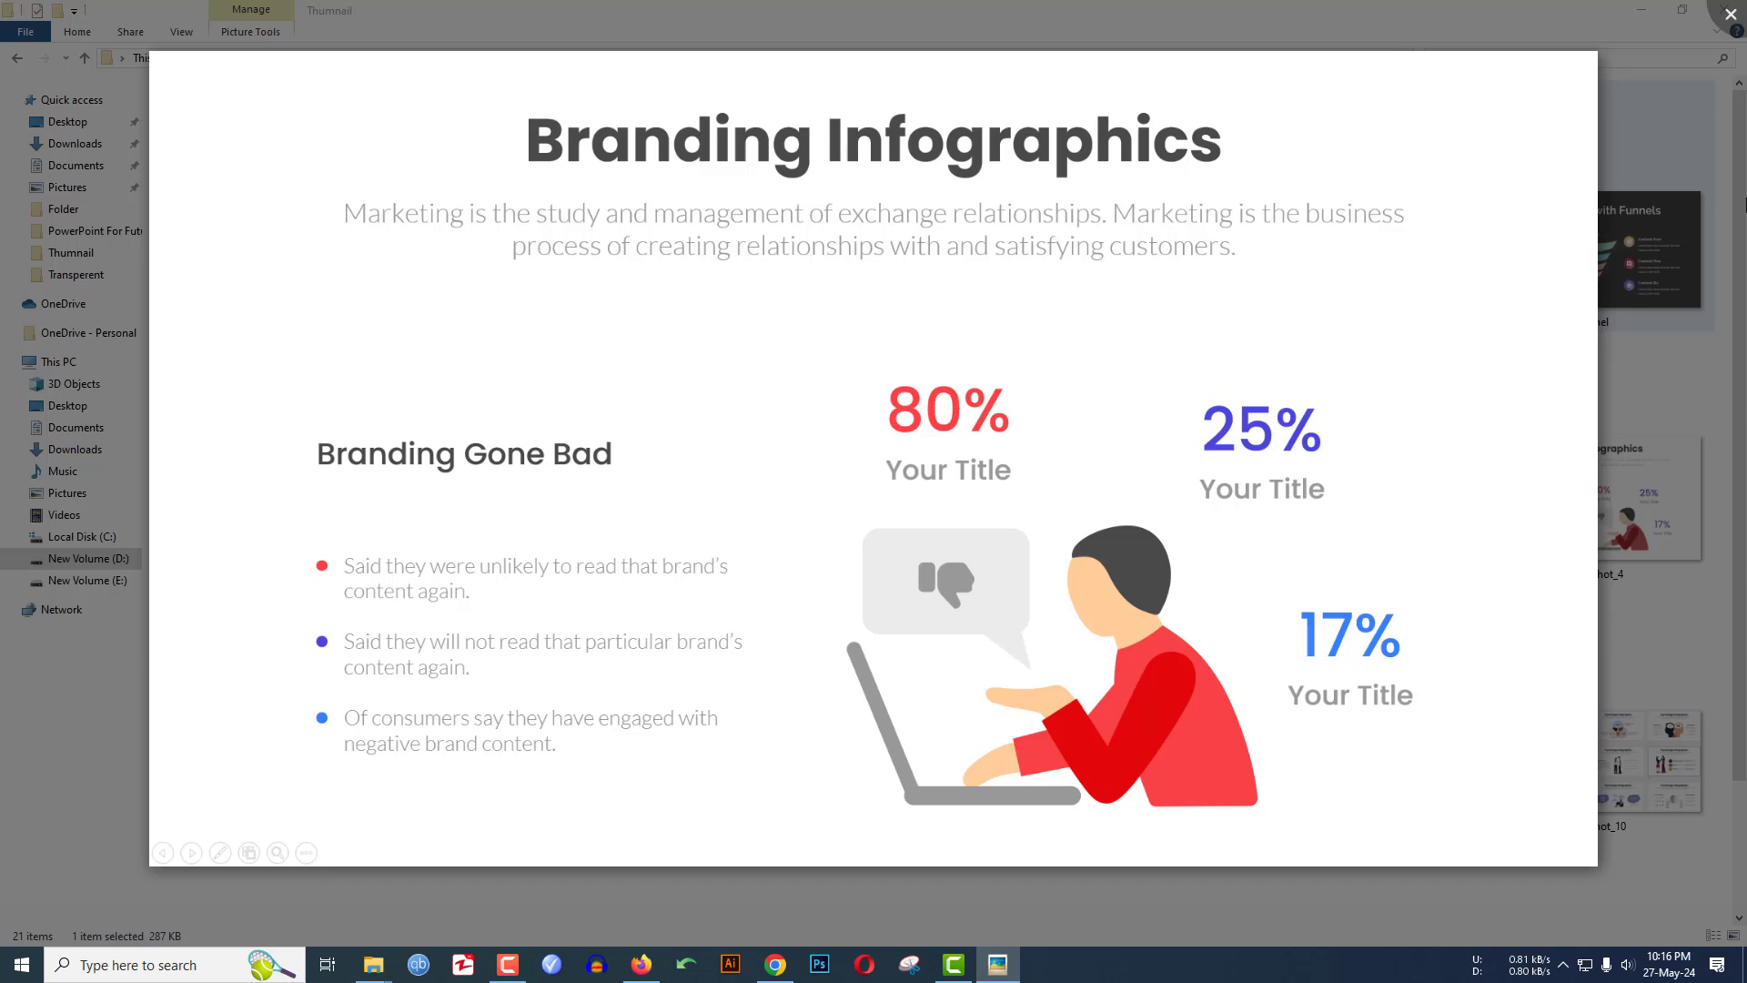
{"action": "key", "text": "Right"}
{"action": "key", "text": "Right"}
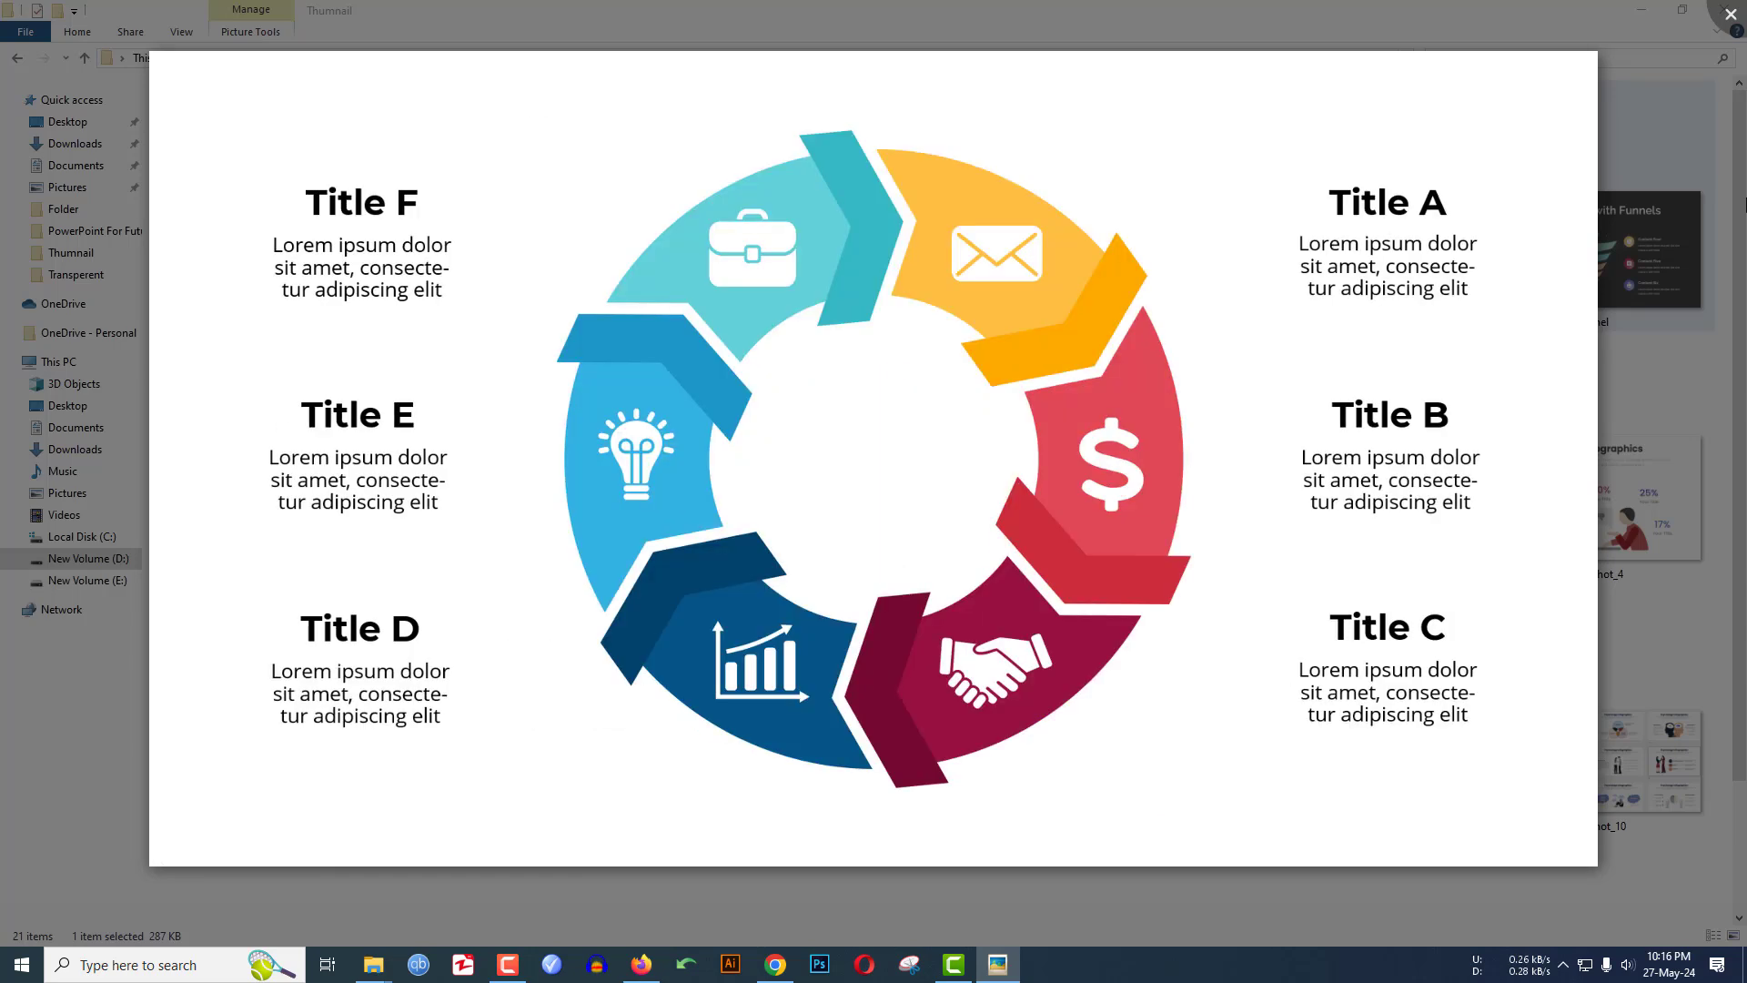
{"action": "key", "text": "Right"}
{"action": "key", "text": "Right"}
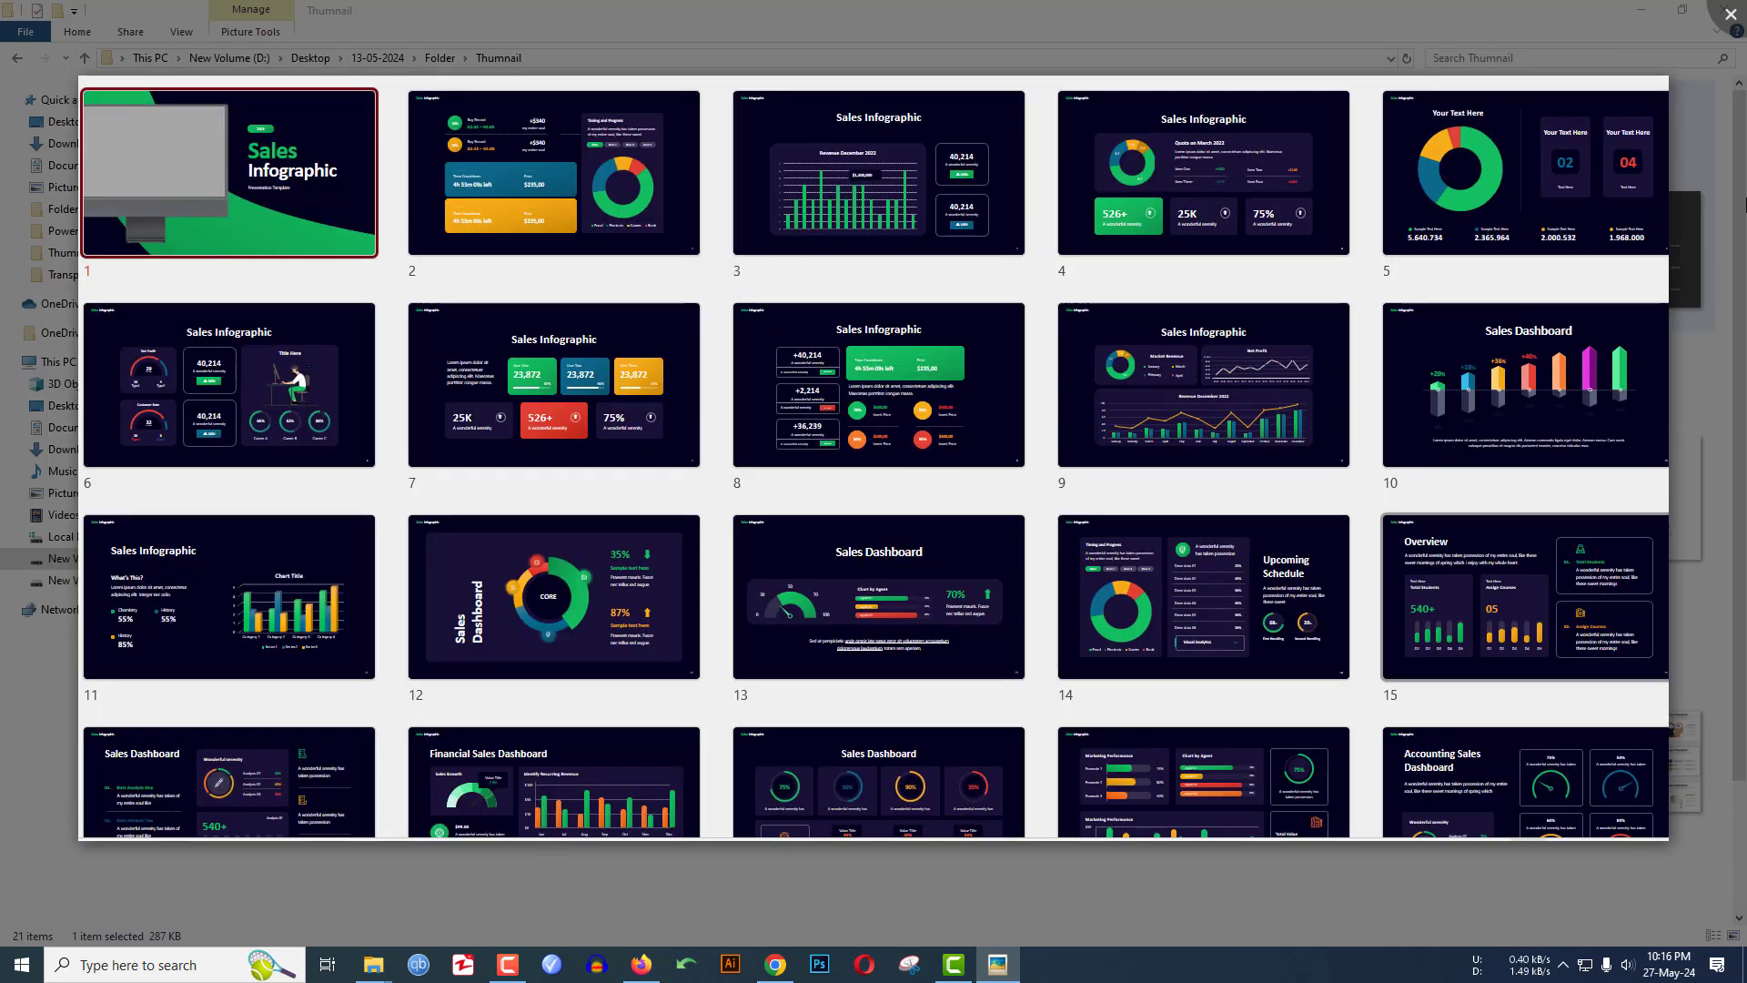
{"action": "key", "text": "Right"}
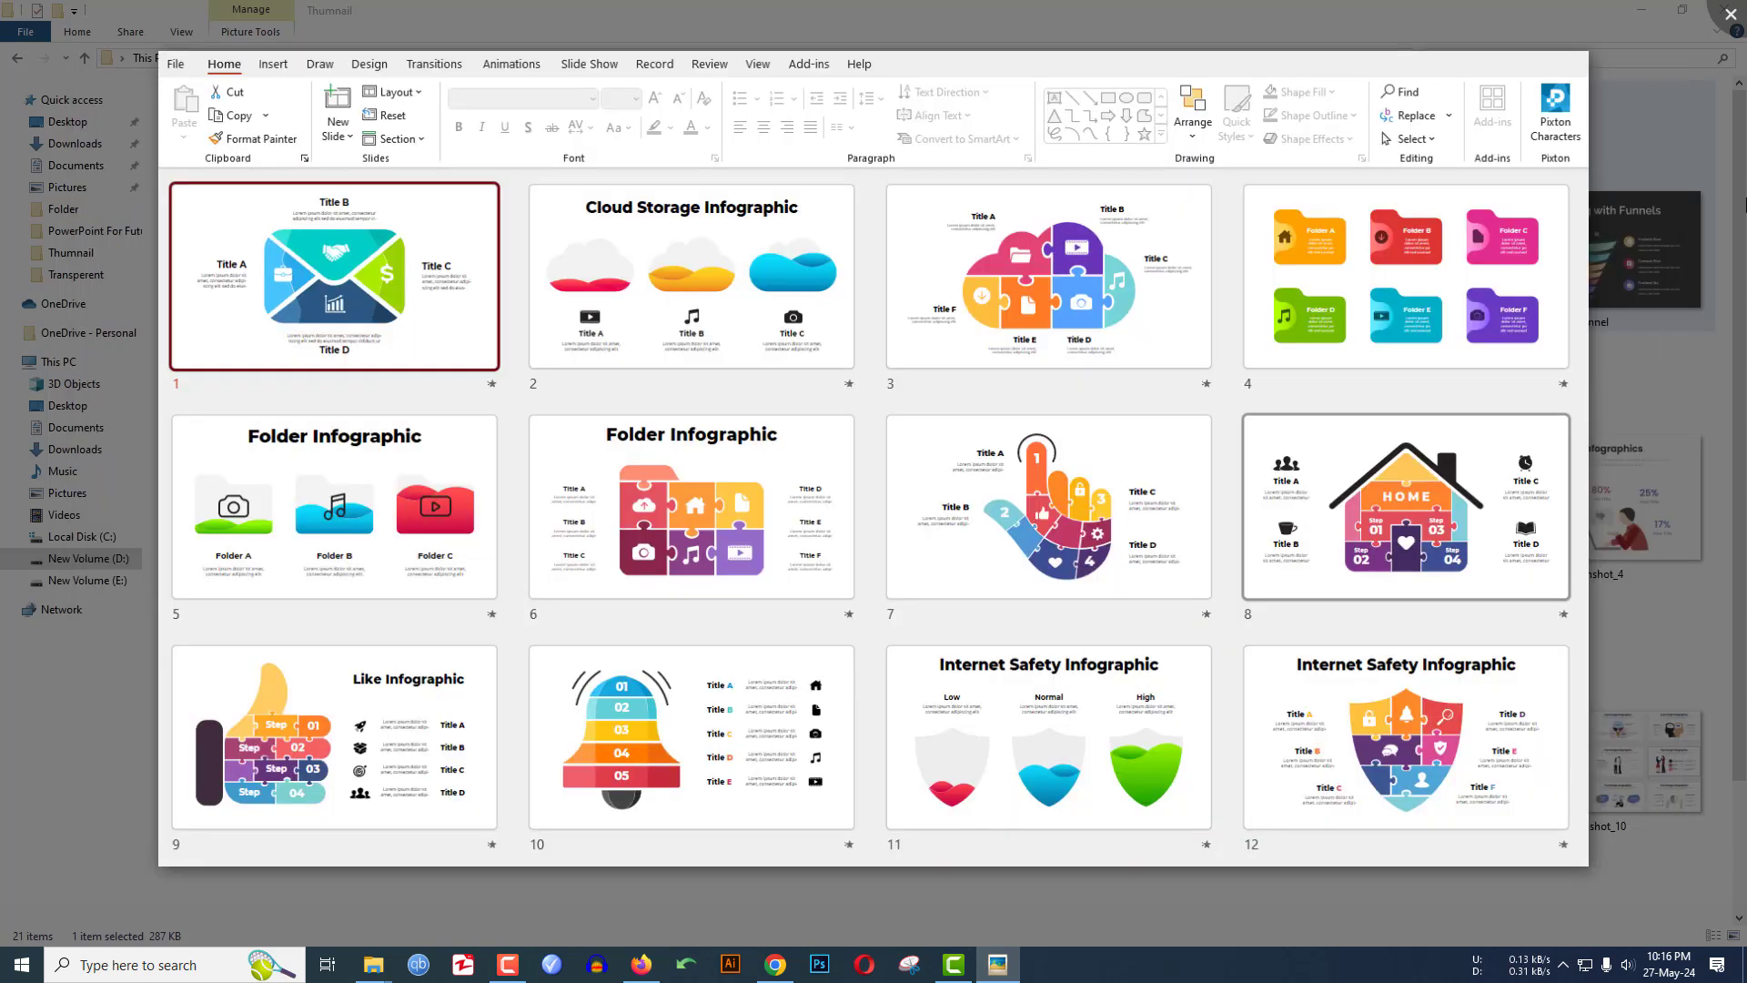
{"action": "key", "text": "Right"}
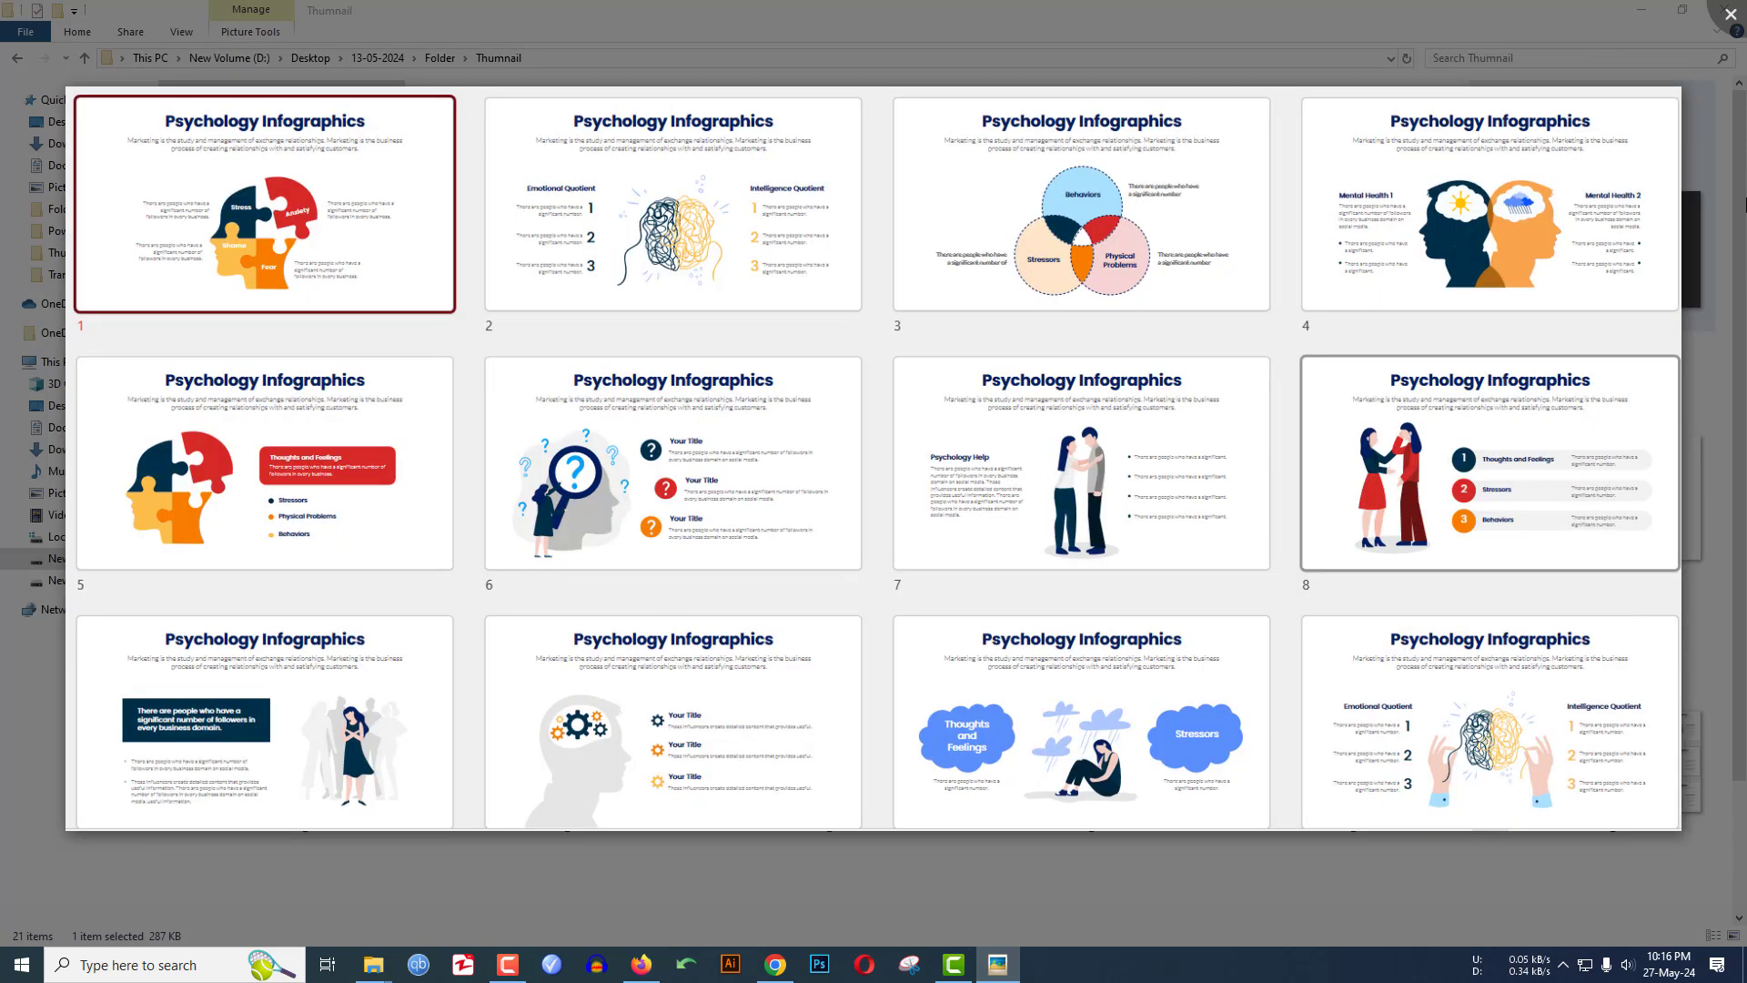
{"action": "key", "text": "Right"}
{"action": "key", "text": "Right"}
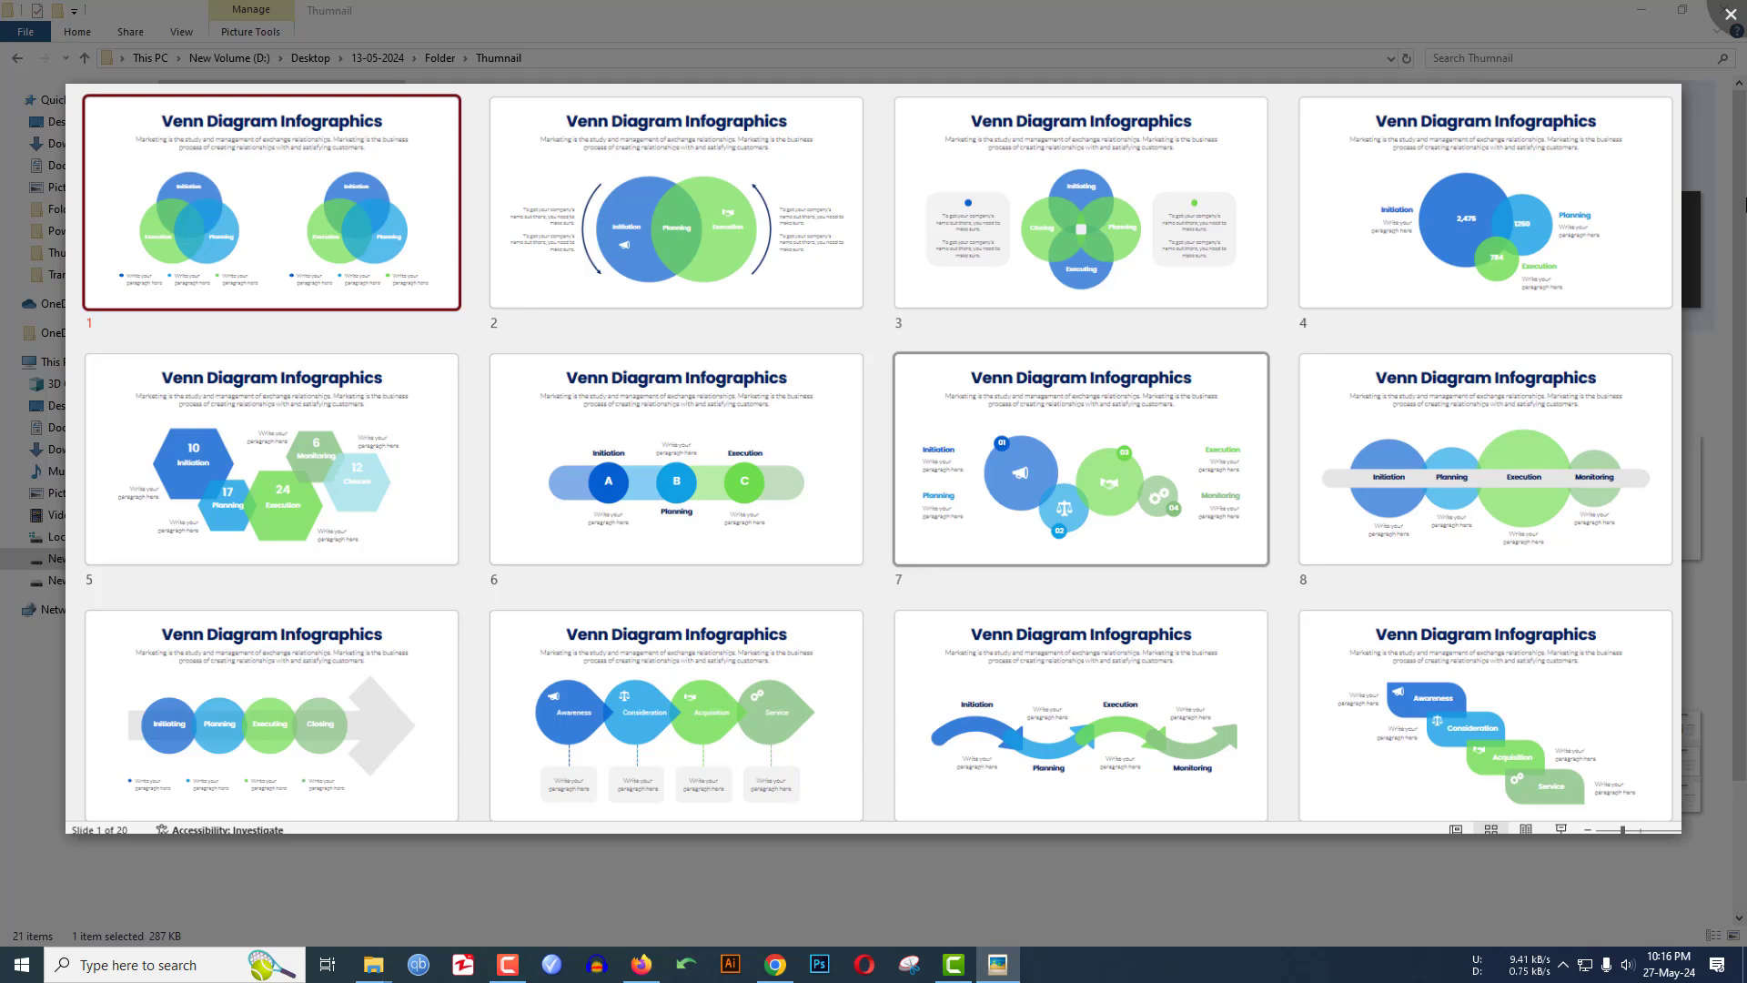
{"action": "key", "text": "Right"}
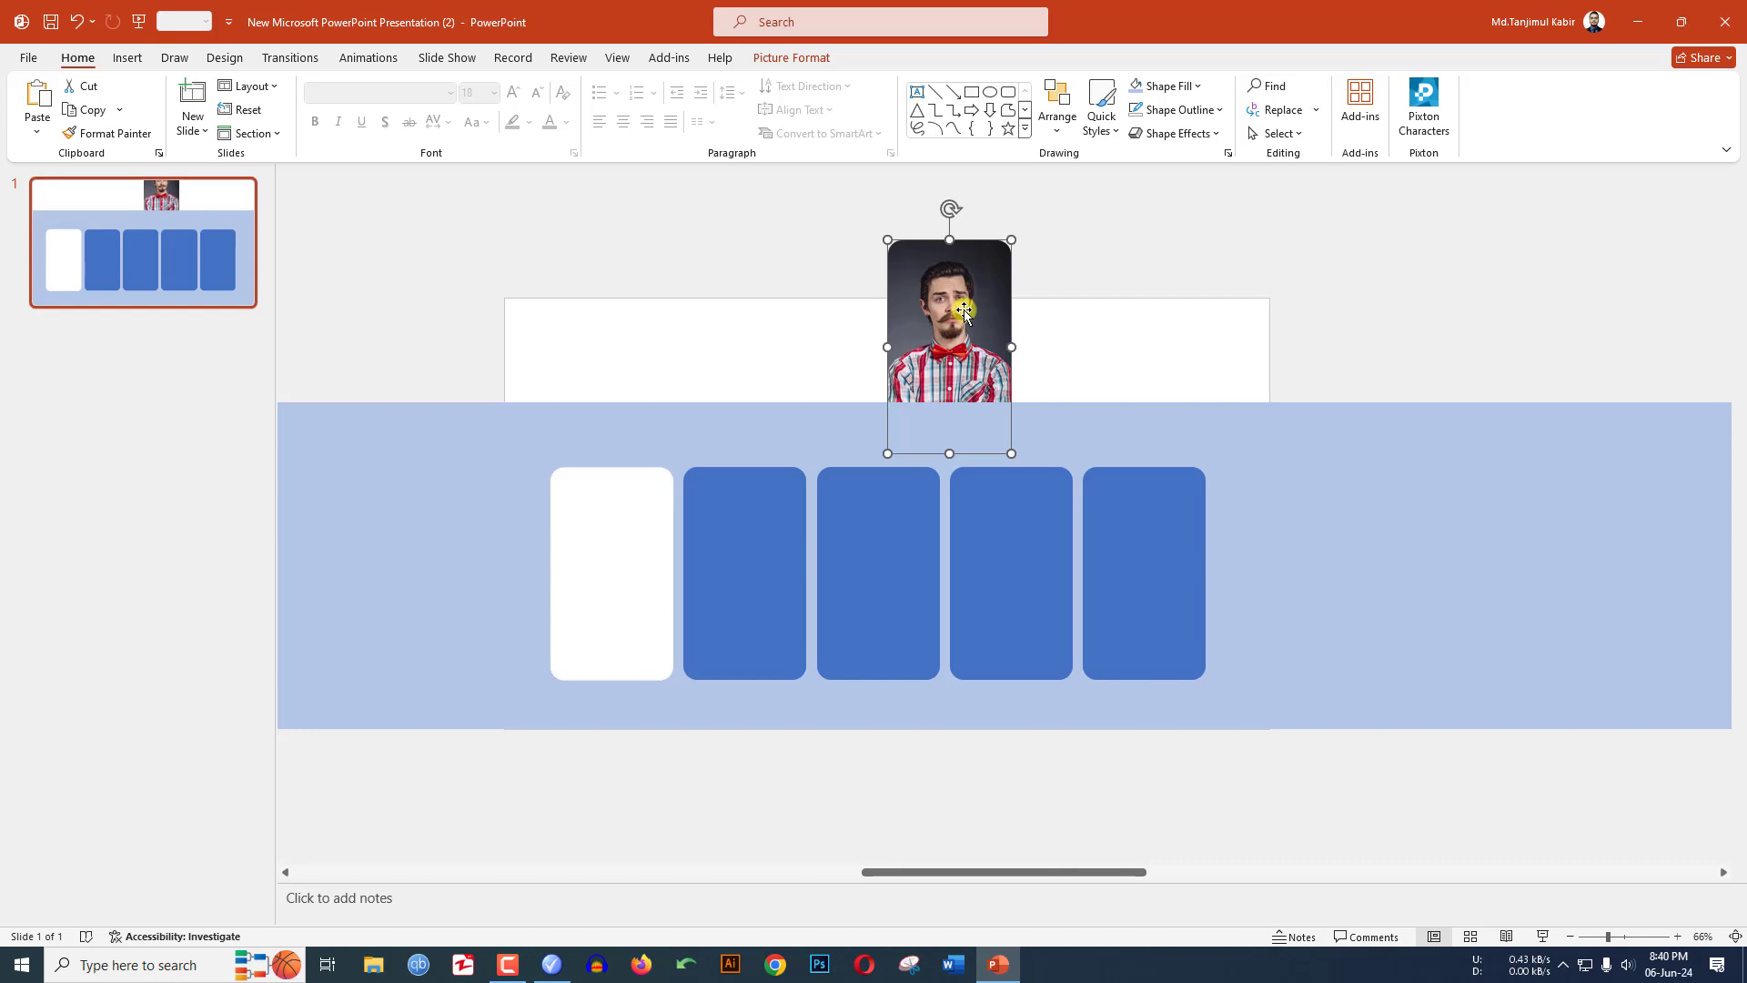
- Place a copy of the portrait in the first card opening and change the upper portrait to Bonobos-Jetsetter-Stretch-Wool-Suit
{"action": "left_click_drag", "start_coordinate": [967, 306], "coordinate": [623, 542]}
{"action": "left_click", "coordinate": [946, 314]}
{"action": "right_click", "coordinate": [947, 314]}
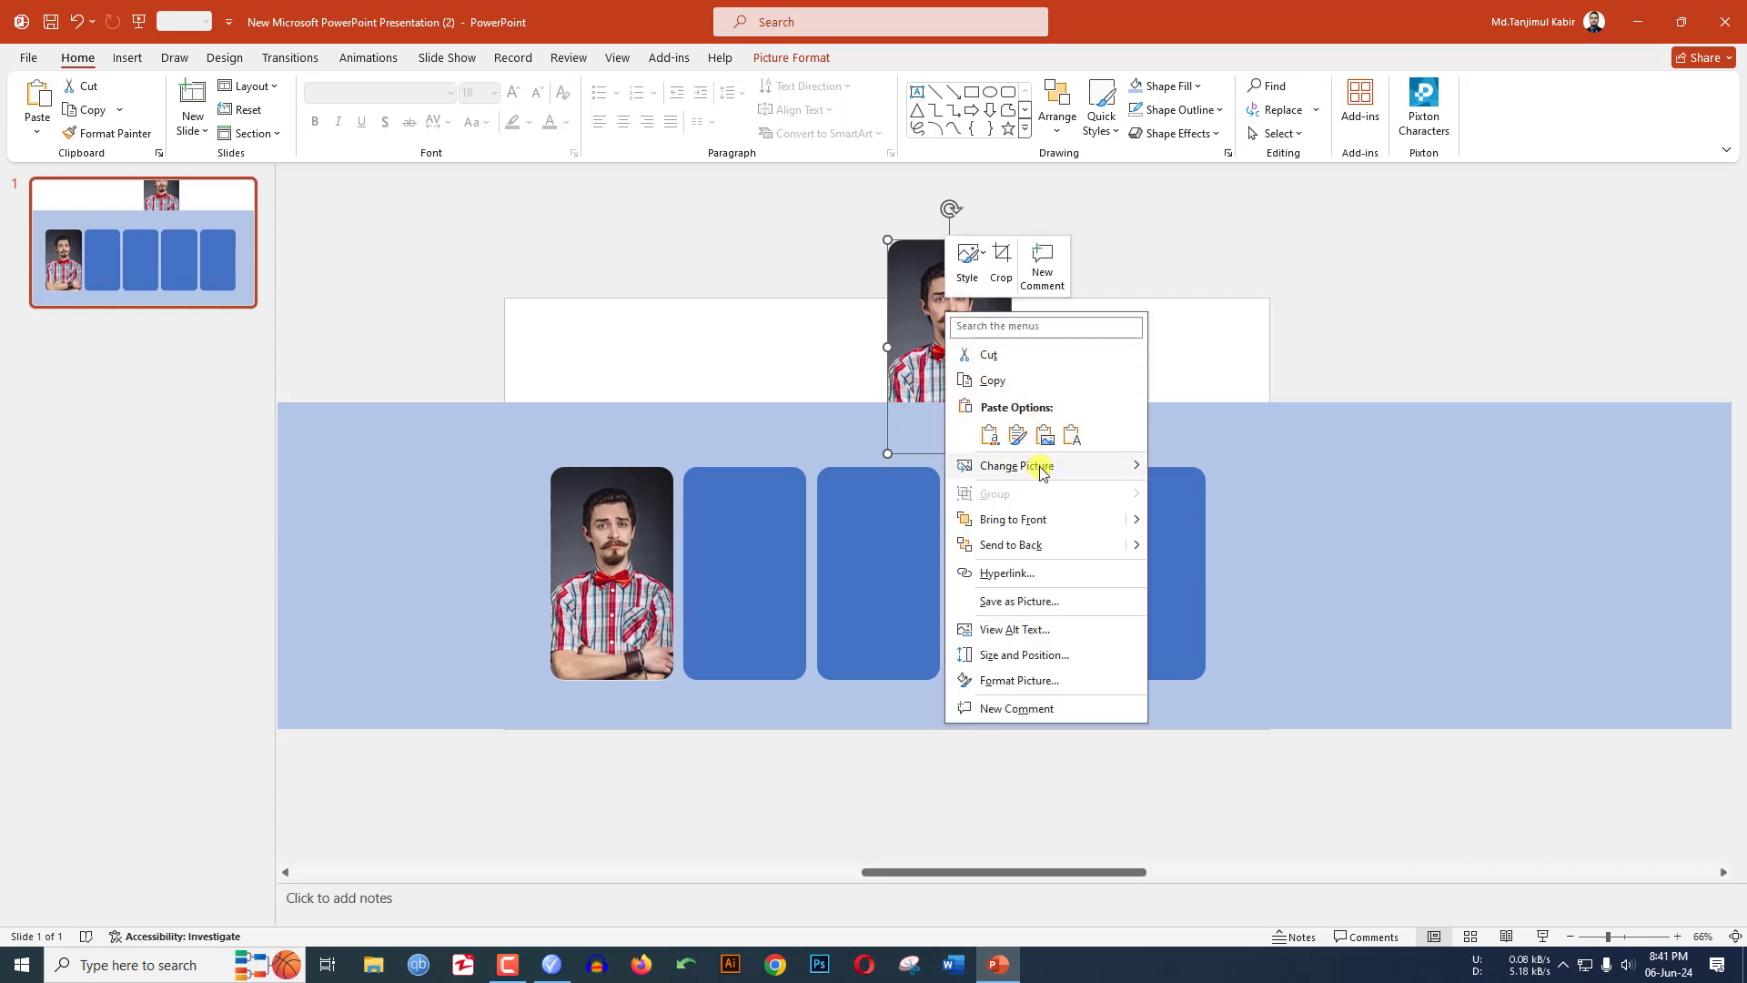
{"action": "mouse_move", "coordinate": [1043, 471]}
{"action": "left_click", "coordinate": [1201, 466]}
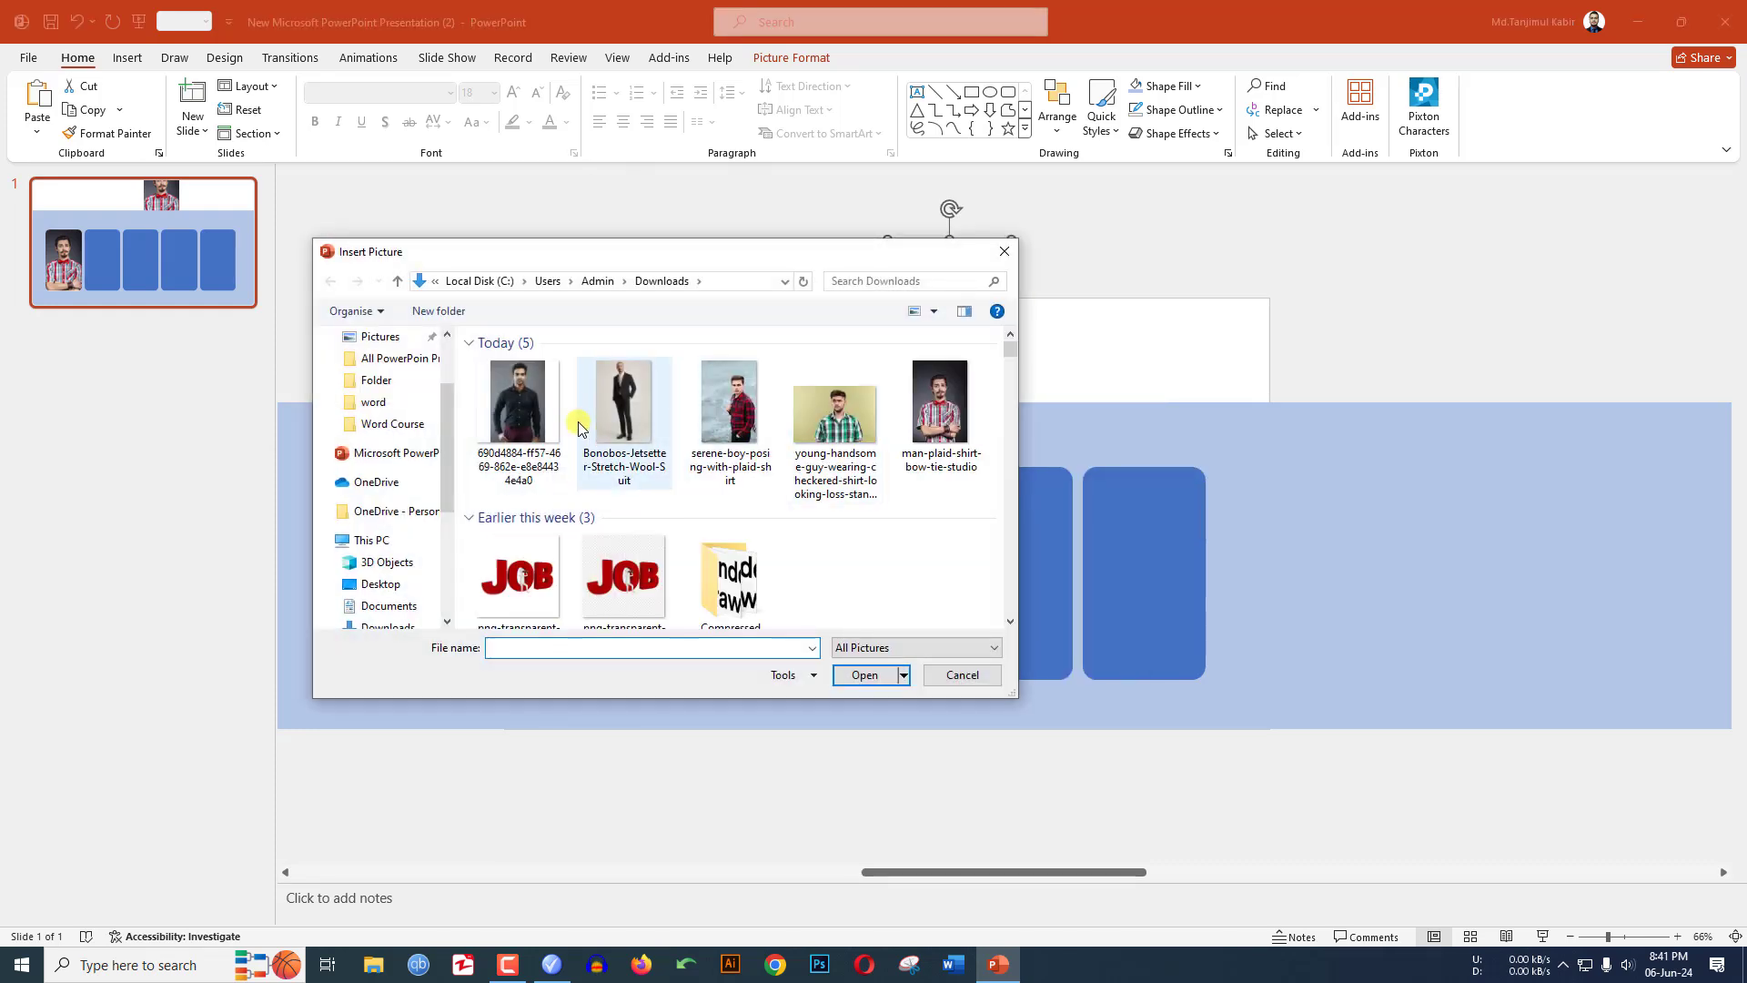
{"action": "left_click", "coordinate": [624, 401]}
{"action": "left_click", "coordinate": [860, 675]}
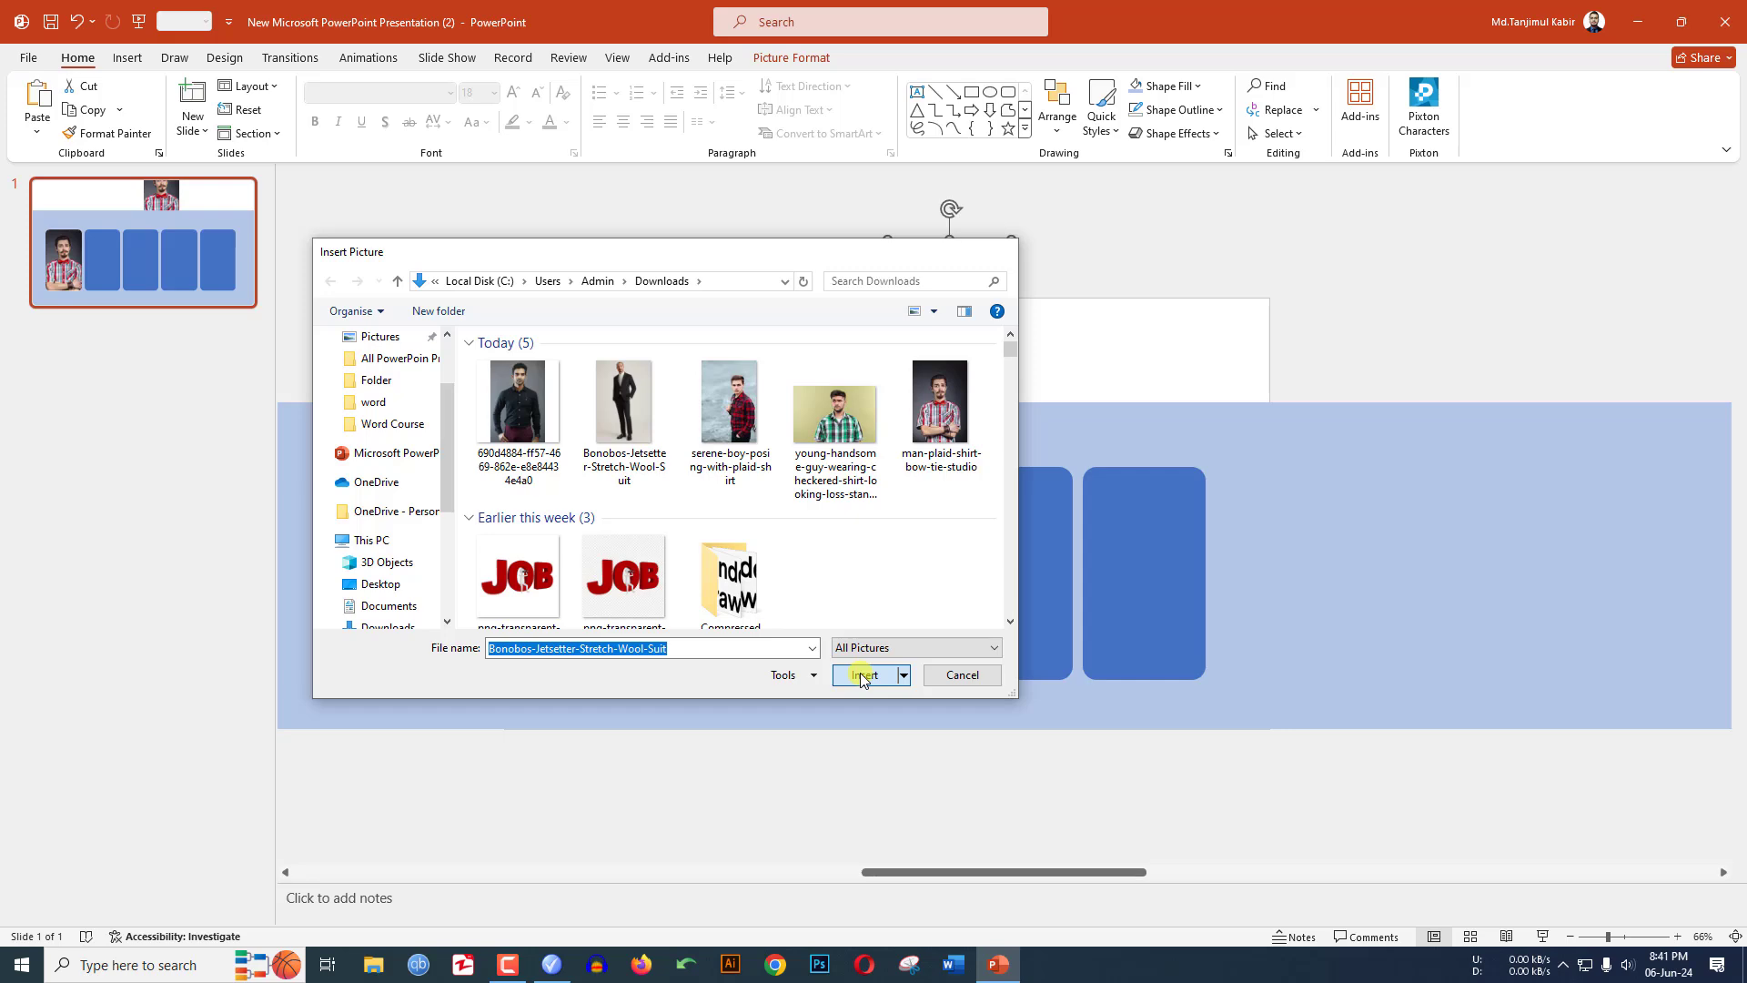
- Enlarge and reposition the suit photo inside its card-shaped crop frame and place a copy over the second card
{"action": "left_click", "coordinate": [814, 58]}
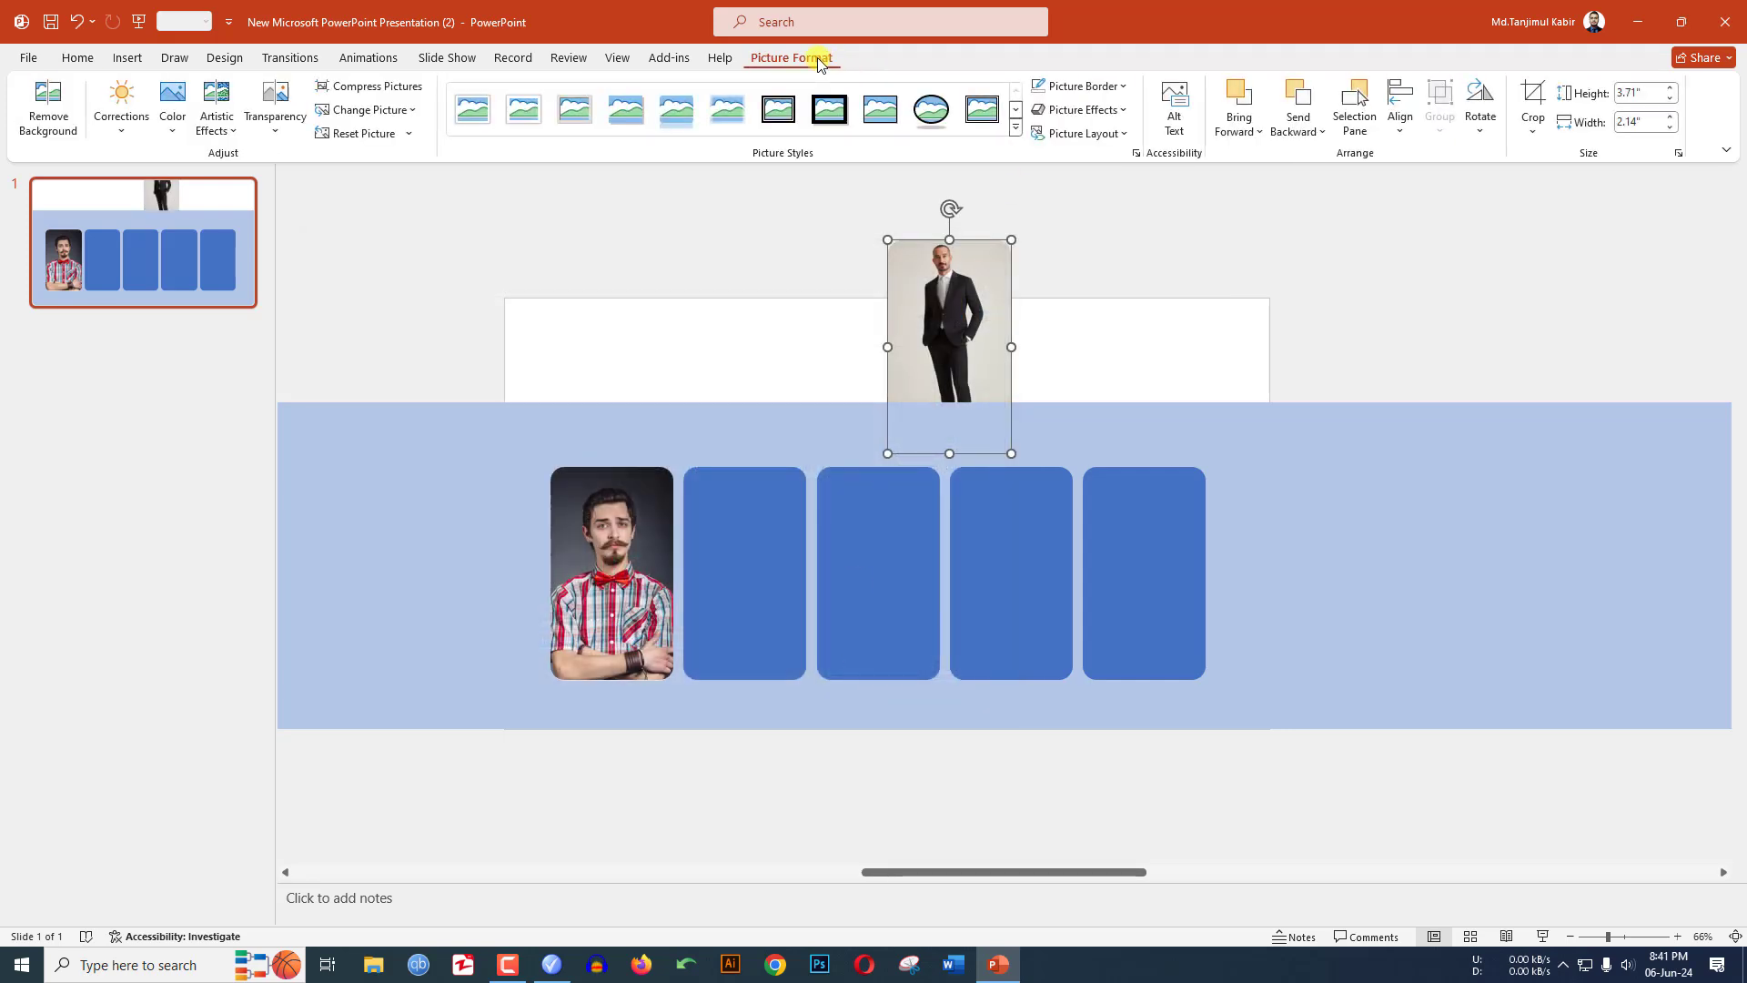
{"action": "left_click", "coordinate": [1535, 95]}
{"action": "left_click_drag", "start_coordinate": [875, 238], "coordinate": [803, 173]}
{"action": "left_click_drag", "start_coordinate": [922, 209], "coordinate": [957, 325]}
{"action": "left_click", "coordinate": [1111, 254]}
{"action": "left_click", "coordinate": [946, 337]}
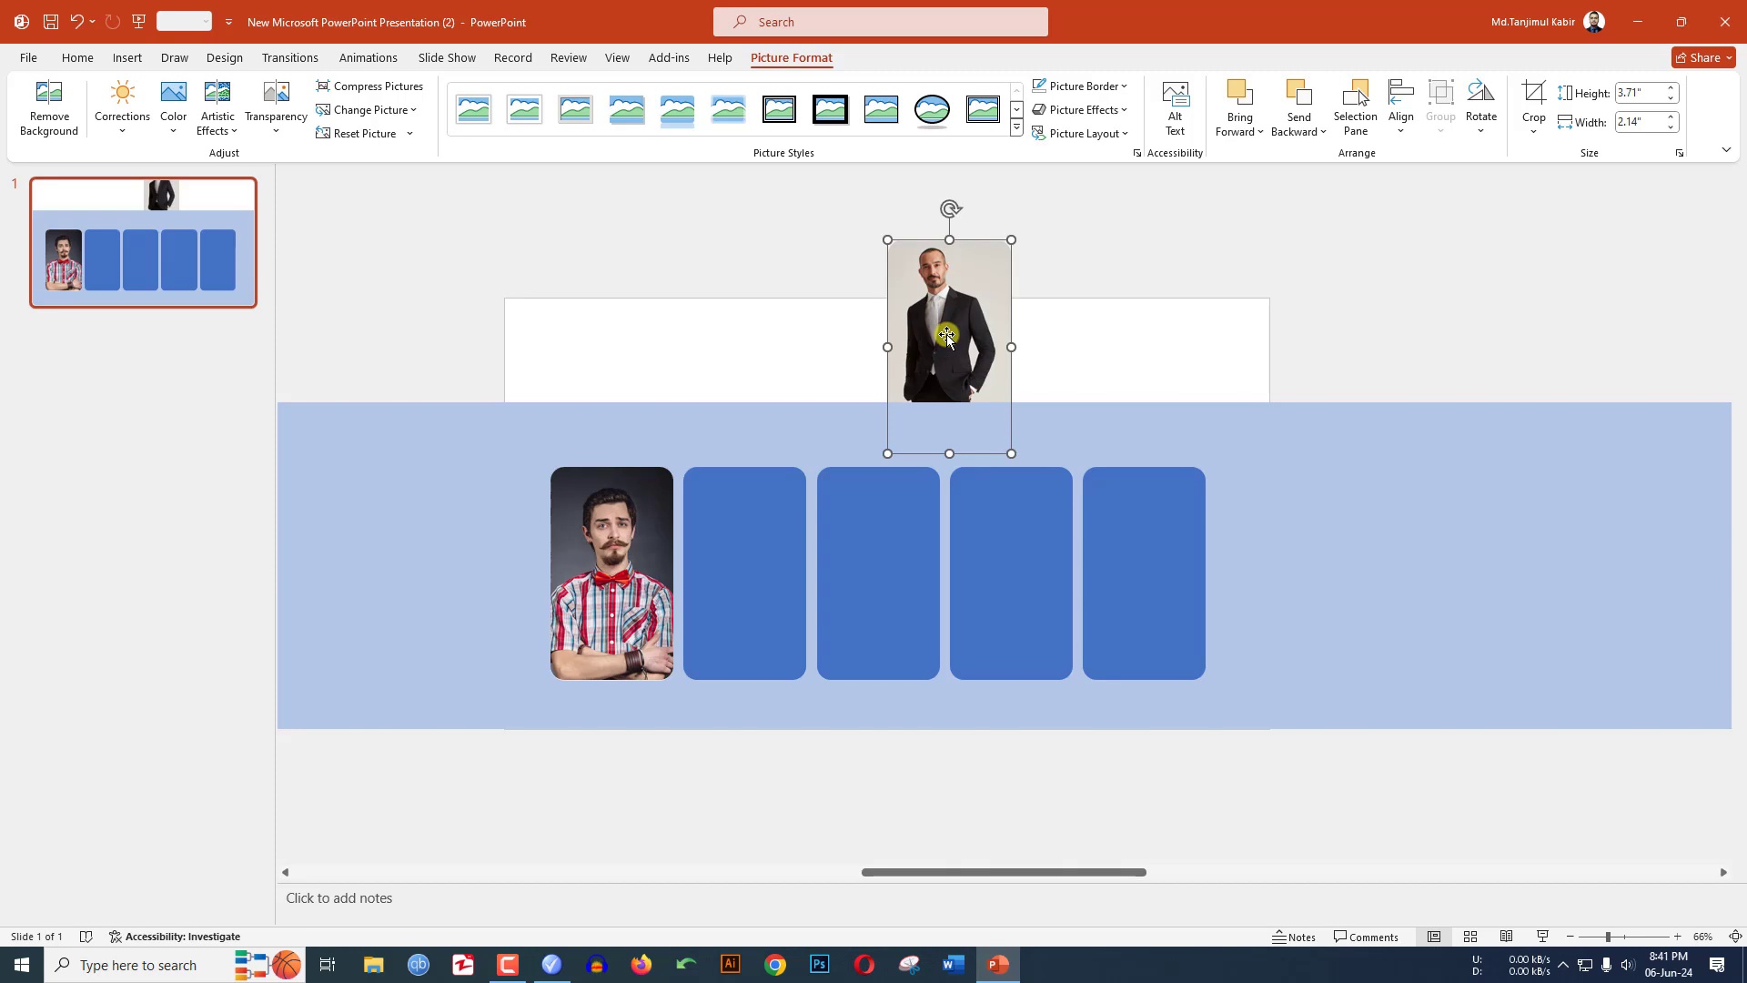
{"action": "left_click_drag", "start_coordinate": [951, 336], "coordinate": [751, 550]}
- Change the upper portrait to the serene-boy-posing-with-plaid-shirt picture from the Downloads folder
{"action": "left_click", "coordinate": [946, 357]}
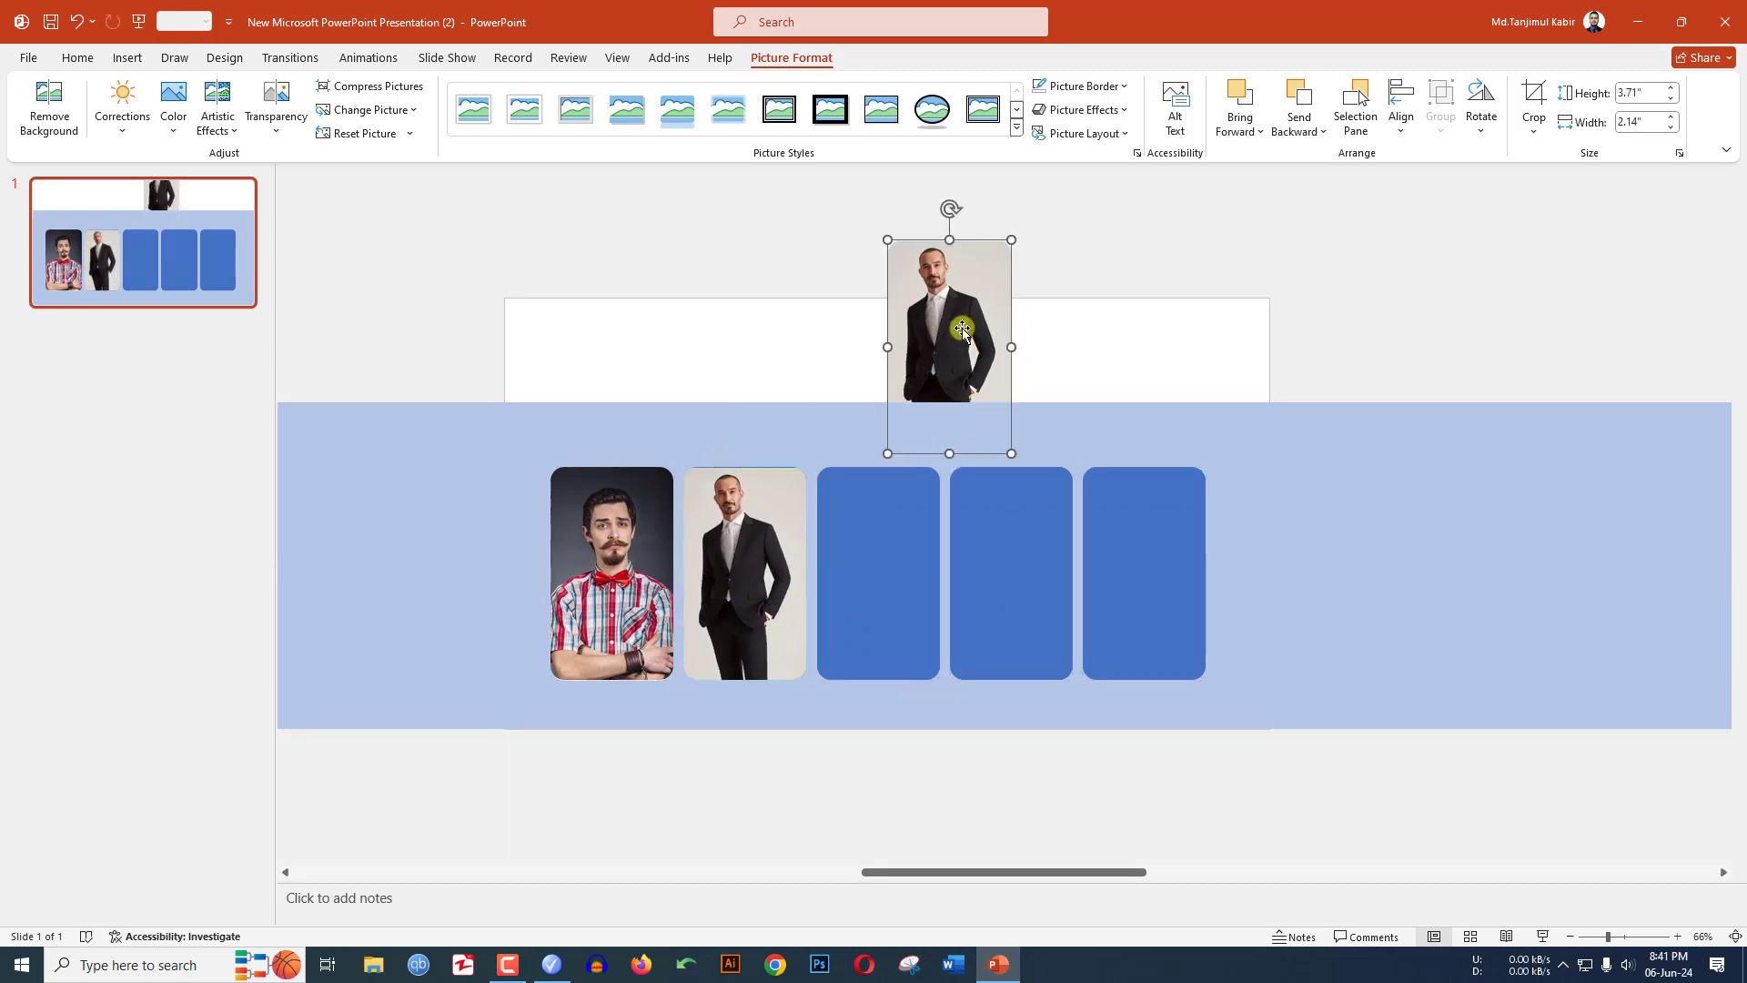
{"action": "right_click", "coordinate": [962, 327]}
{"action": "mouse_move", "coordinate": [1102, 480]}
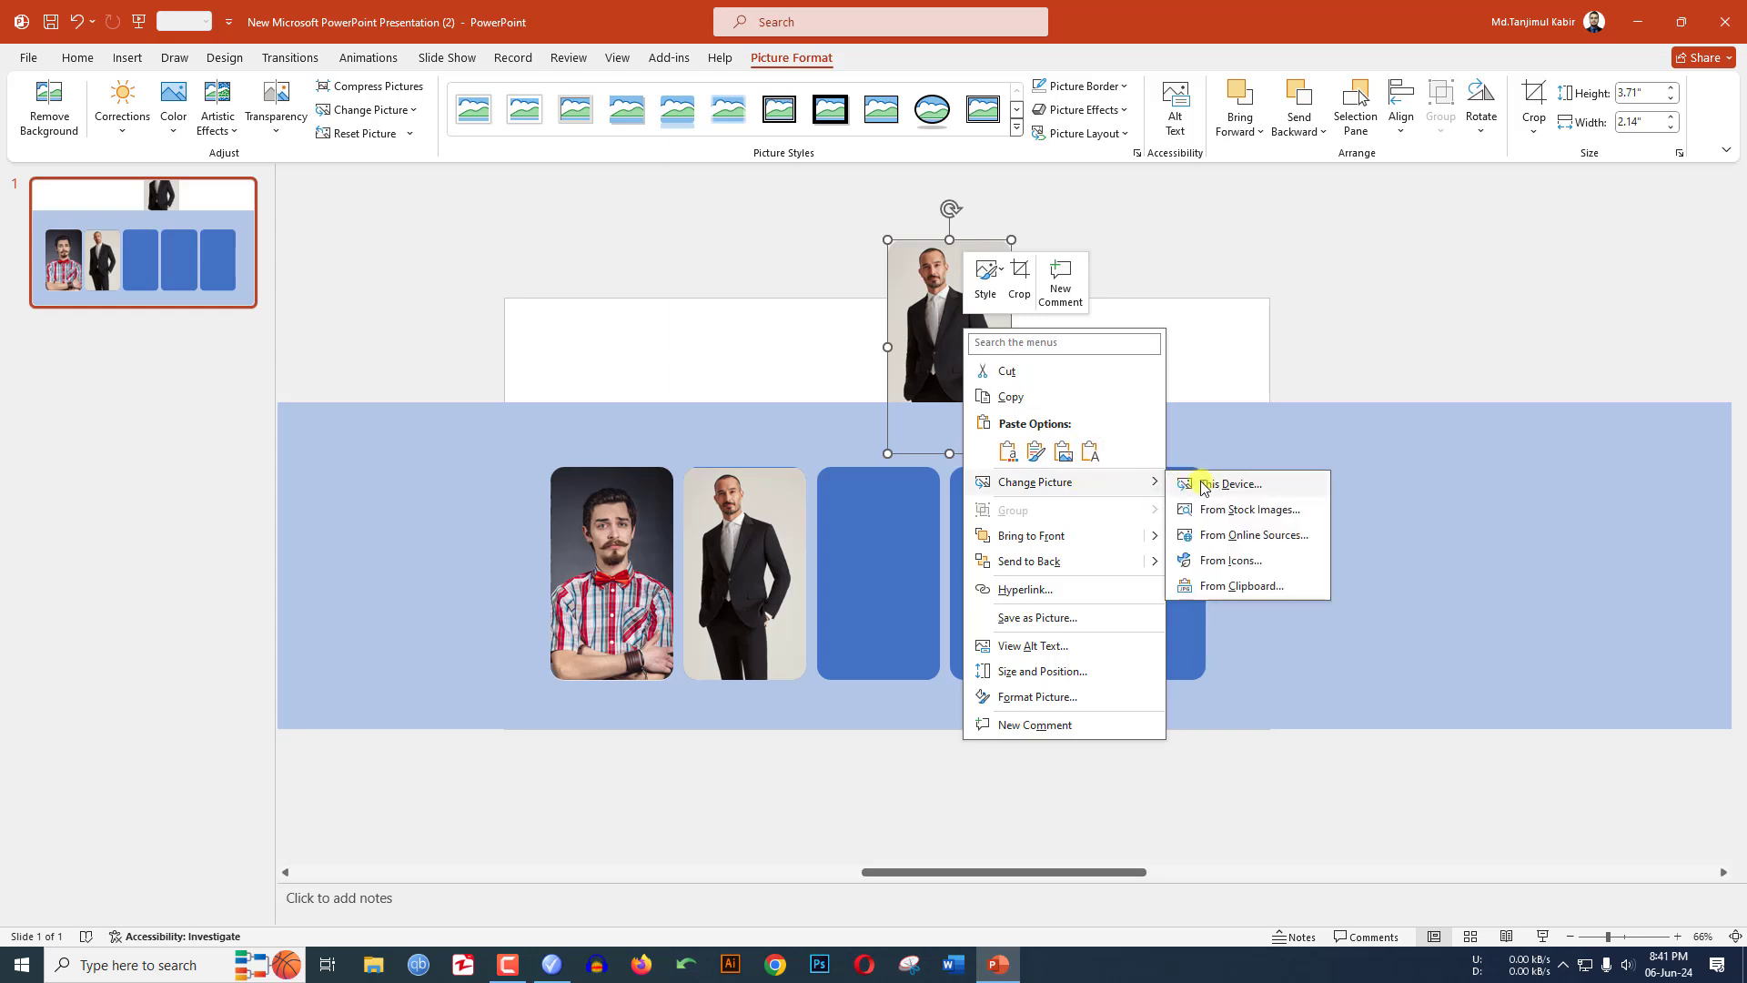
{"action": "left_click", "coordinate": [1202, 480]}
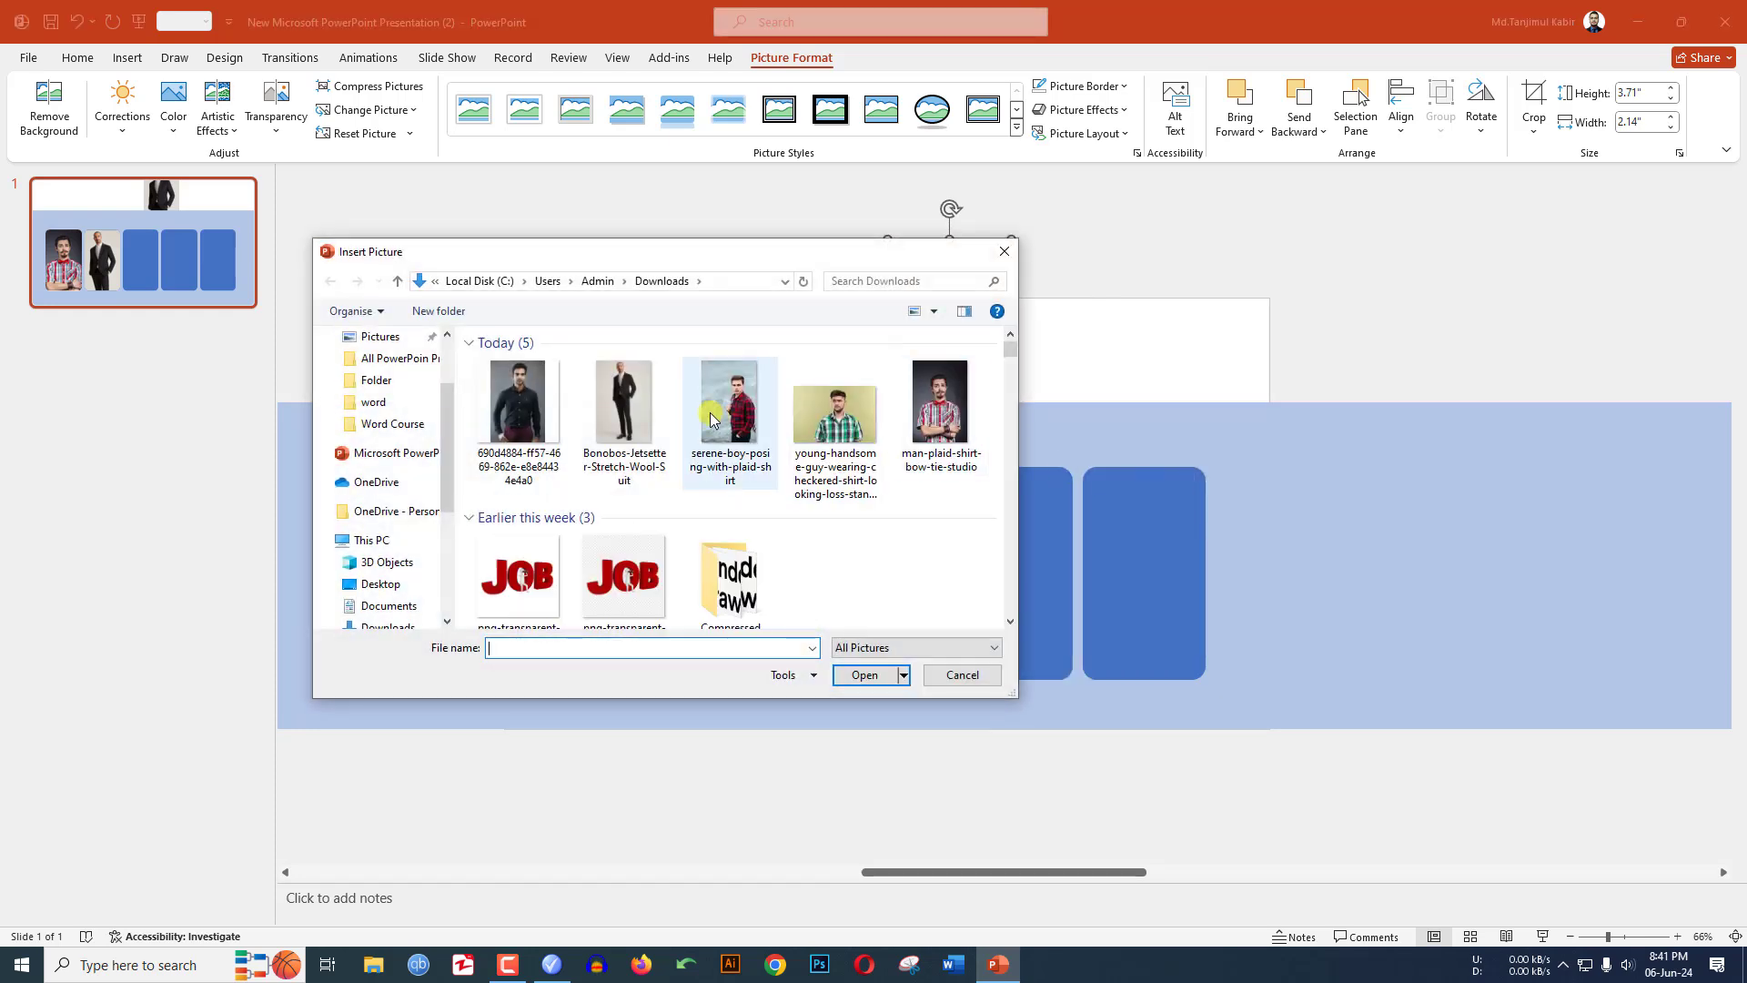
{"action": "left_click", "coordinate": [737, 409]}
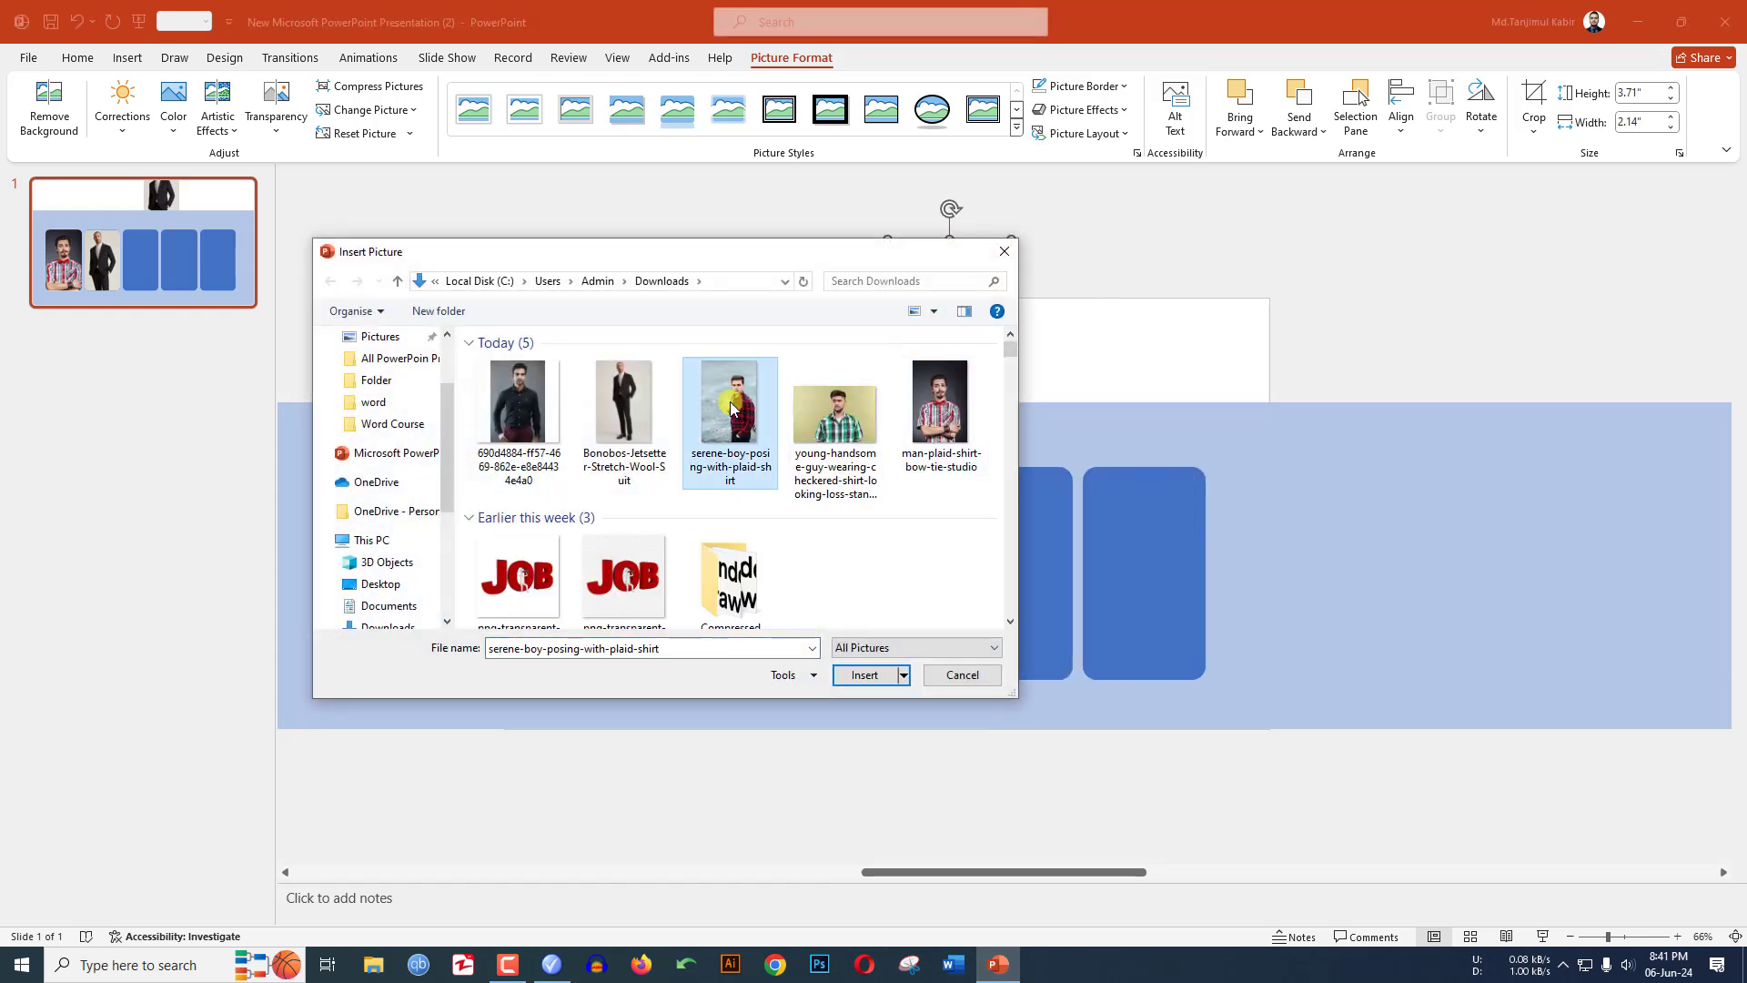
{"action": "left_click", "coordinate": [860, 681]}
- Move the plaid-shirt portrait further up and enlarge and reposition the photo inside its crop frame
{"action": "left_click_drag", "start_coordinate": [981, 326], "coordinate": [973, 266]}
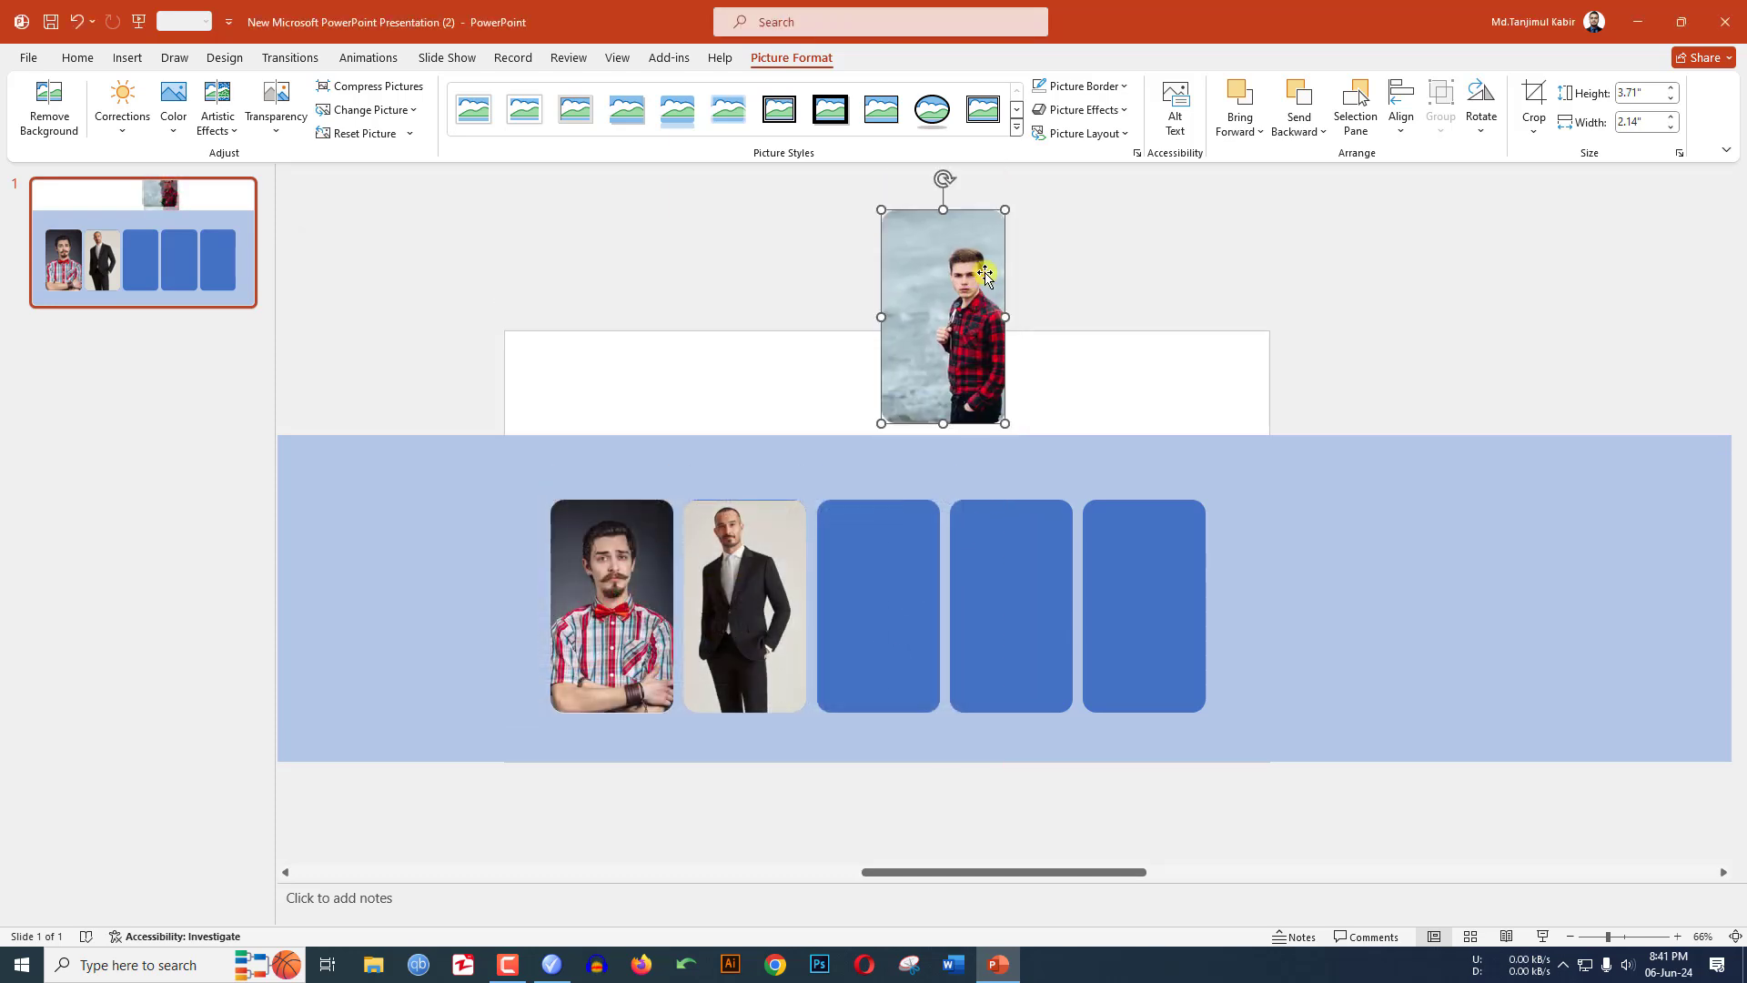
{"action": "left_click", "coordinate": [1535, 111]}
{"action": "left_click_drag", "start_coordinate": [871, 176], "coordinate": [853, 164]}
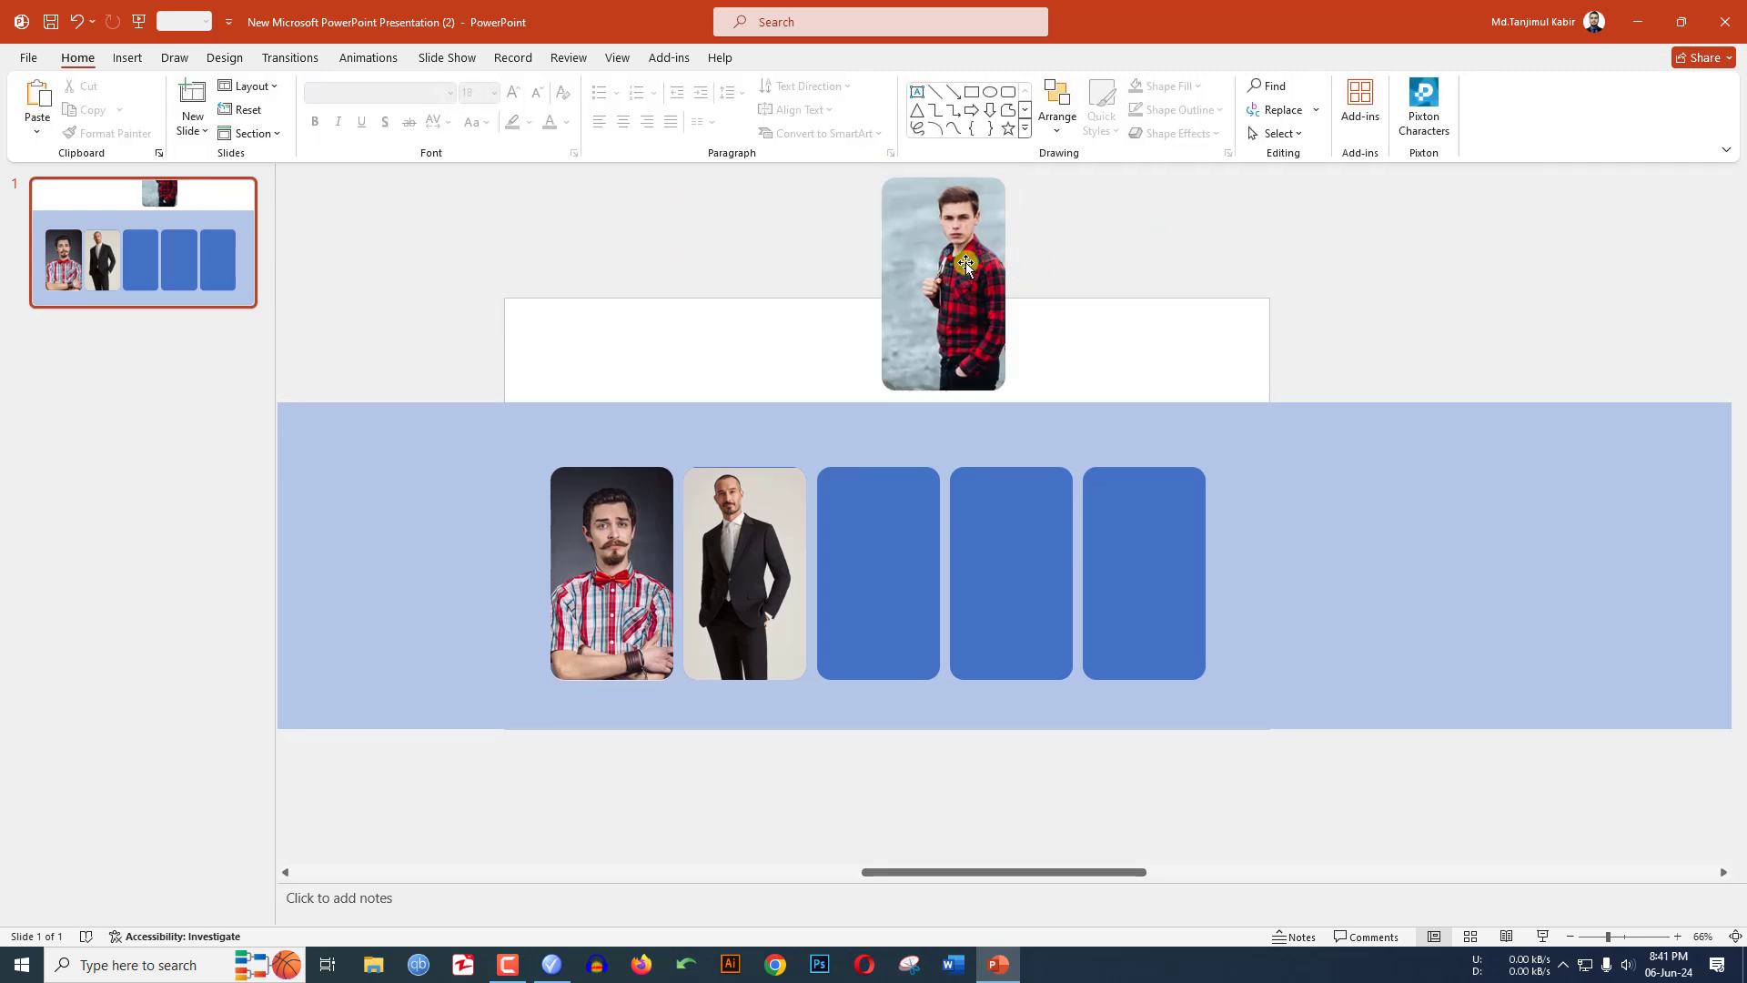
- Place a copy of the red plaid-shirt portrait exactly over the third card
{"action": "left_click", "coordinate": [975, 266]}
{"action": "left_click_drag", "start_coordinate": [975, 267], "coordinate": [888, 570]}
{"action": "left_click", "coordinate": [959, 320]}
{"action": "left_click", "coordinate": [773, 533]}
{"action": "left_click", "coordinate": [1150, 315]}
{"action": "left_click", "coordinate": [997, 305]}
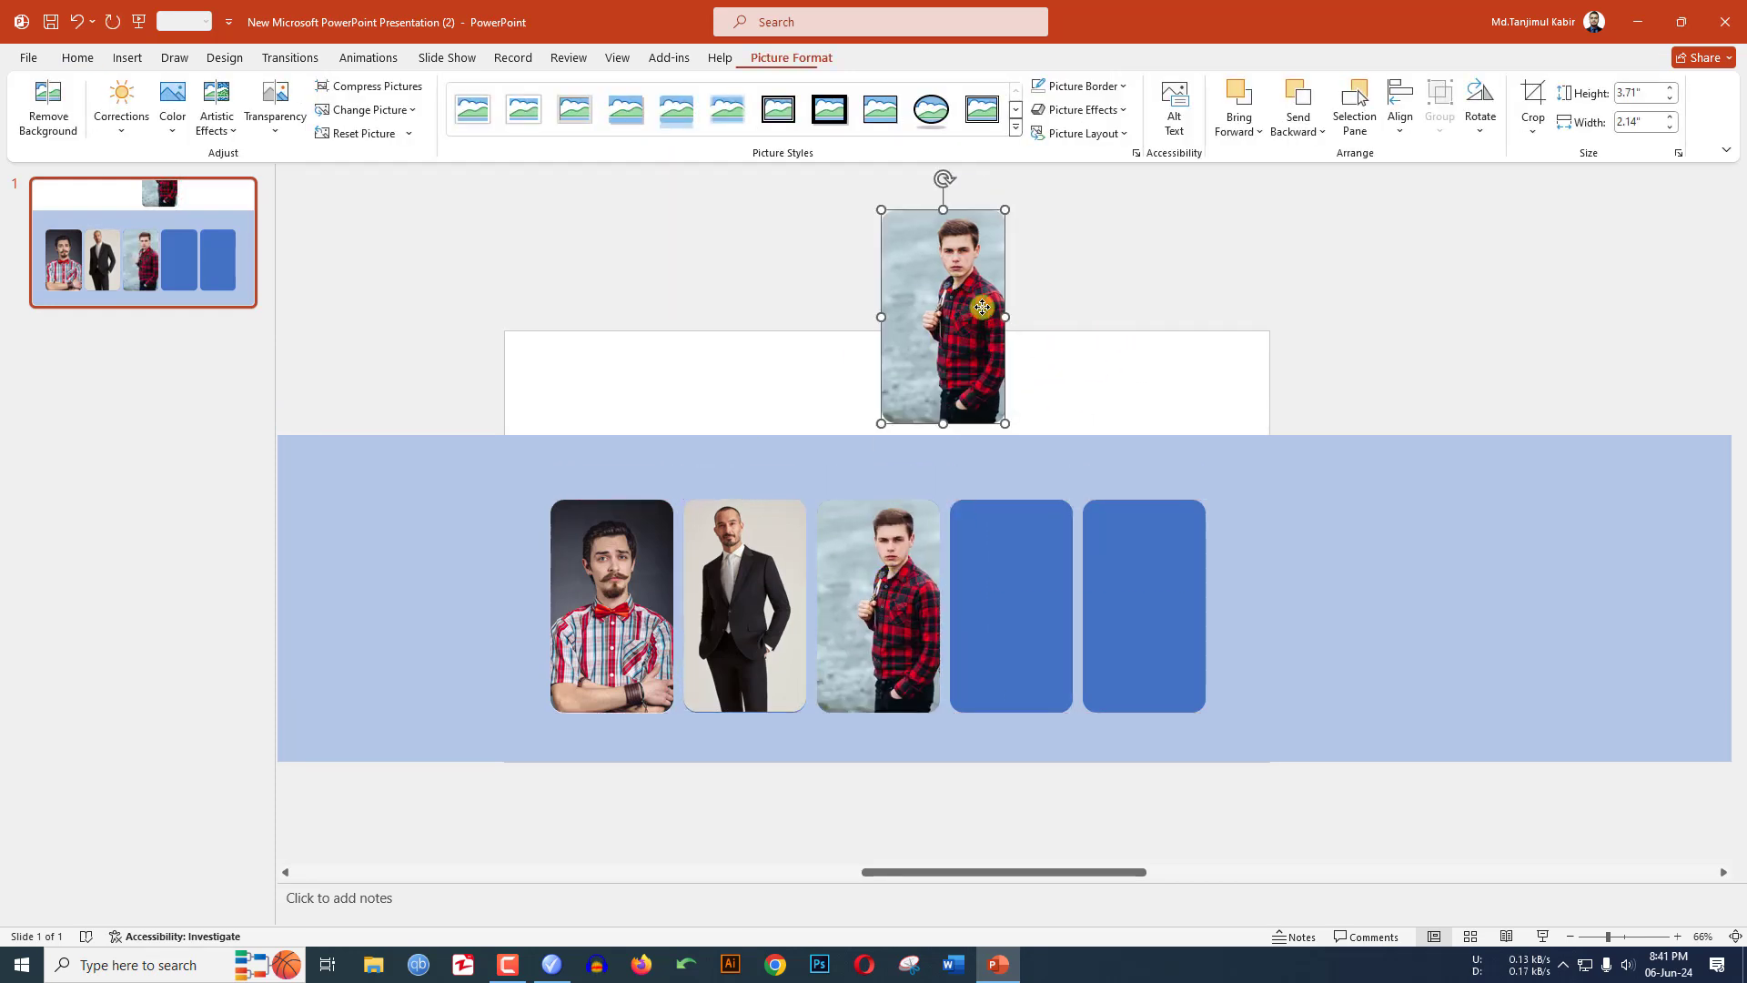
- Change the upper portrait to the young-handsome-guy-wearing-checkered-shirt picture and place a copy over the fourth card
{"action": "right_click", "coordinate": [968, 310]}
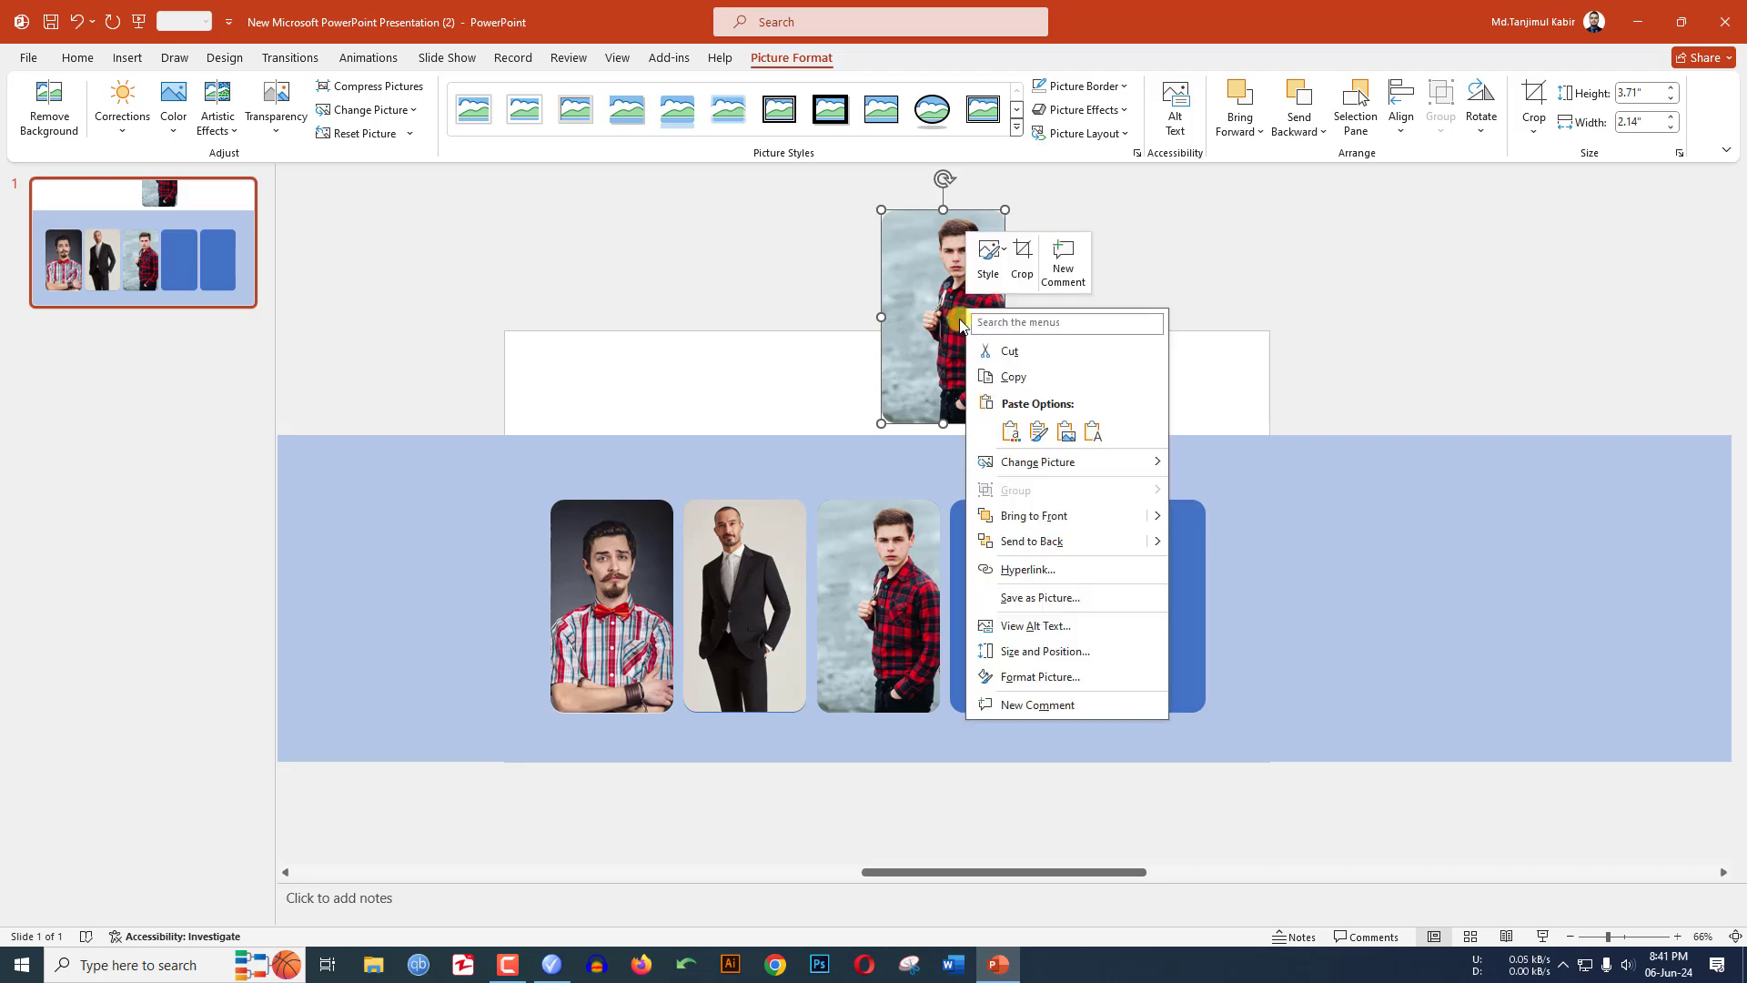
{"action": "mouse_move", "coordinate": [1154, 468]}
{"action": "left_click", "coordinate": [1231, 464]}
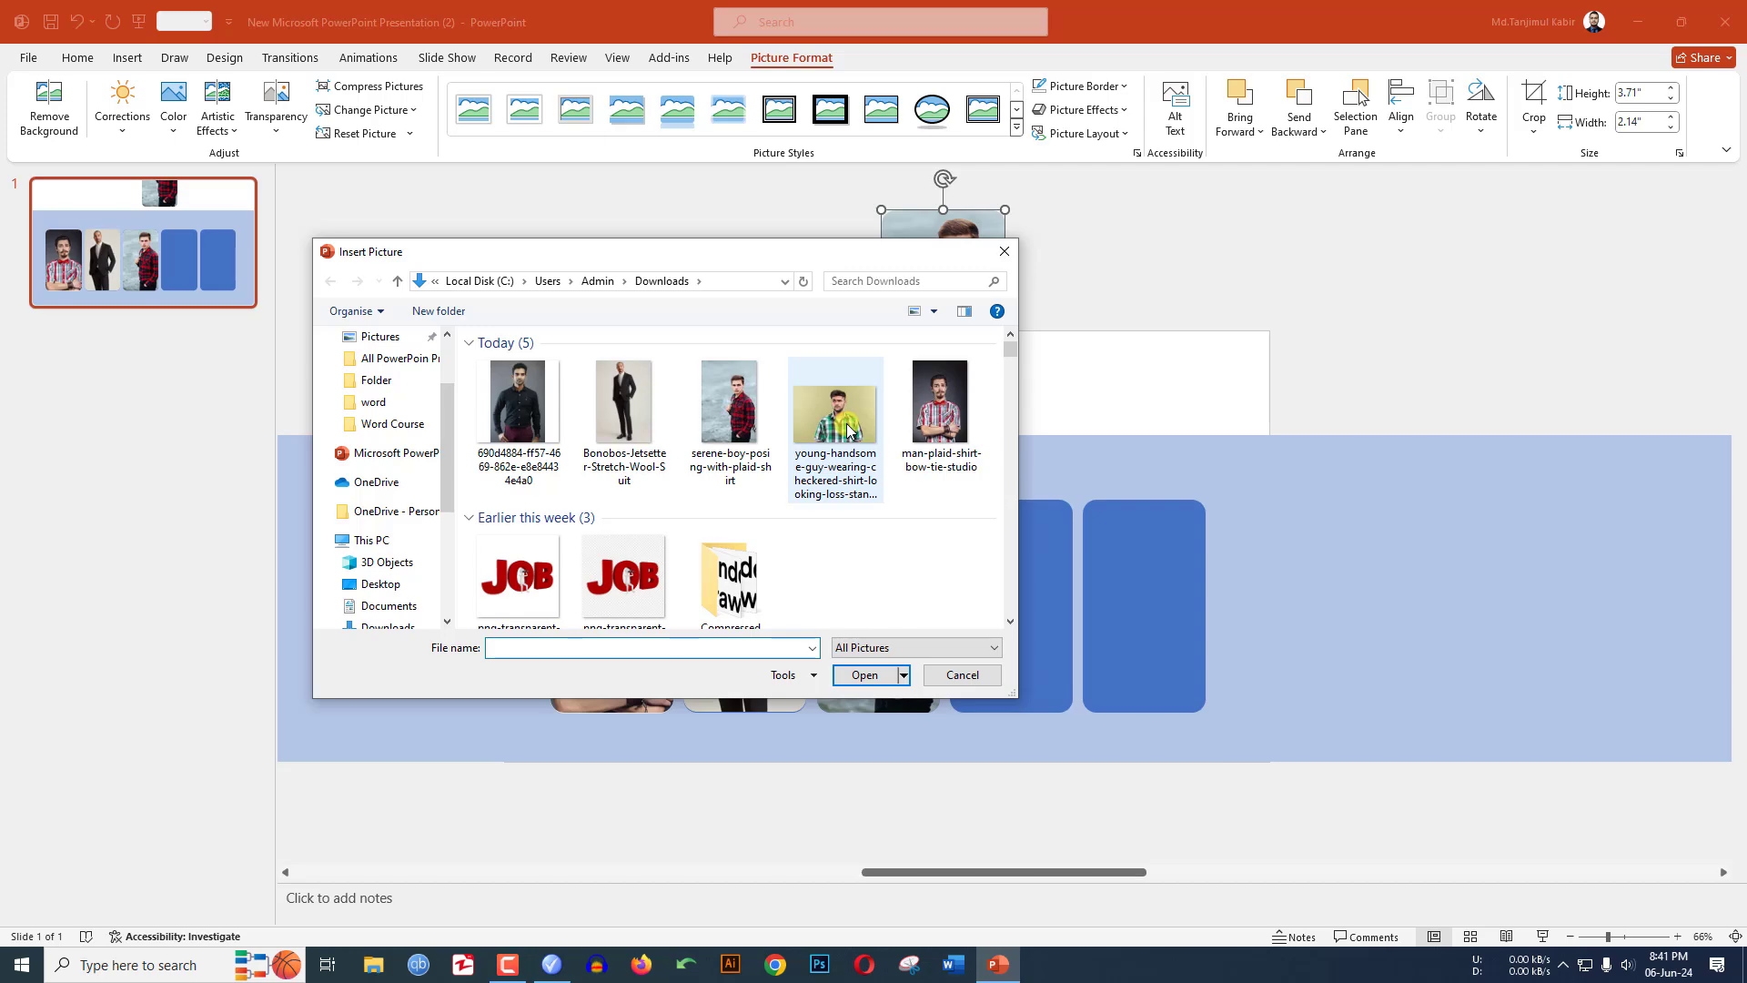
{"action": "left_click", "coordinate": [848, 430]}
{"action": "left_click", "coordinate": [864, 674]}
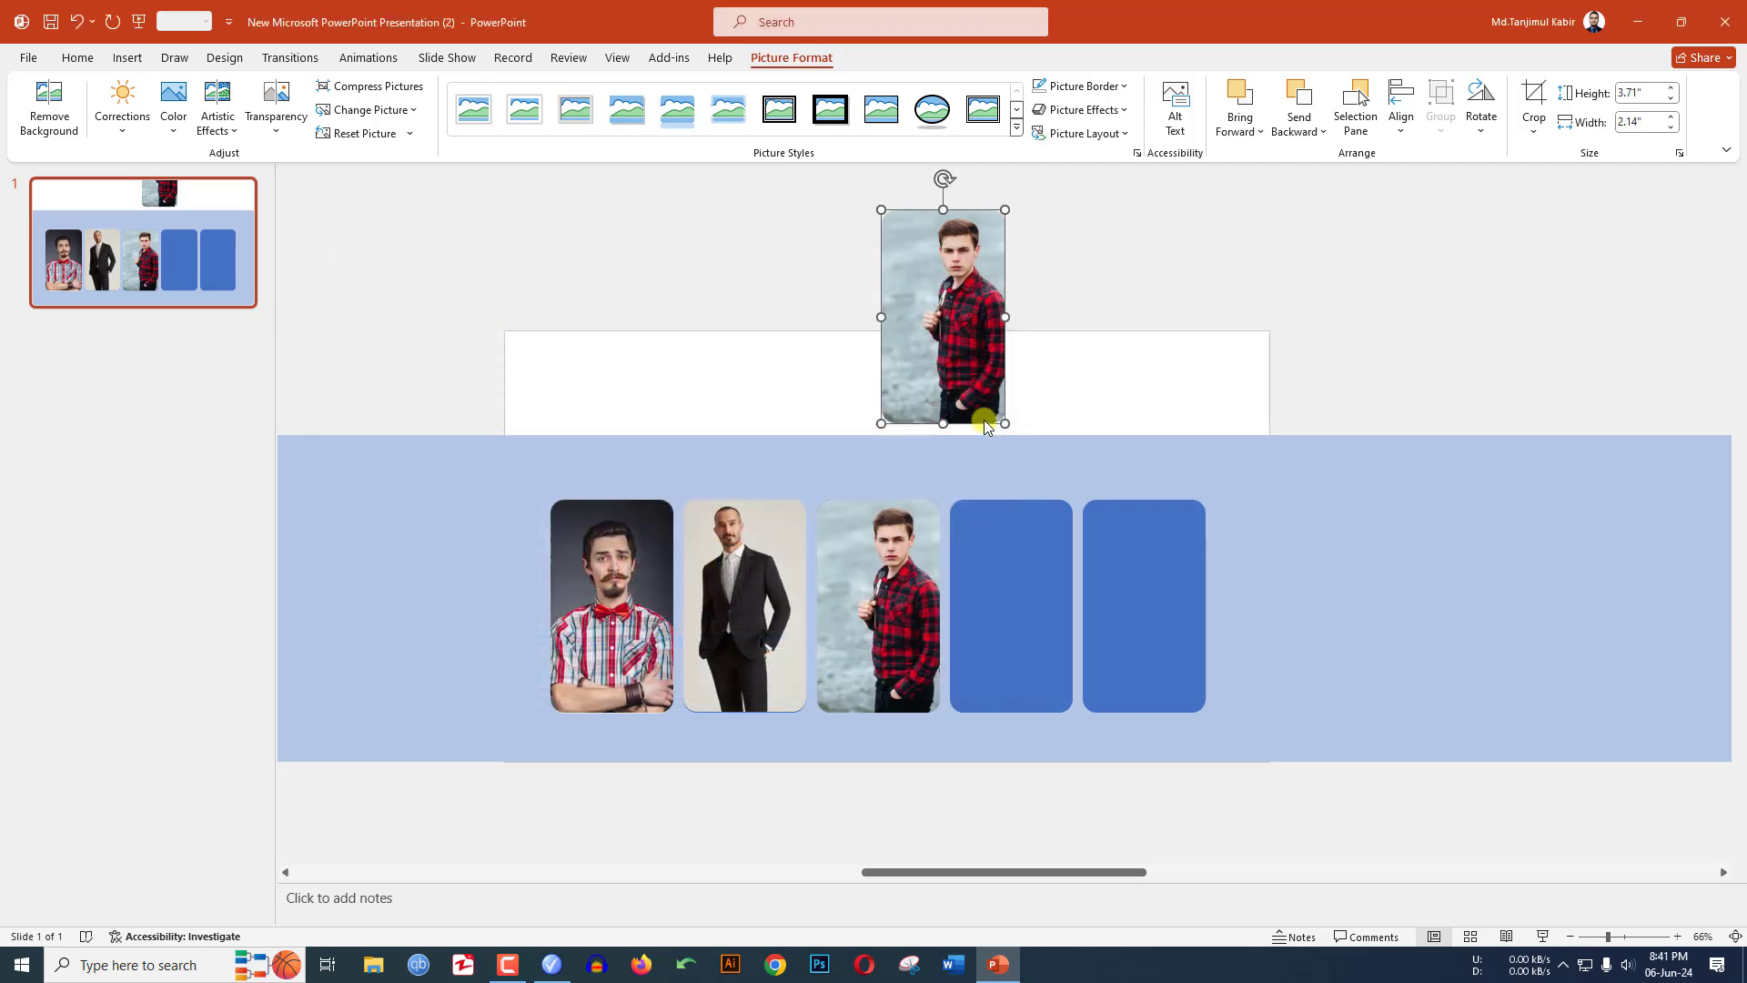
{"action": "left_click_drag", "start_coordinate": [960, 341], "coordinate": [1003, 613]}
{"action": "left_click", "coordinate": [947, 310]}
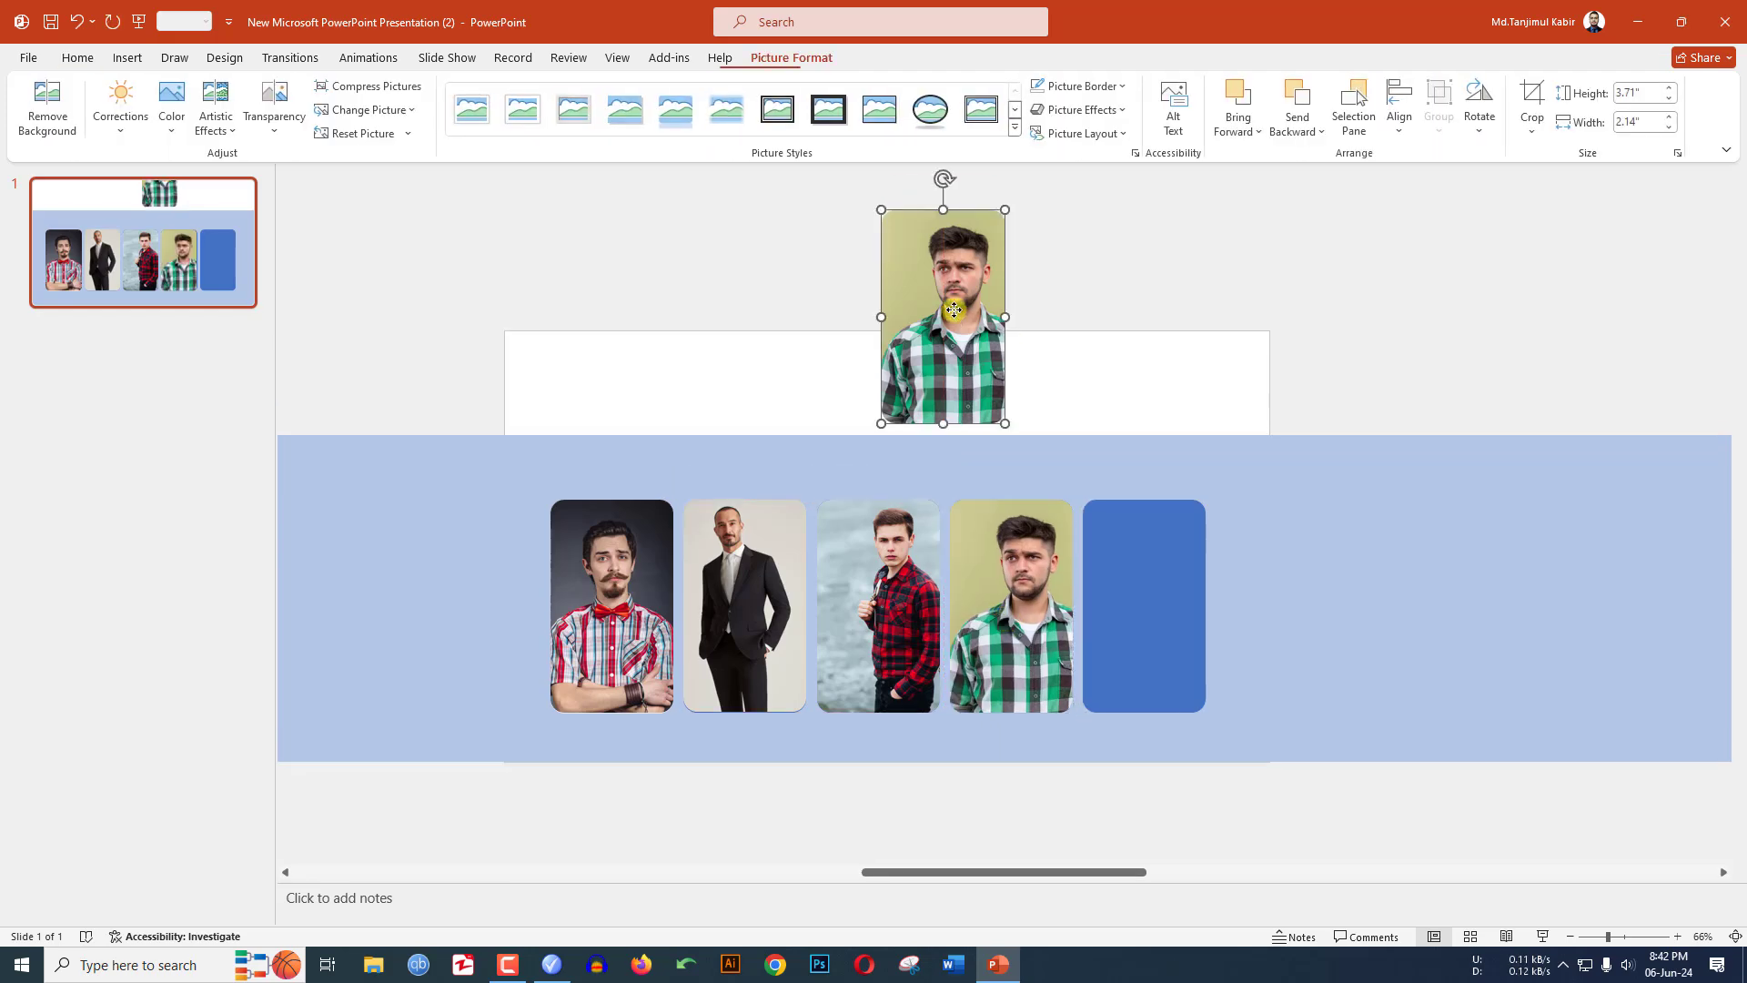
- Change the upper portrait to the picture 690d4884-ff57-4669-862e-e8e84434e4a0 from the Downloads folder
{"action": "right_click", "coordinate": [952, 313]}
{"action": "mouse_move", "coordinate": [1111, 461]}
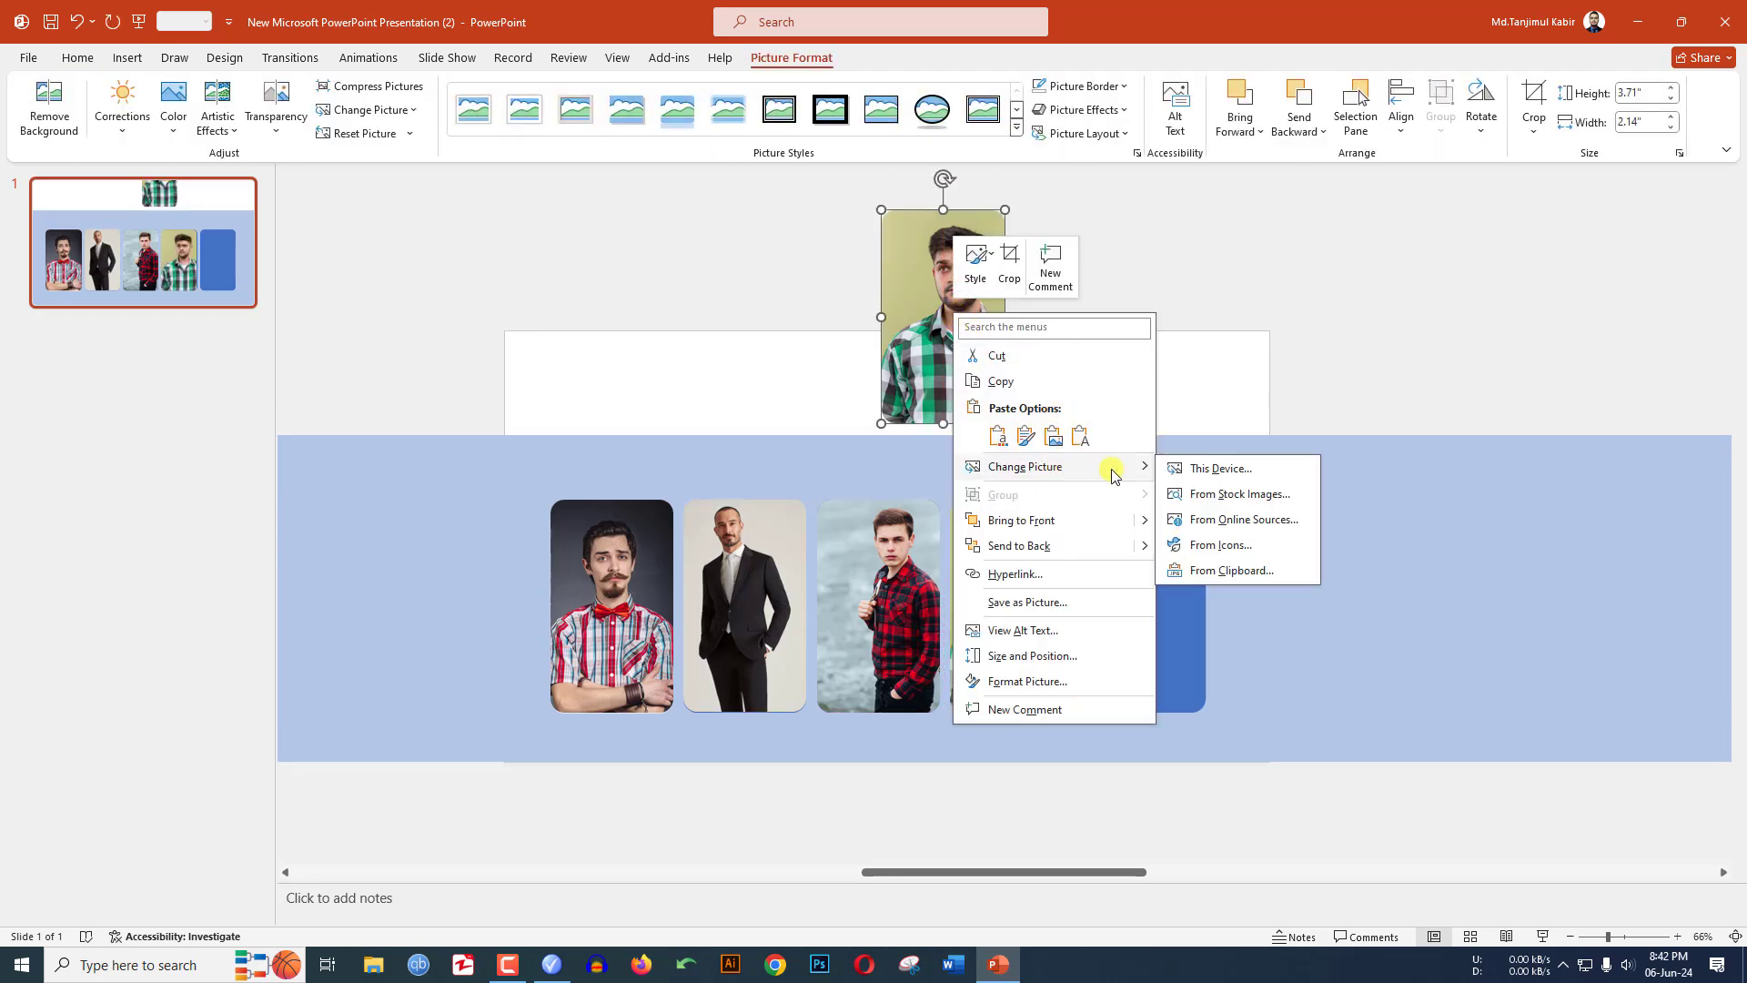
{"action": "left_click", "coordinate": [1203, 472]}
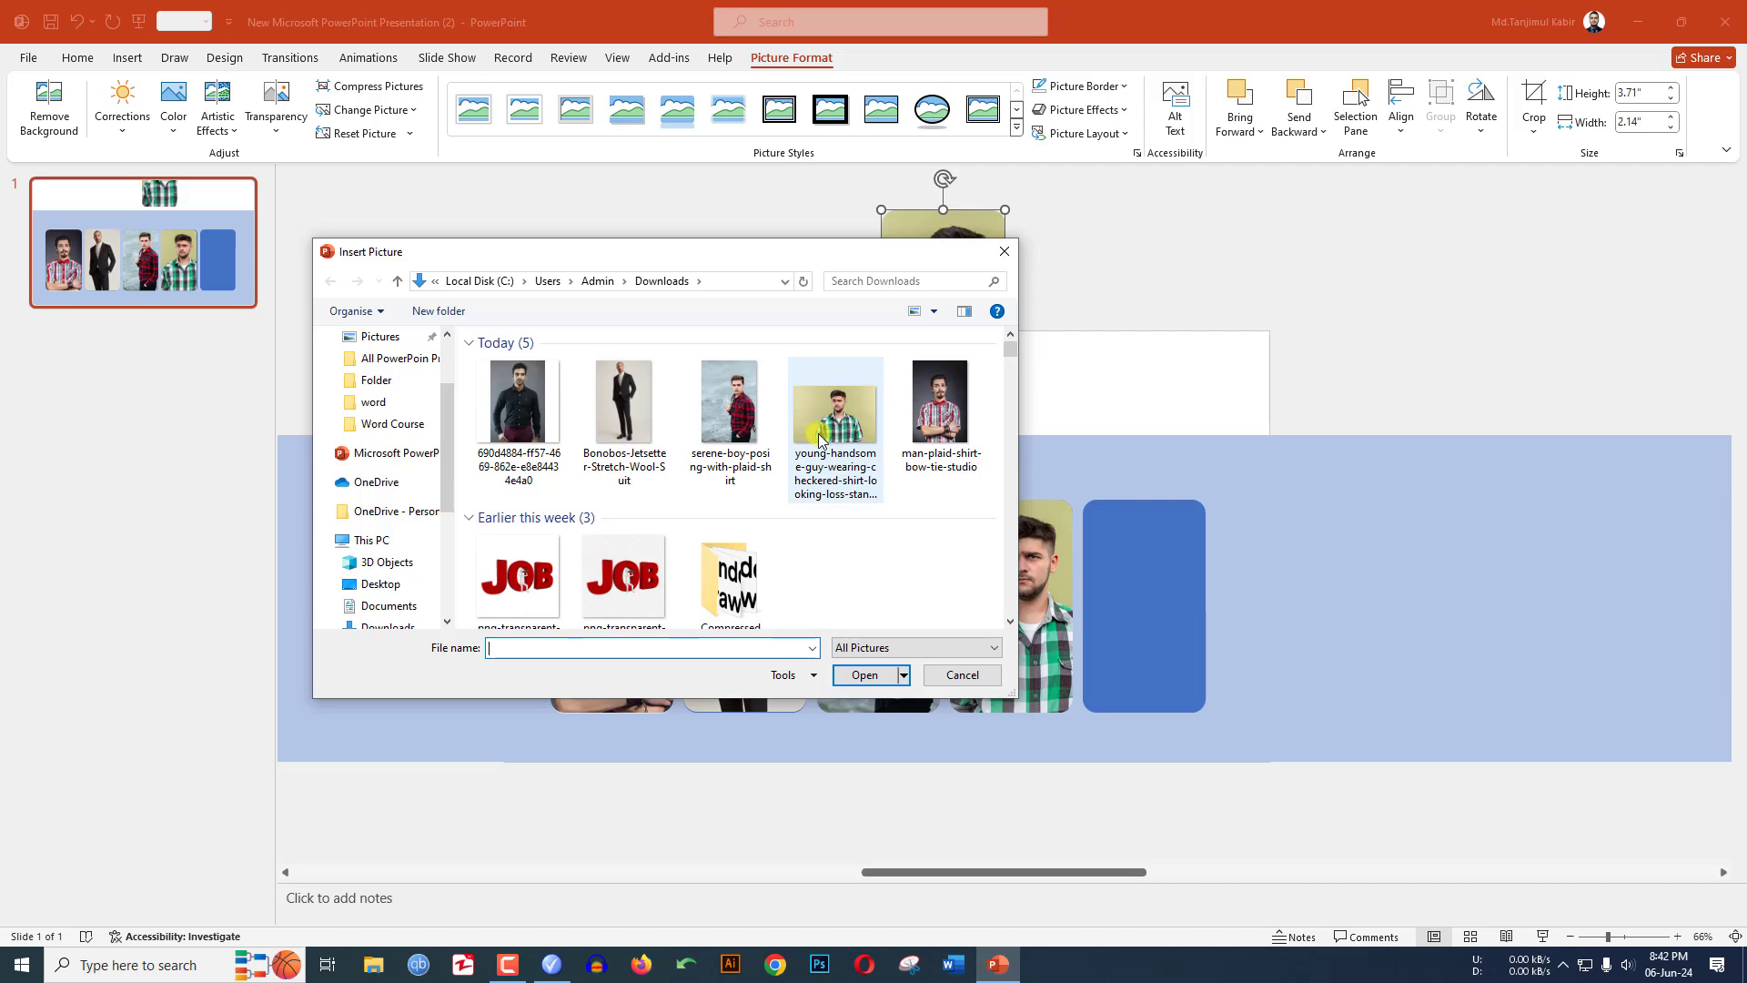
{"action": "double_click", "coordinate": [514, 400]}
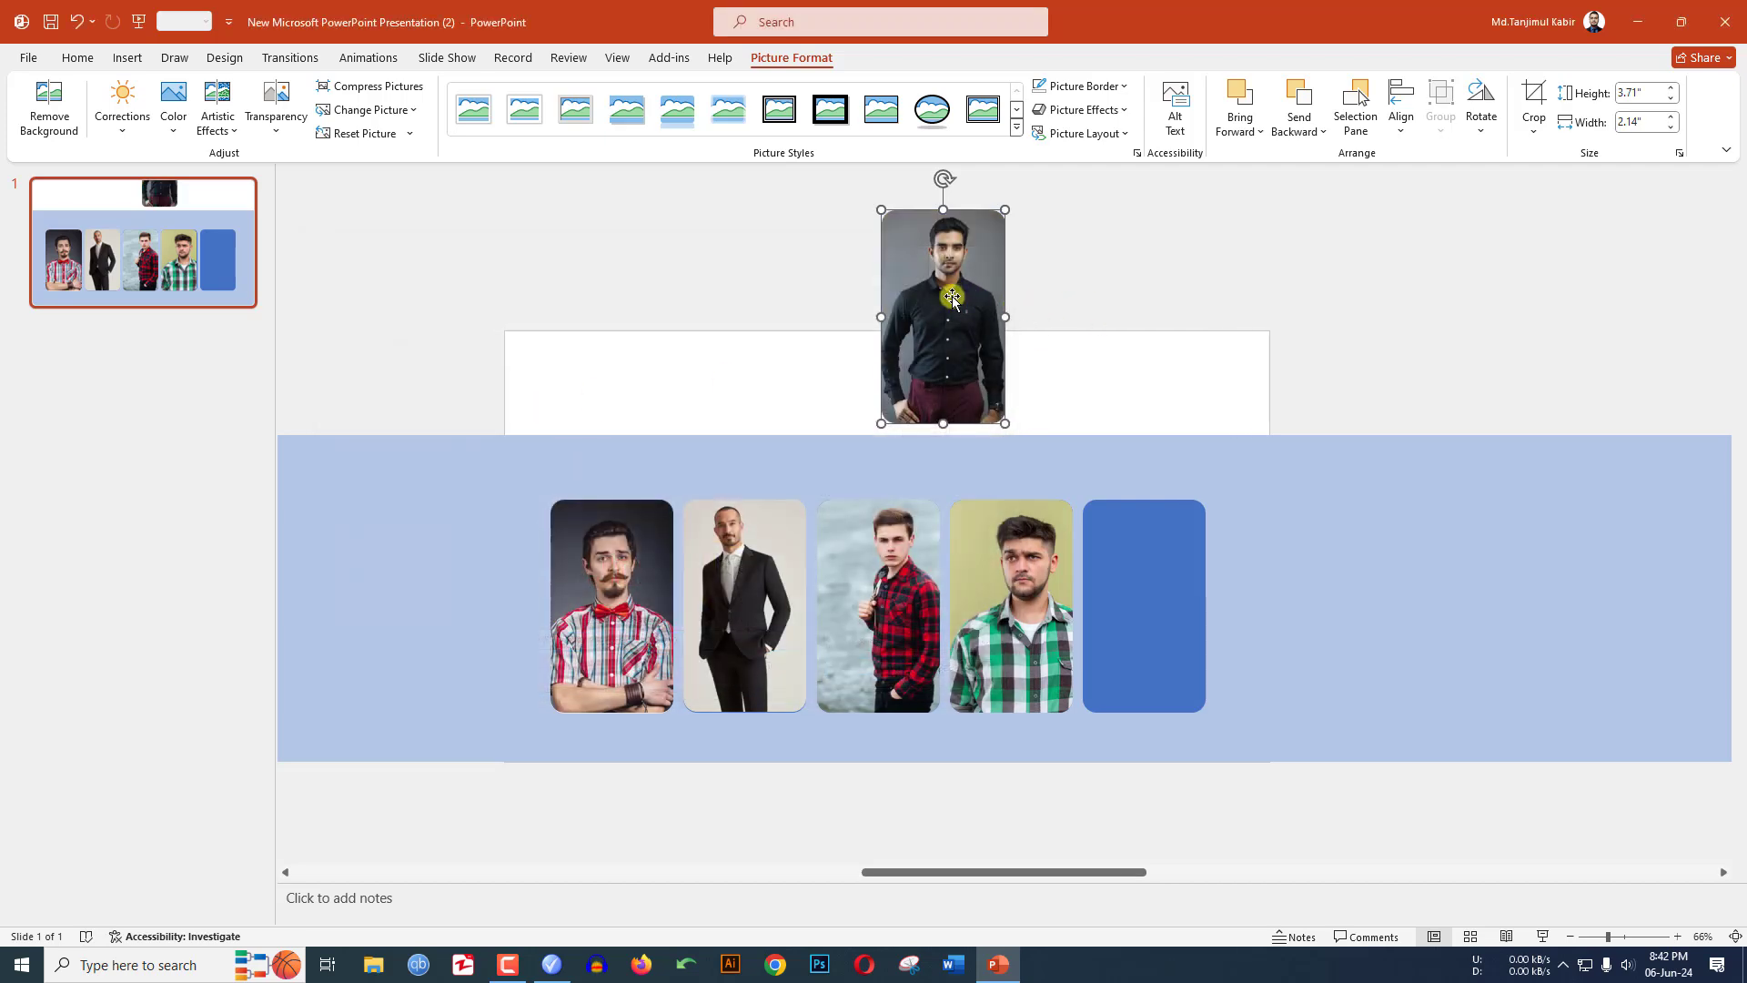
- Enlarge the dark-shirt photo slightly inside its card-shaped crop frame
{"action": "left_click", "coordinate": [1534, 105]}
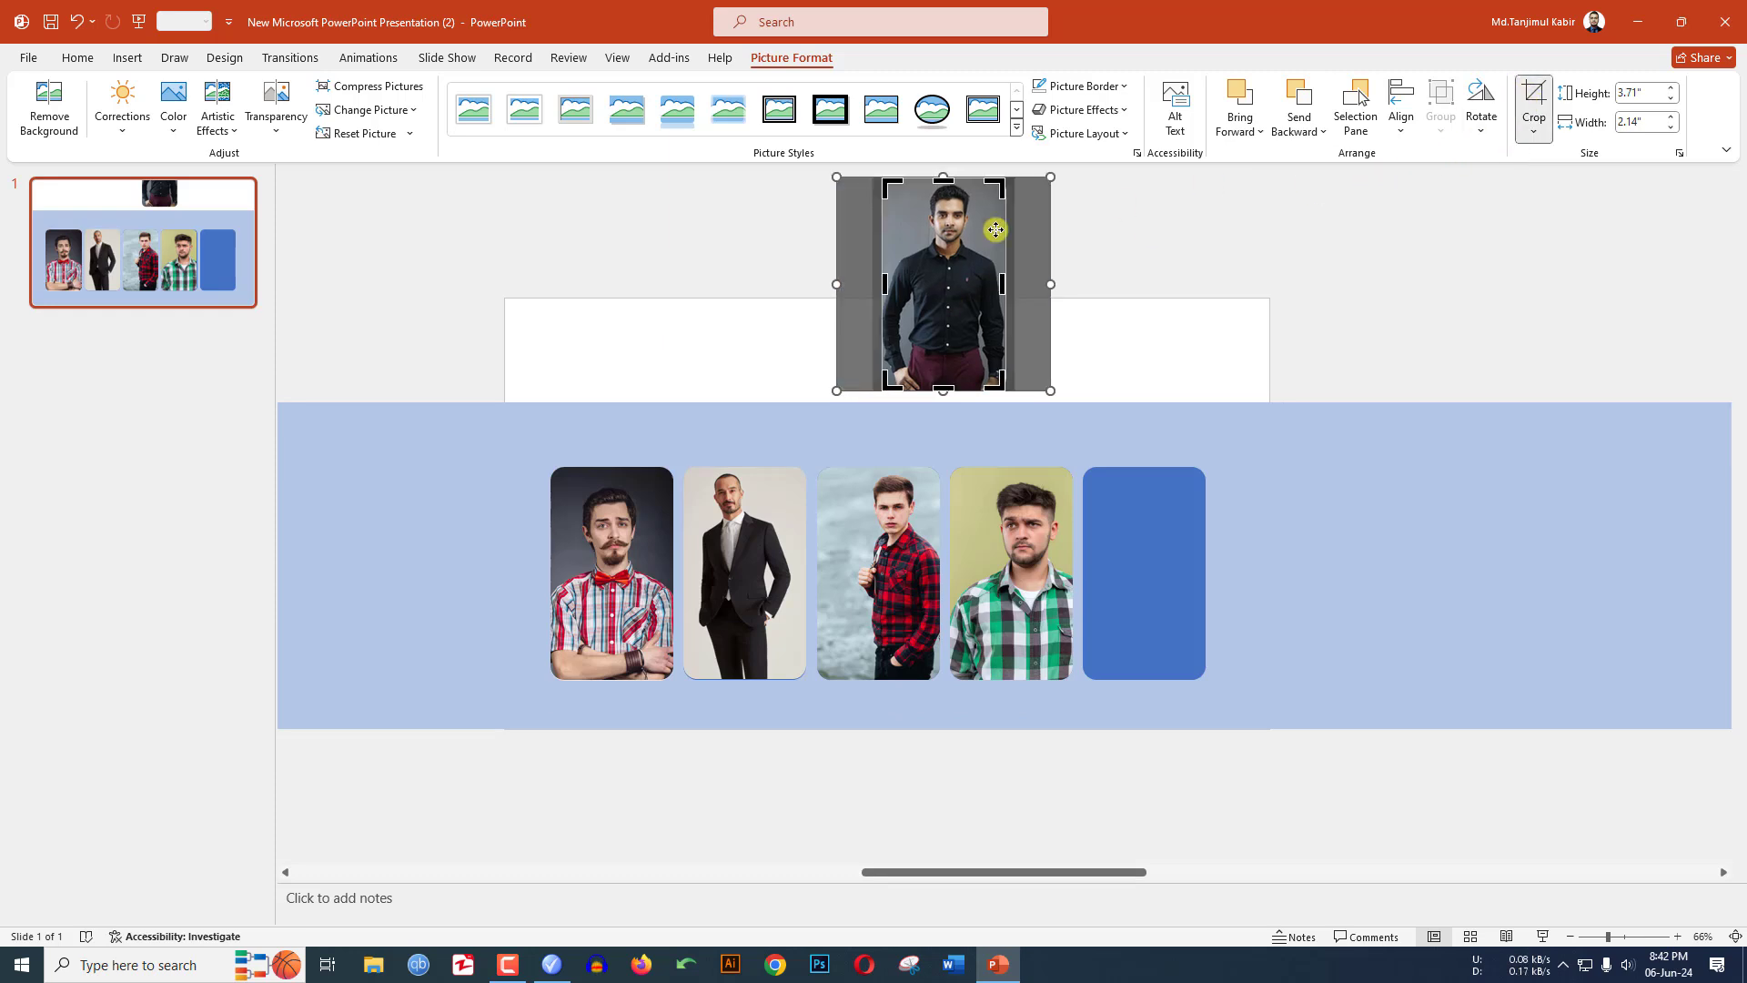
{"action": "left_click_drag", "start_coordinate": [838, 177], "coordinate": [827, 168]}
{"action": "key", "text": "Escape"}
- Bring the dark-shirt portrait to the front and place it over the fifth card
{"action": "left_click_drag", "start_coordinate": [989, 318], "coordinate": [1123, 565]}
{"action": "left_click_drag", "start_coordinate": [1131, 506], "coordinate": [1143, 402]}
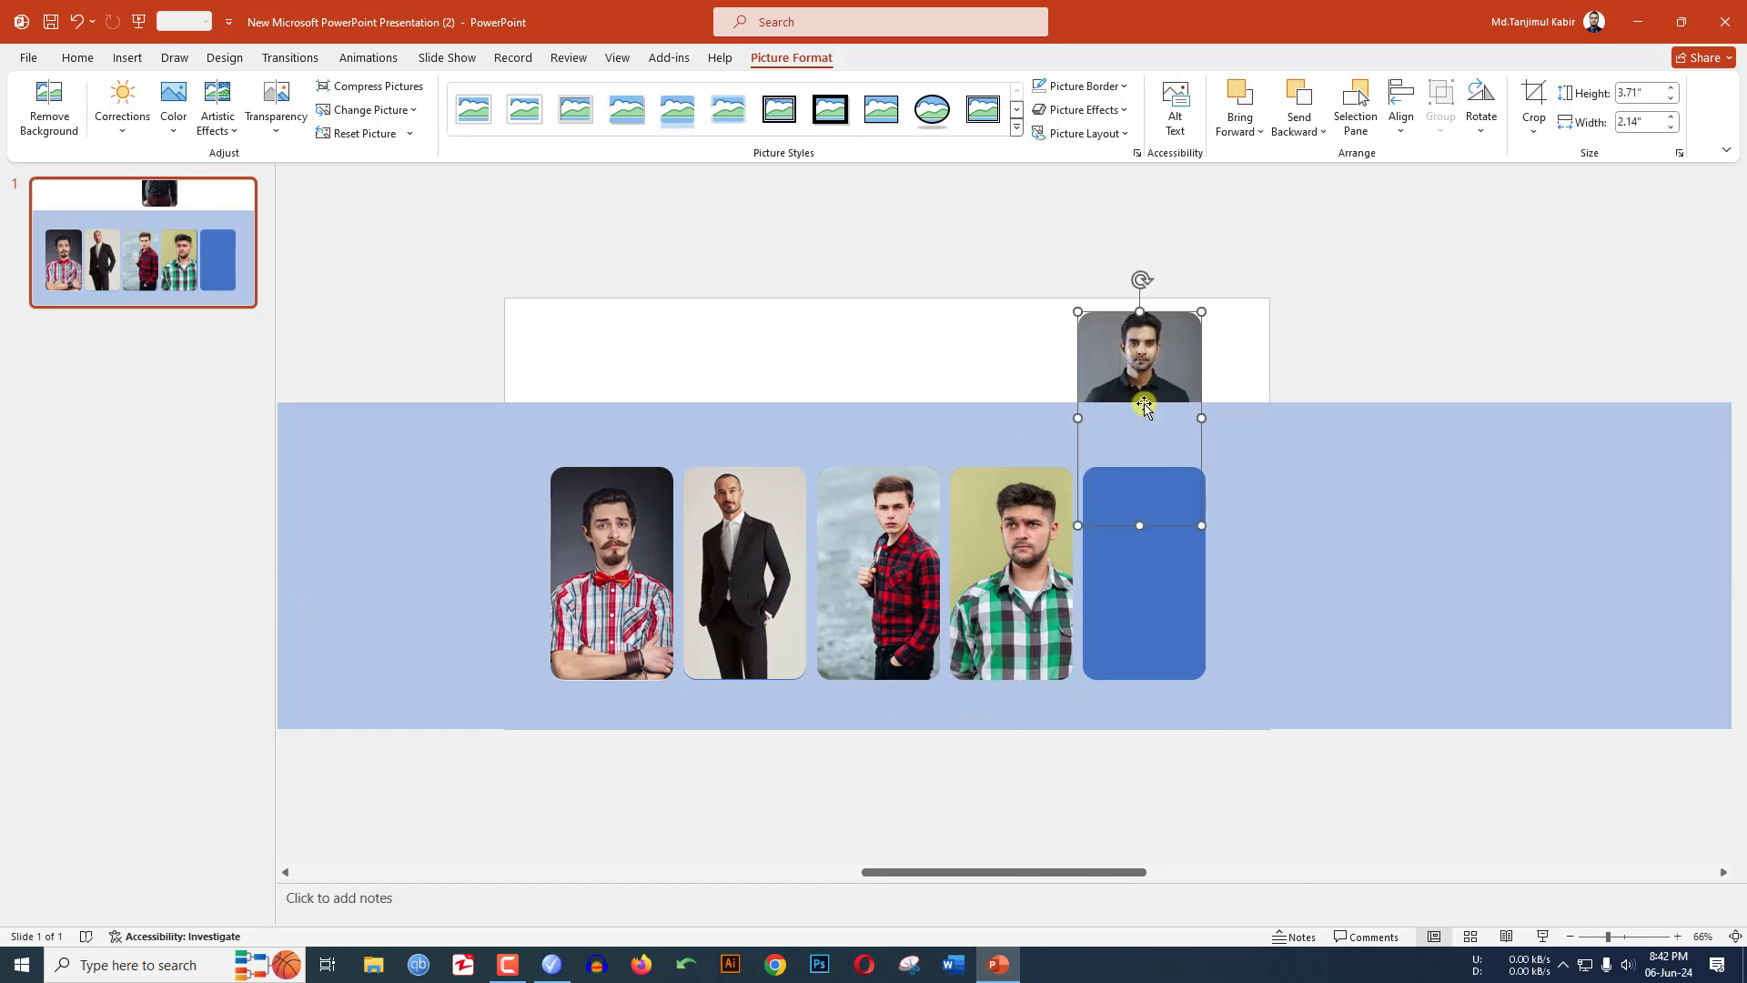
{"action": "right_click", "coordinate": [1143, 375]}
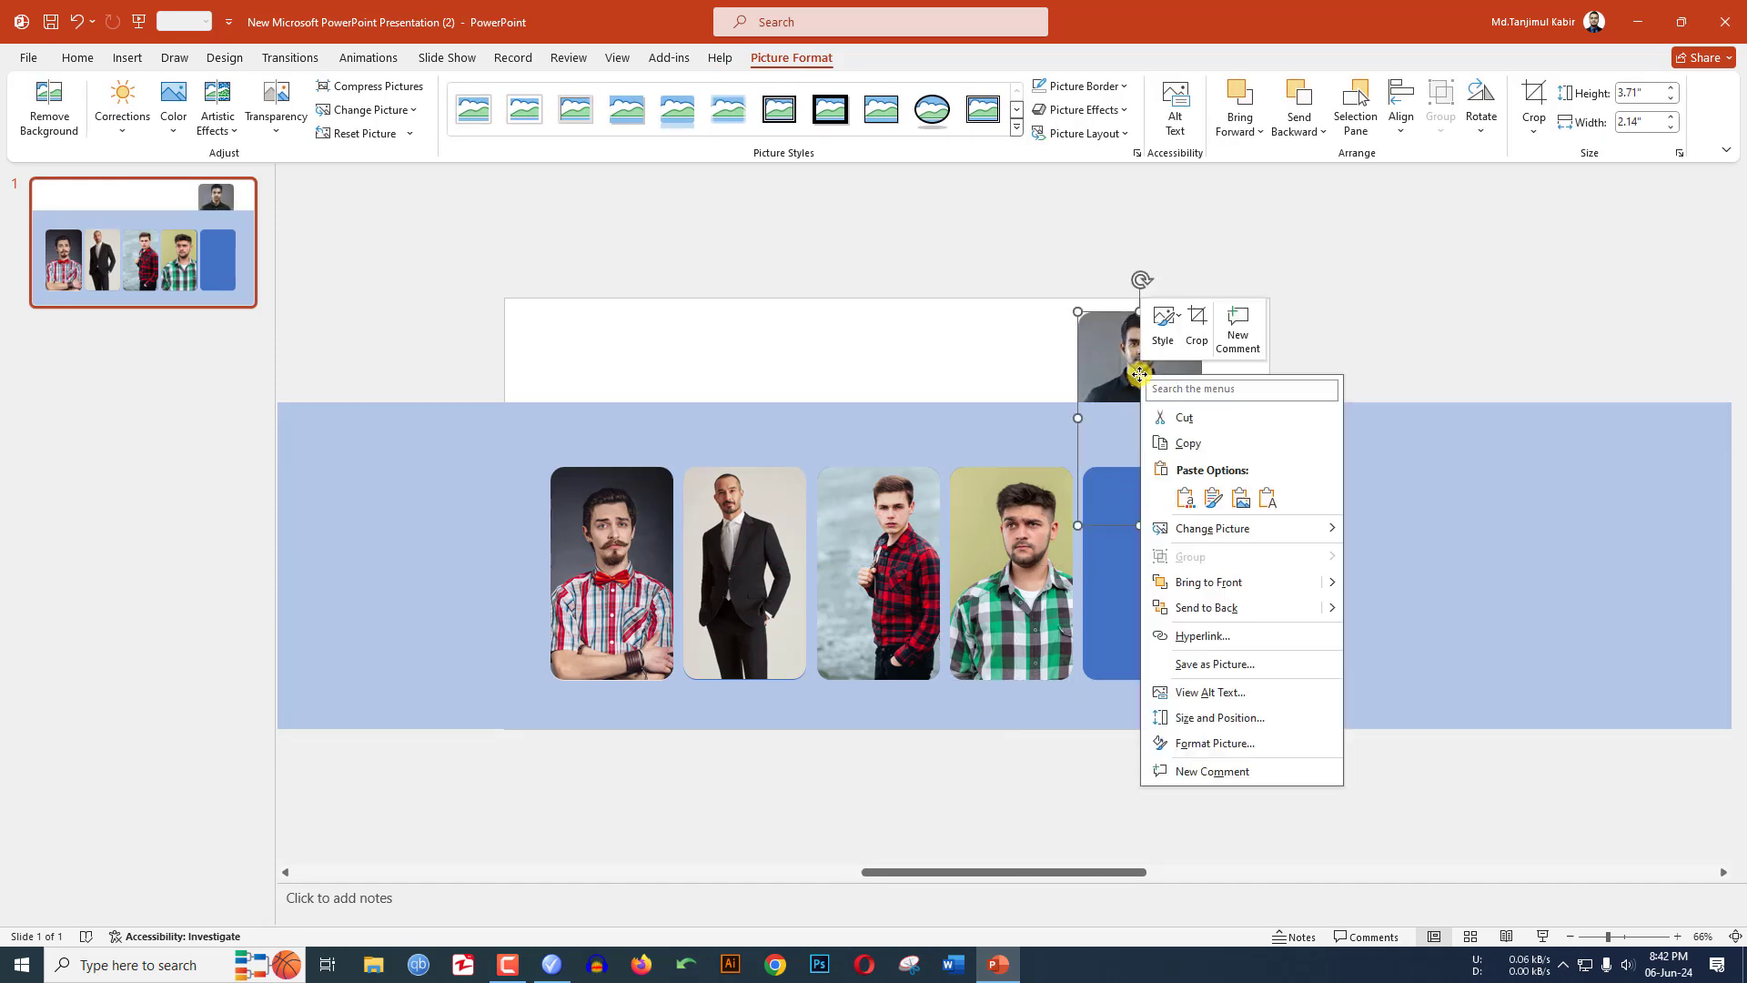
{"action": "left_click", "coordinate": [1219, 582]}
{"action": "left_click_drag", "start_coordinate": [1149, 398], "coordinate": [1151, 554]}
- Bring the wide light blue band in front of the other four portraits, keeping the first portrait on top of it
{"action": "left_click", "coordinate": [1291, 609]}
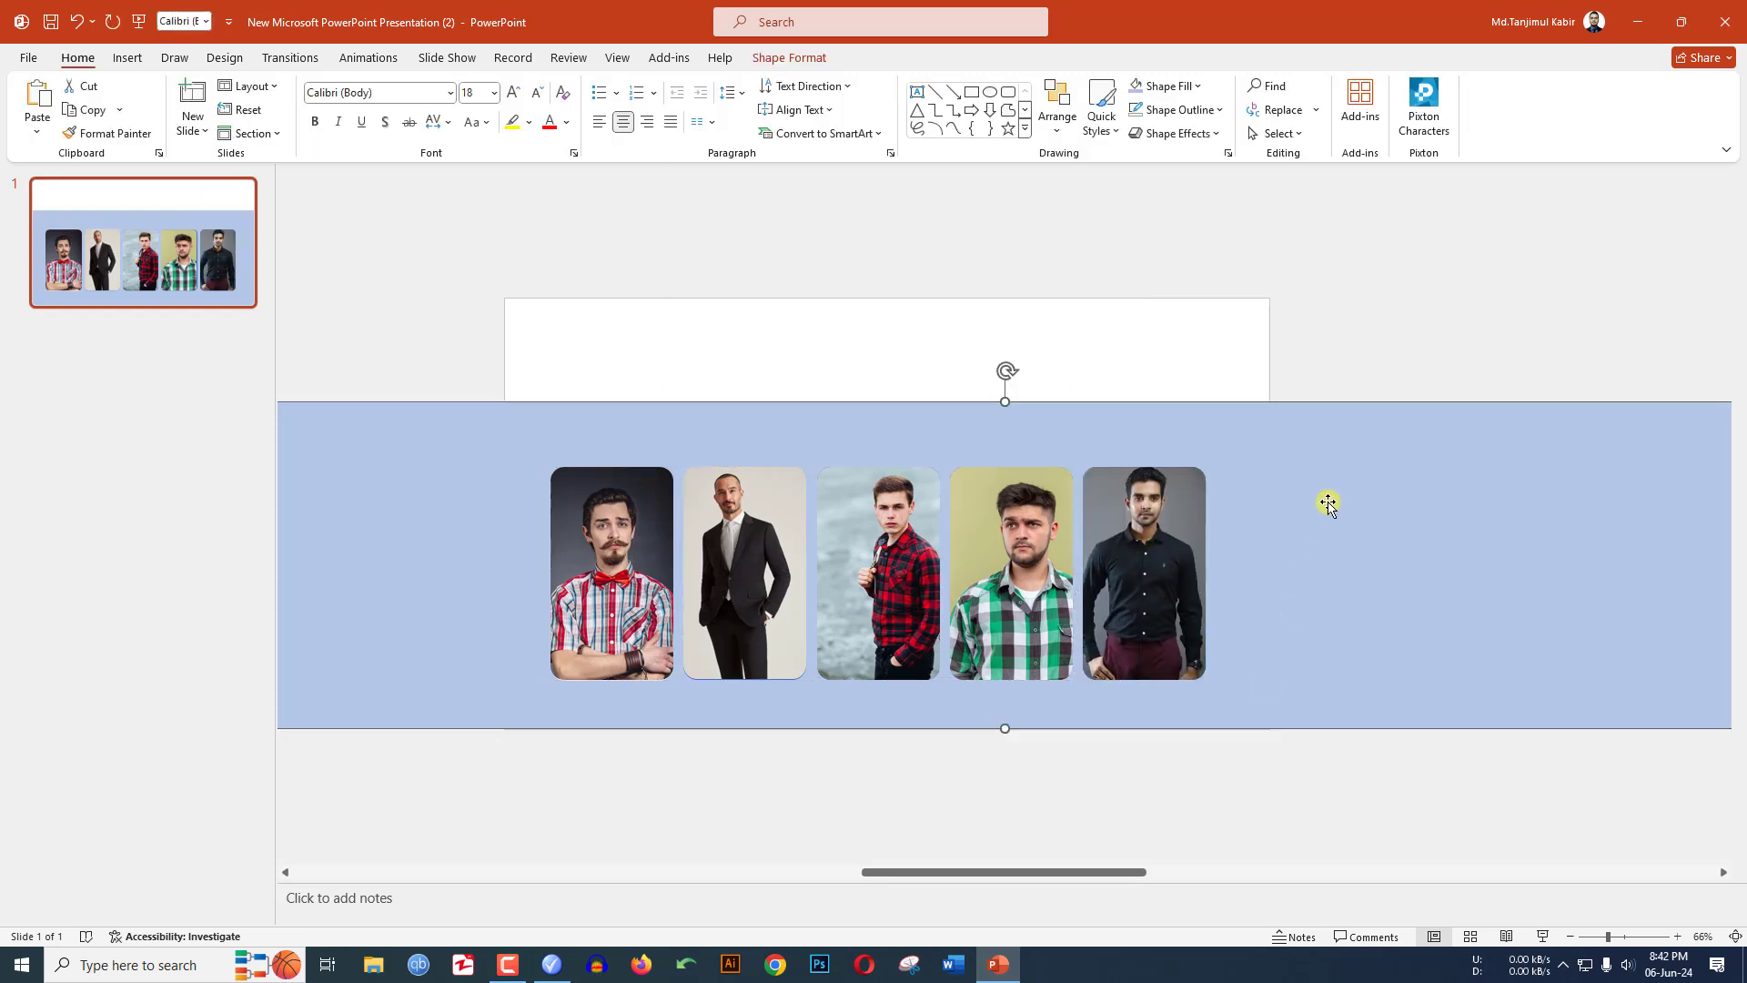
{"action": "right_click", "coordinate": [1324, 532]}
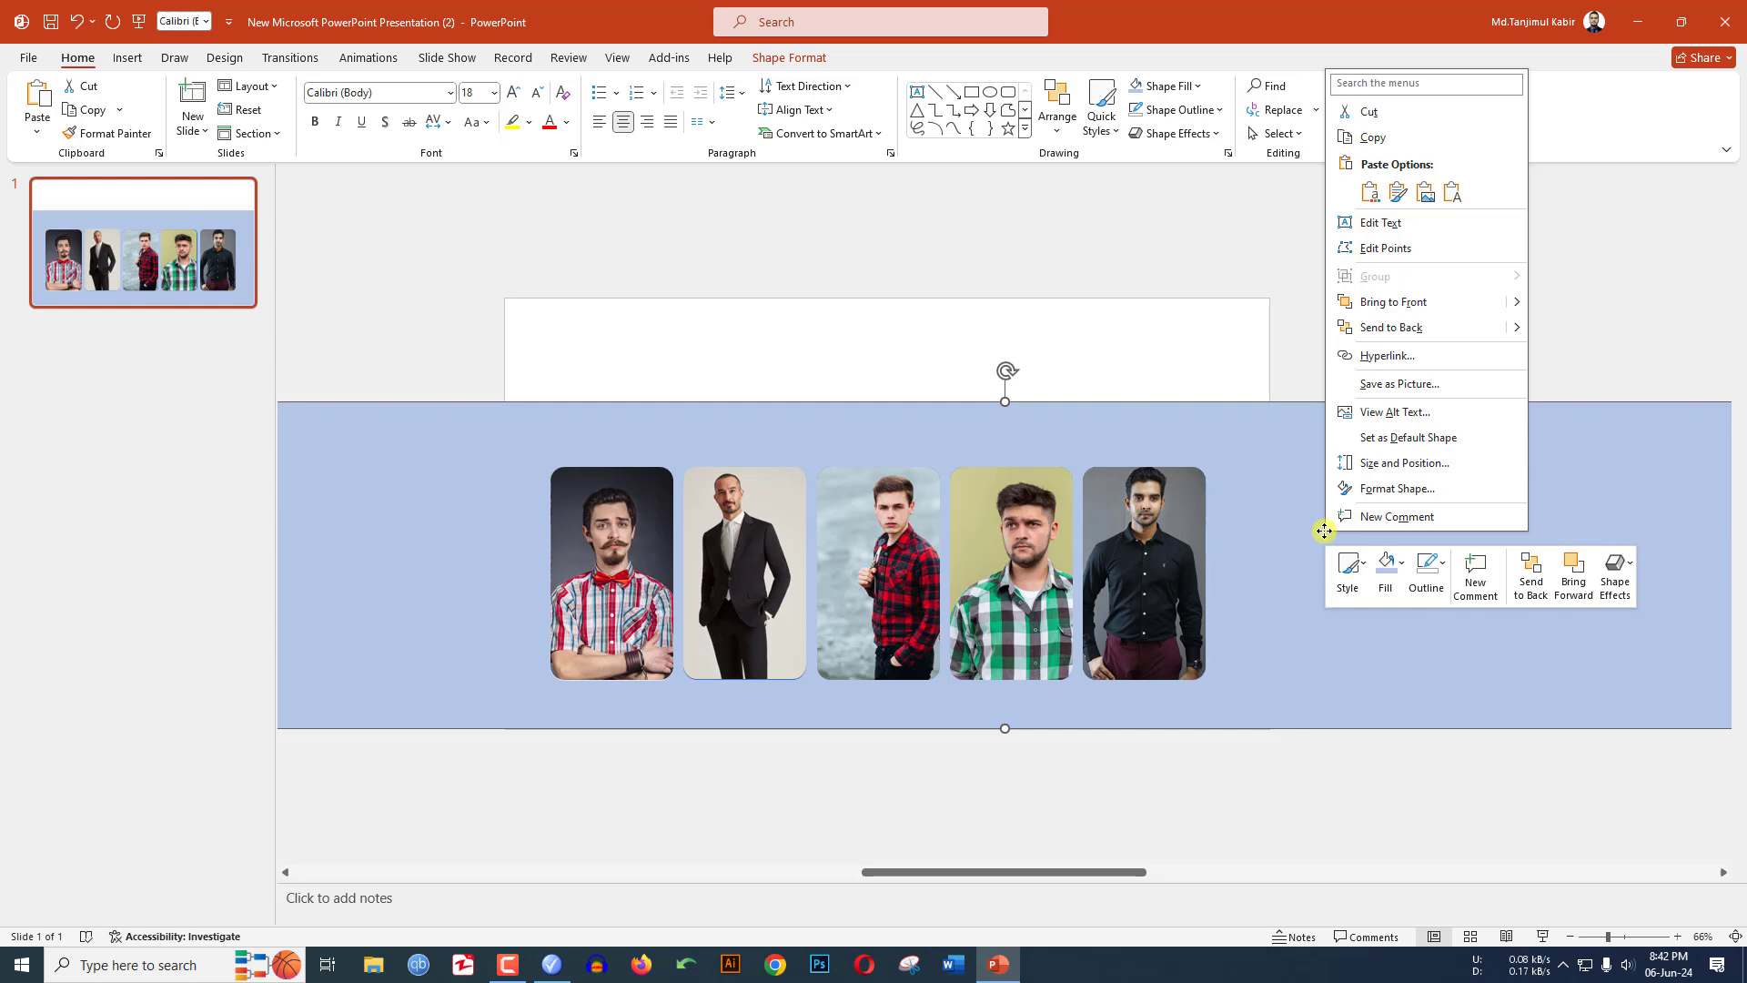
{"action": "left_click", "coordinate": [1395, 314]}
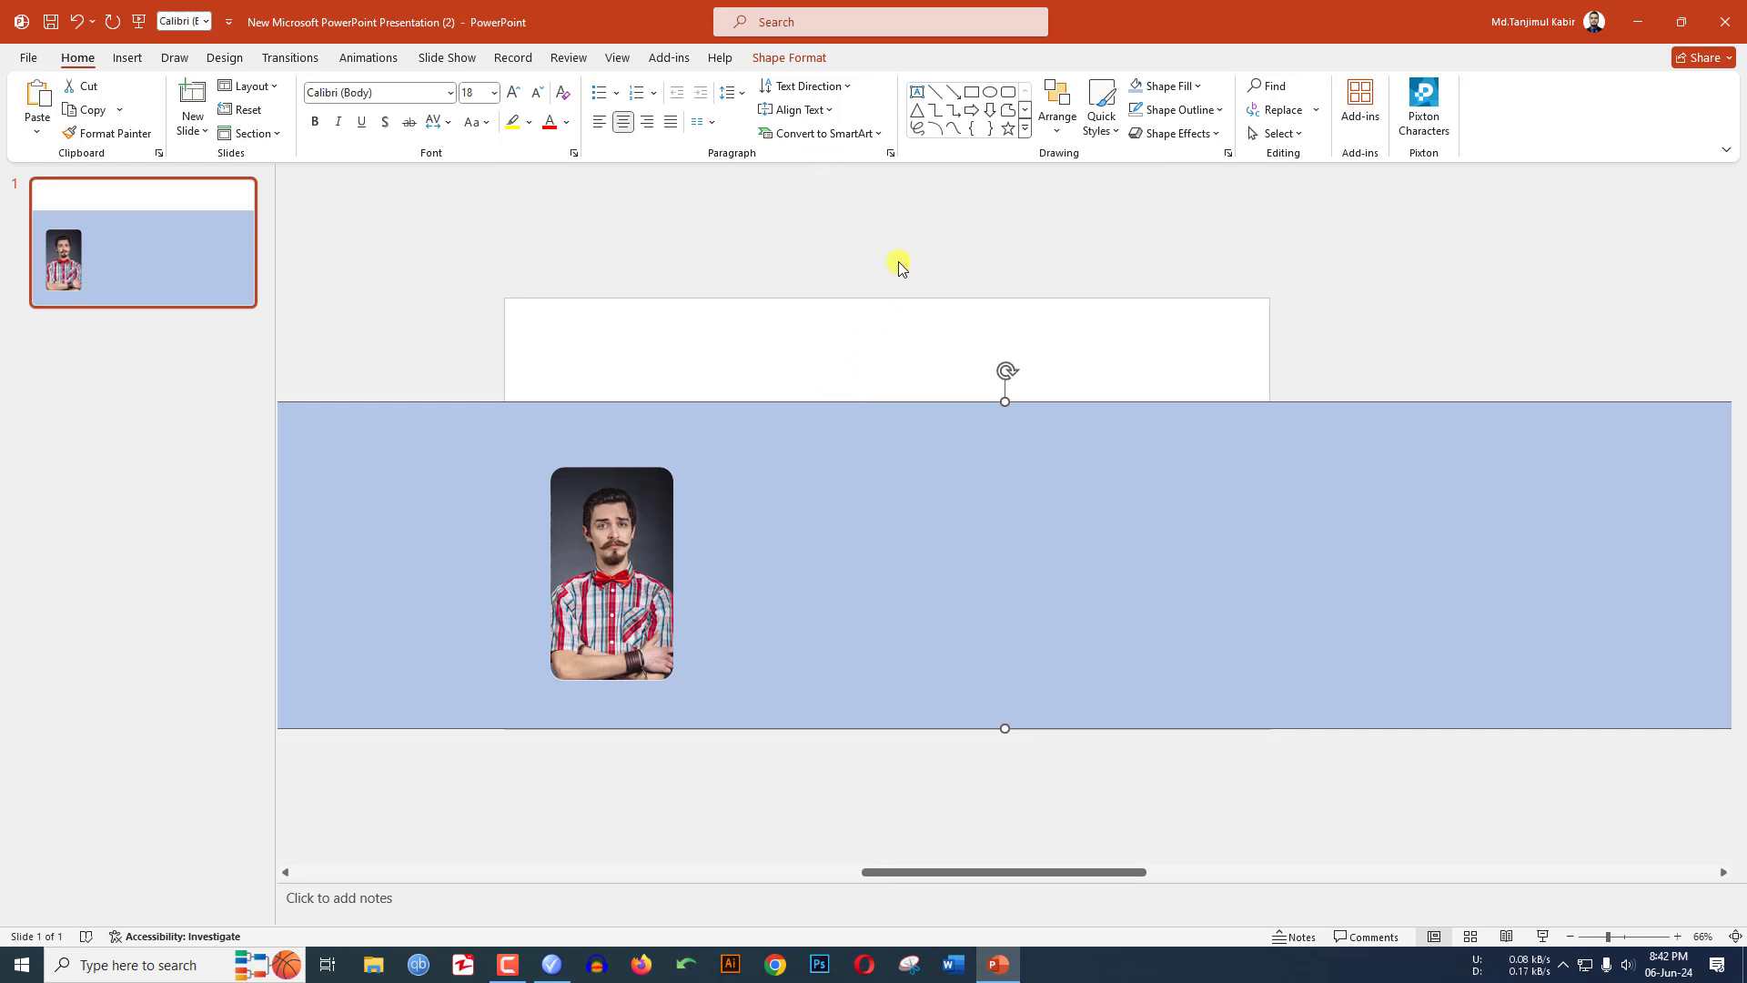
- Fill the wide band with white from the theme colors
{"action": "left_click", "coordinate": [792, 57]}
{"action": "left_click", "coordinate": [720, 88]}
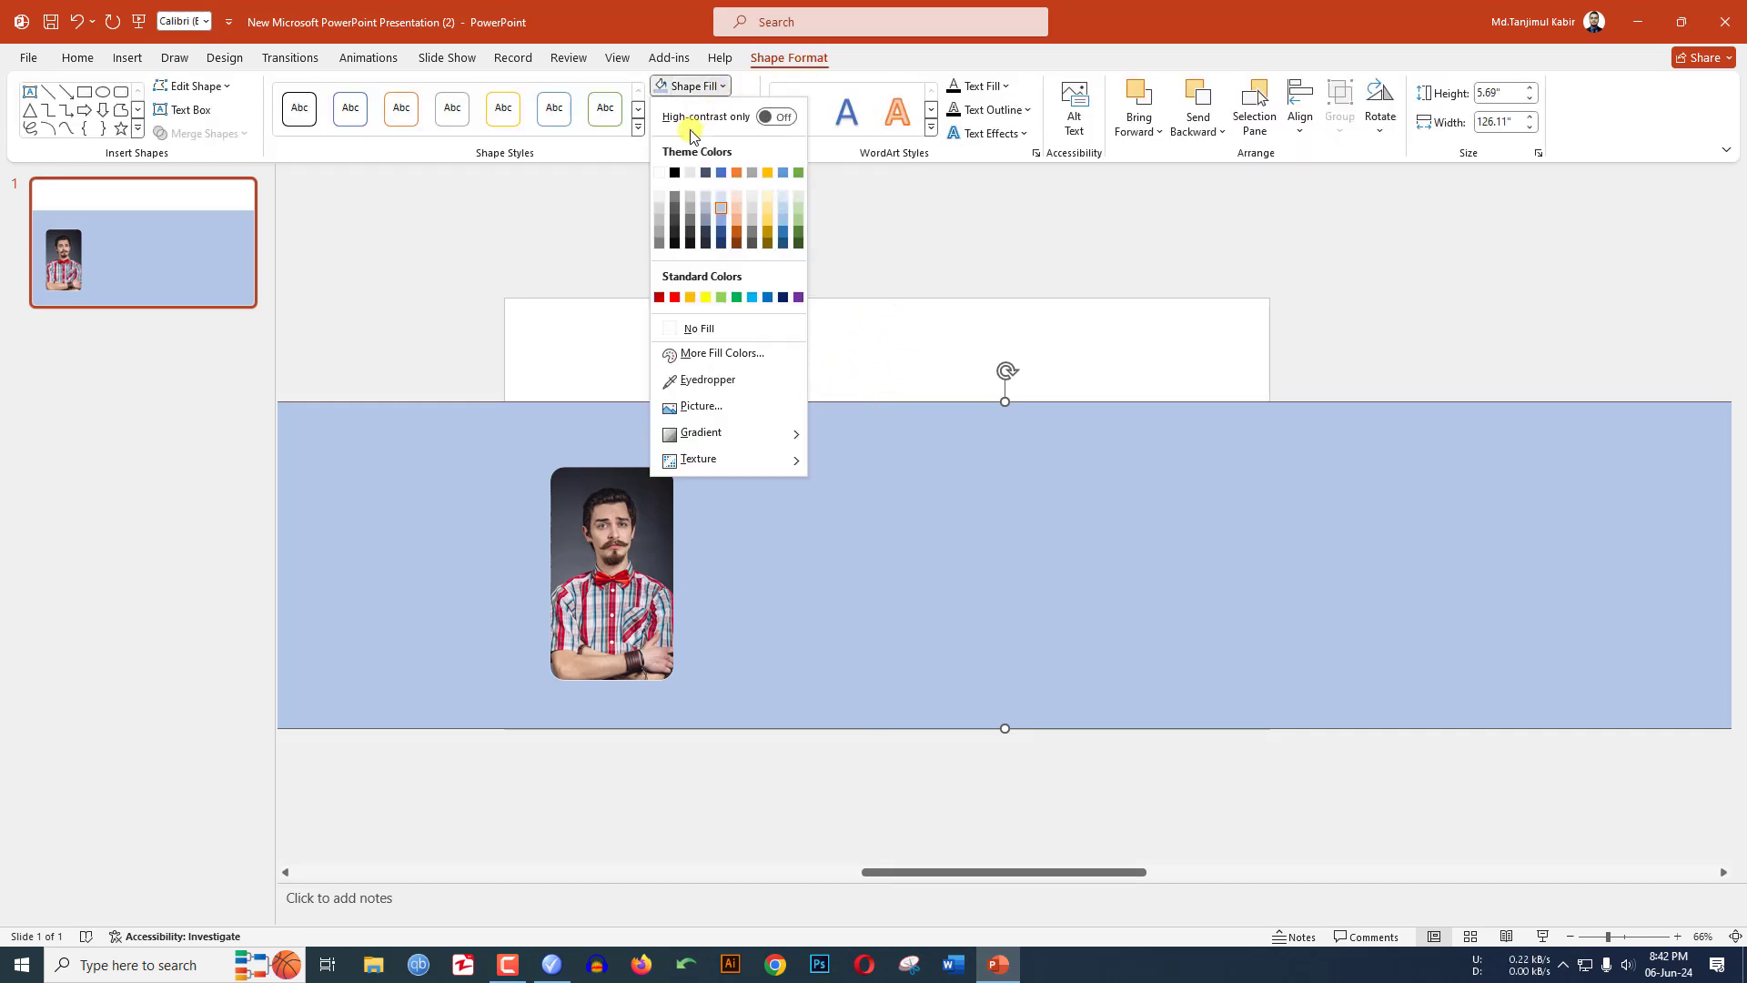
{"action": "left_click", "coordinate": [660, 173]}
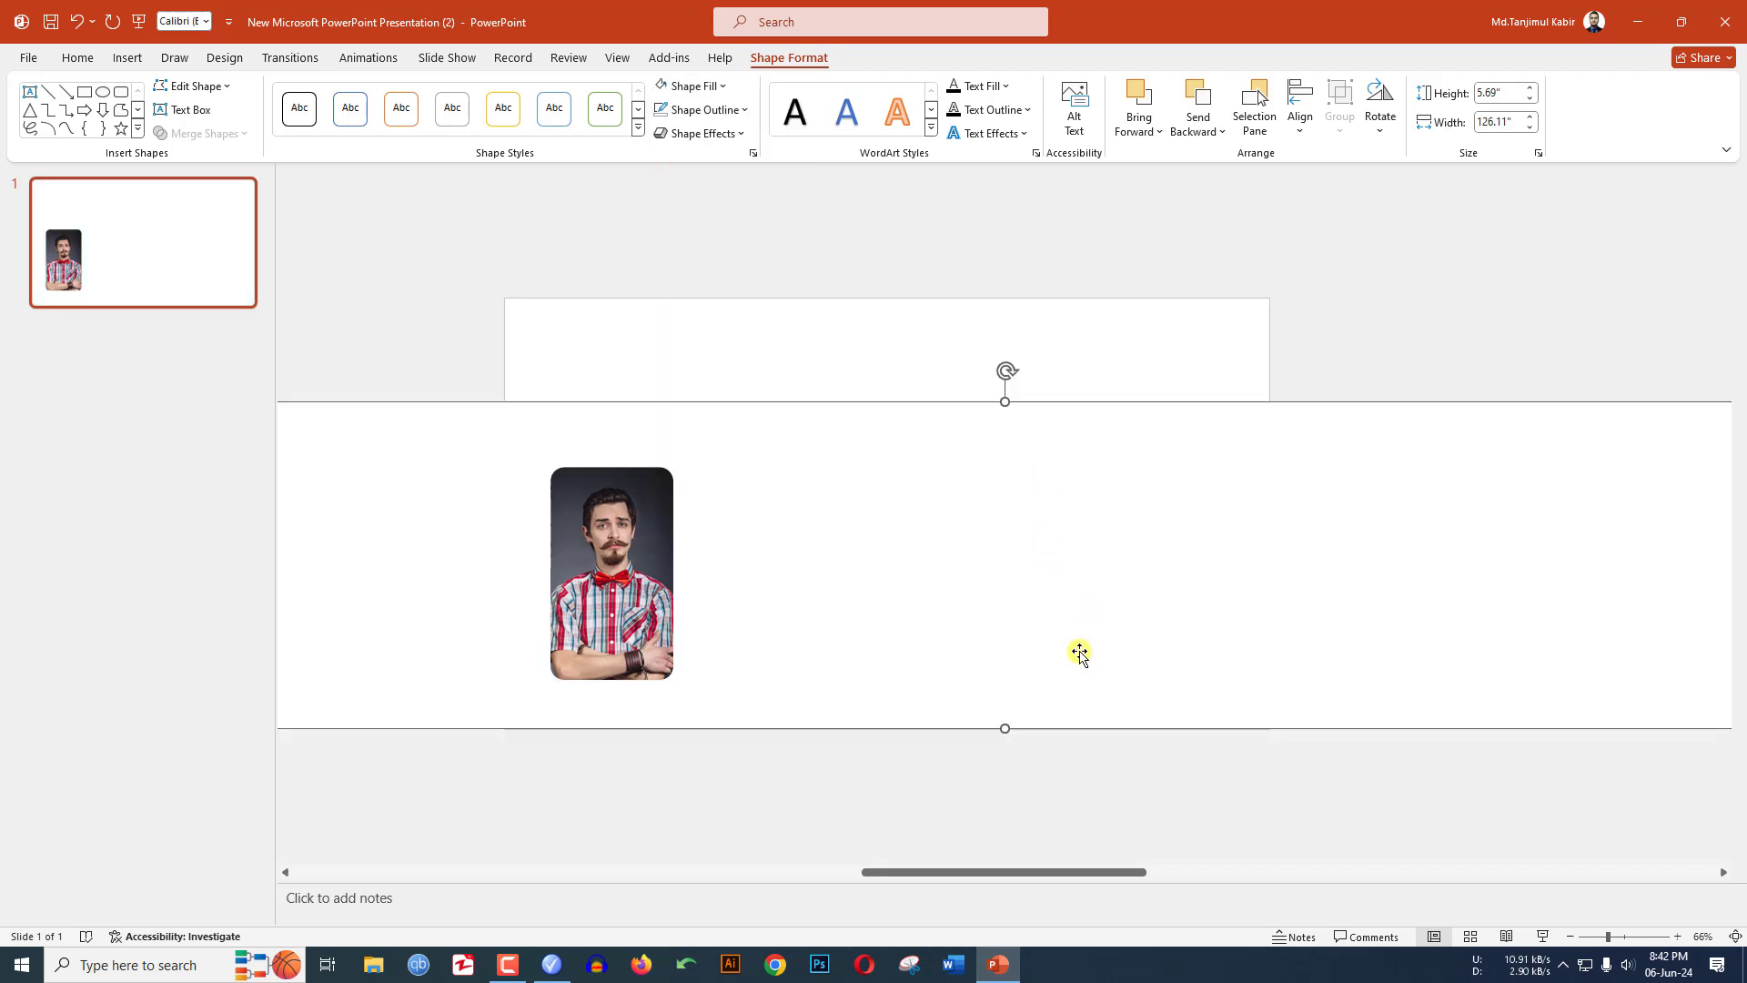
- Set the white band's fill transparency to 15%
{"action": "right_click", "coordinate": [1002, 460]}
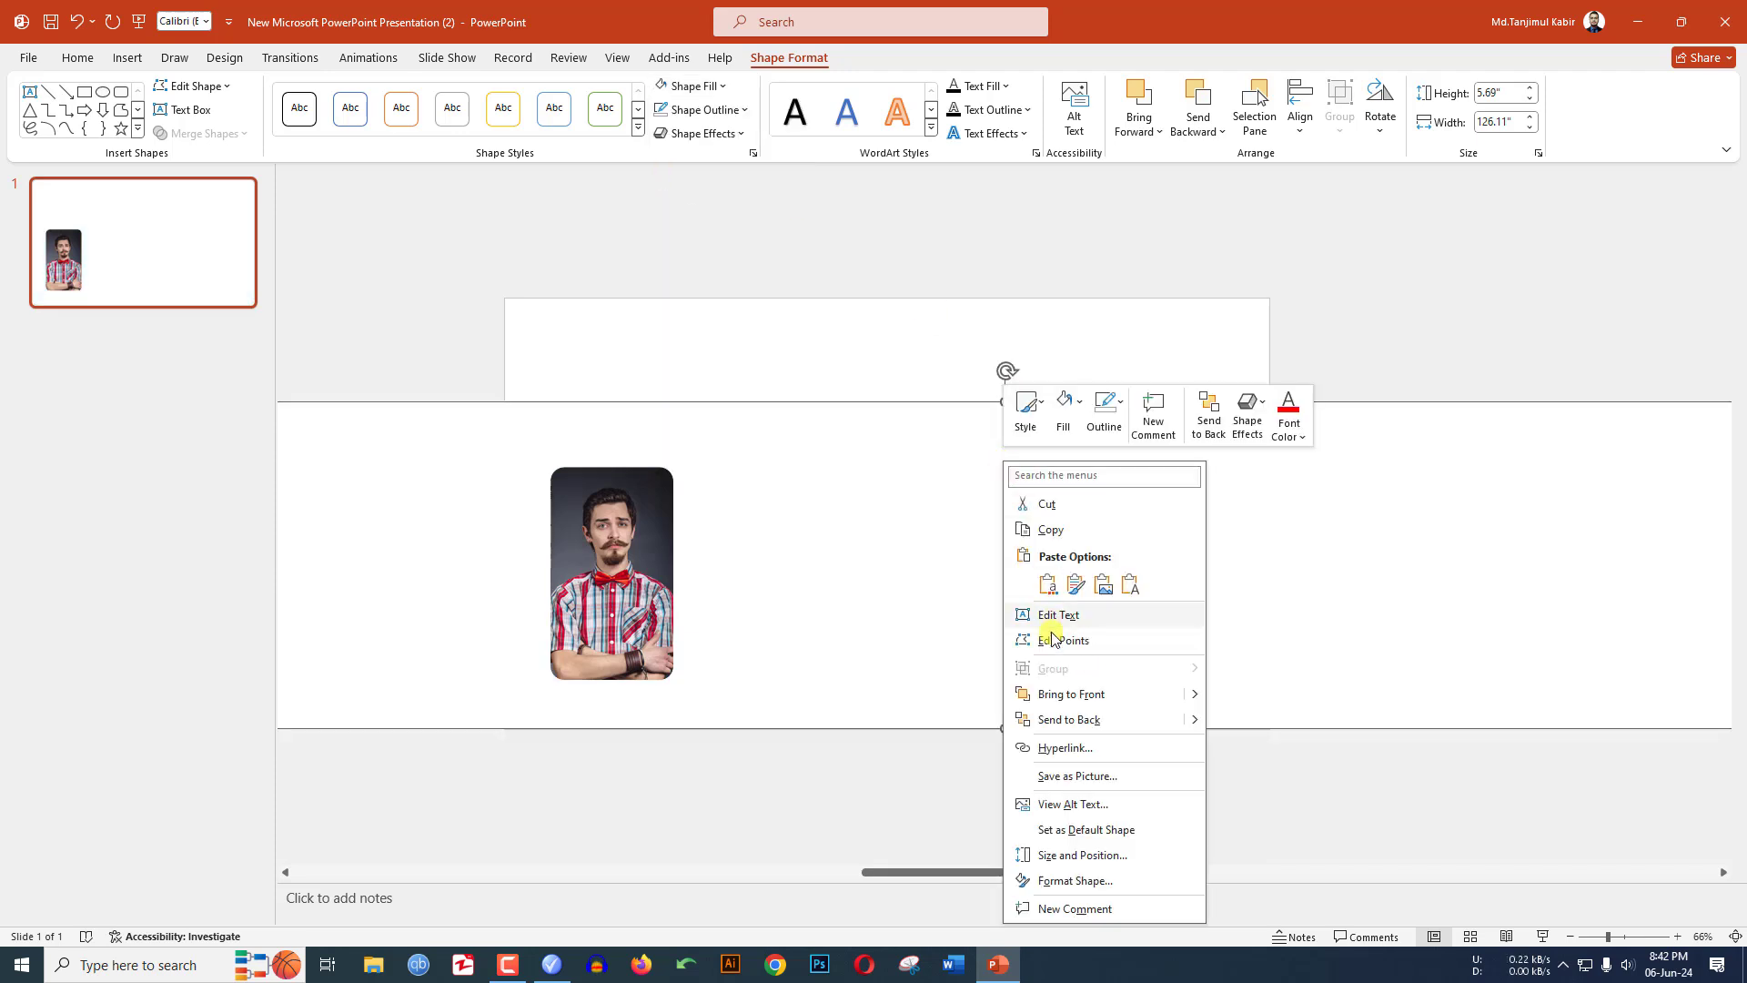
{"action": "left_click", "coordinate": [1079, 877]}
{"action": "left_click", "coordinate": [1526, 289]}
{"action": "left_click", "coordinate": [1682, 479]}
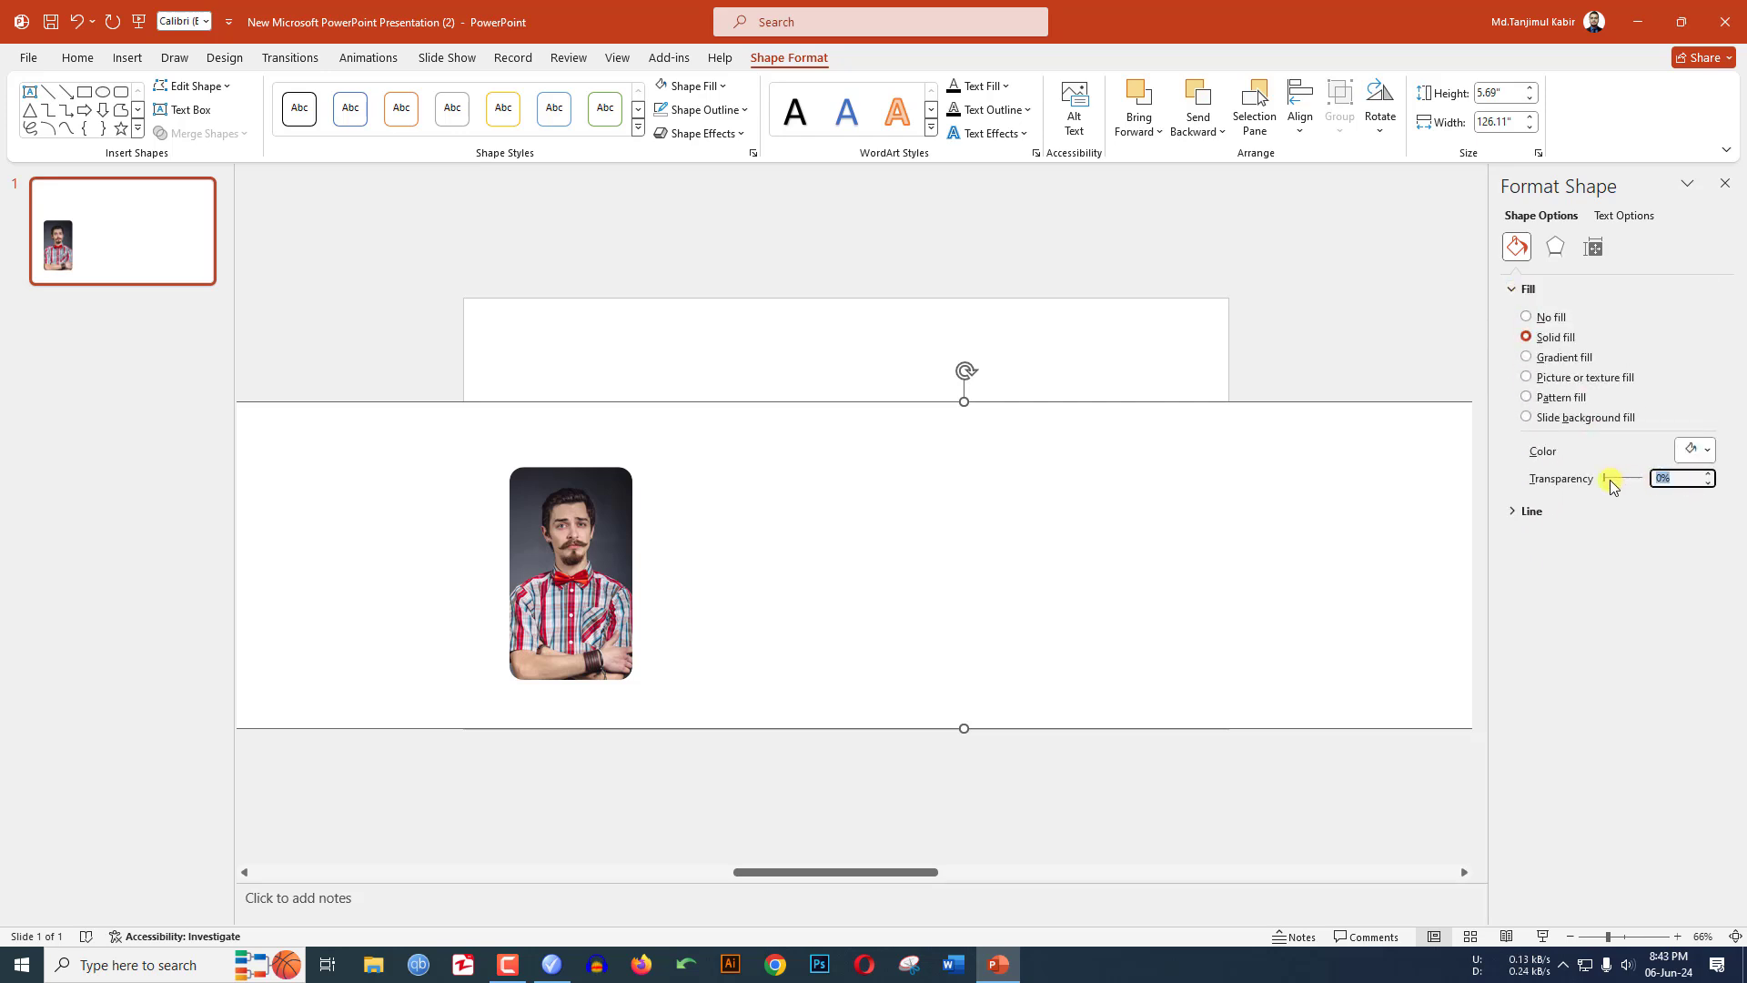
{"action": "left_click_drag", "start_coordinate": [1604, 480], "coordinate": [1608, 480]}
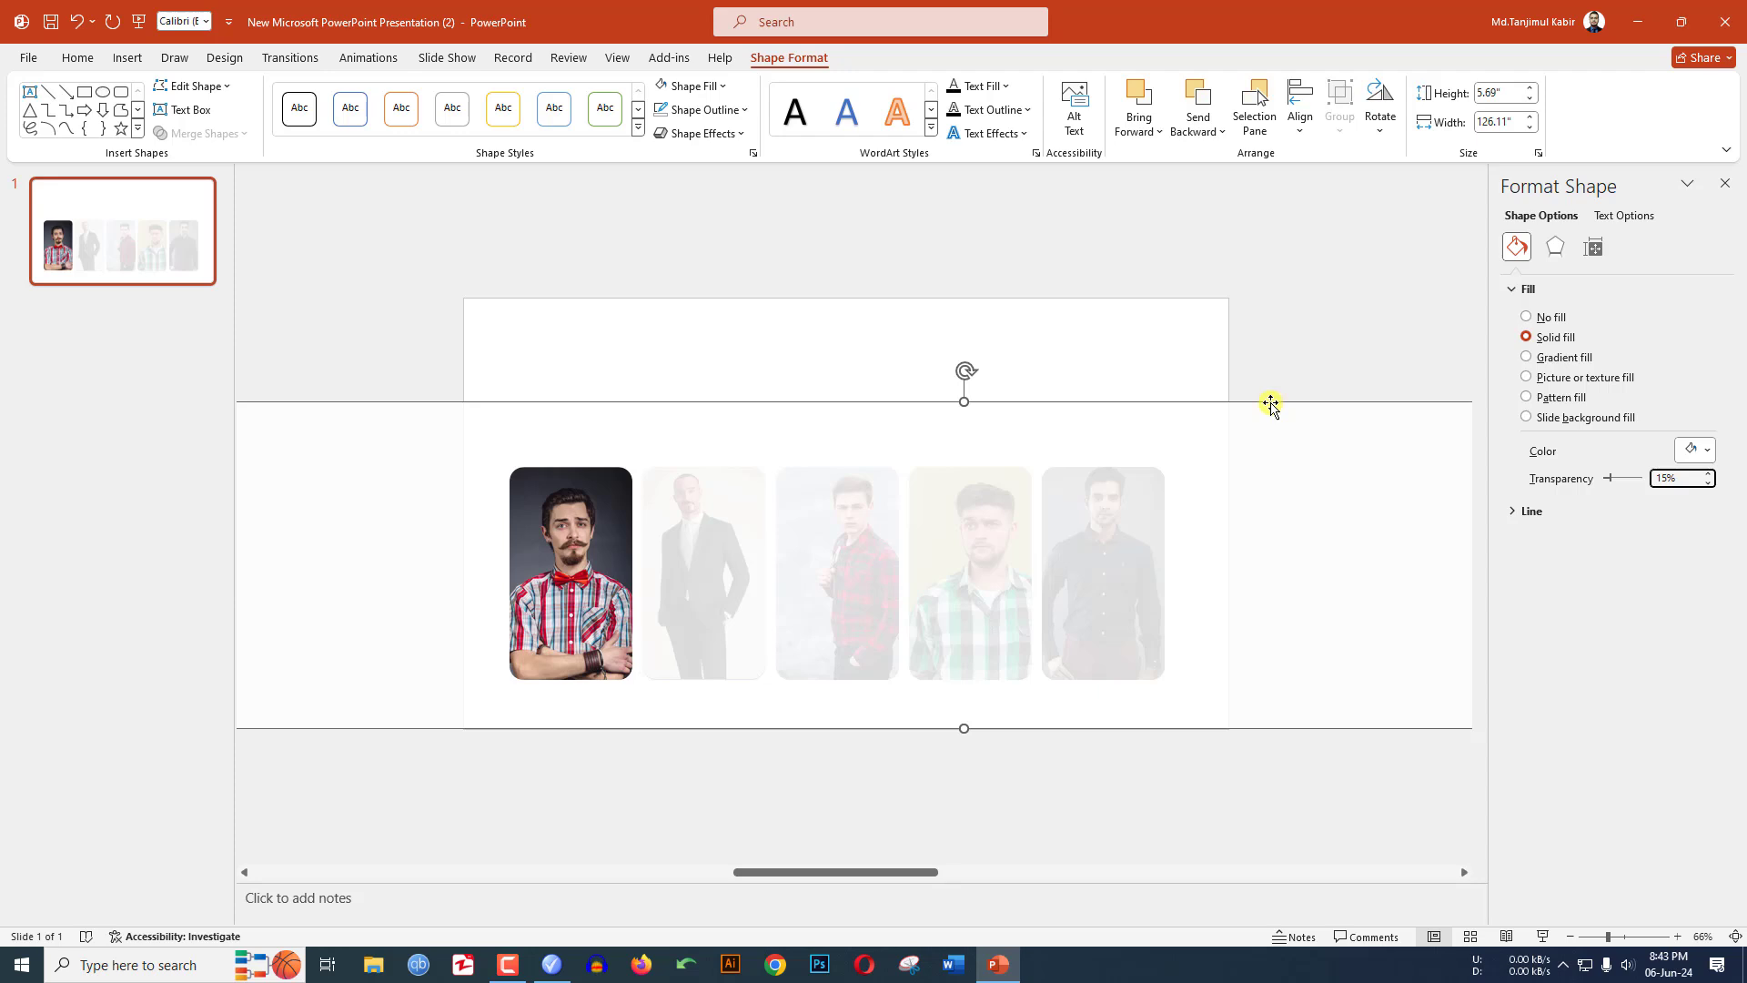
{"action": "key", "text": "Escape"}
- Insert a text box just below the first portrait reading "NAME HERE"
{"action": "left_click", "coordinate": [128, 58]}
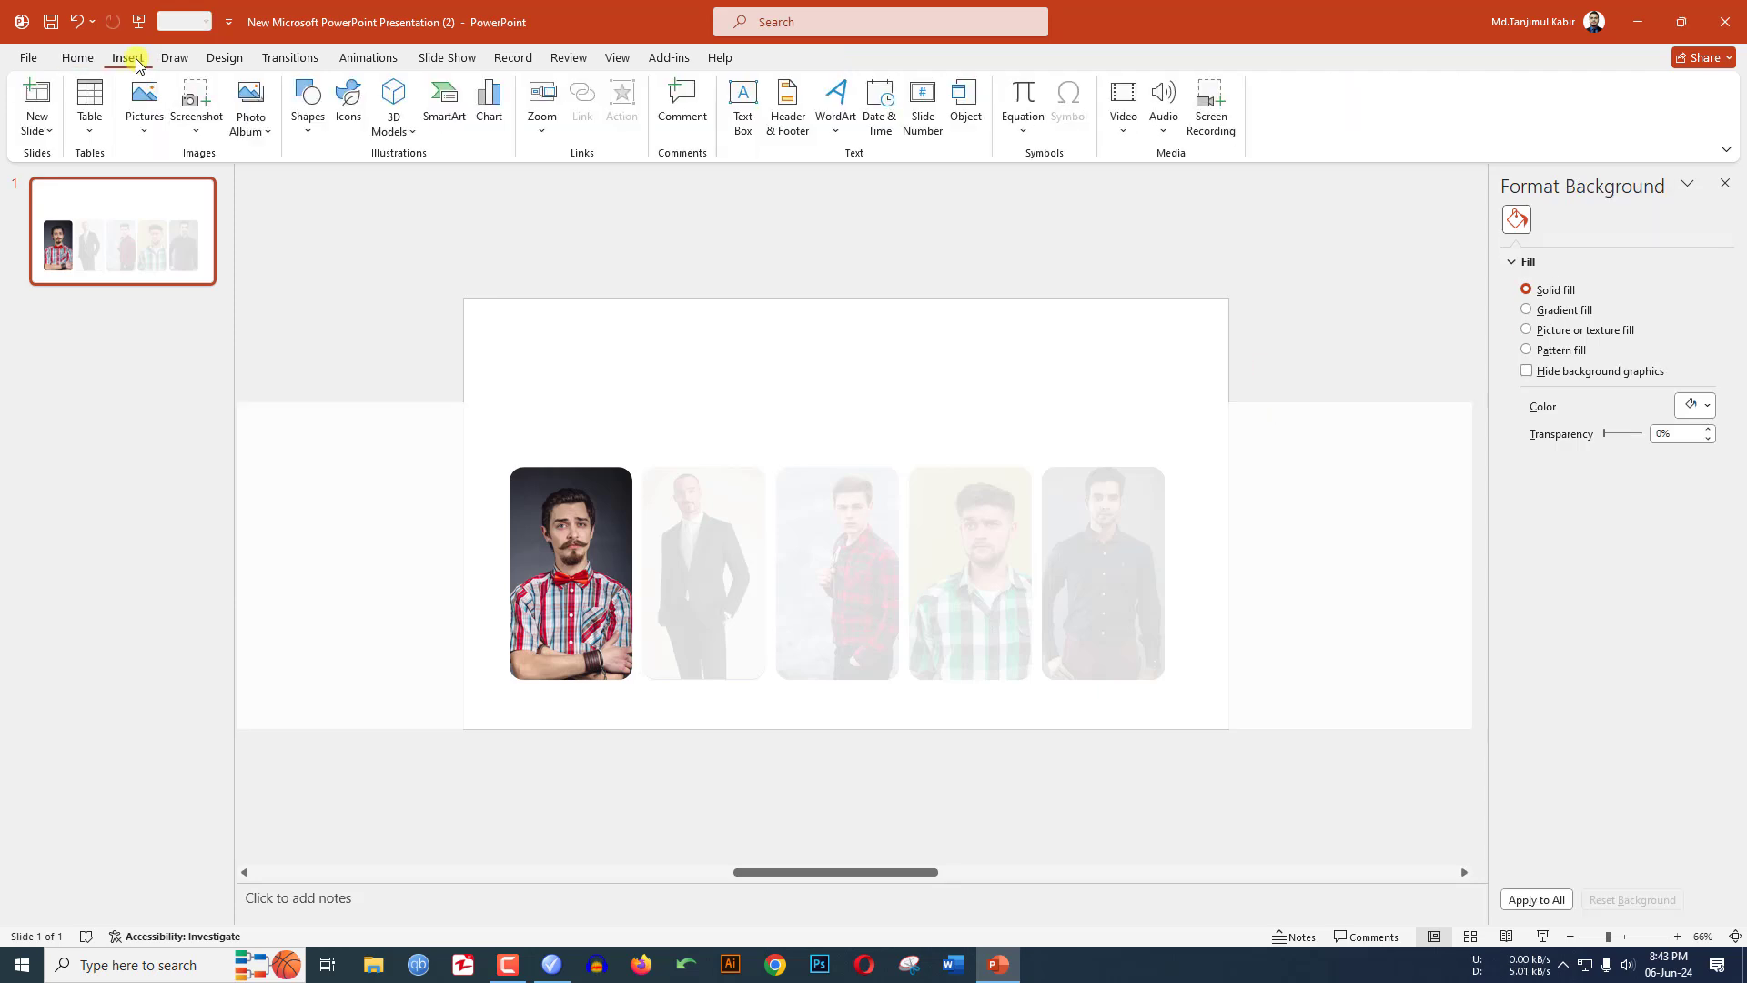
{"action": "left_click", "coordinate": [308, 128]}
{"action": "left_click", "coordinate": [300, 181]}
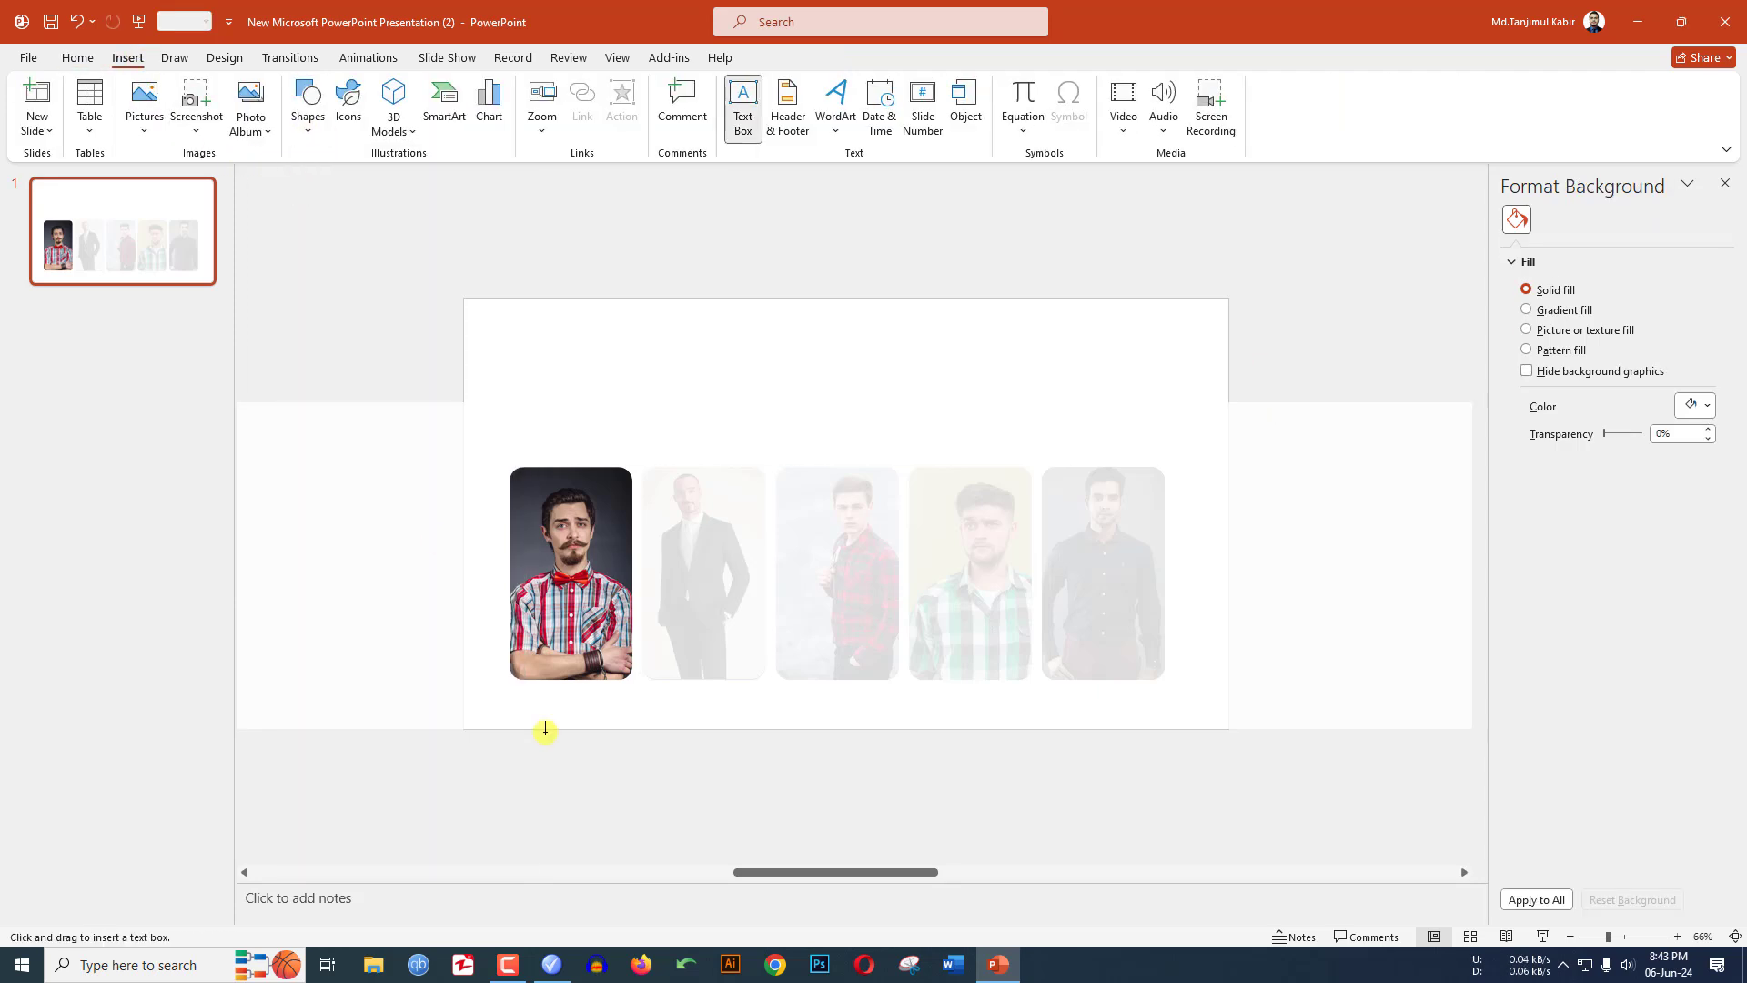
{"action": "left_click_drag", "start_coordinate": [519, 696], "coordinate": [623, 717]}
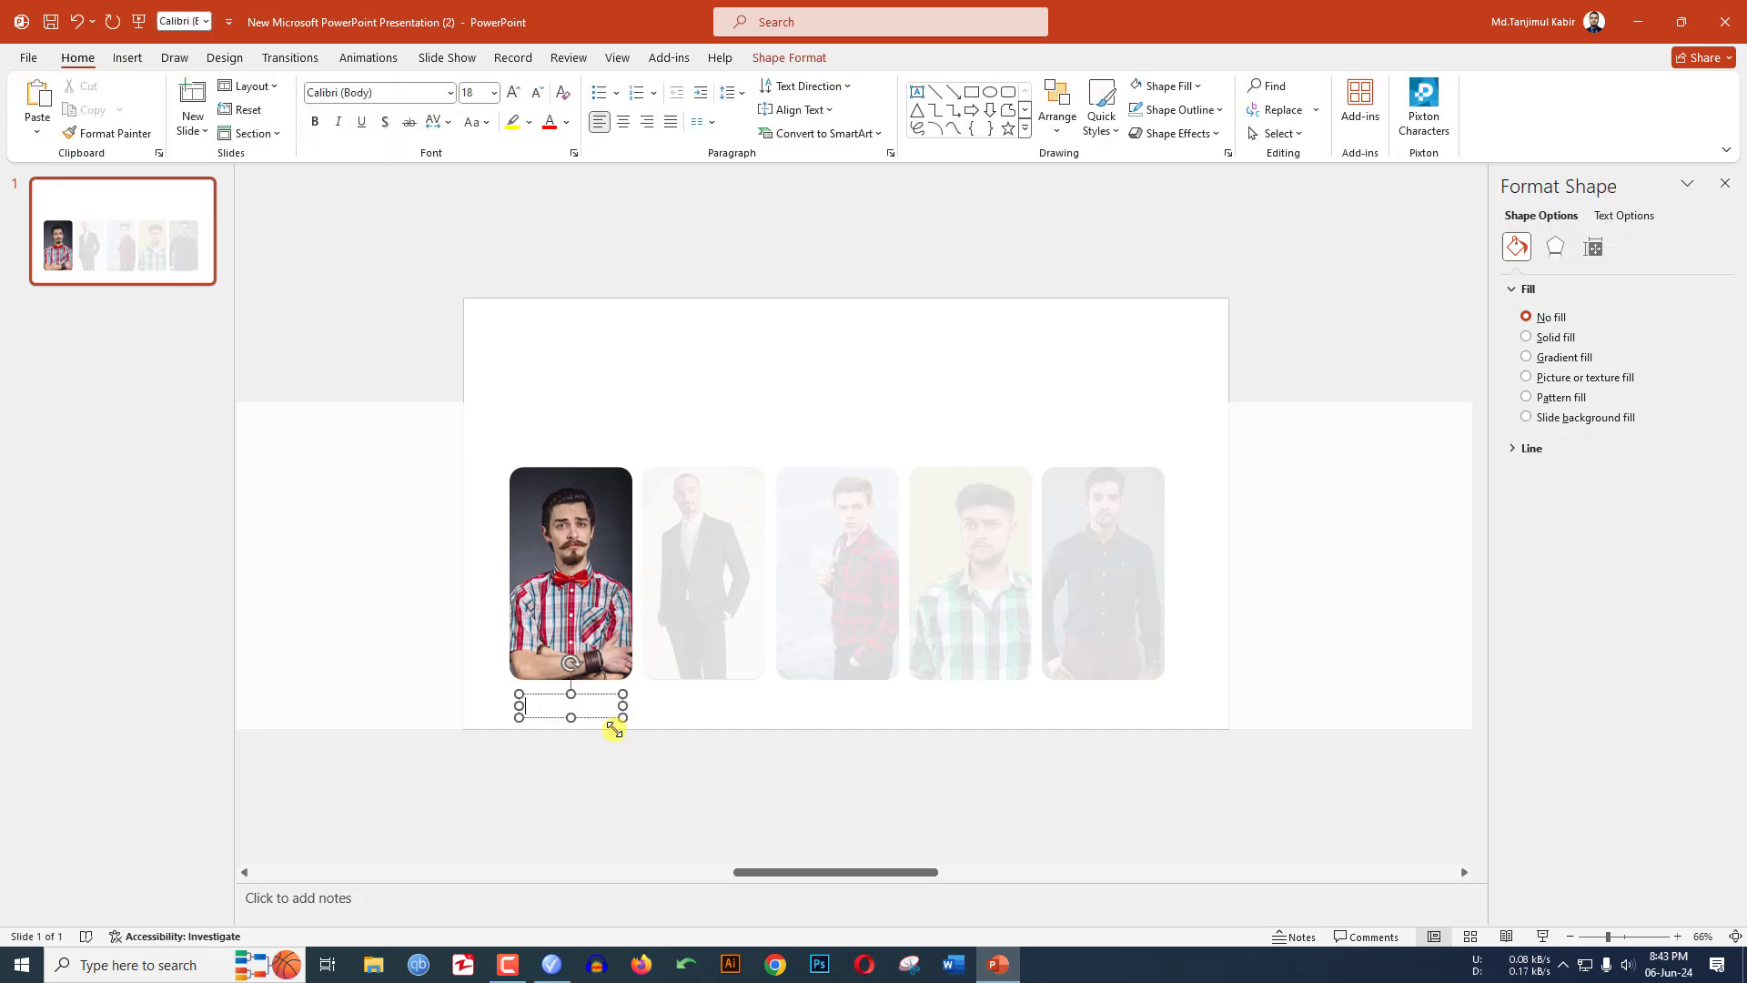
{"action": "type", "text": "YOUR"}
{"action": "key", "text": "BackSpace"}
{"action": "key", "text": "BackSpace"}
{"action": "key", "text": "BackSpace"}
{"action": "key", "text": "BackSpace"}
{"action": "type", "text": "NAME HERE"}
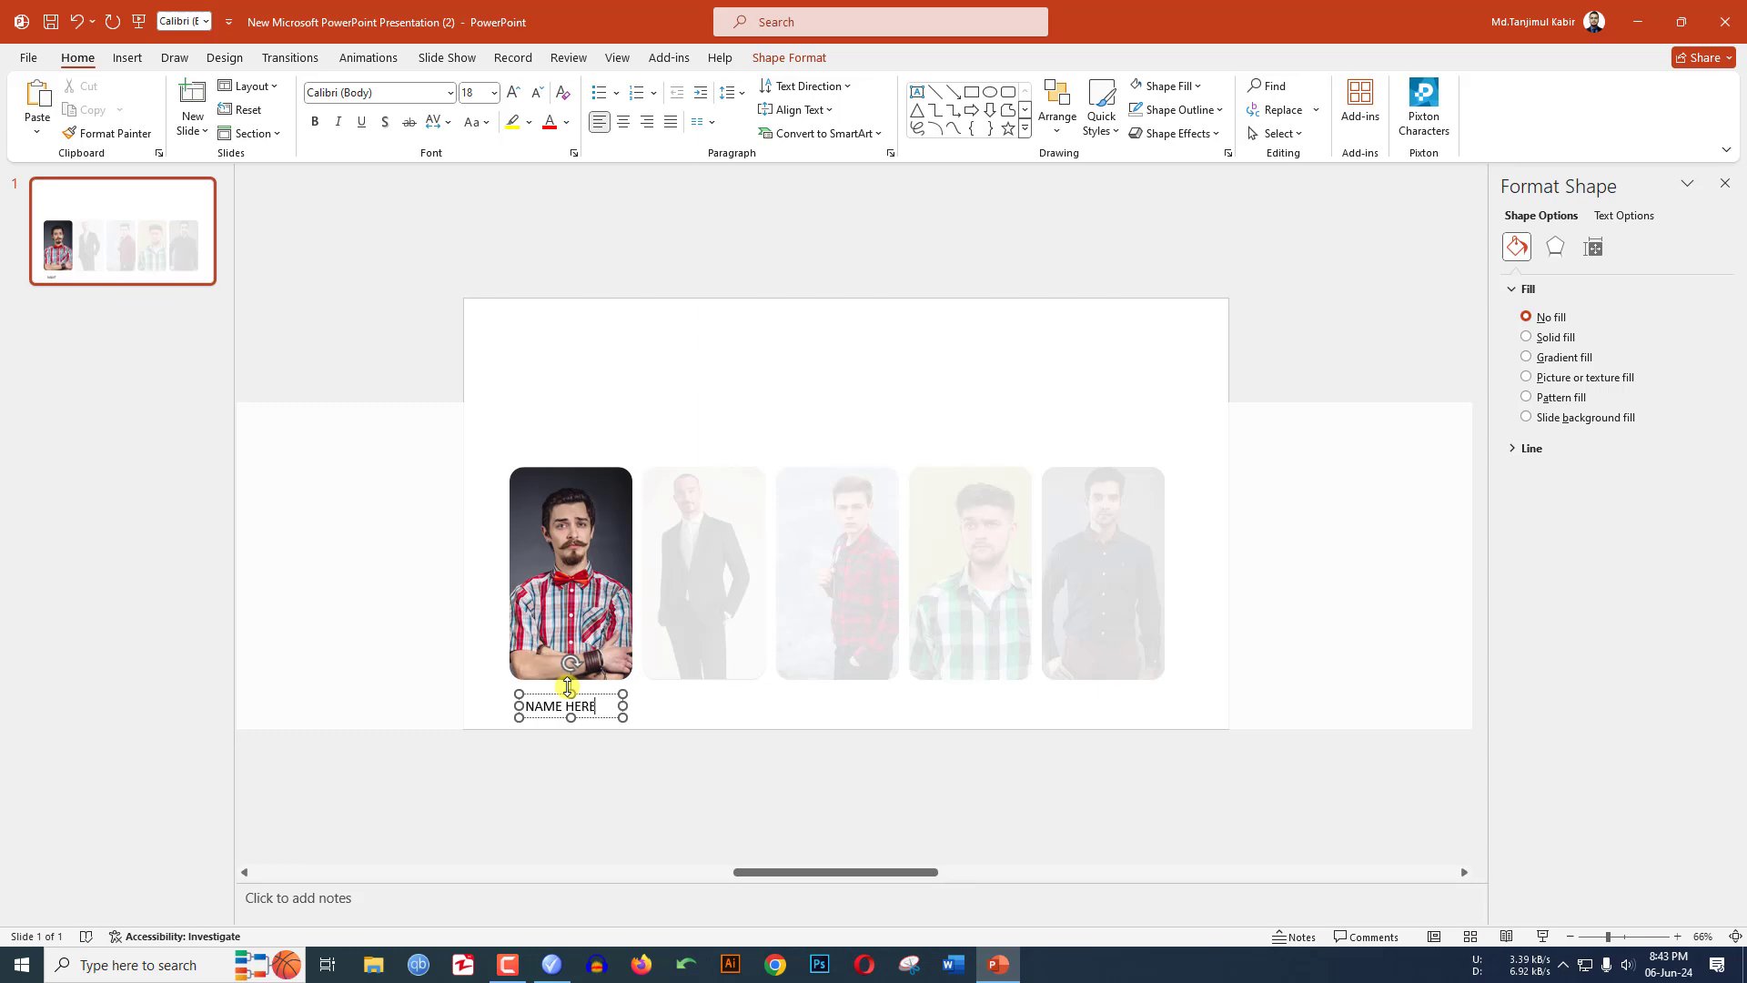
- Set the font of the NAME HERE text to LEMON MILK
{"action": "key", "text": "ctrl+a"}
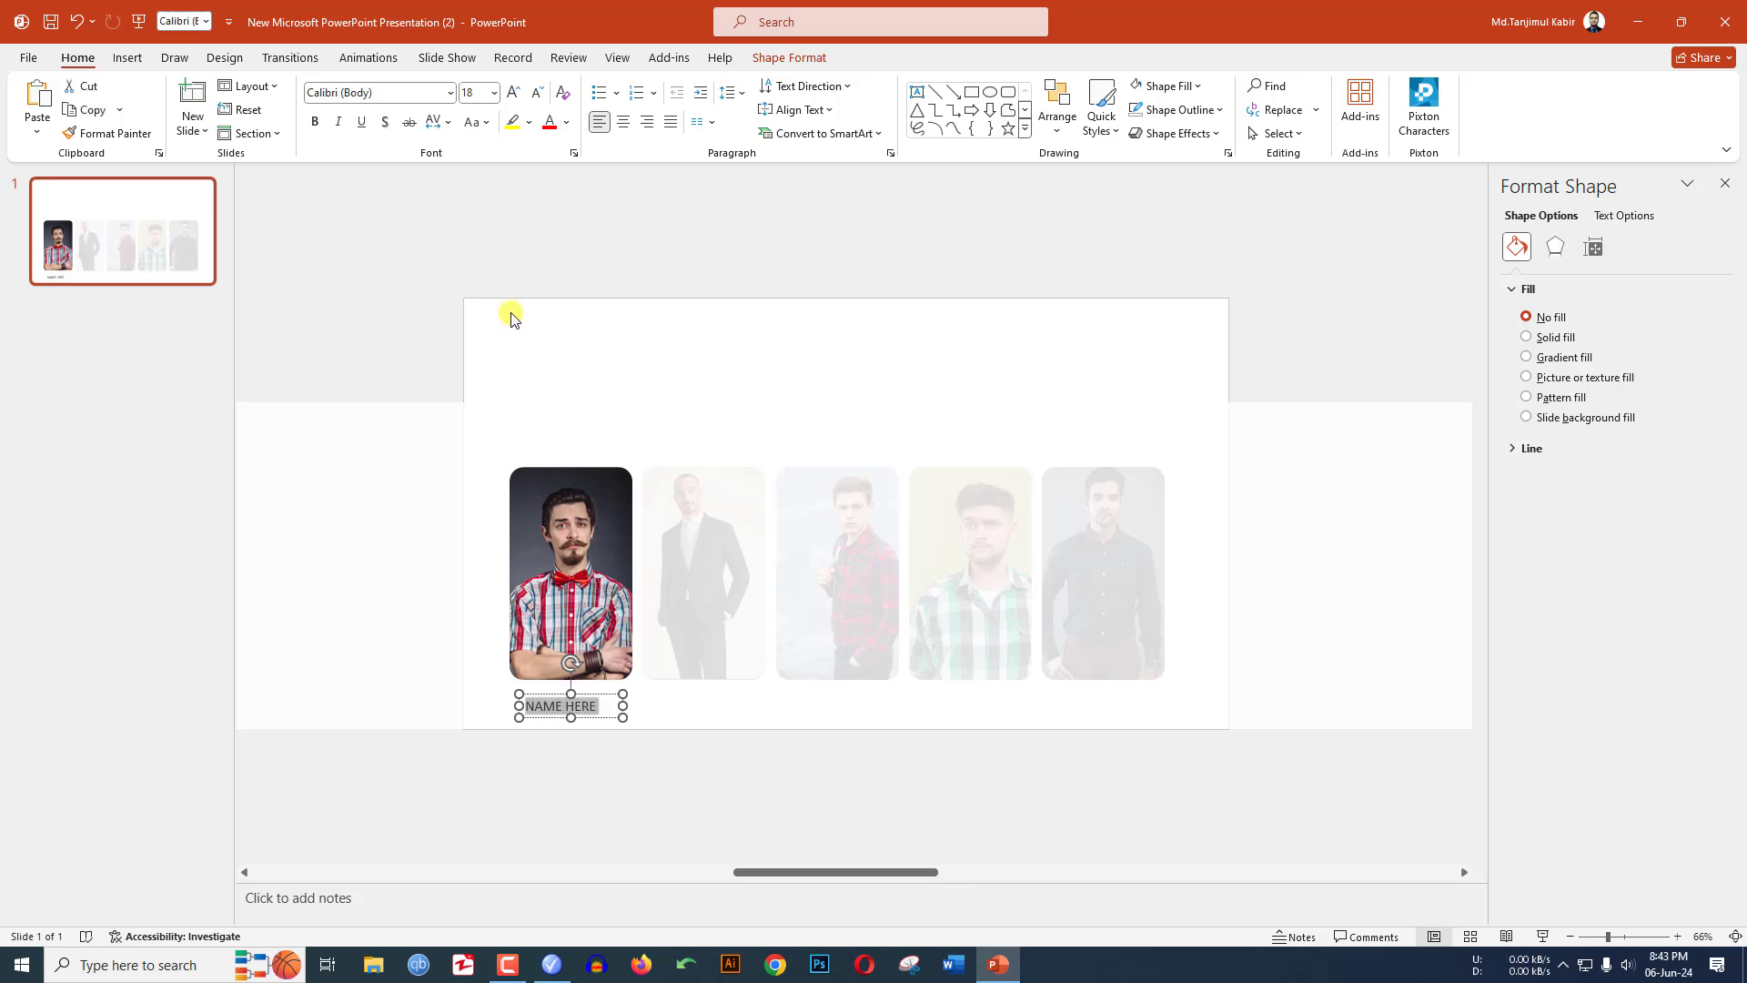
{"action": "left_click", "coordinate": [419, 92]}
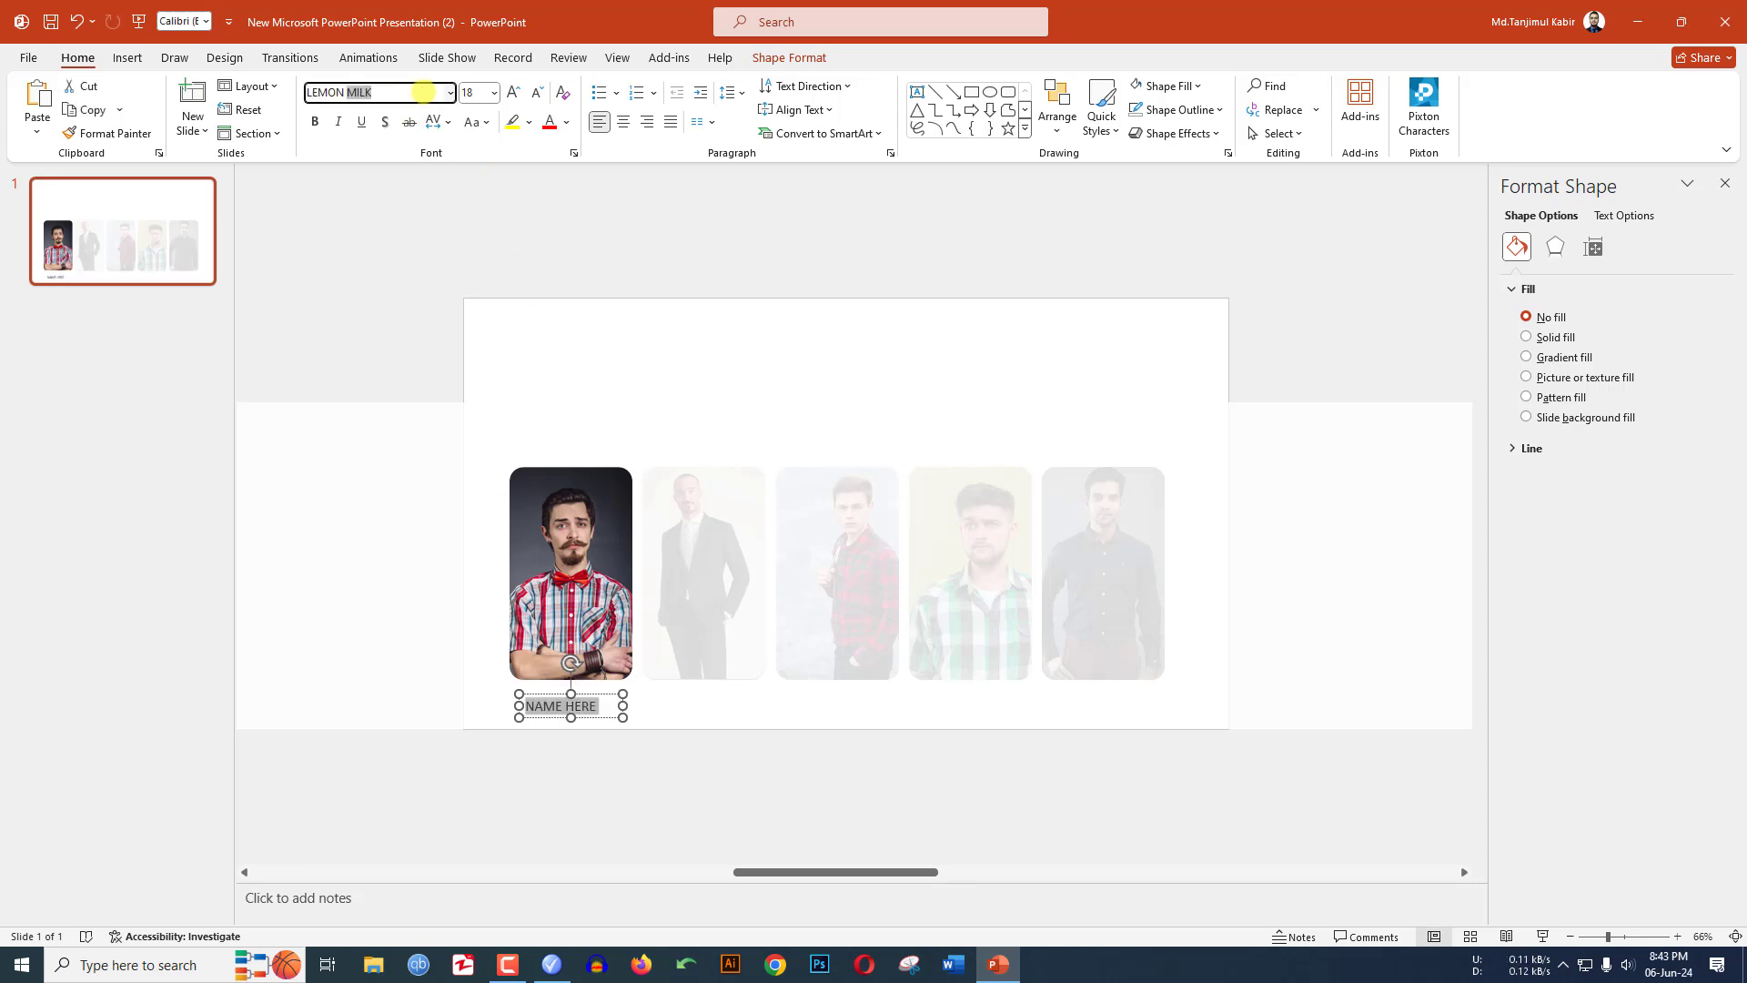
{"action": "key", "text": "Return"}
{"action": "left_click", "coordinate": [637, 703]}
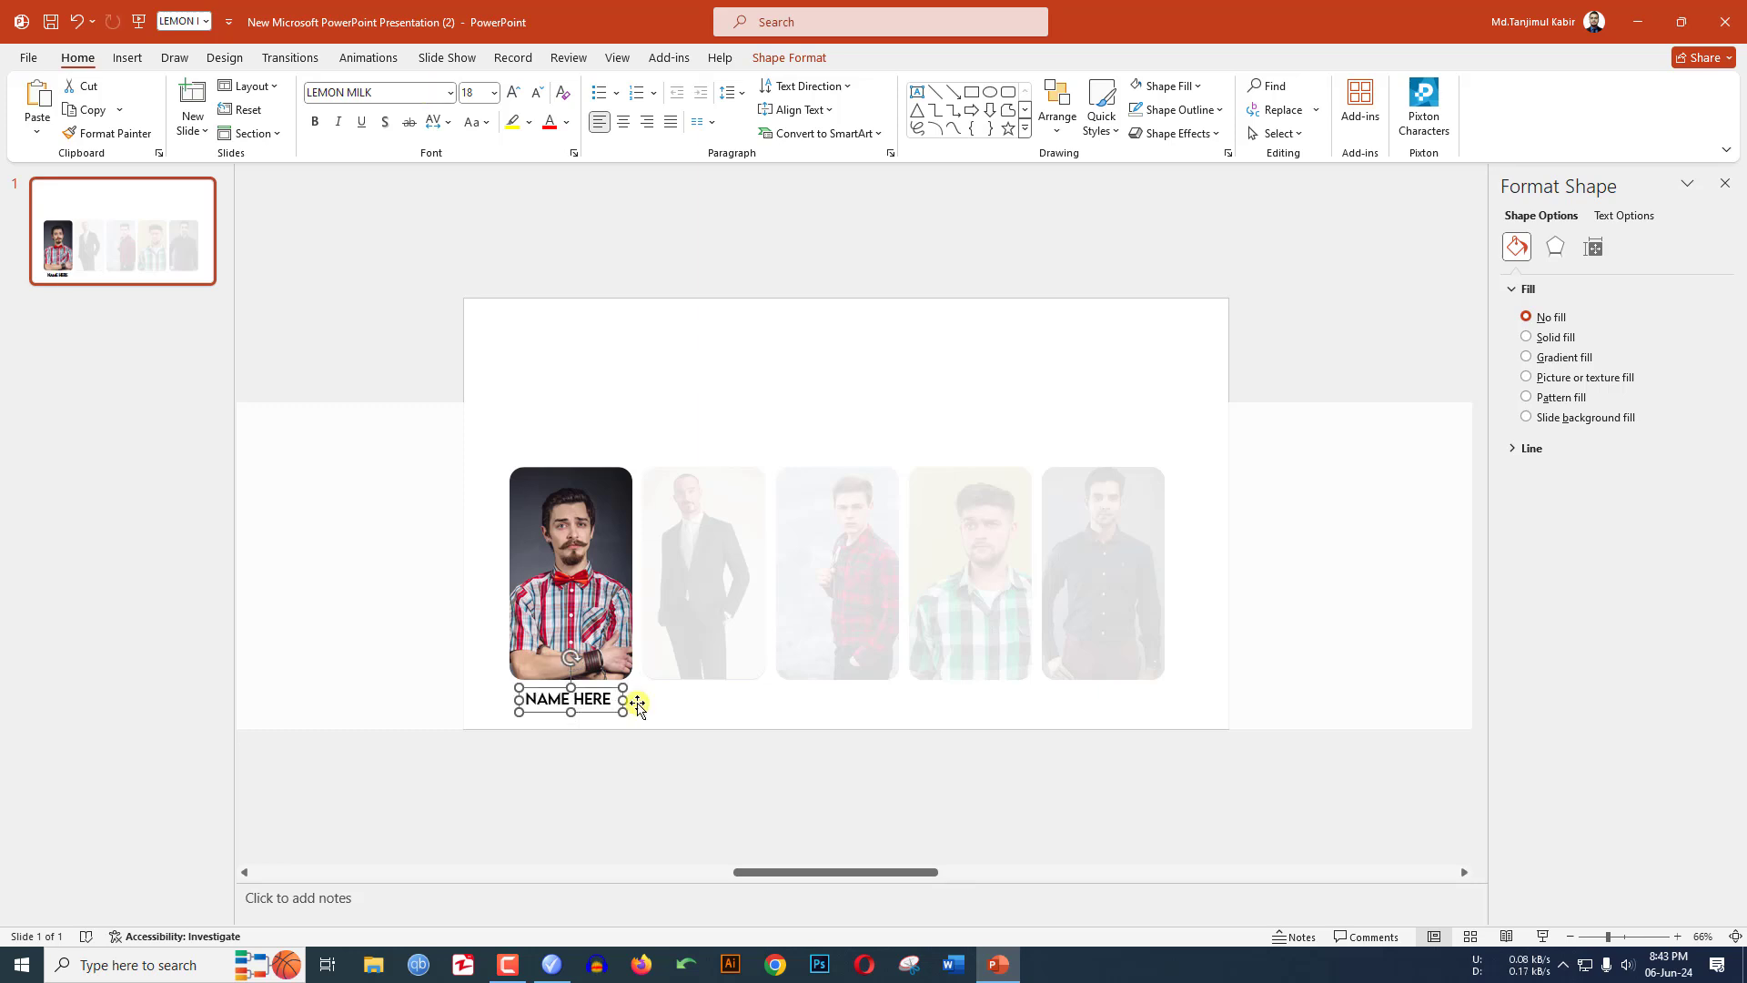
- Copy the NAME HERE label under each of the other four portraits at equal spacing
{"action": "left_click_drag", "start_coordinate": [608, 714], "coordinate": [718, 716]}
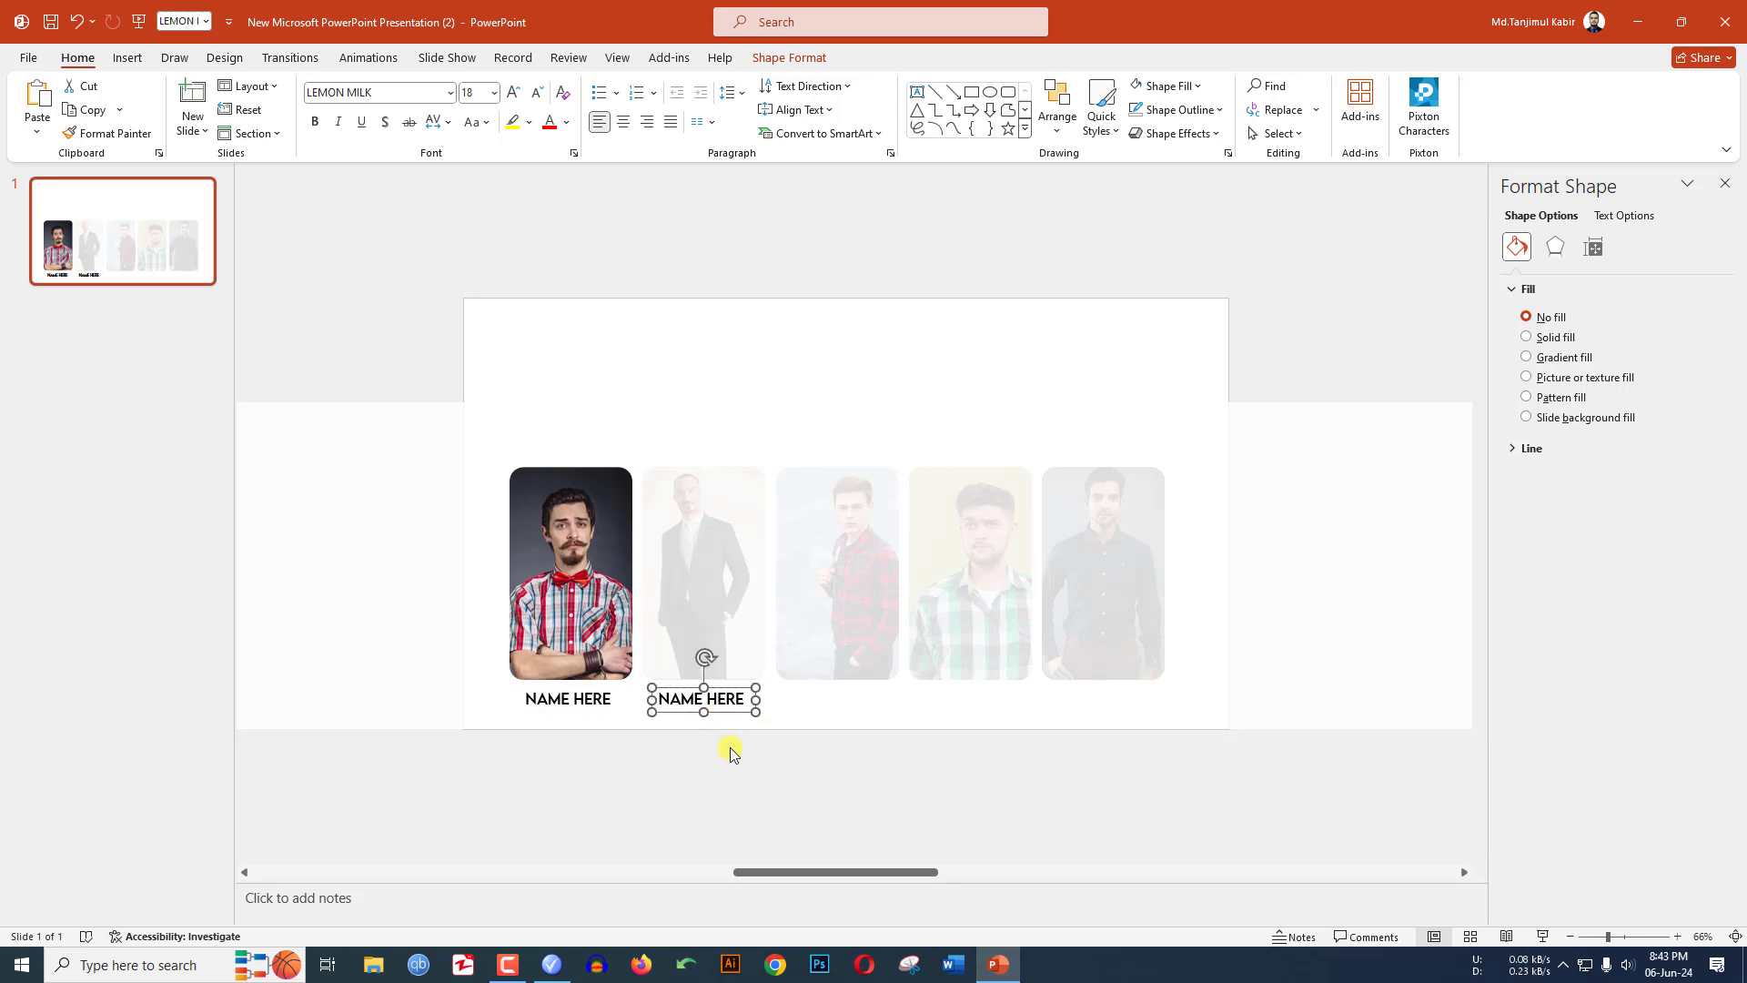
{"action": "key", "text": "ctrl+d"}
{"action": "key", "text": "ctrl+d"}
{"action": "key", "text": "ctrl+d"}
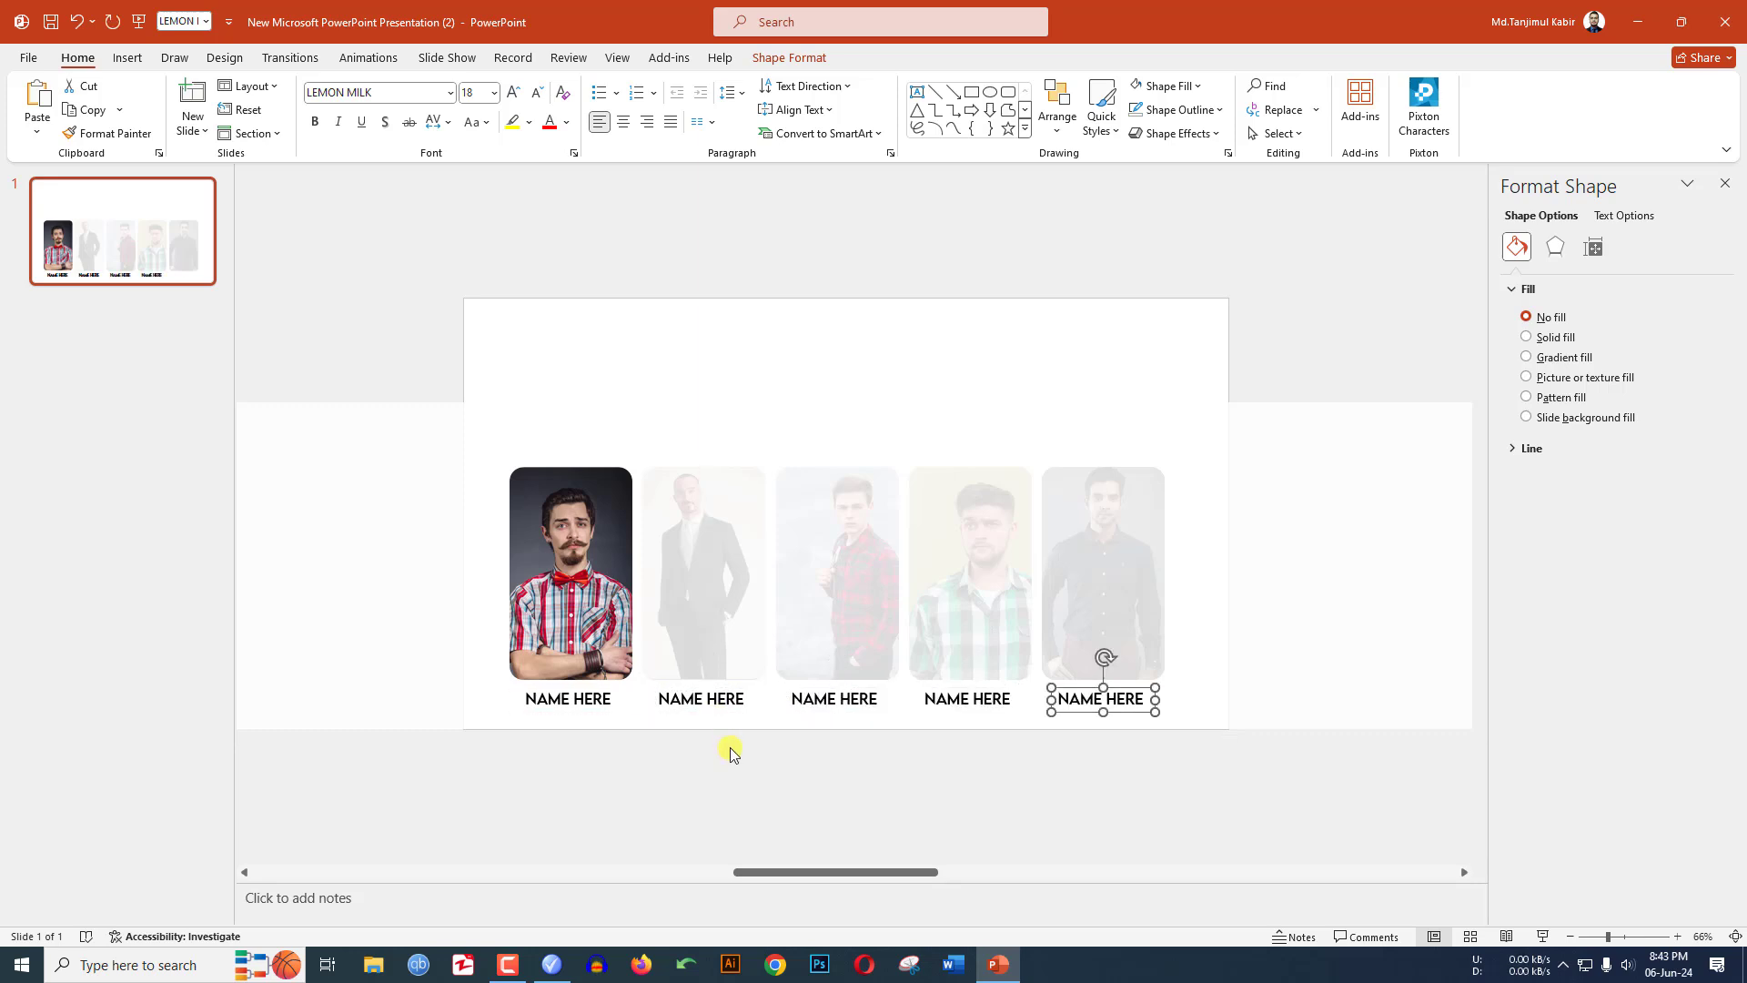
{"action": "left_click", "coordinate": [1005, 765]}
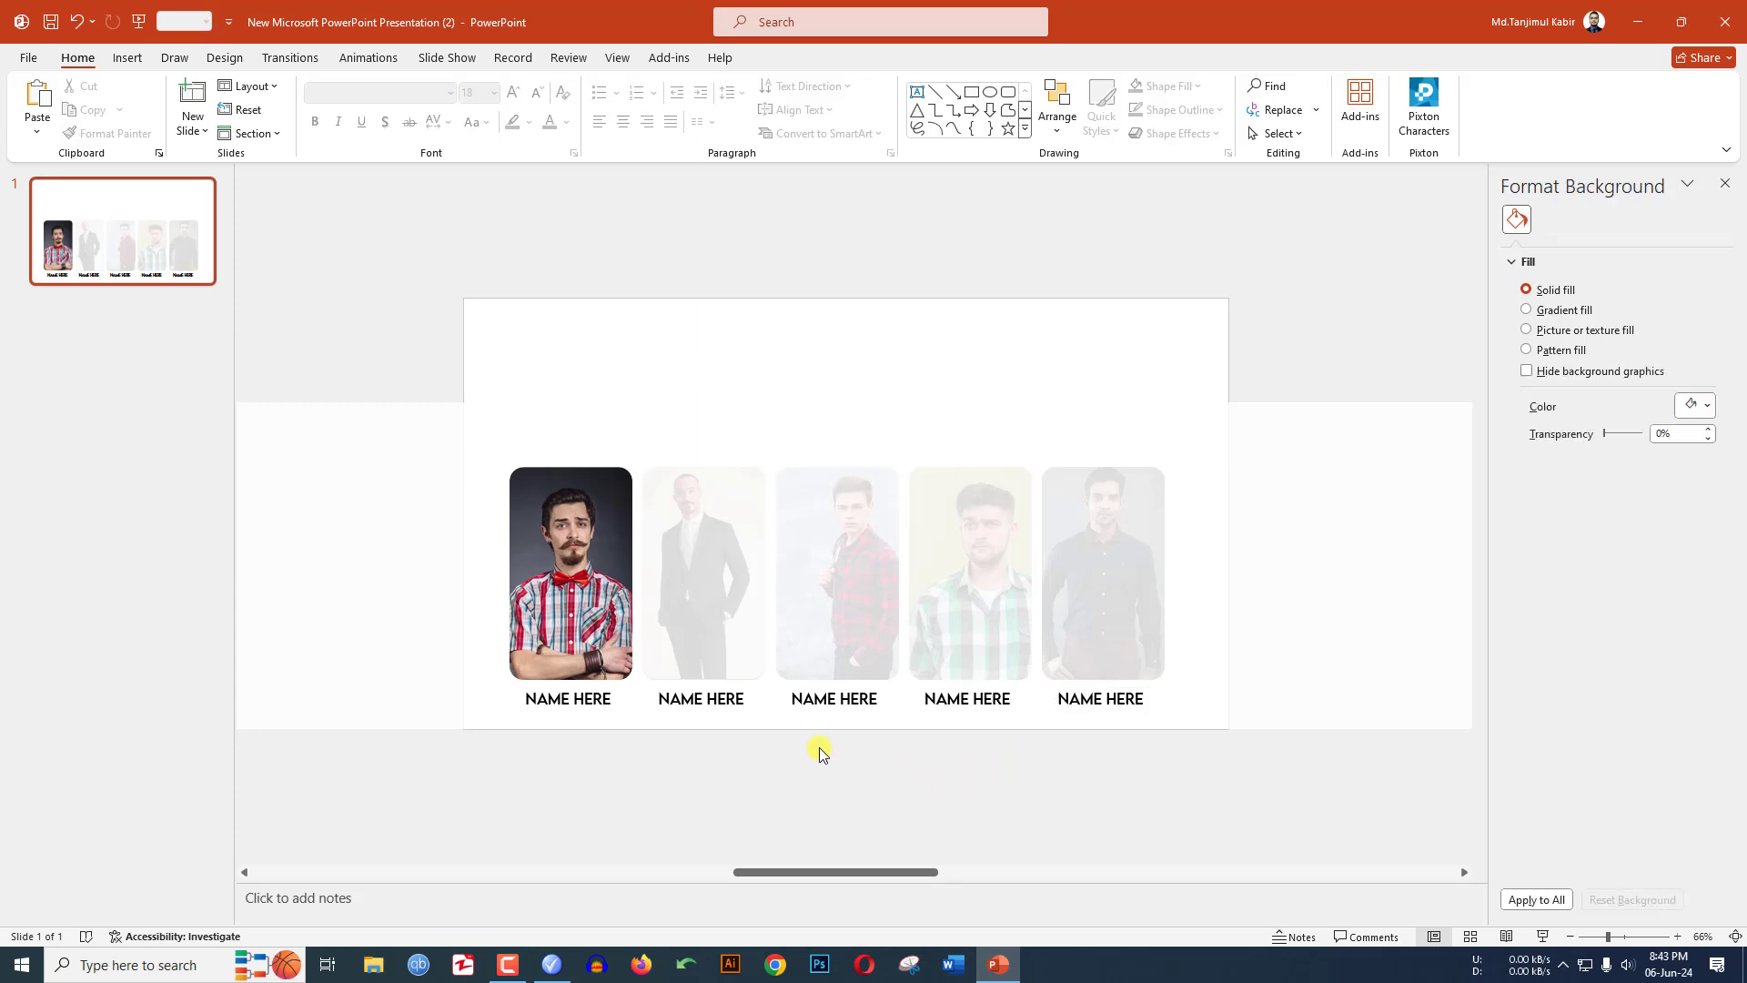
- Insert a text box across the upper part of the slide with the title text "Our Members"
{"action": "left_click", "coordinate": [127, 57]}
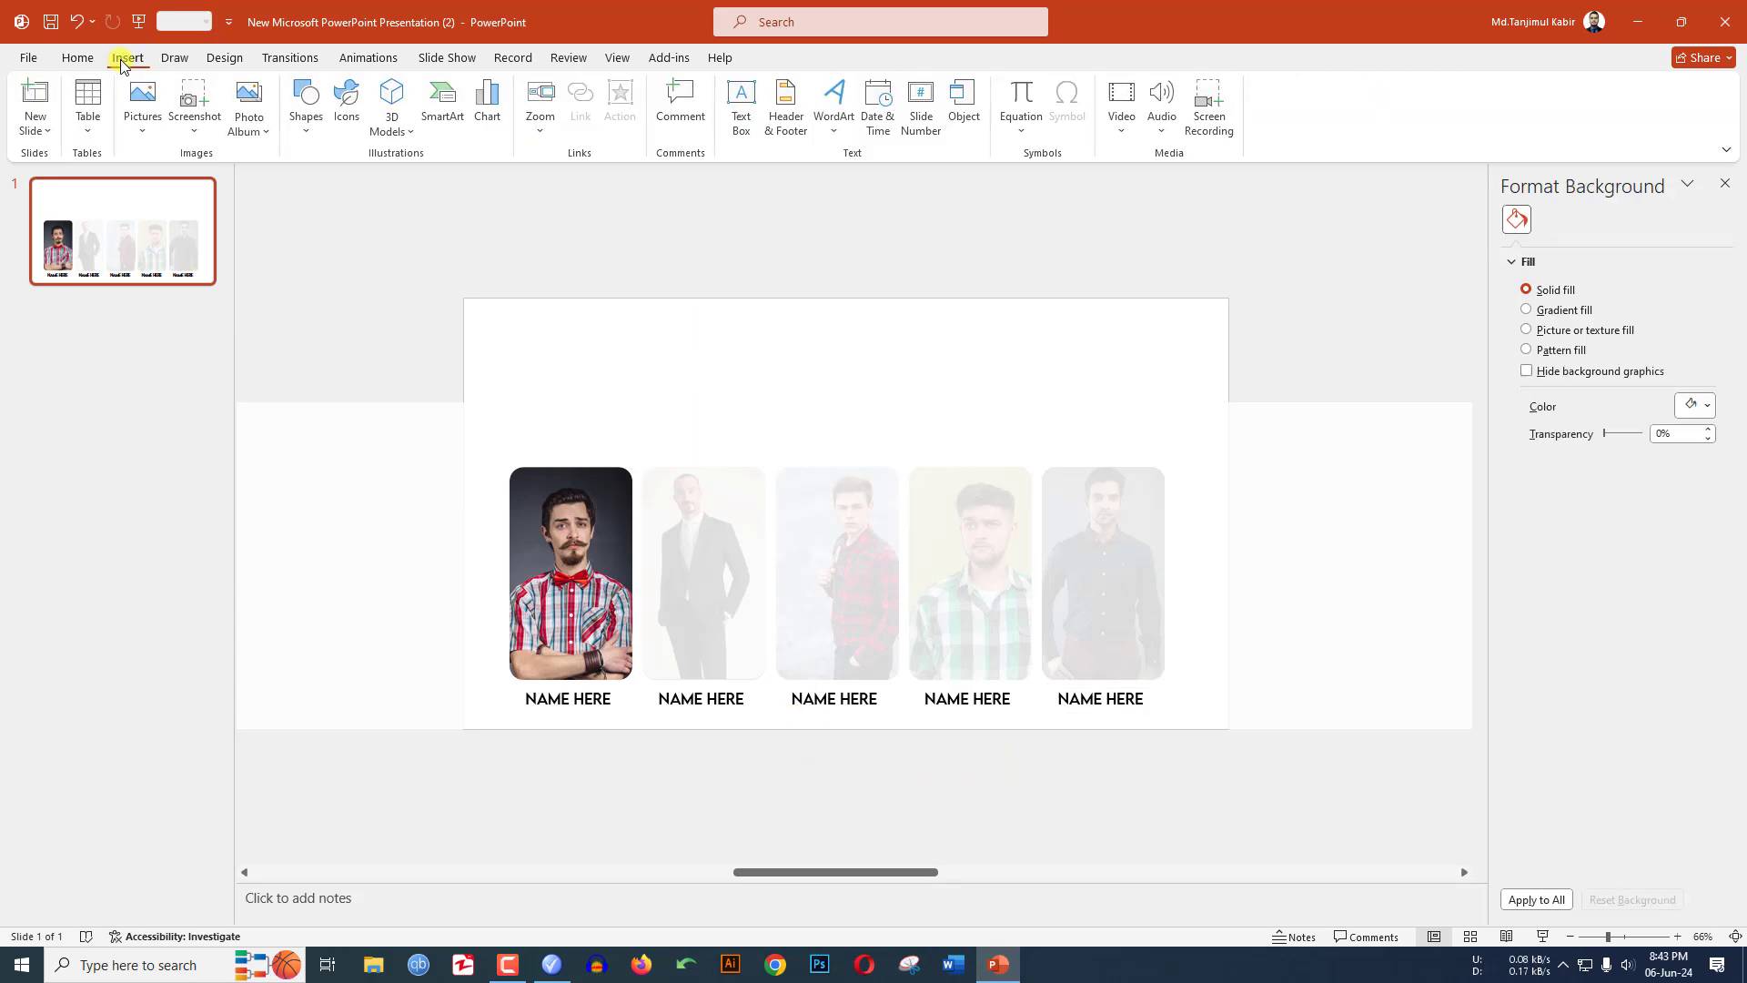
{"action": "left_click", "coordinate": [310, 133]}
{"action": "left_click", "coordinate": [301, 185]}
{"action": "left_click_drag", "start_coordinate": [623, 320], "coordinate": [1010, 379]}
{"action": "type", "text": "Our Members"}
{"action": "key", "text": "ctrl+a"}
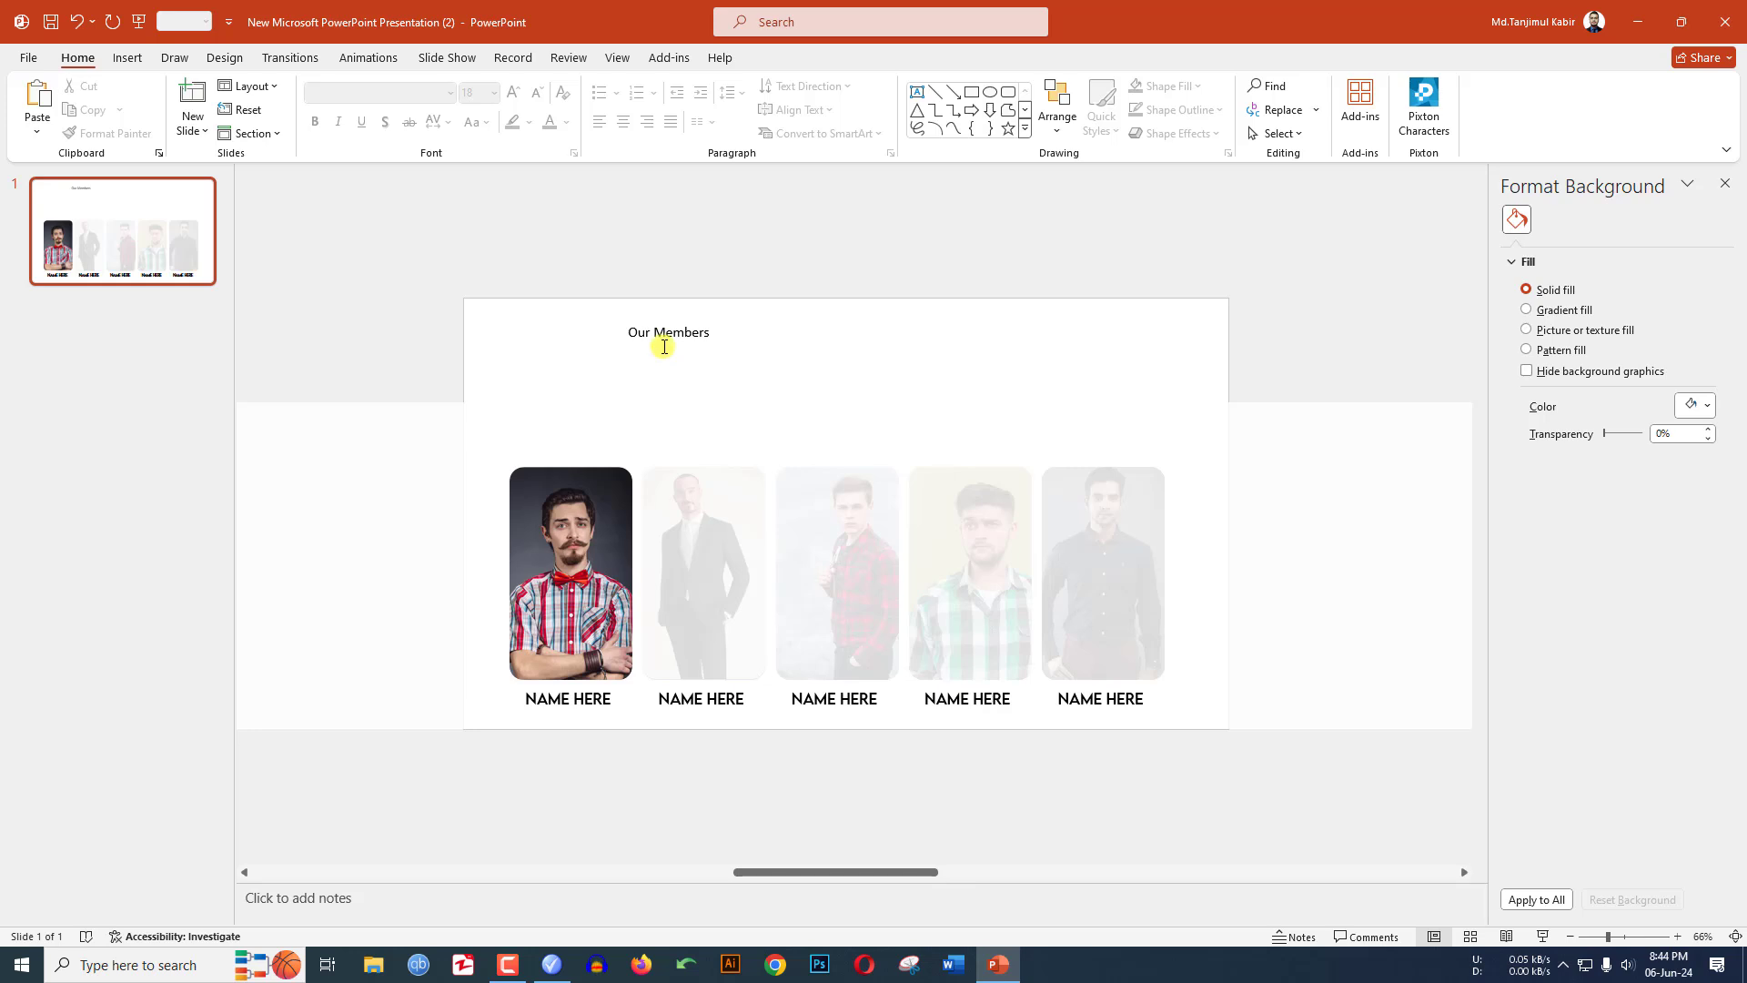
- Set the Our Members title to the Brush Script MT font at 72 pt
{"action": "double_click", "coordinate": [664, 339]}
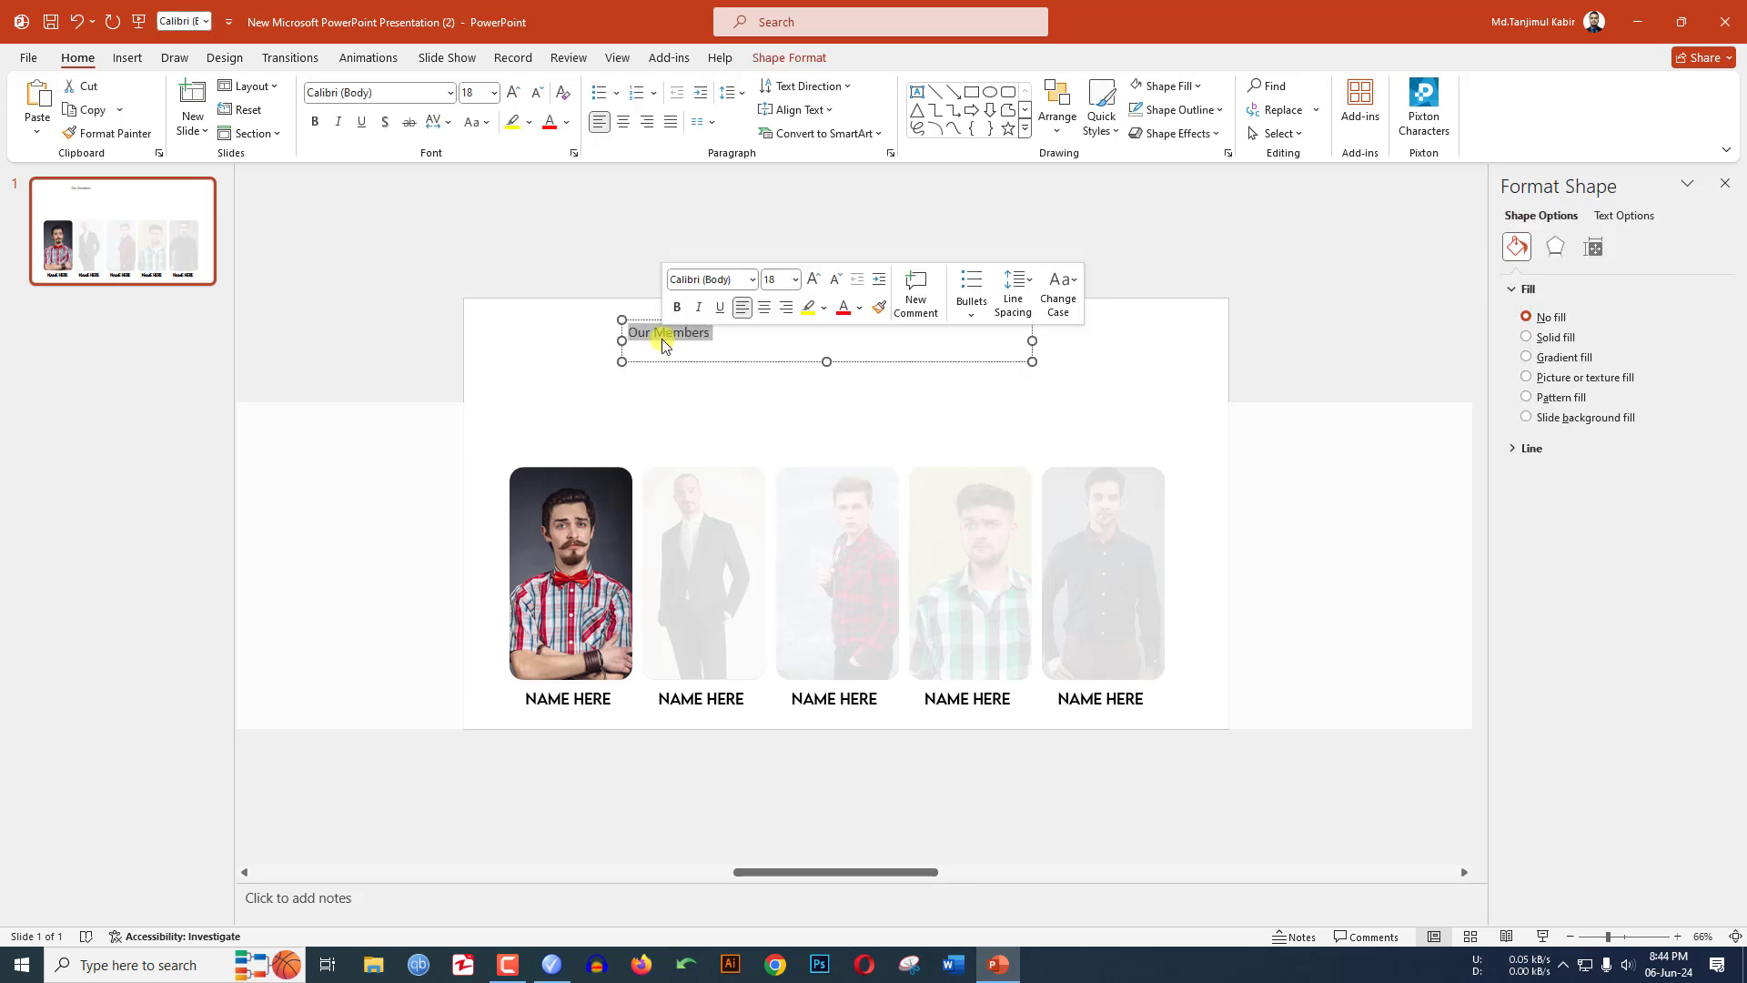
{"action": "left_click", "coordinate": [414, 92]}
{"action": "type", "text": "Brush Script MT"}
{"action": "key", "text": "Return"}
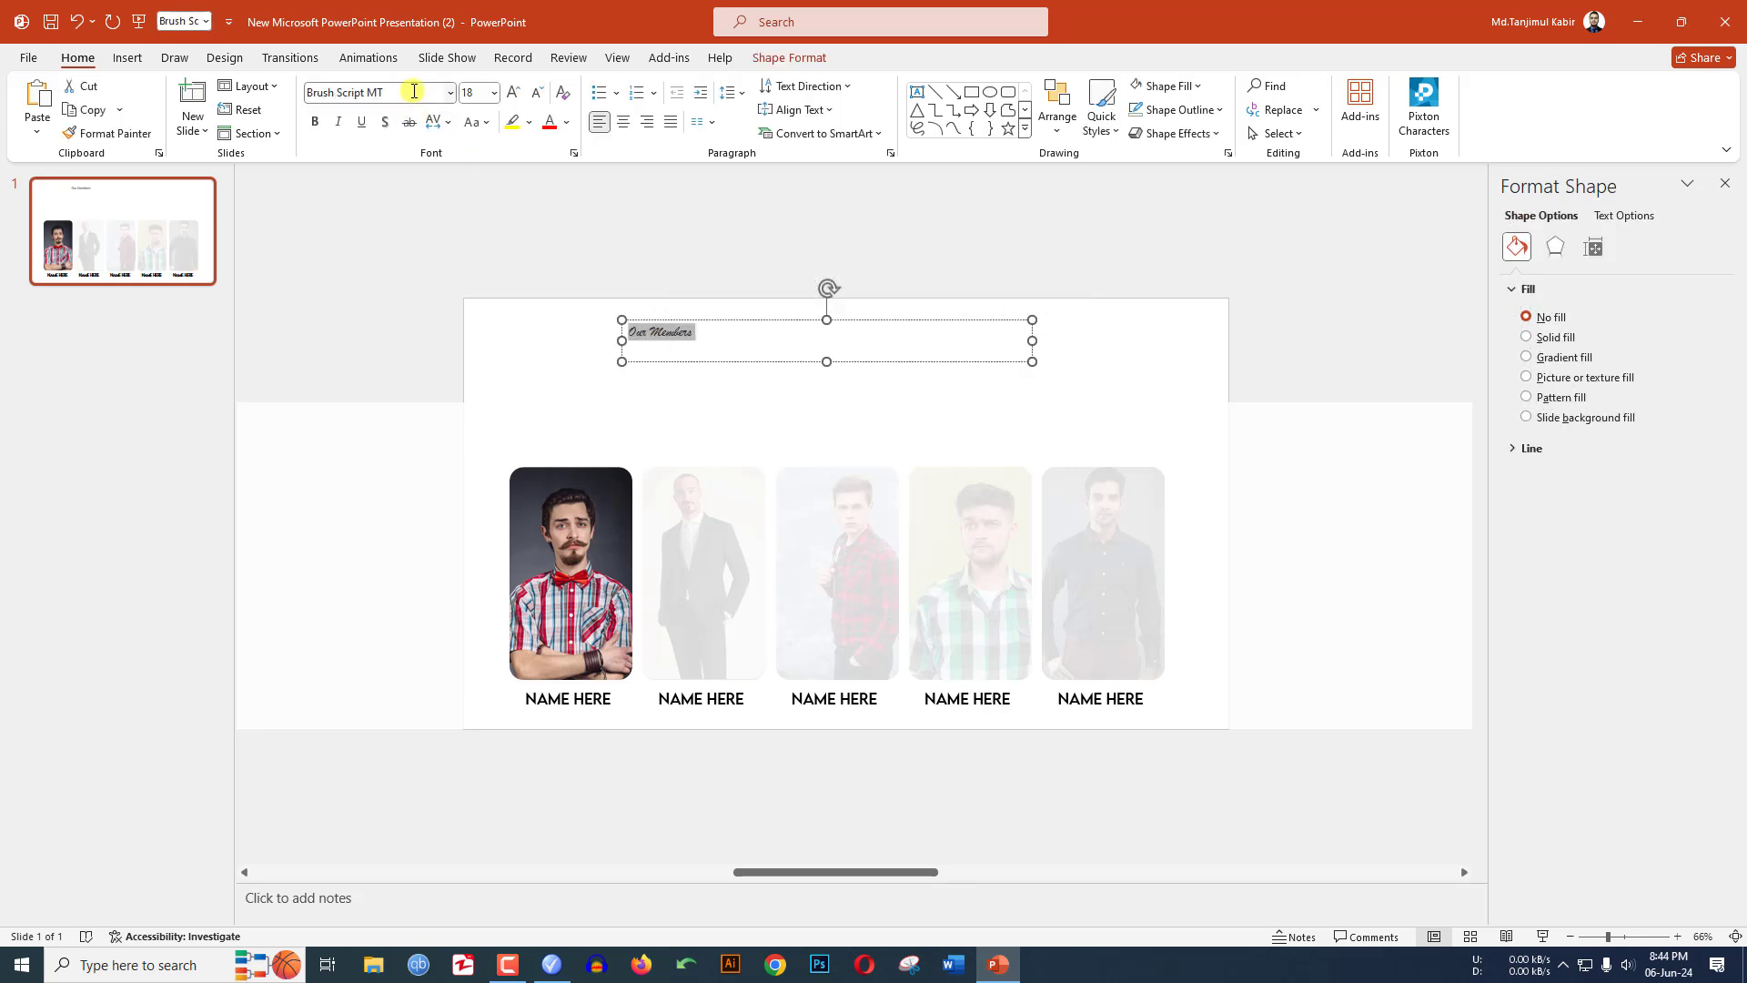
{"action": "left_click", "coordinate": [514, 91]}
{"action": "left_click", "coordinate": [514, 92]}
{"action": "left_click", "coordinate": [515, 92]}
{"action": "left_click", "coordinate": [515, 92]}
{"action": "left_click", "coordinate": [514, 92]}
{"action": "left_click", "coordinate": [514, 92]}
{"action": "left_click", "coordinate": [514, 92]}
{"action": "left_click", "coordinate": [514, 92]}
- Center the Our Members text in its box, nudge the box slightly upward and enlarge the text to 88 pt
{"action": "left_click", "coordinate": [514, 92]}
{"action": "left_click", "coordinate": [515, 92]}
{"action": "left_click", "coordinate": [514, 92]}
{"action": "left_click", "coordinate": [514, 92]}
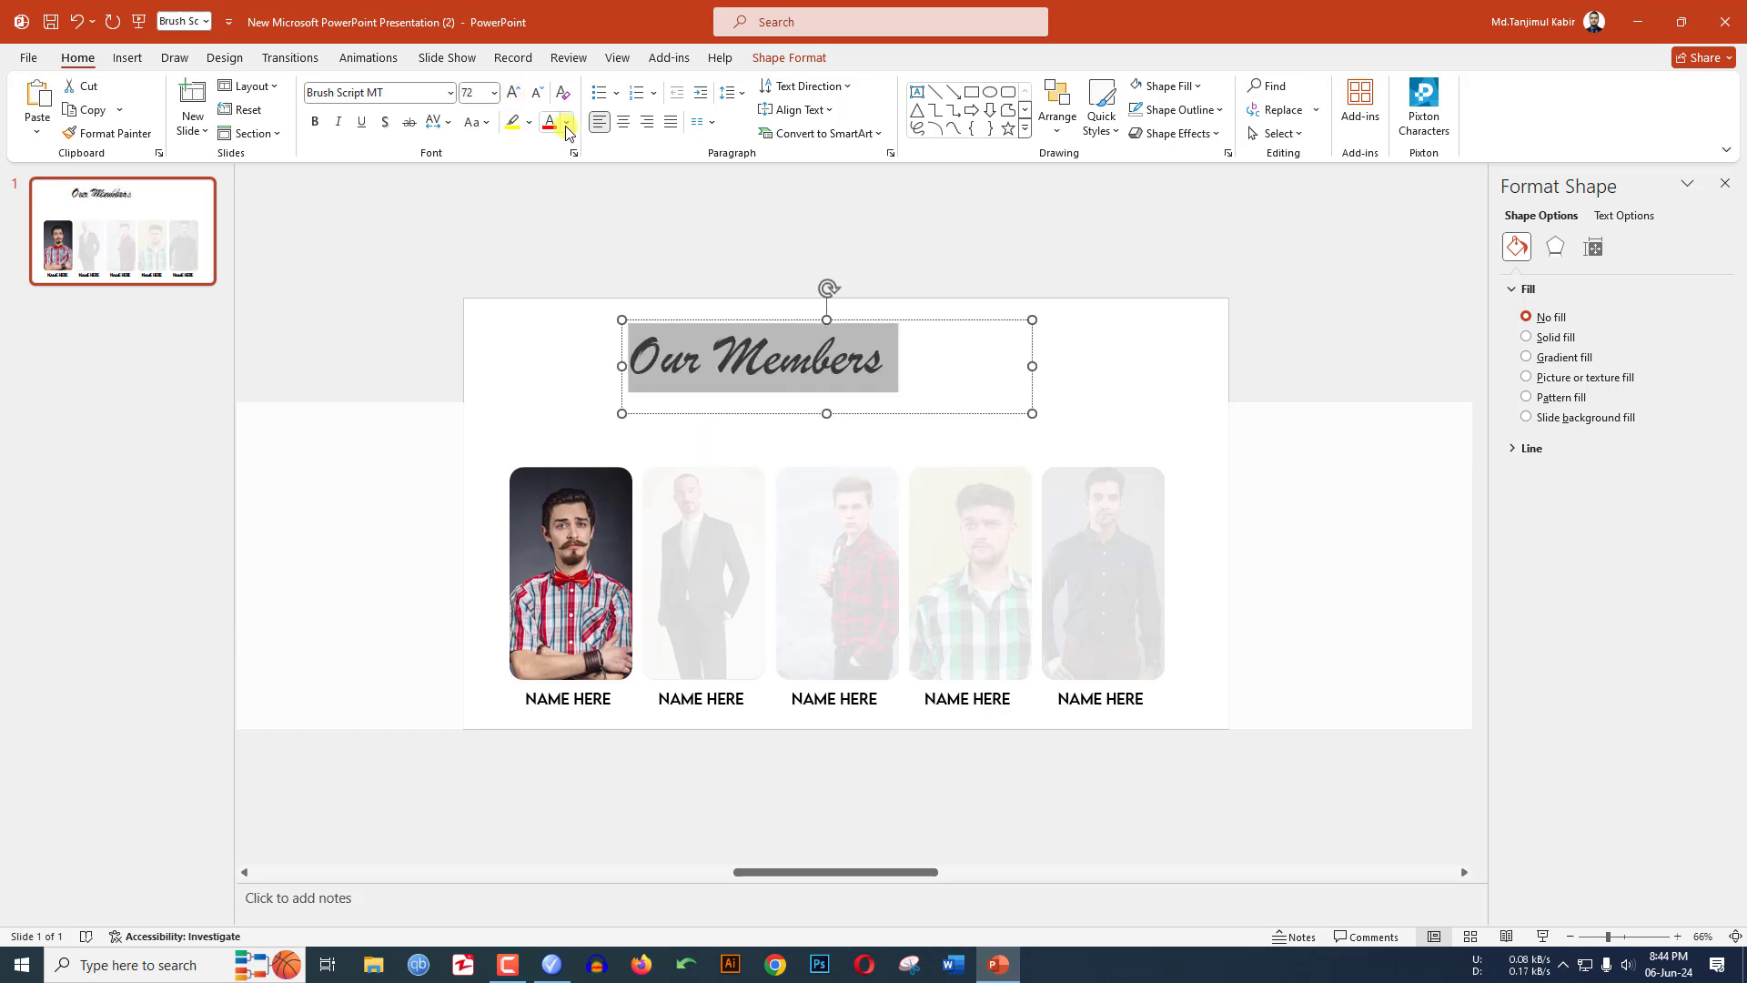
{"action": "left_click", "coordinate": [623, 121]}
{"action": "left_click_drag", "start_coordinate": [857, 322], "coordinate": [851, 313]}
{"action": "triple_click", "coordinate": [808, 349]}
{"action": "left_click", "coordinate": [514, 92]}
{"action": "left_click", "coordinate": [514, 92]}
{"action": "left_click", "coordinate": [846, 309]}
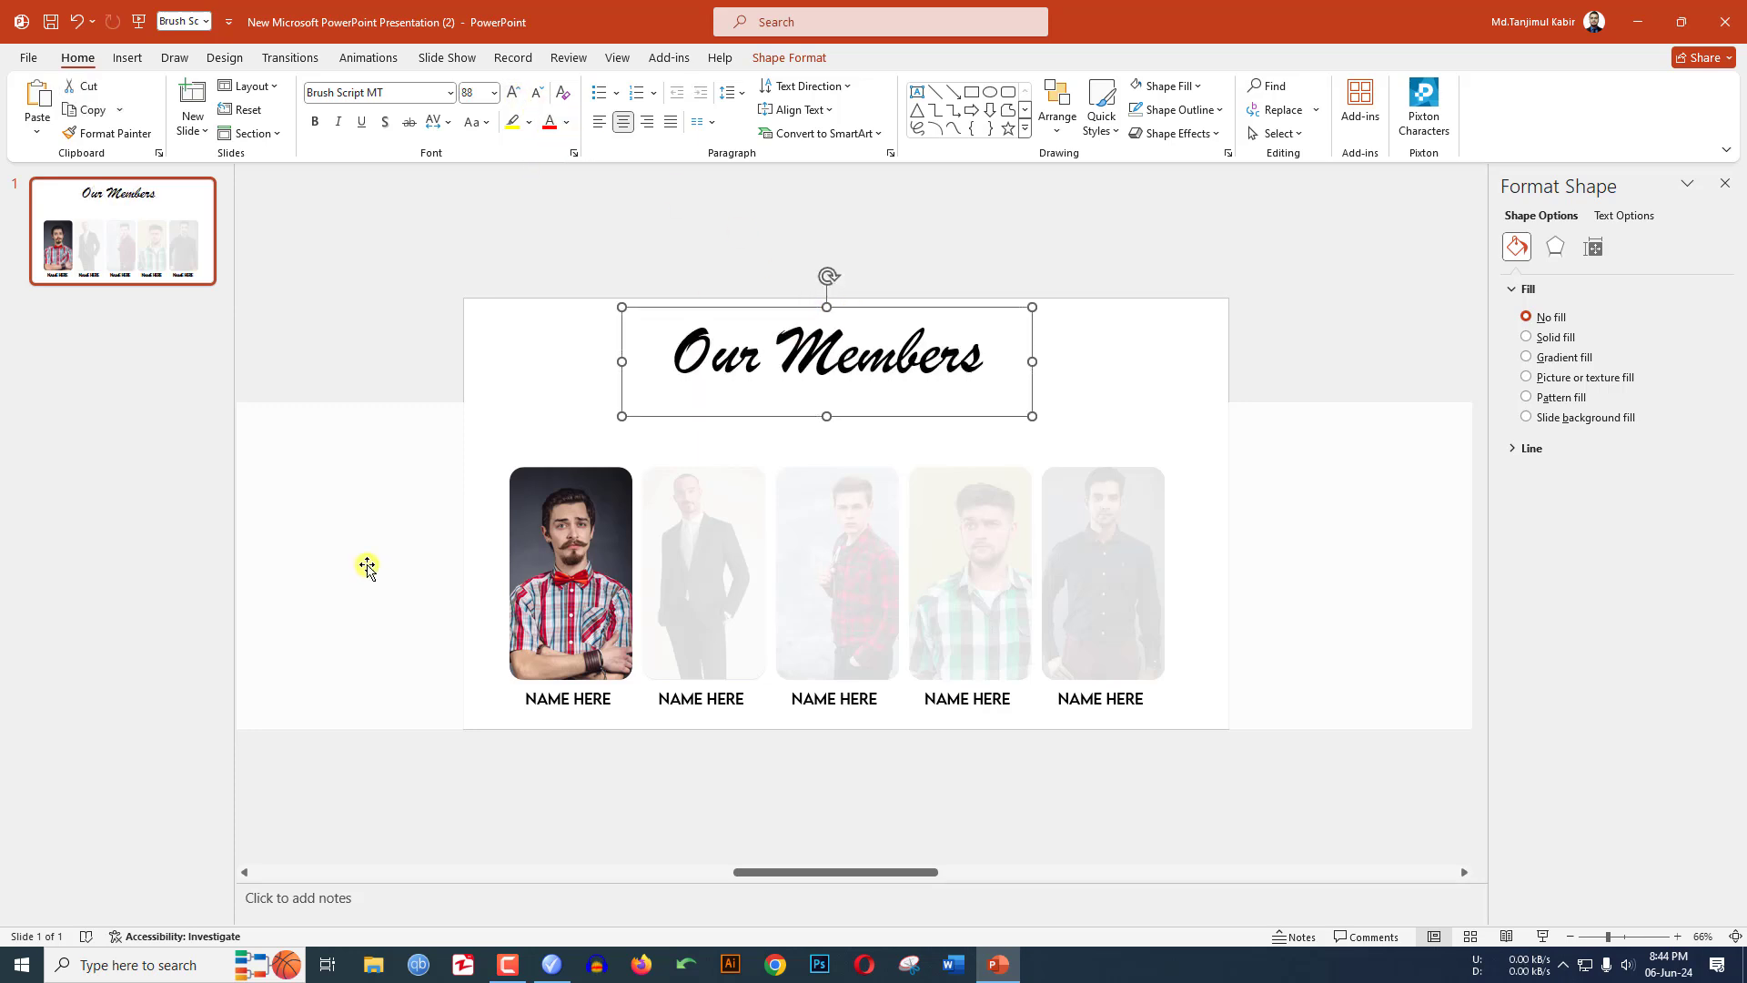
- Shift the white band left until its card-shaped opening lies off the slide and all five portraits are faded
{"action": "scroll", "coordinate": [384, 557], "scroll_direction": "down", "scroll_amount": 3, "text": "ctrl"}
{"action": "left_click", "coordinate": [602, 551]}
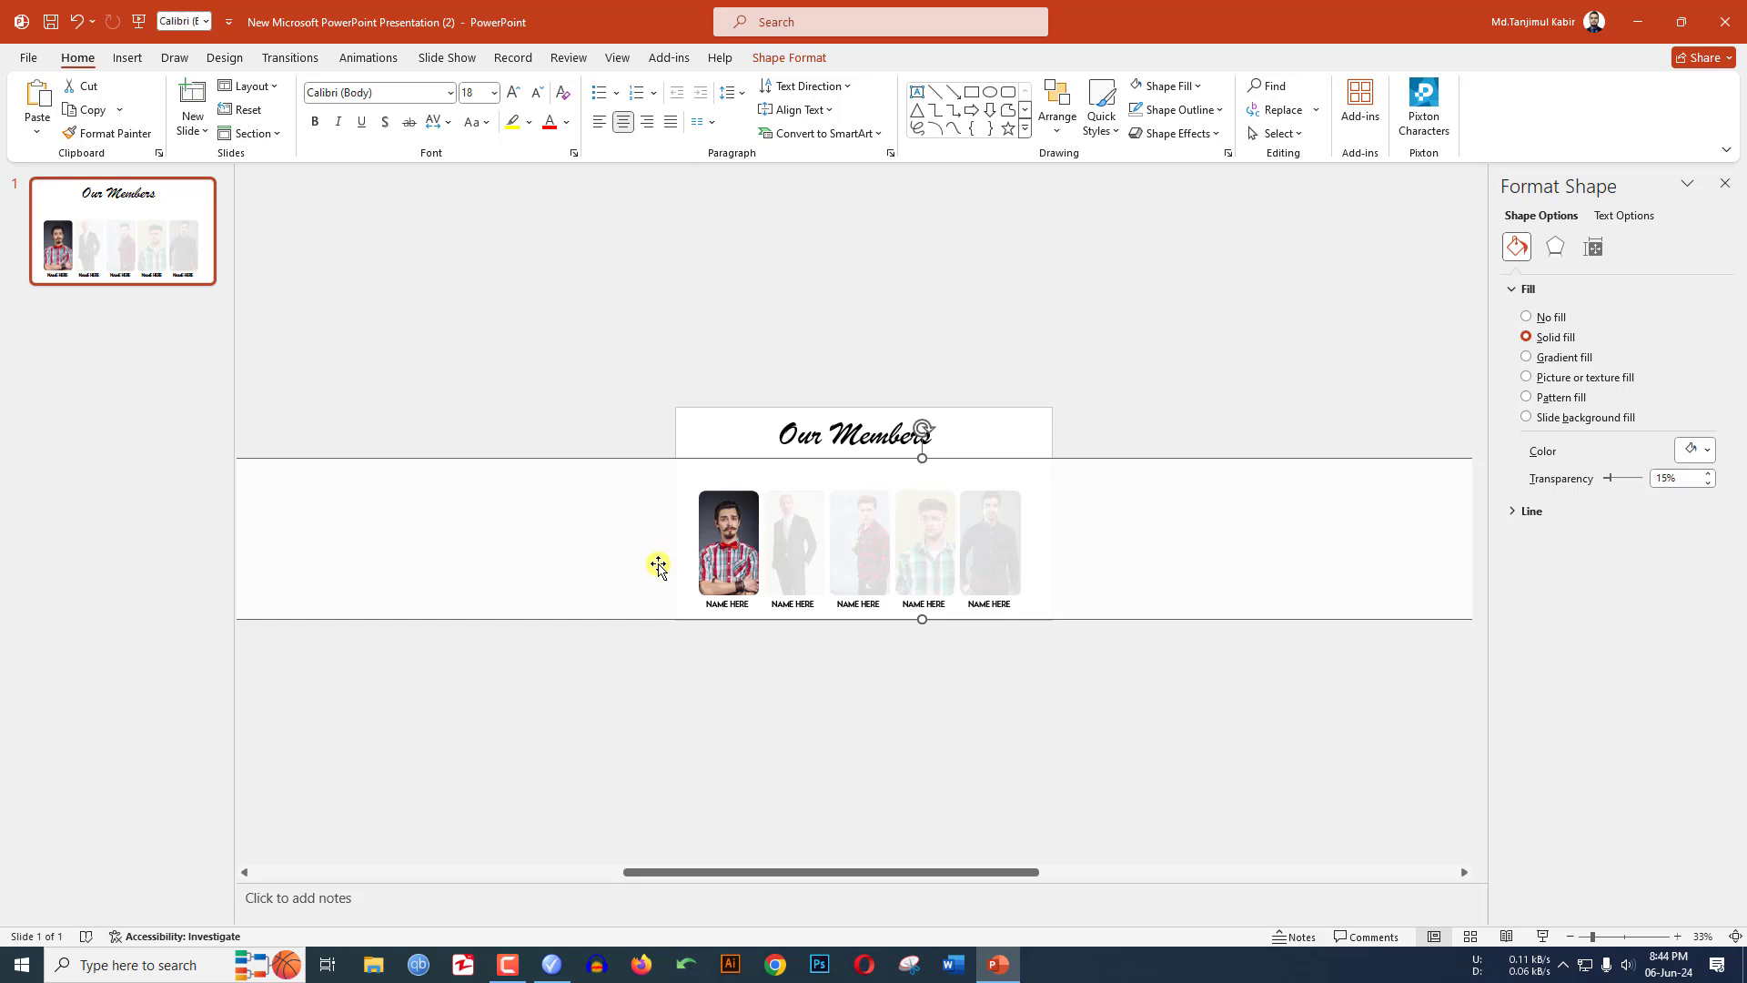
{"action": "key", "text": "Left"}
{"action": "key", "text": "Left"}
{"action": "key", "text": "Left"}
{"action": "key", "text": "Left"}
{"action": "key", "text": "Left"}
{"action": "key", "text": "Left"}
{"action": "key", "text": "Left"}
{"action": "key", "text": "Left"}
{"action": "key", "text": "Left"}
{"action": "key", "text": "Left"}
{"action": "key", "text": "Left"}
{"action": "key", "text": "Left"}
{"action": "key", "text": "Left"}
{"action": "key", "text": "Left"}
{"action": "key", "text": "Left"}
{"action": "key", "text": "Left"}
{"action": "key", "text": "Left"}
{"action": "key", "text": "Left"}
{"action": "key", "text": "Left"}
{"action": "key", "text": "Left"}
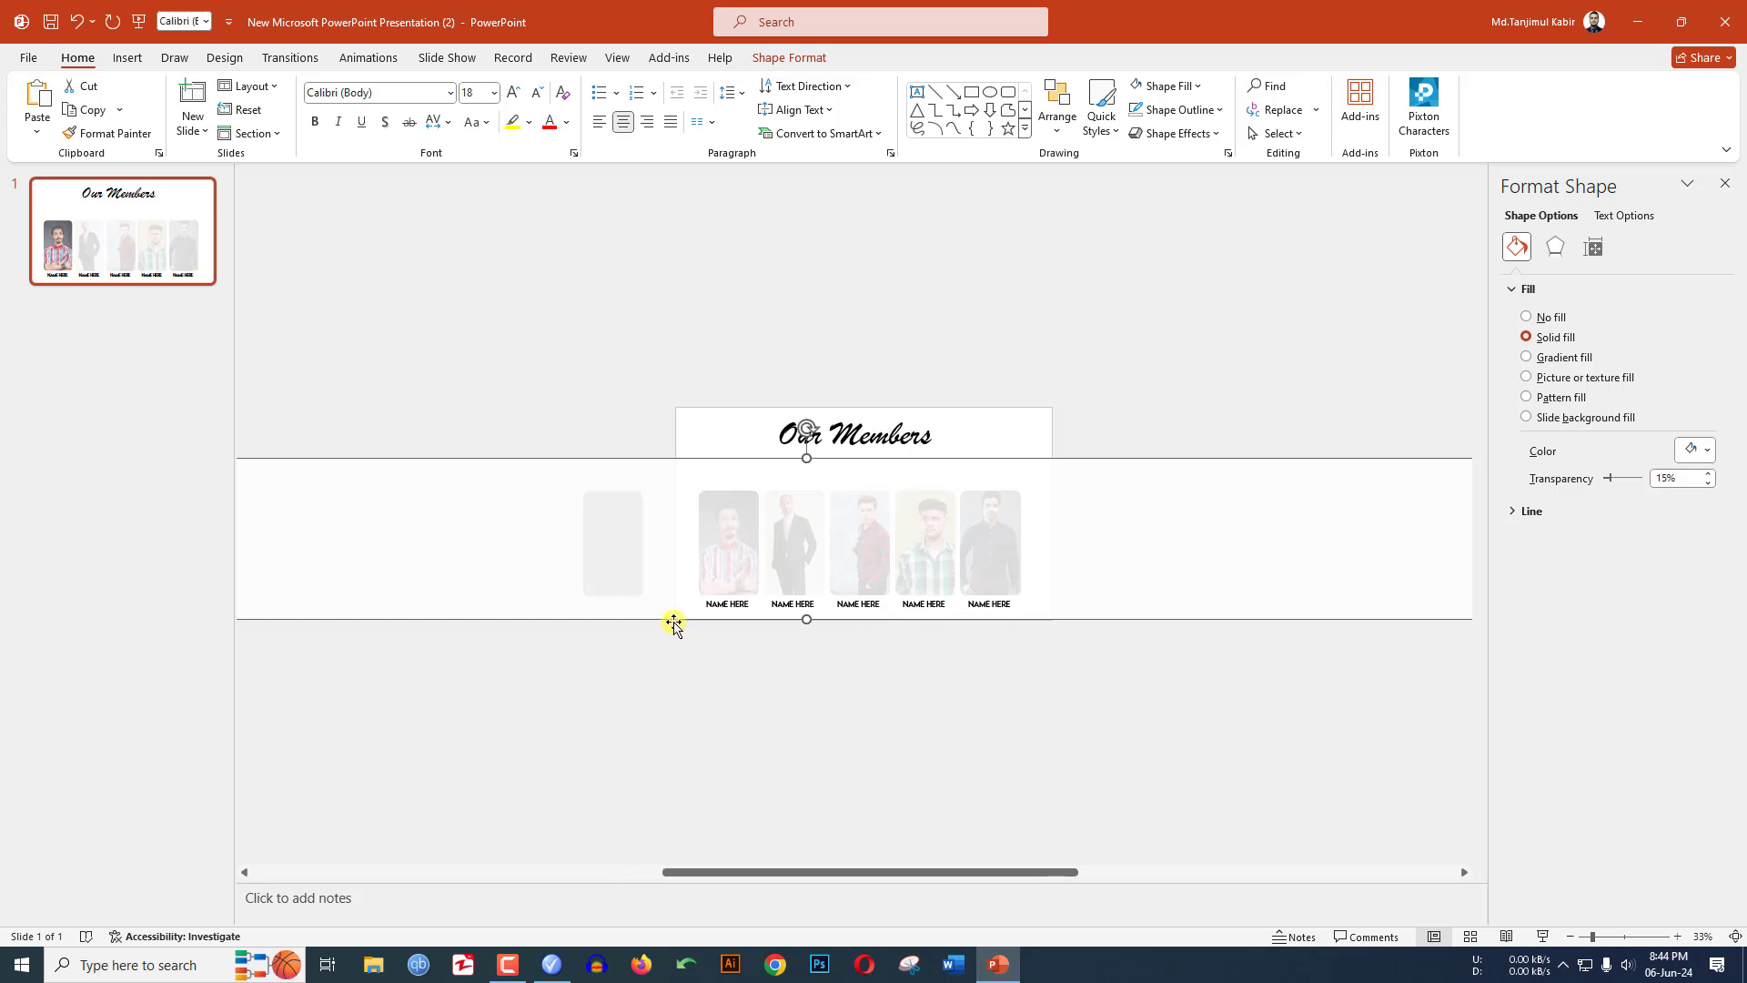
{"action": "left_click", "coordinate": [803, 679]}
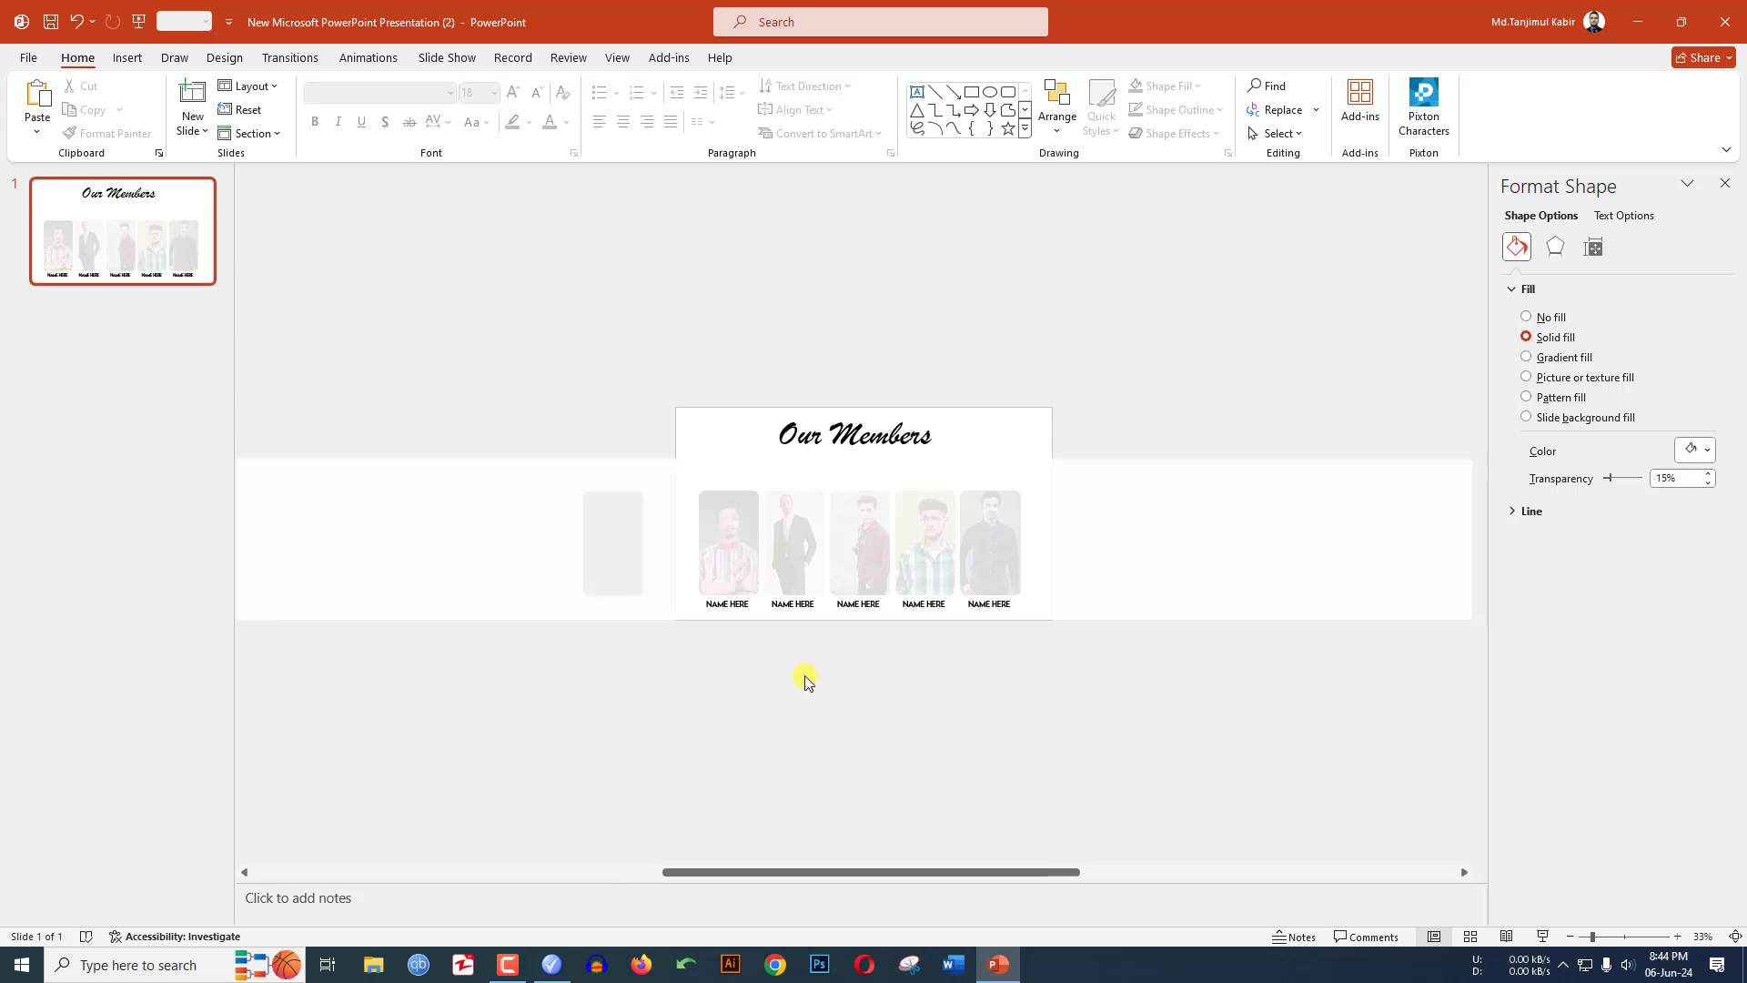
- Set the text fill of all five NAME HERE labels to white
{"action": "left_click_drag", "start_coordinate": [1129, 698], "coordinate": [618, 588]}
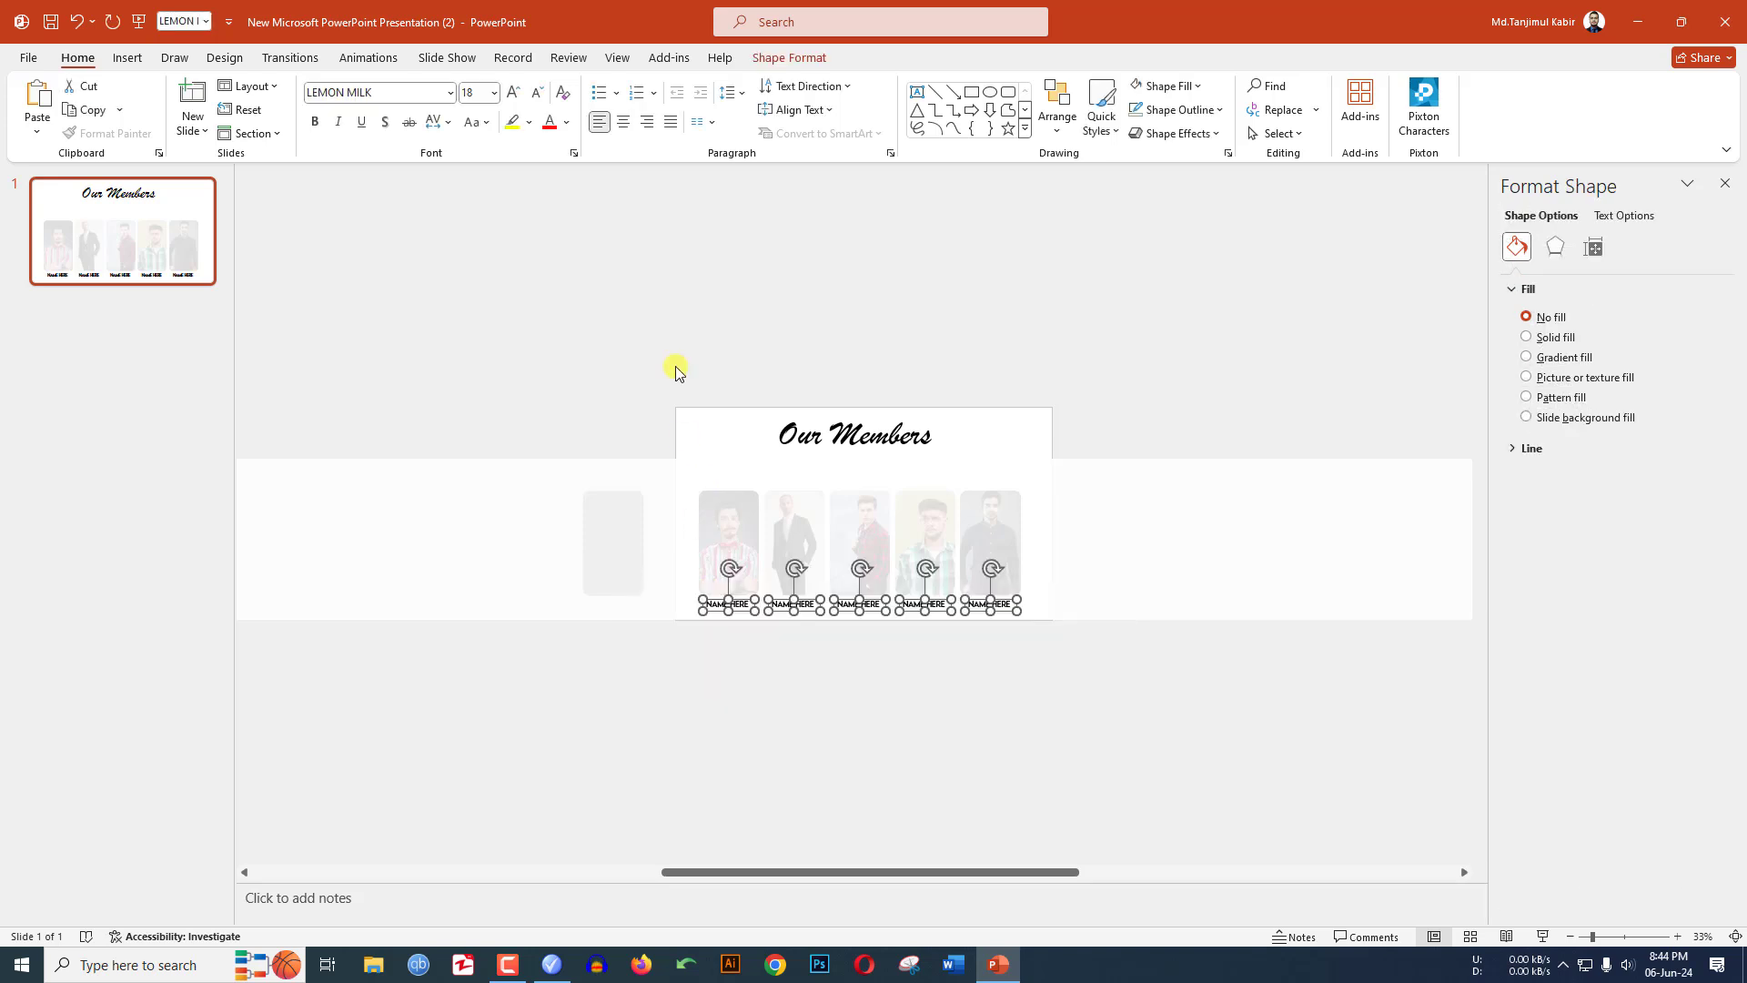
{"action": "left_click", "coordinate": [790, 57]}
{"action": "left_click", "coordinate": [998, 87]}
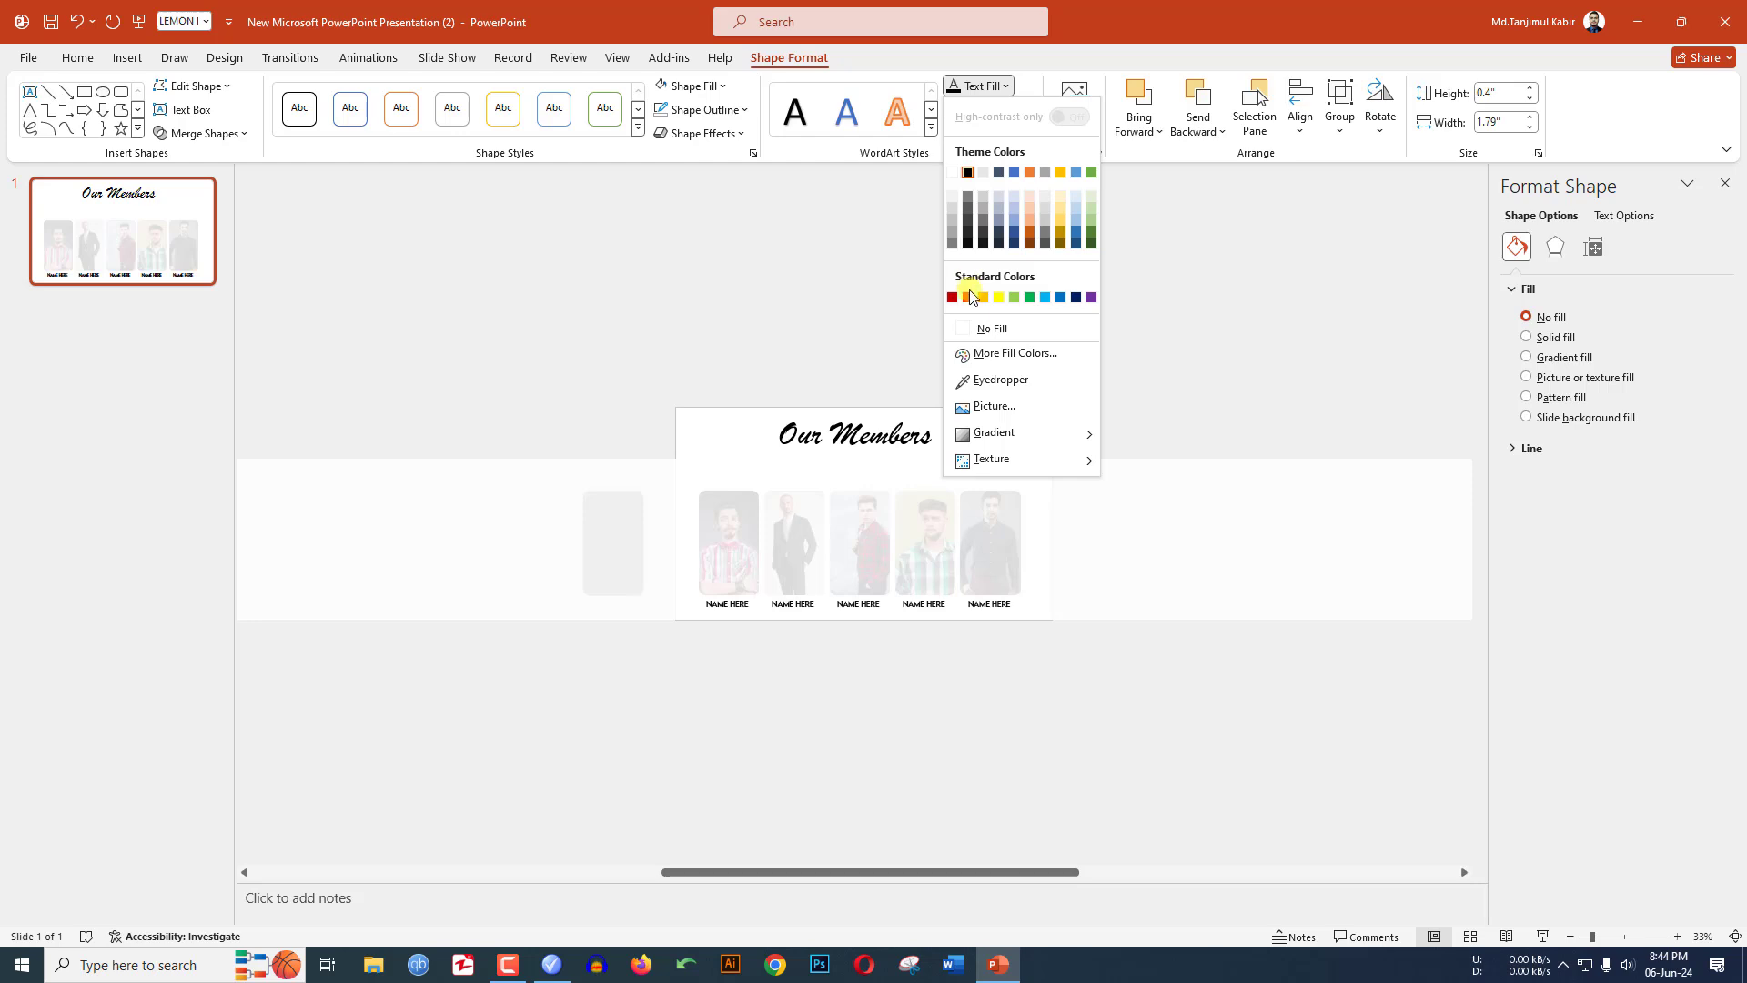
{"action": "left_click", "coordinate": [953, 172]}
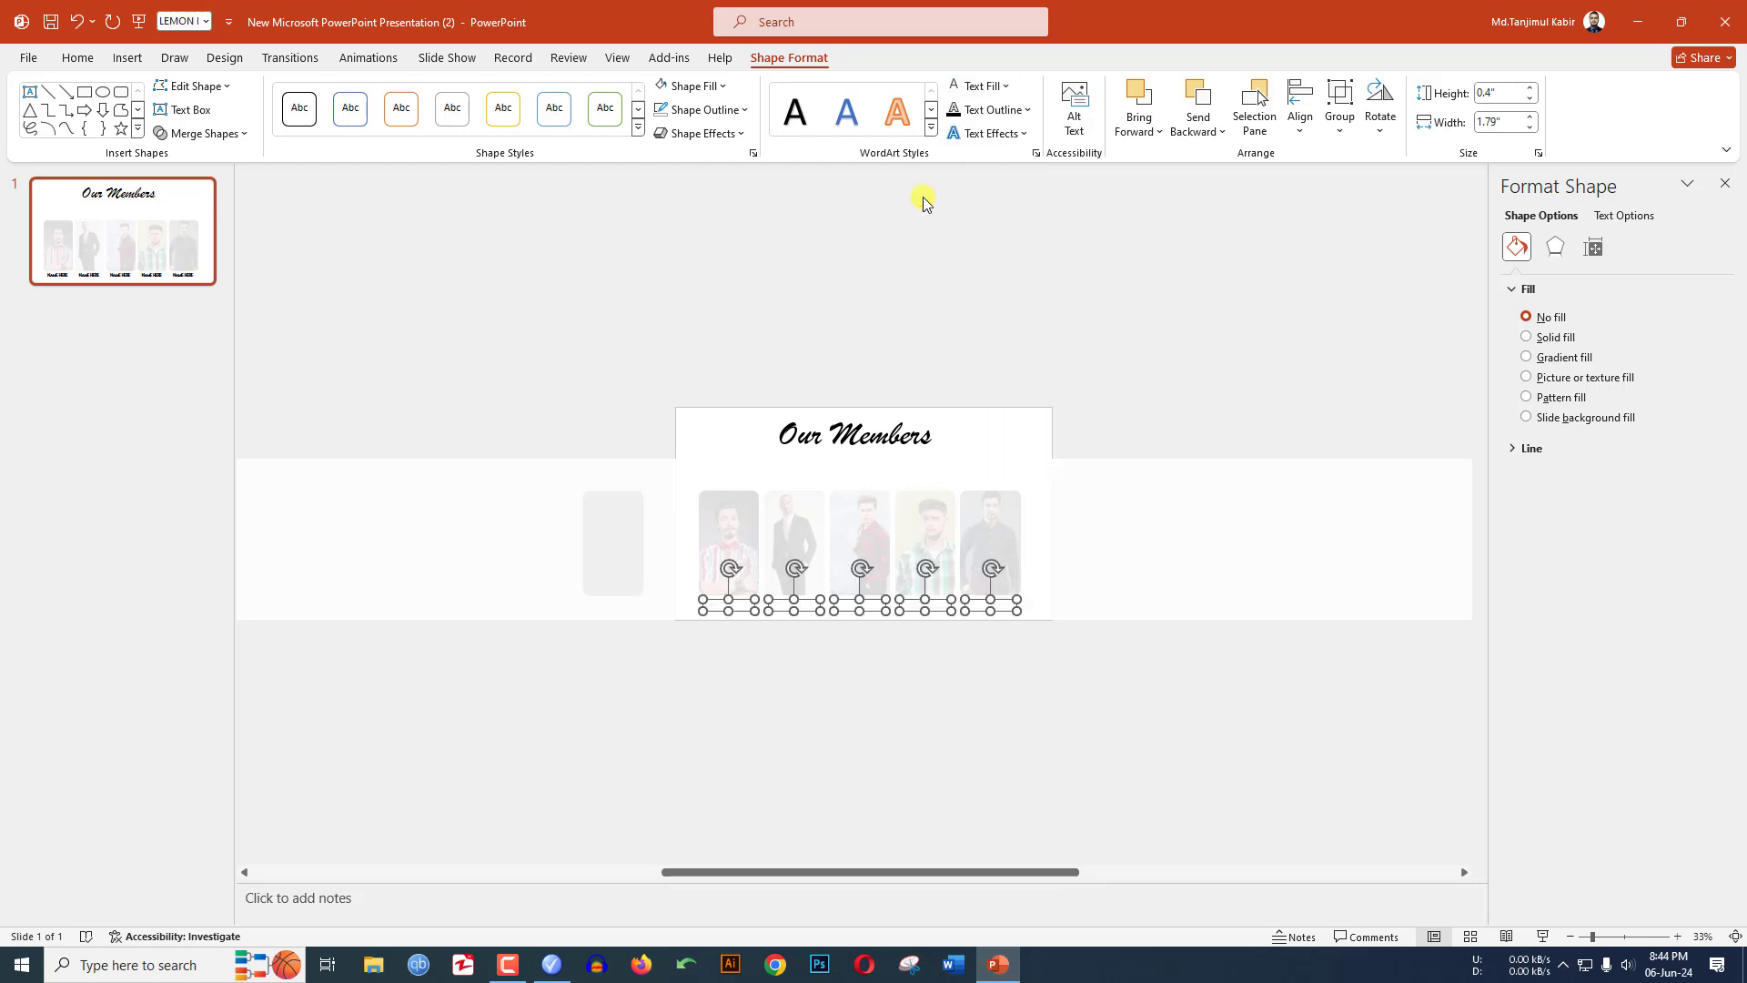
- Duplicate slide 1 and, on the copy, shift the white band right until its opening uncovers the first portrait
{"action": "right_click", "coordinate": [153, 264]}
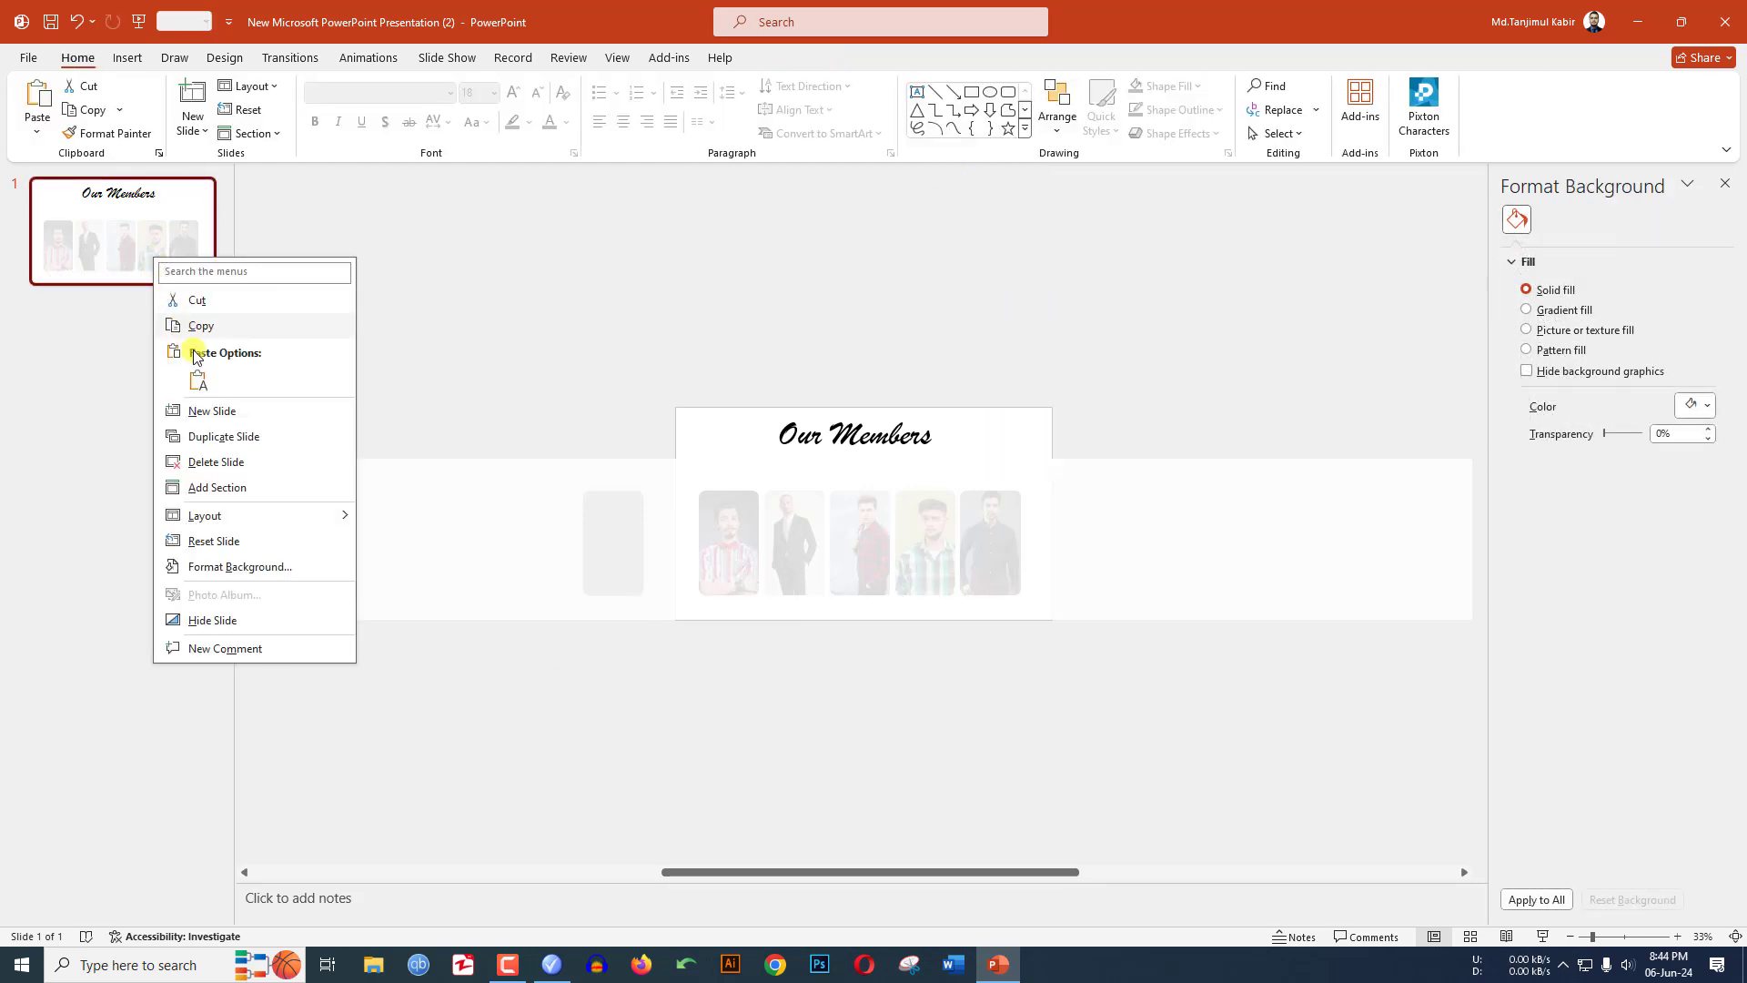
{"action": "left_click", "coordinate": [219, 436]}
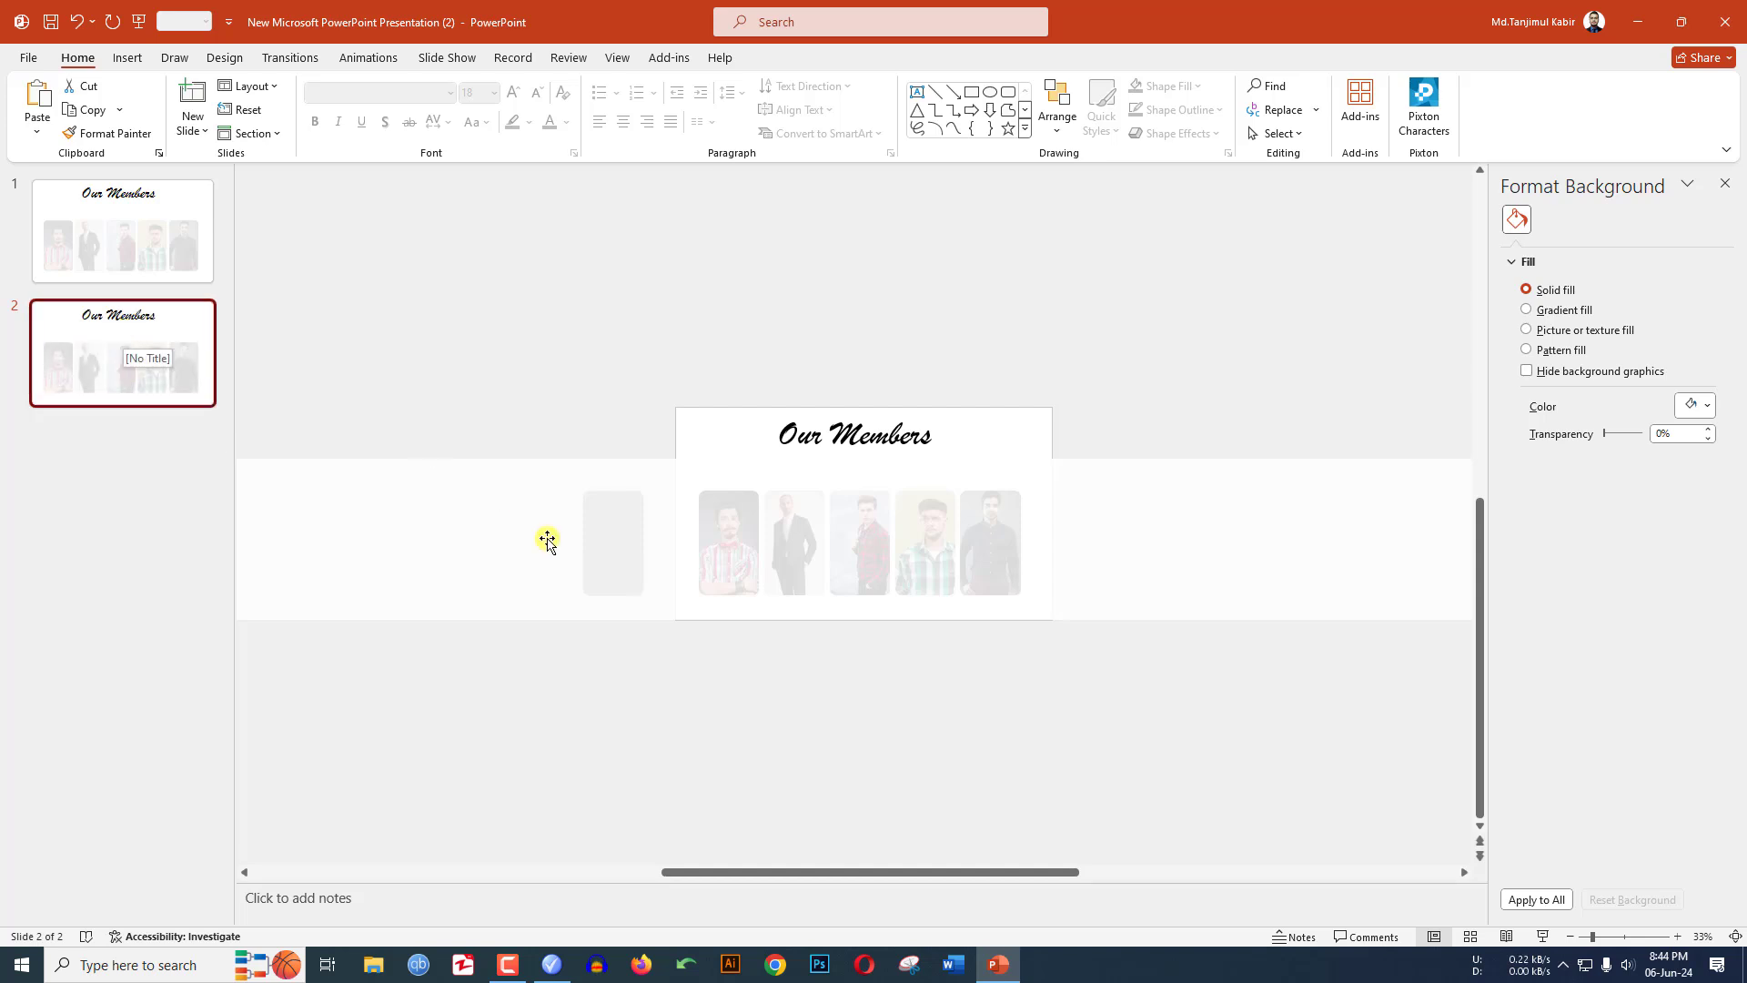
{"action": "left_click", "coordinate": [553, 589]}
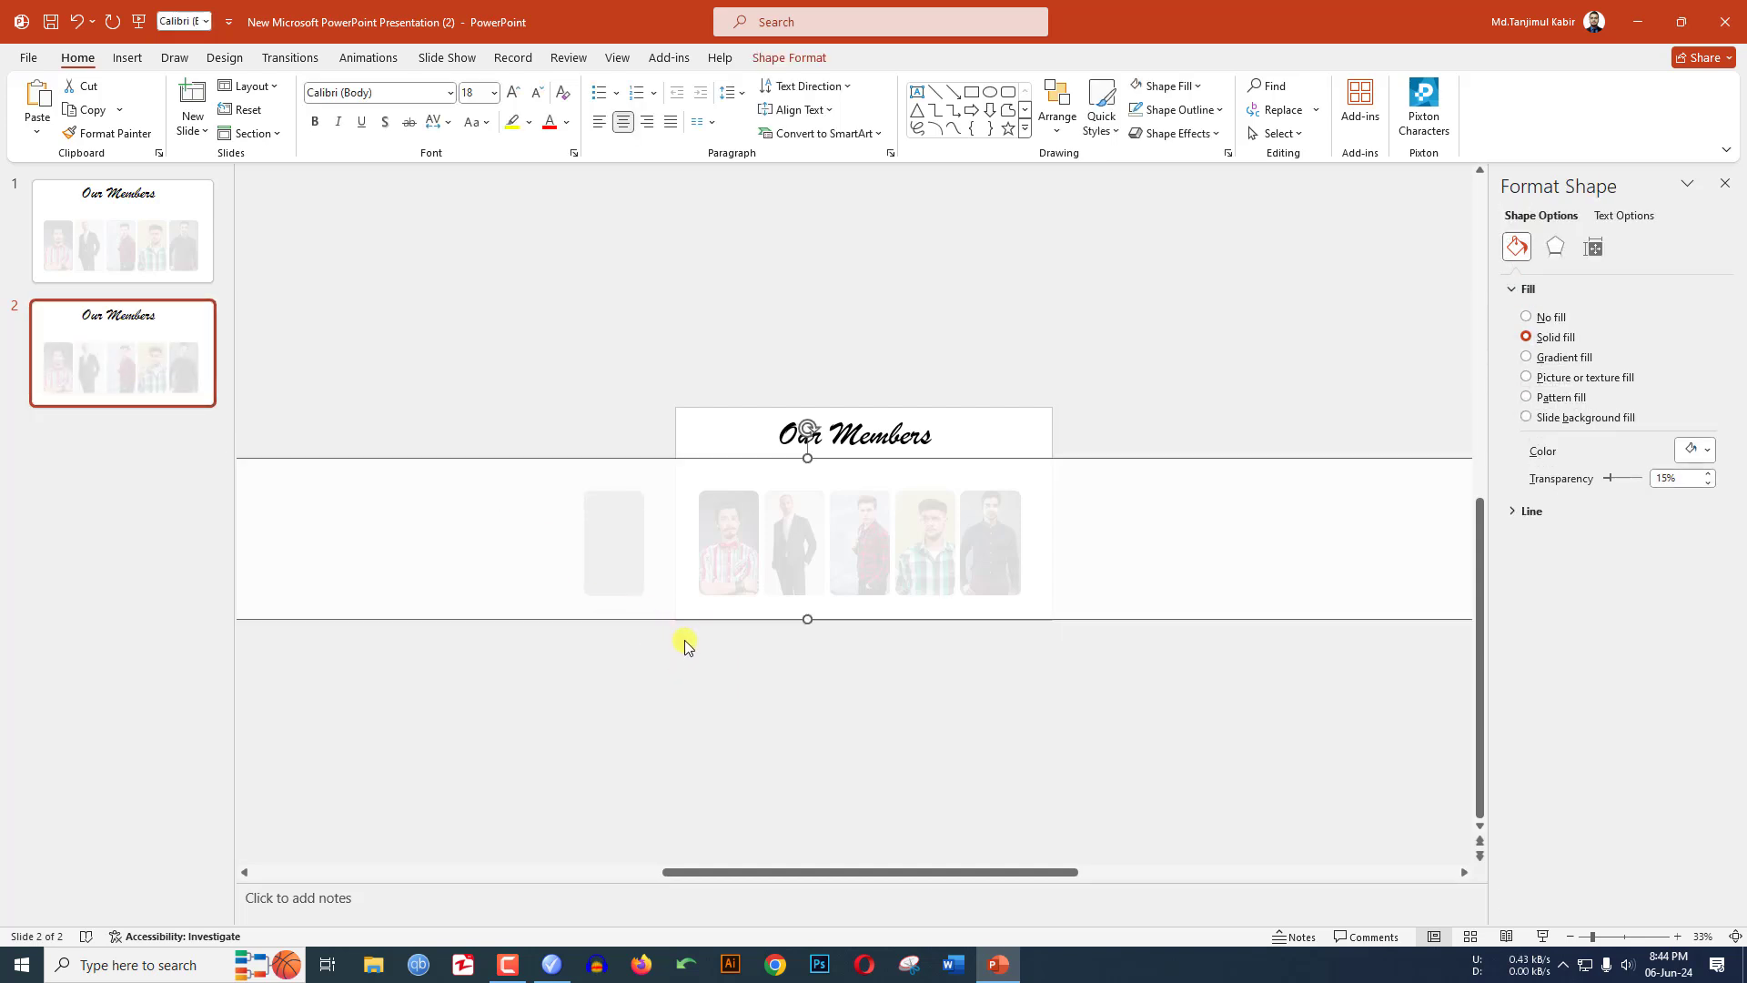
{"action": "key", "text": "Right"}
{"action": "key", "text": "Right"}
{"action": "key", "text": "Right"}
{"action": "key", "text": "Right"}
{"action": "key", "text": "Right"}
{"action": "key", "text": "Right"}
{"action": "key", "text": "Right"}
{"action": "key", "text": "Right"}
{"action": "key", "text": "Right"}
{"action": "key", "text": "Right"}
{"action": "key", "text": "Right"}
{"action": "key", "text": "Right"}
{"action": "key", "text": "Right"}
{"action": "key", "text": "Right"}
{"action": "key", "text": "Right"}
{"action": "key", "text": "Right"}
{"action": "key", "text": "Right"}
{"action": "key", "text": "Right"}
{"action": "key", "text": "Right"}
{"action": "key", "text": "Right"}
- Set the font color of the NAME HERE label under the first portrait to black on slide 2
{"action": "scroll", "coordinate": [737, 645], "scroll_direction": "up", "scroll_amount": 3}
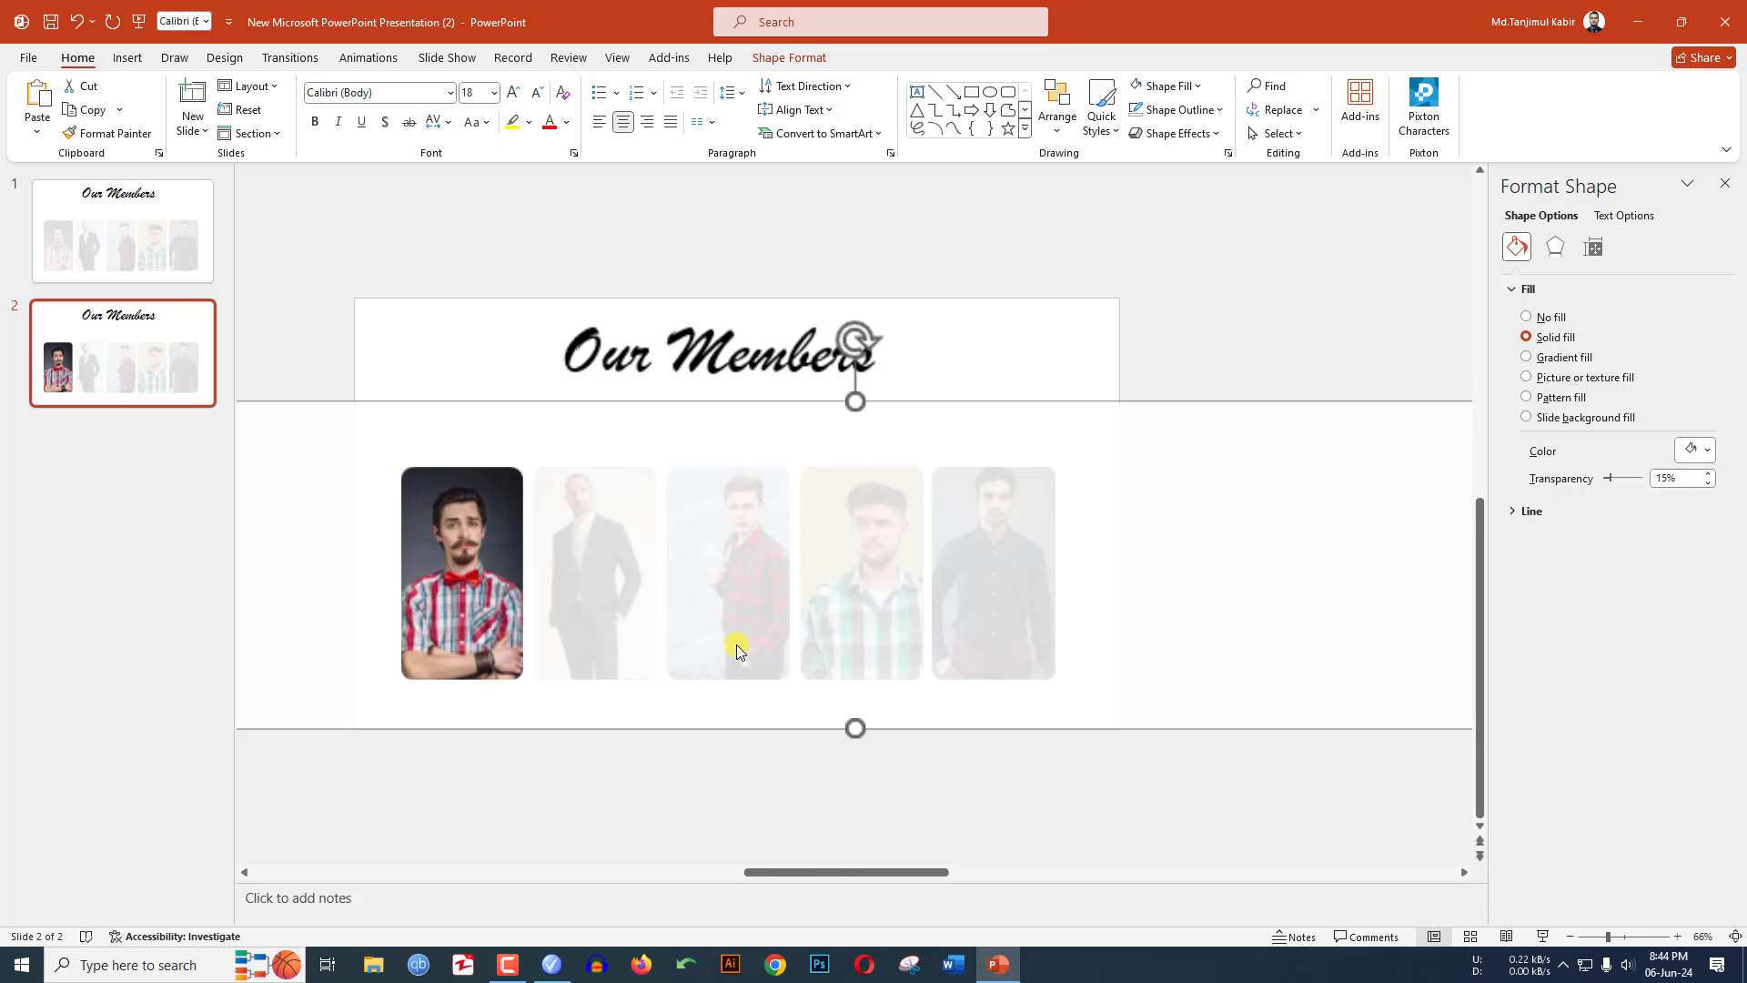
{"action": "triple_click", "coordinate": [459, 694]}
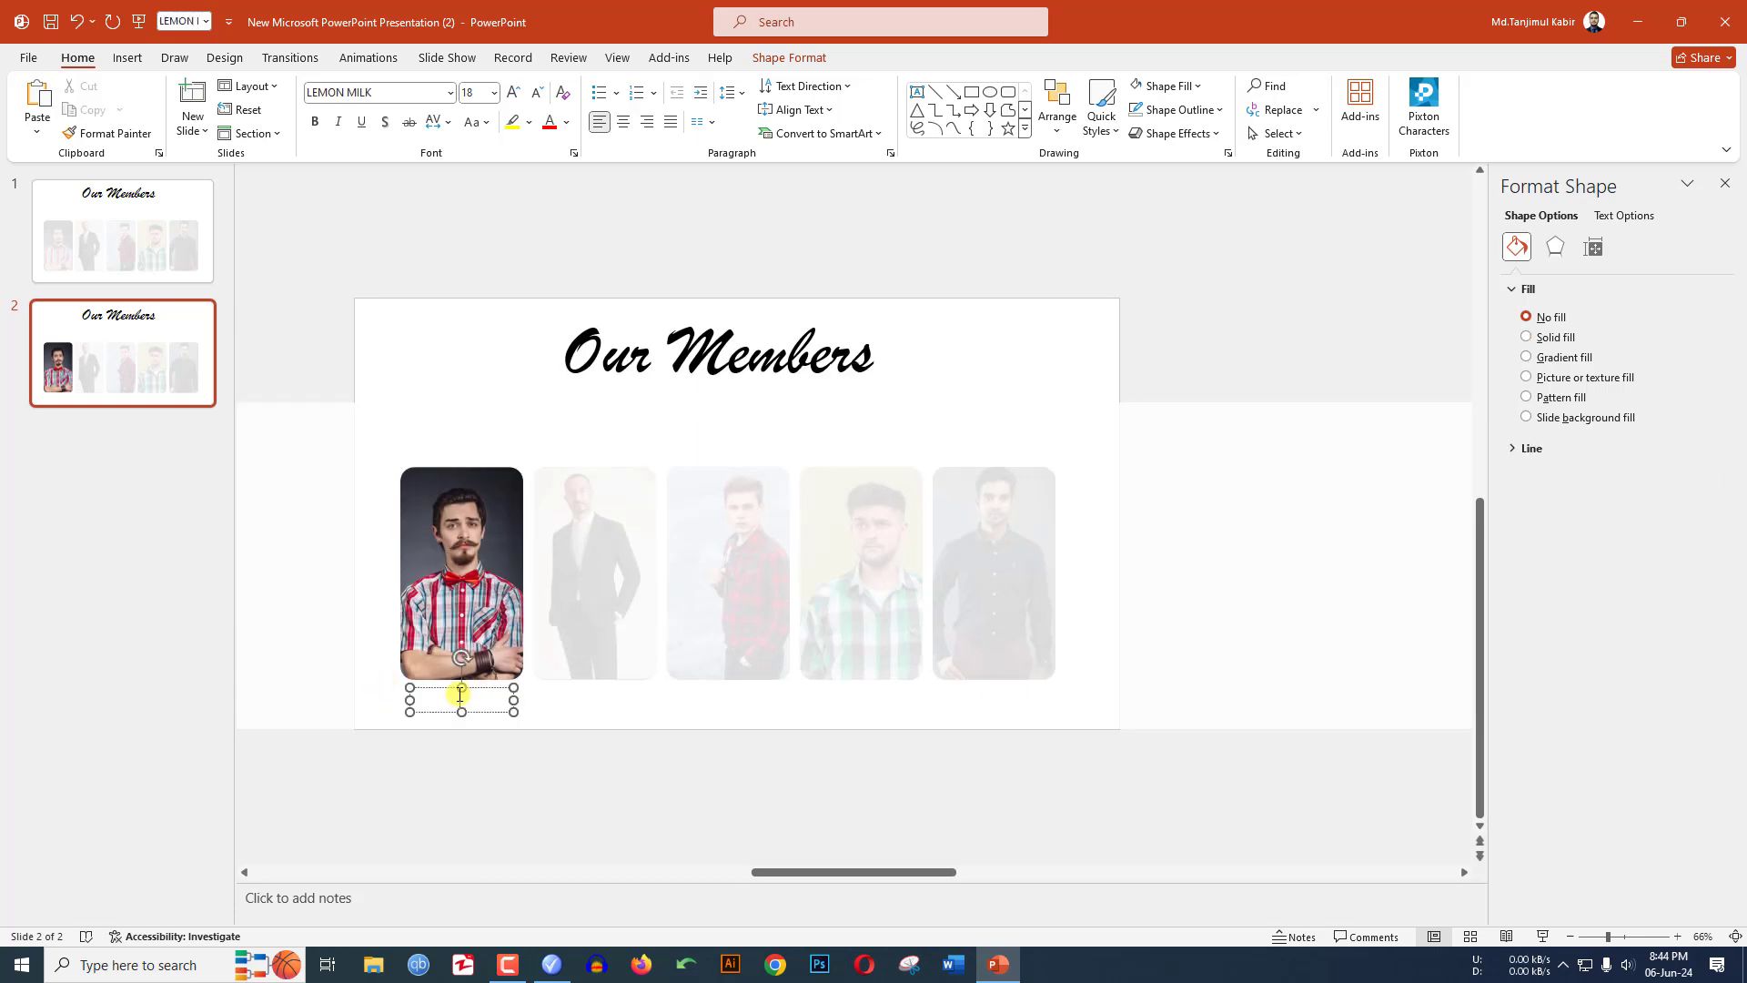
{"action": "left_click", "coordinate": [566, 122]}
{"action": "left_click", "coordinate": [562, 211]}
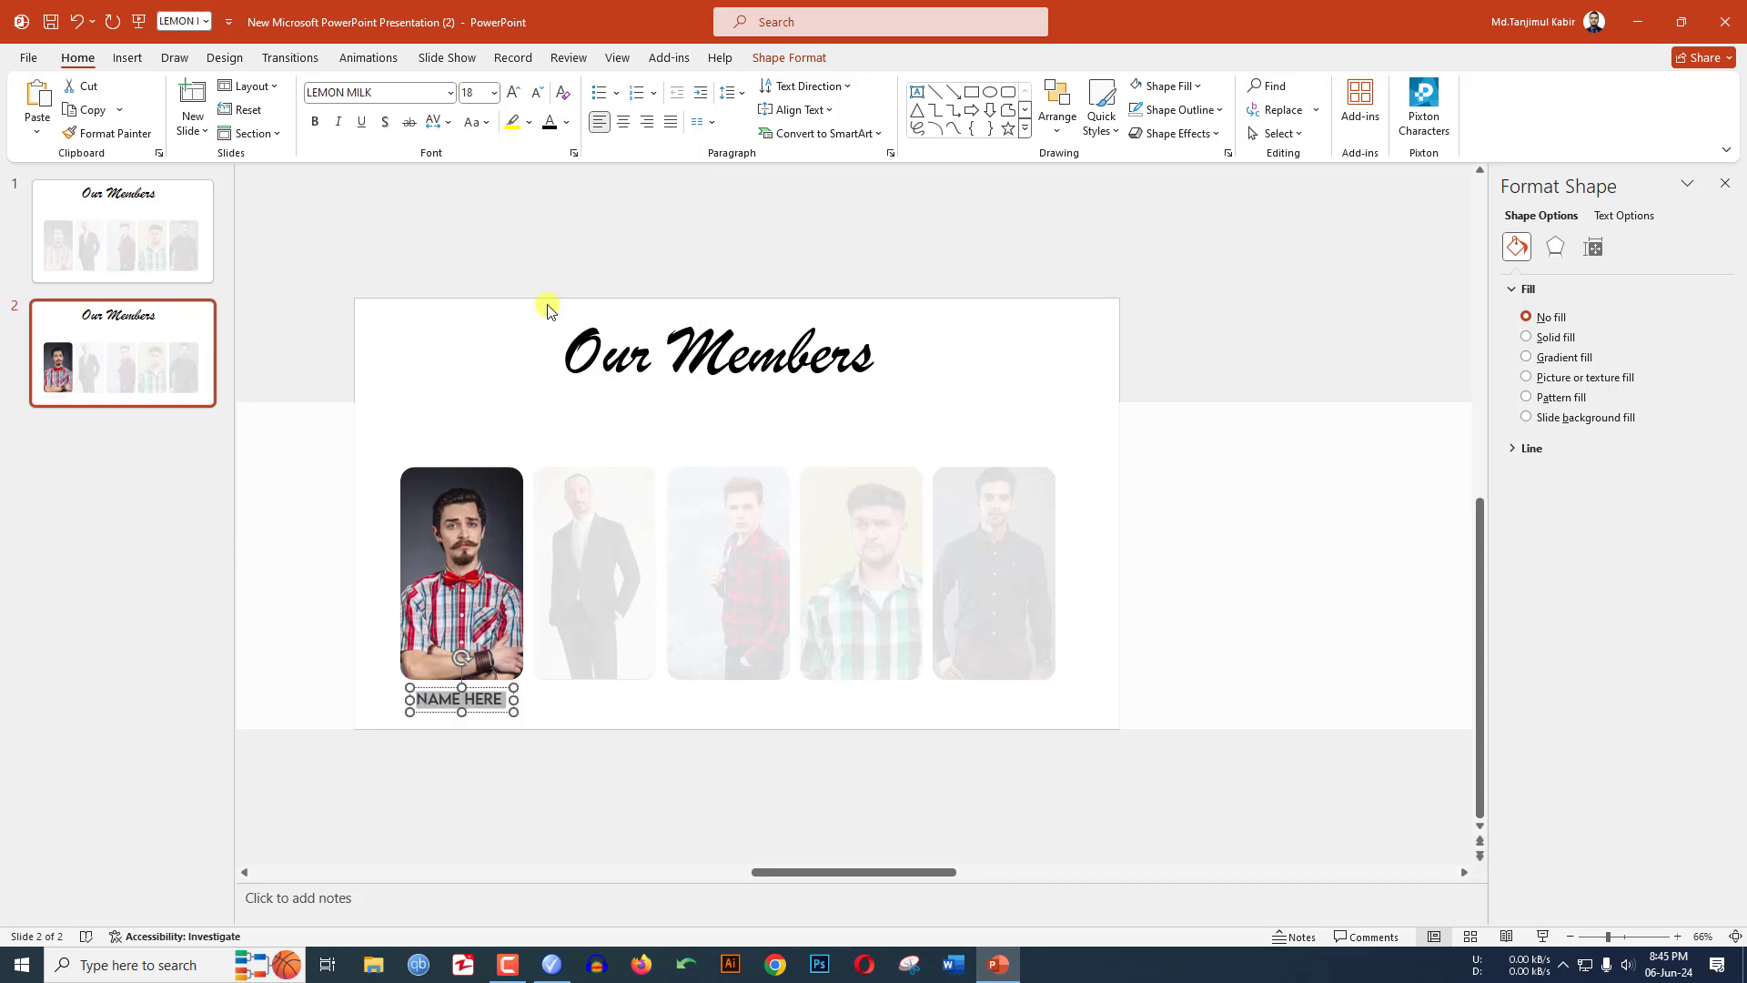
- Duplicate slide 2 and, on the copy, shift the white band right until its opening uncovers the second portrait
{"action": "right_click", "coordinate": [151, 388]}
{"action": "left_click", "coordinate": [211, 557]}
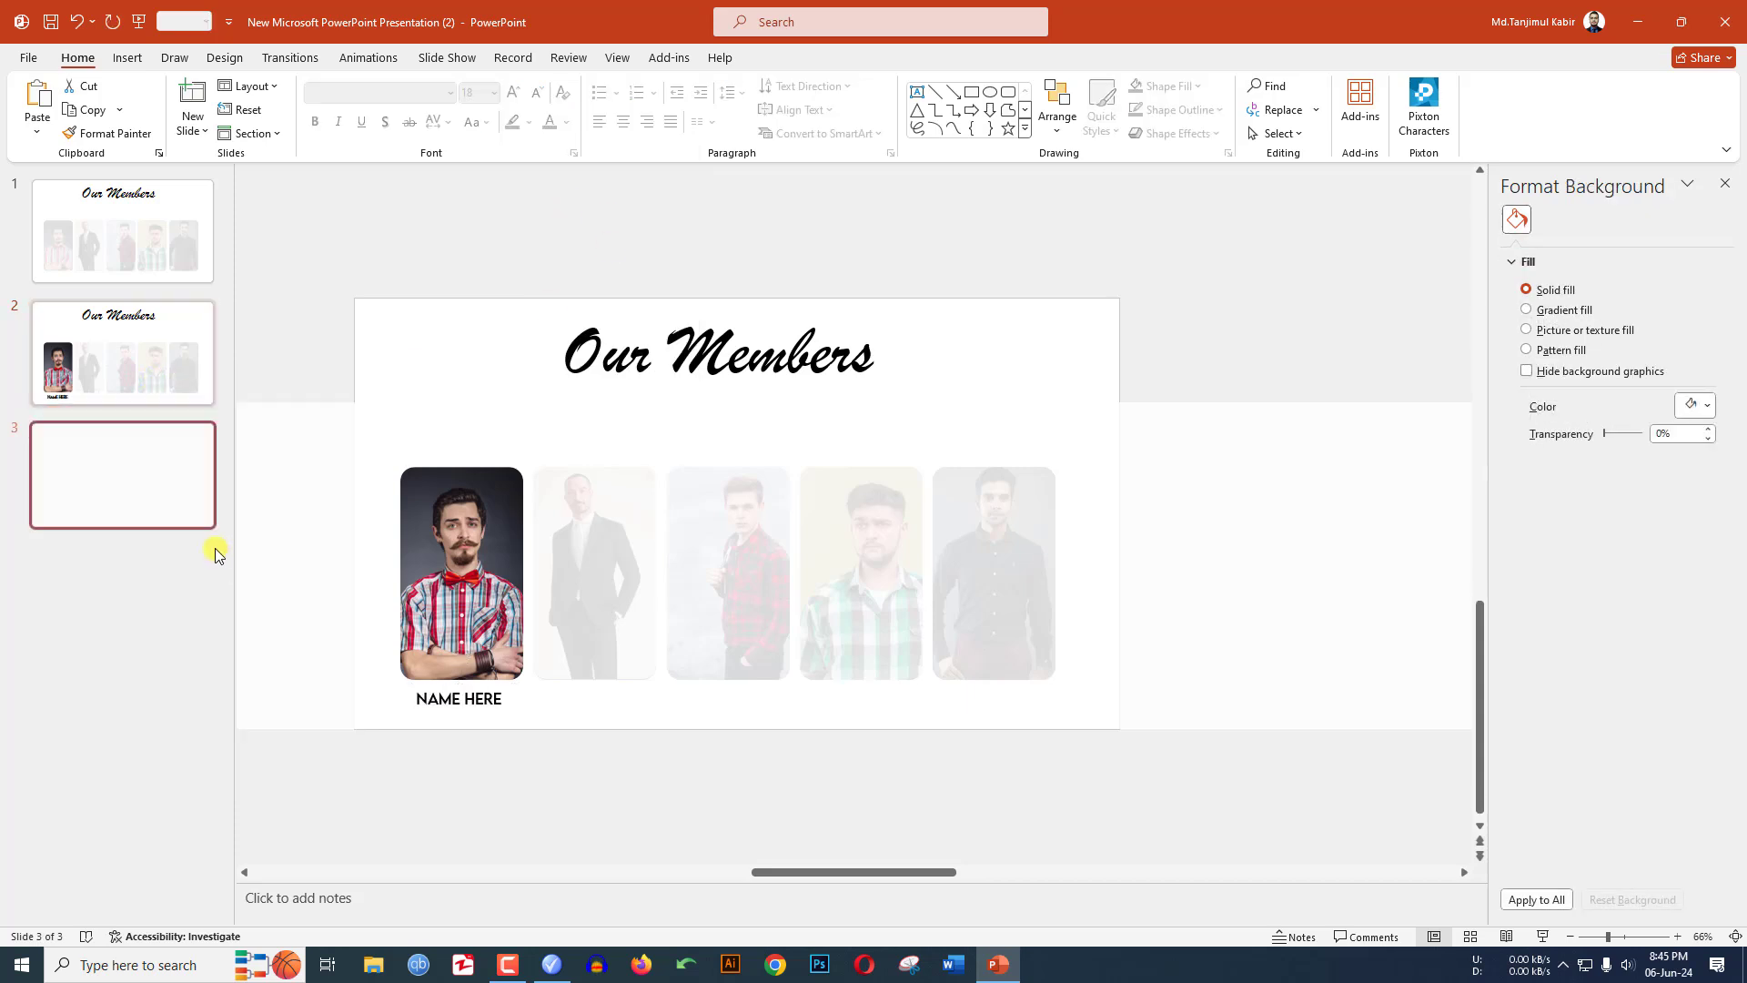
{"action": "left_click", "coordinate": [340, 609]}
{"action": "key", "text": "Right"}
{"action": "key", "text": "Right"}
{"action": "key", "text": "Right"}
{"action": "key", "text": "Right"}
{"action": "key", "text": "Right"}
{"action": "key", "text": "Right"}
{"action": "key", "text": "Right"}
{"action": "key", "text": "Right"}
{"action": "key", "text": "Right"}
{"action": "key", "text": "Right"}
{"action": "key", "text": "Right"}
{"action": "key", "text": "Right"}
{"action": "key", "text": "Right"}
{"action": "key", "text": "Right"}
{"action": "key", "text": "Right"}
{"action": "key", "text": "Right"}
{"action": "key", "text": "Right"}
{"action": "key", "text": "Right"}
{"action": "key", "text": "Right"}
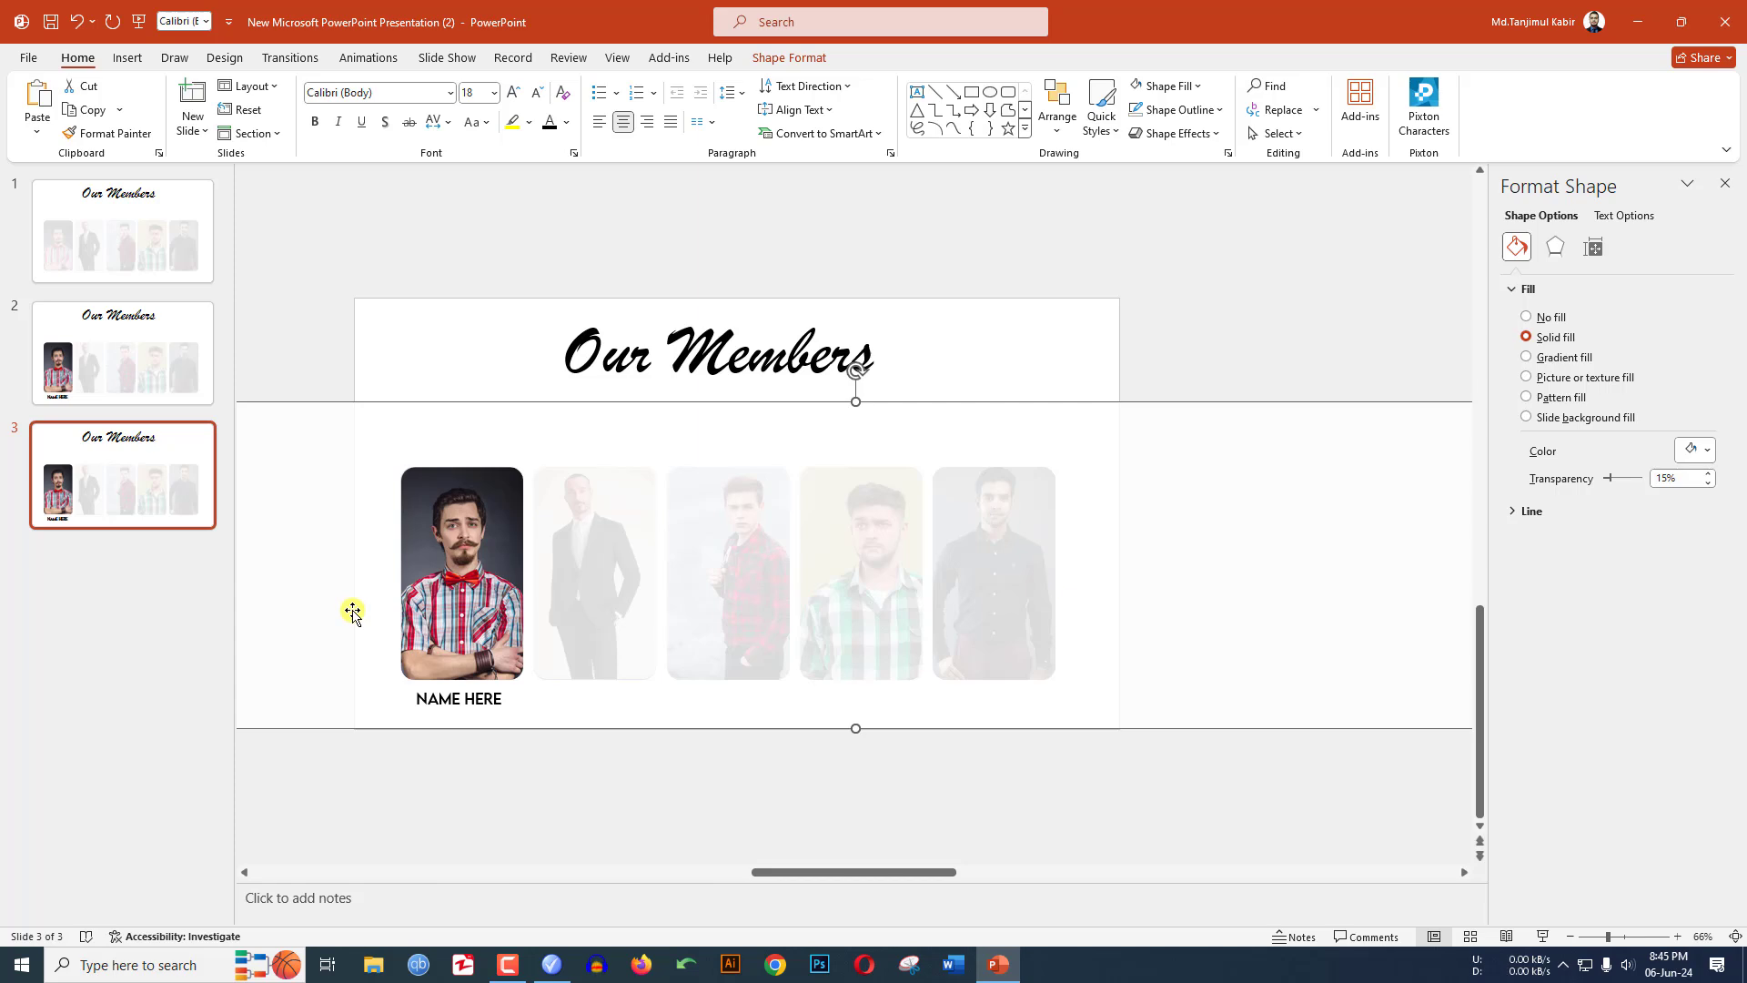
{"action": "key", "text": "Right"}
{"action": "key", "text": "Right"}
{"action": "key", "text": "Right"}
{"action": "key", "text": "Right"}
{"action": "key", "text": "Right"}
{"action": "key", "text": "Right"}
{"action": "key", "text": "Right"}
{"action": "key", "text": "Right"}
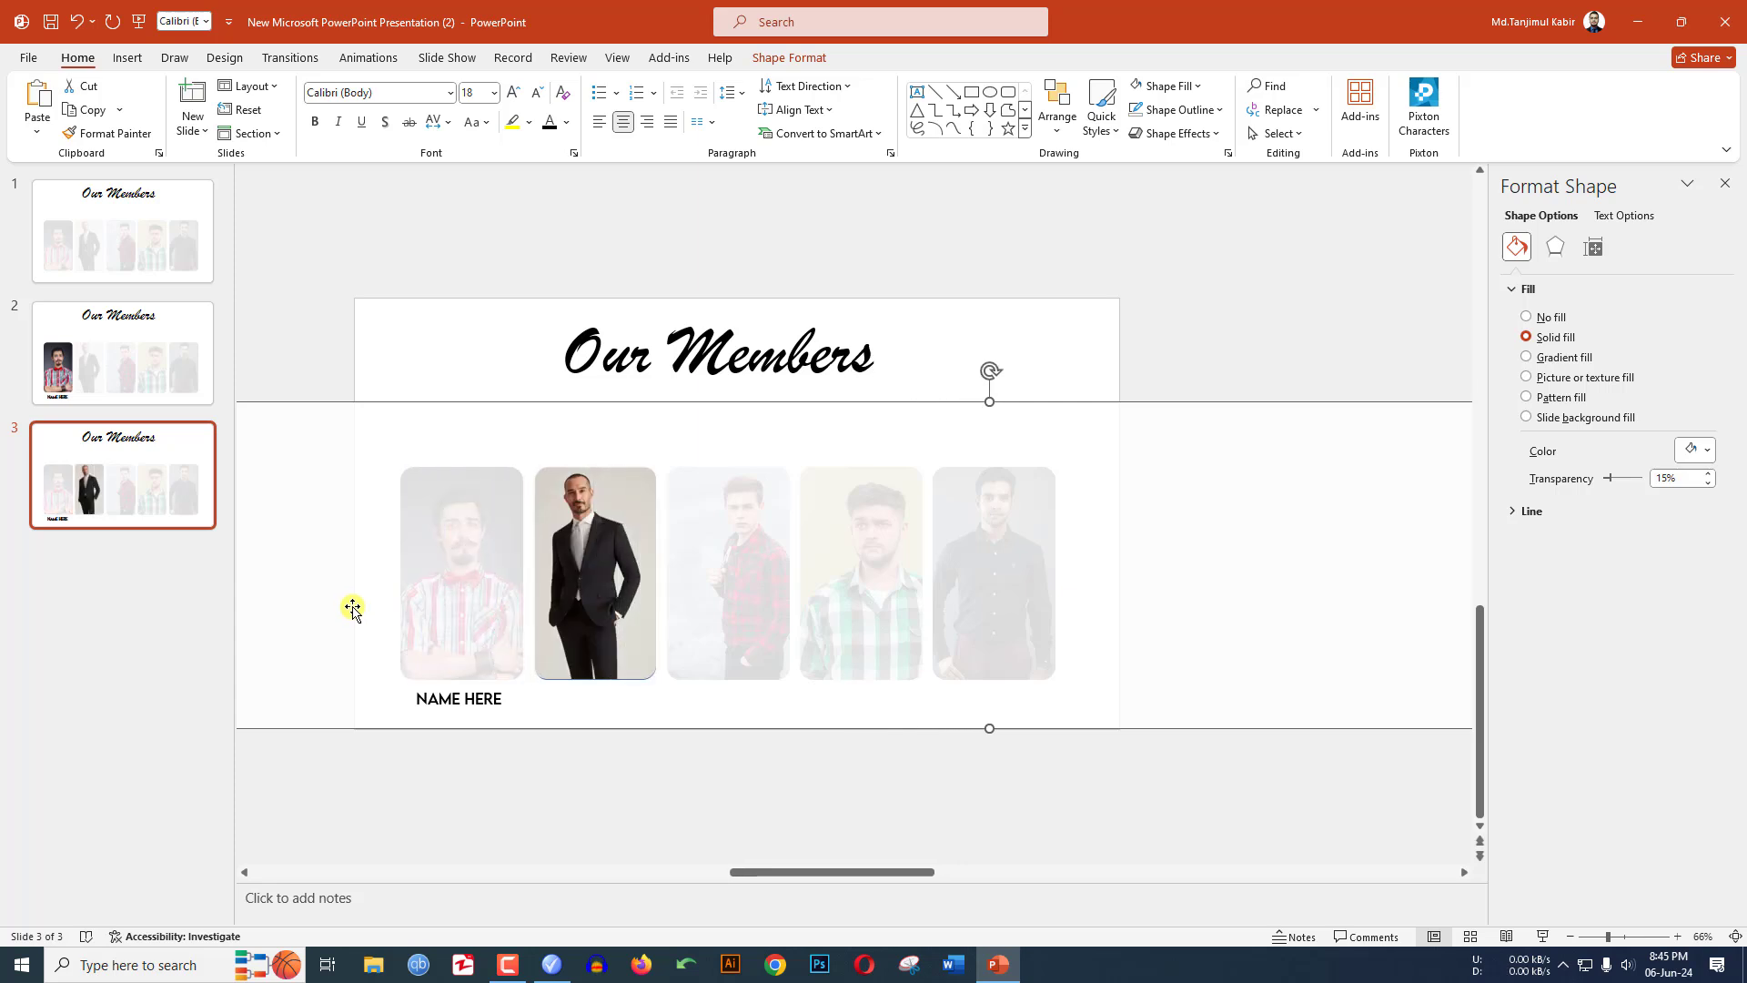
- On slide 3, color the first portrait's NAME HERE label white and the second portrait's label black
{"action": "key", "text": "Escape"}
{"action": "triple_click", "coordinate": [478, 700]}
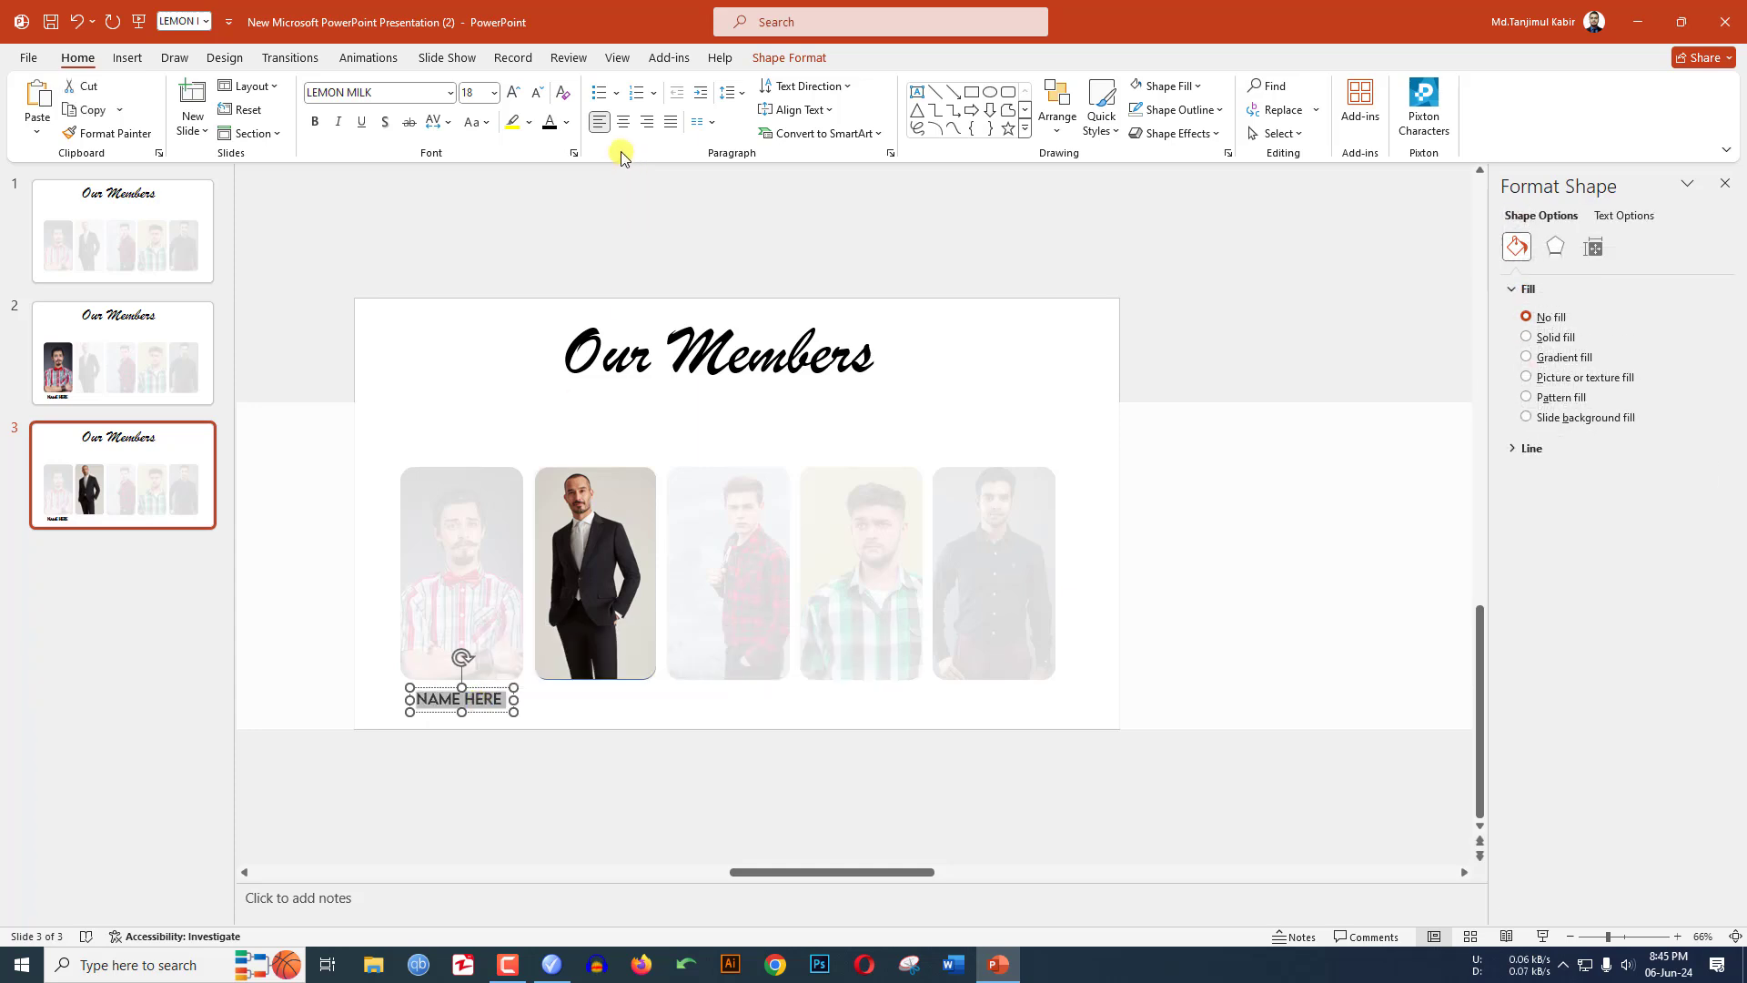
{"action": "left_click", "coordinate": [567, 123]}
{"action": "left_click", "coordinate": [550, 208]}
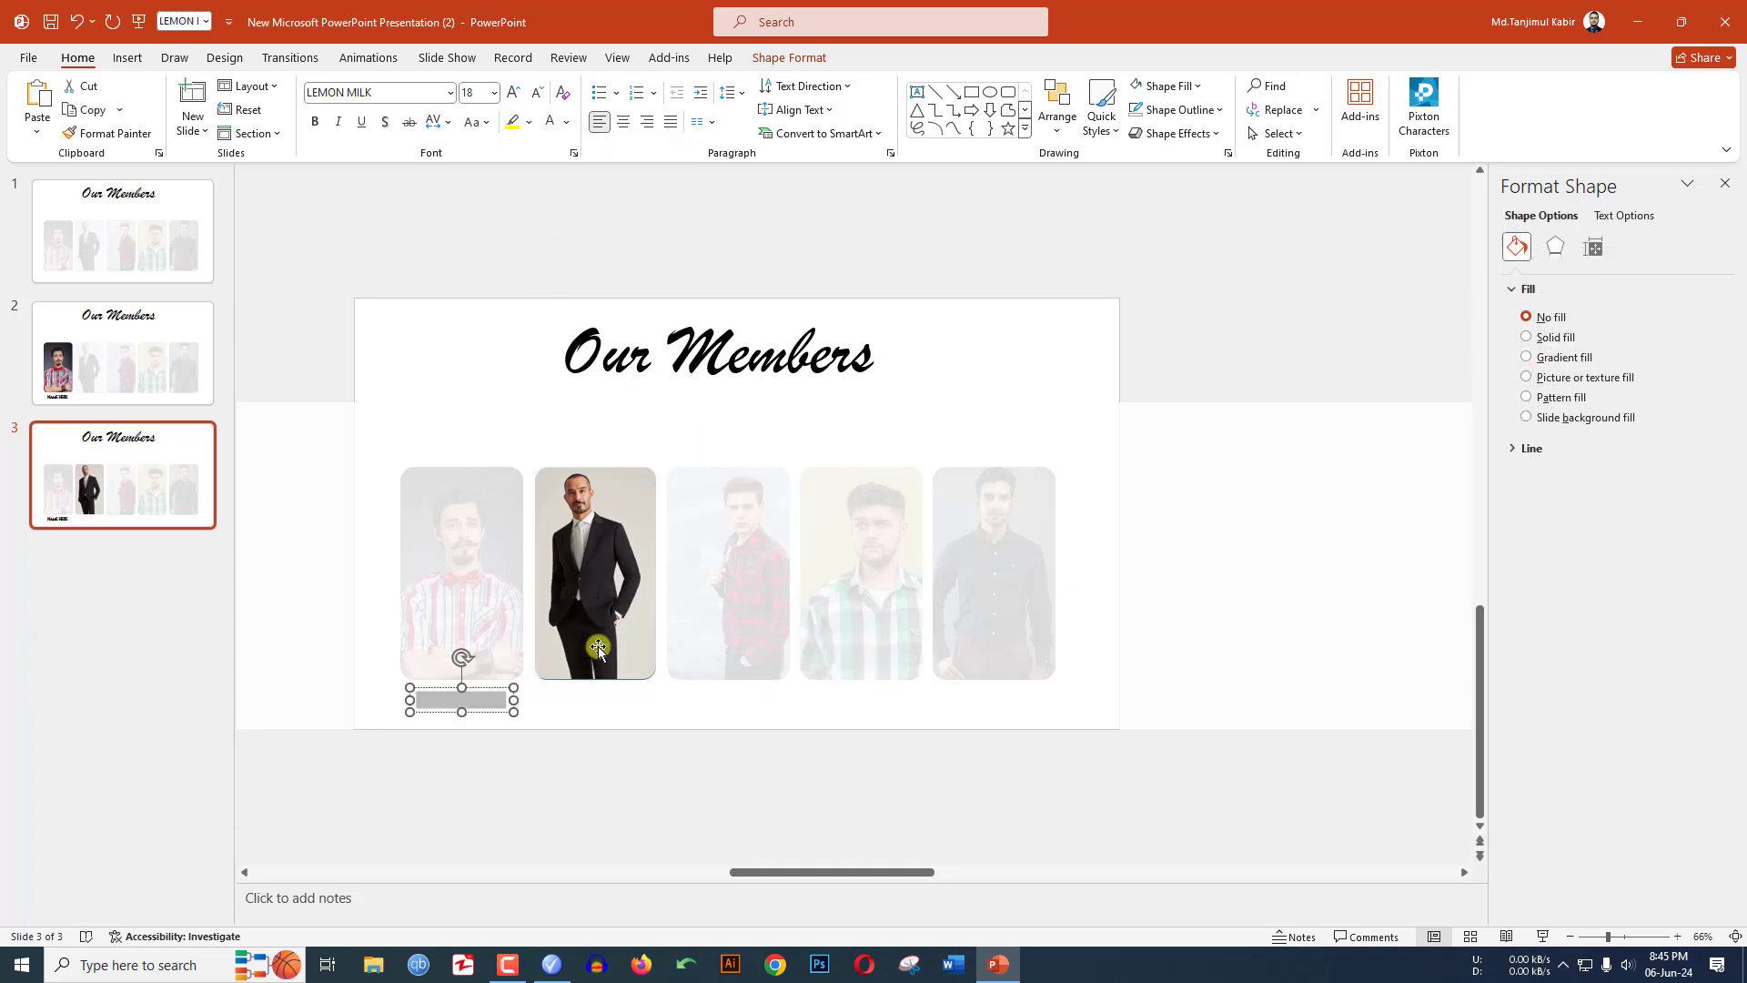
{"action": "triple_click", "coordinate": [589, 699]}
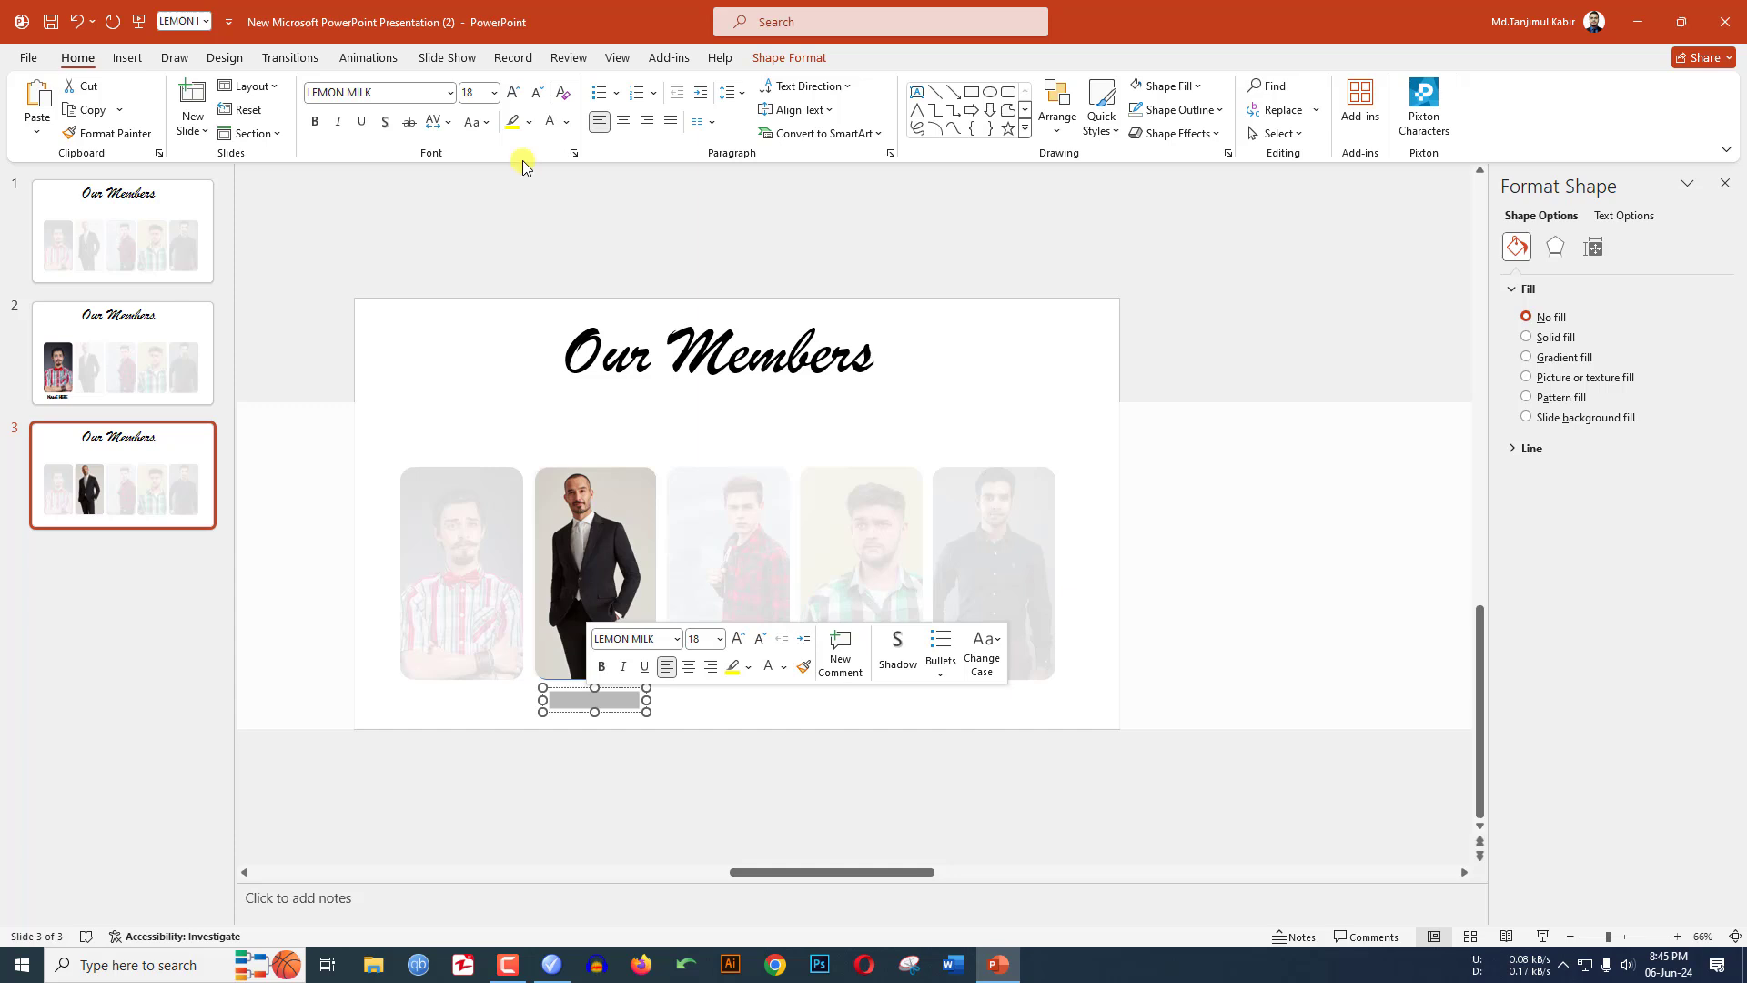
{"action": "left_click", "coordinate": [567, 123]}
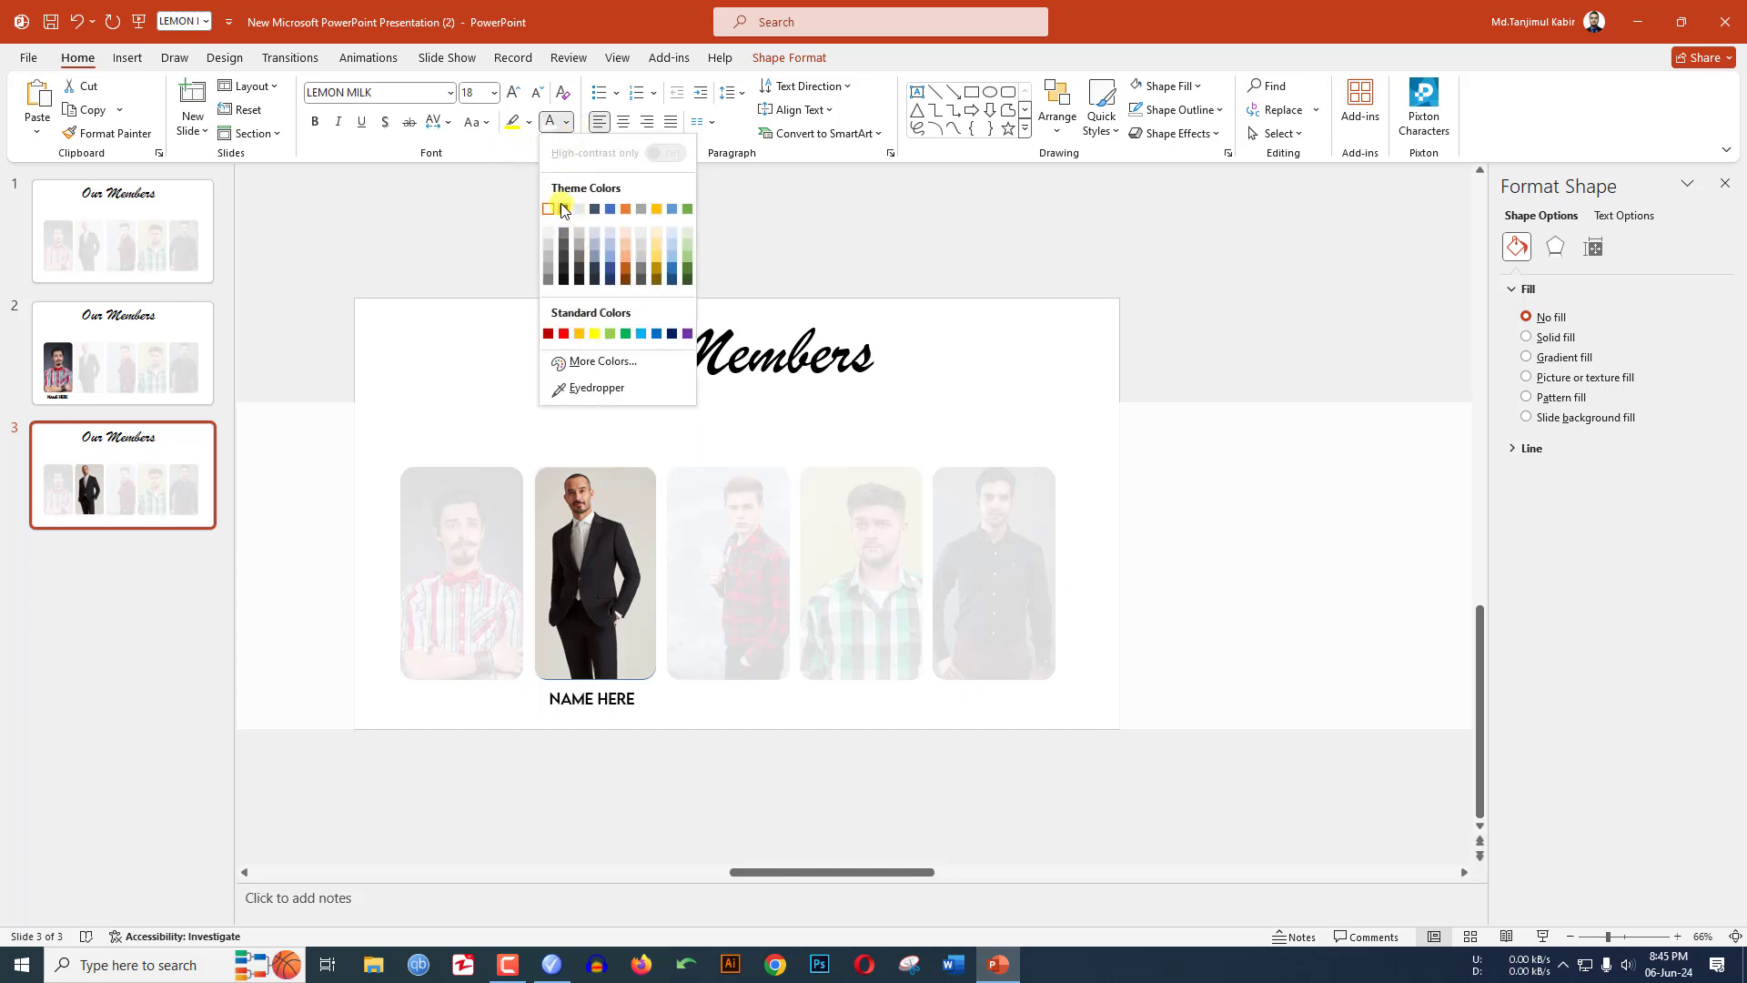
{"action": "left_click", "coordinate": [563, 210]}
- Duplicate slide 3 and, on the copy, shift the white band right until its opening uncovers the third portrait
{"action": "right_click", "coordinate": [131, 482]}
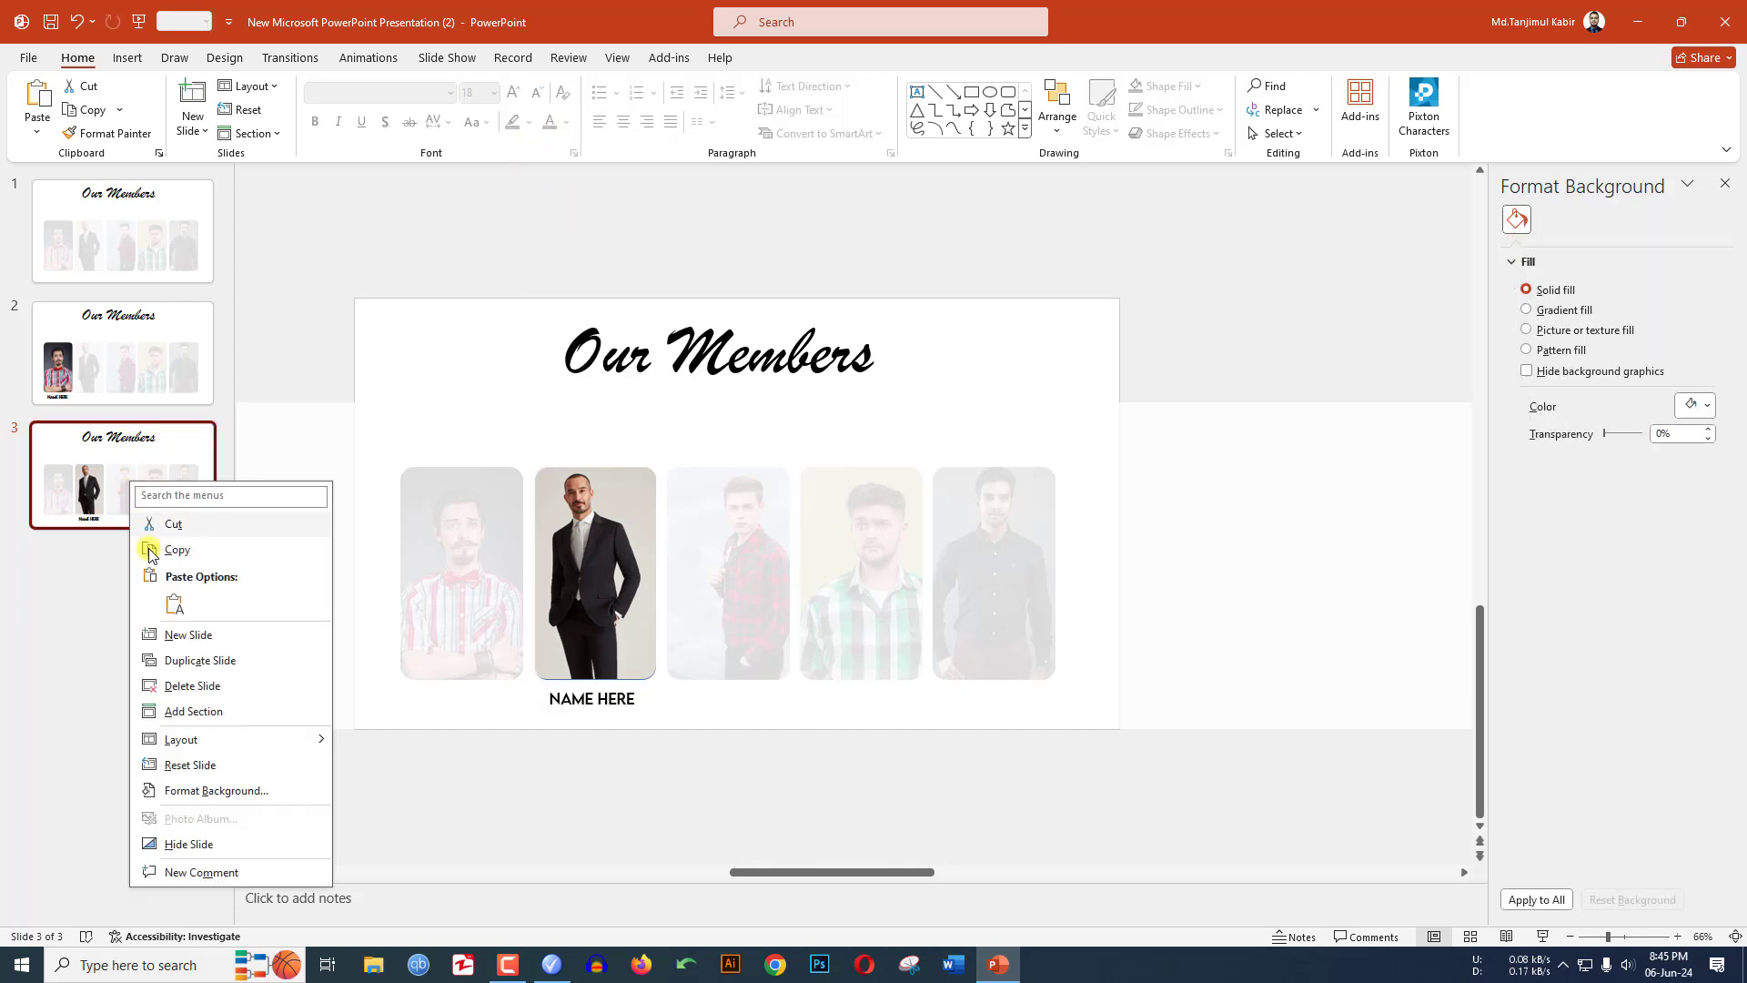
{"action": "left_click", "coordinate": [195, 659]}
{"action": "left_click", "coordinate": [1226, 605]}
{"action": "key", "text": "Right"}
{"action": "key", "text": "Right"}
{"action": "key", "text": "Right"}
{"action": "key", "text": "Right"}
{"action": "key", "text": "Right"}
{"action": "key", "text": "Right"}
{"action": "key", "text": "Right"}
{"action": "key", "text": "Right"}
{"action": "key", "text": "Right"}
{"action": "key", "text": "Right"}
{"action": "key", "text": "Right"}
{"action": "key", "text": "Right"}
{"action": "key", "text": "Right"}
{"action": "key", "text": "Right"}
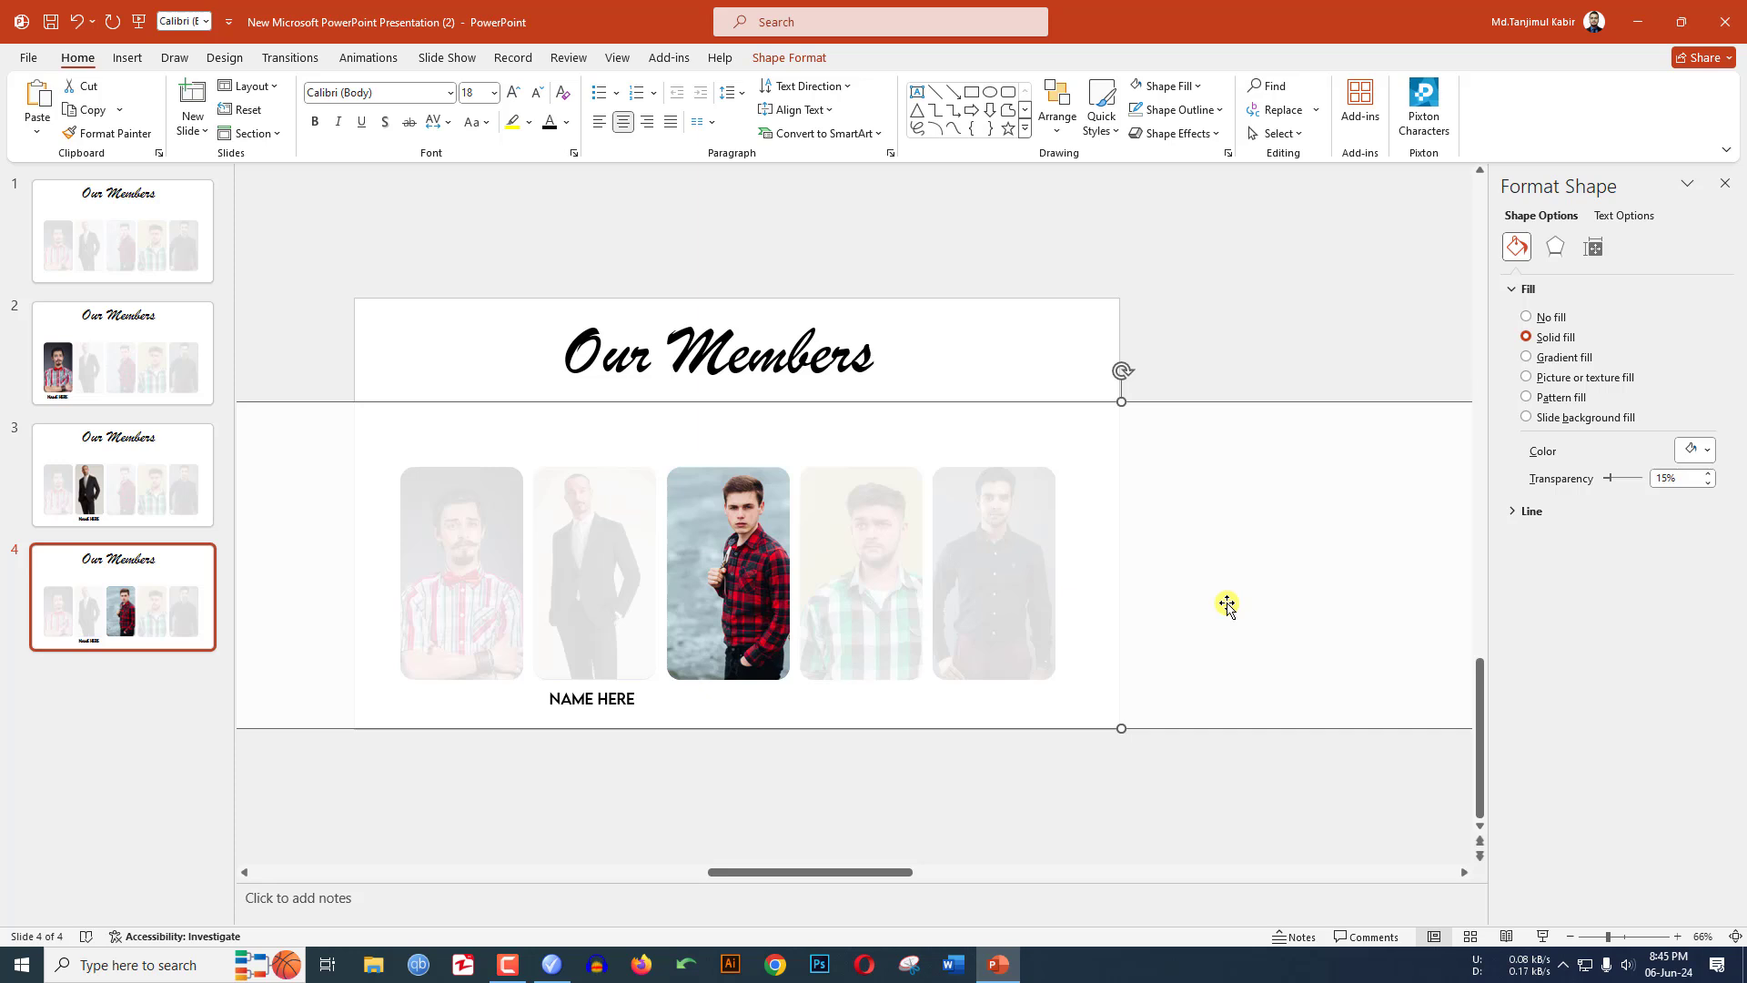
- On slide 4, color the second portrait's NAME HERE label white and the third portrait's label black
{"action": "triple_click", "coordinate": [594, 701]}
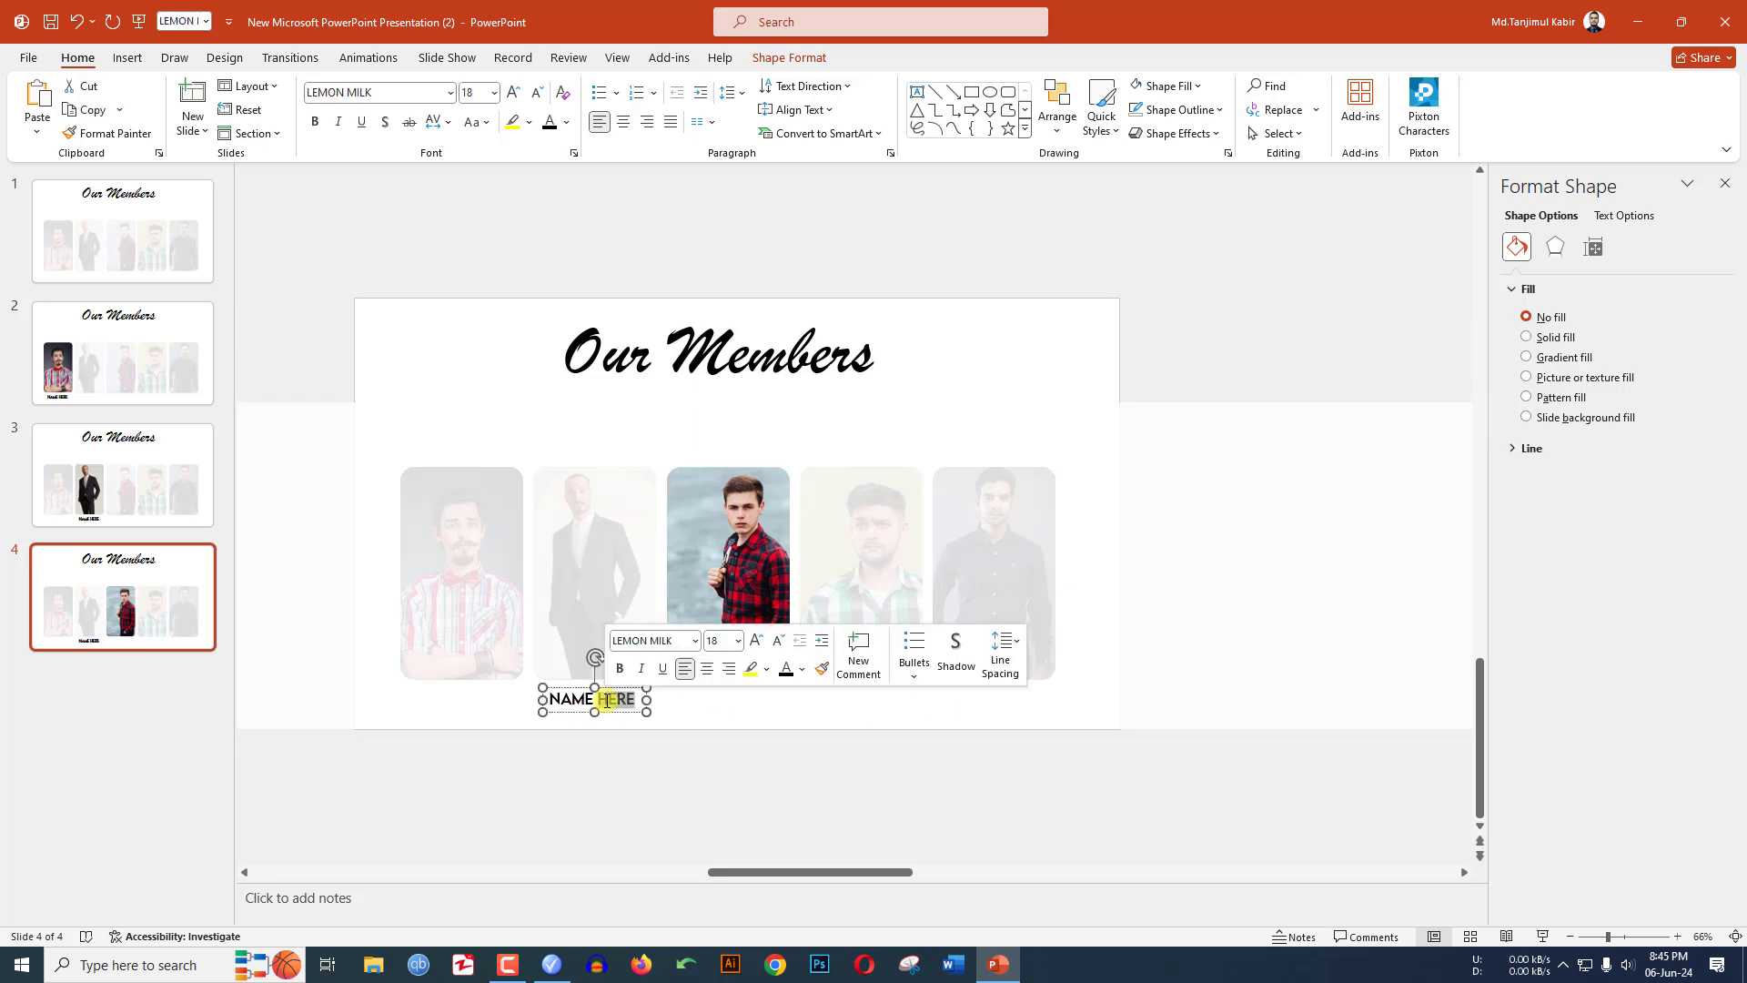
{"action": "left_click", "coordinate": [565, 131]}
{"action": "left_click", "coordinate": [553, 202]}
{"action": "left_click_drag", "start_coordinate": [586, 697], "coordinate": [717, 695]}
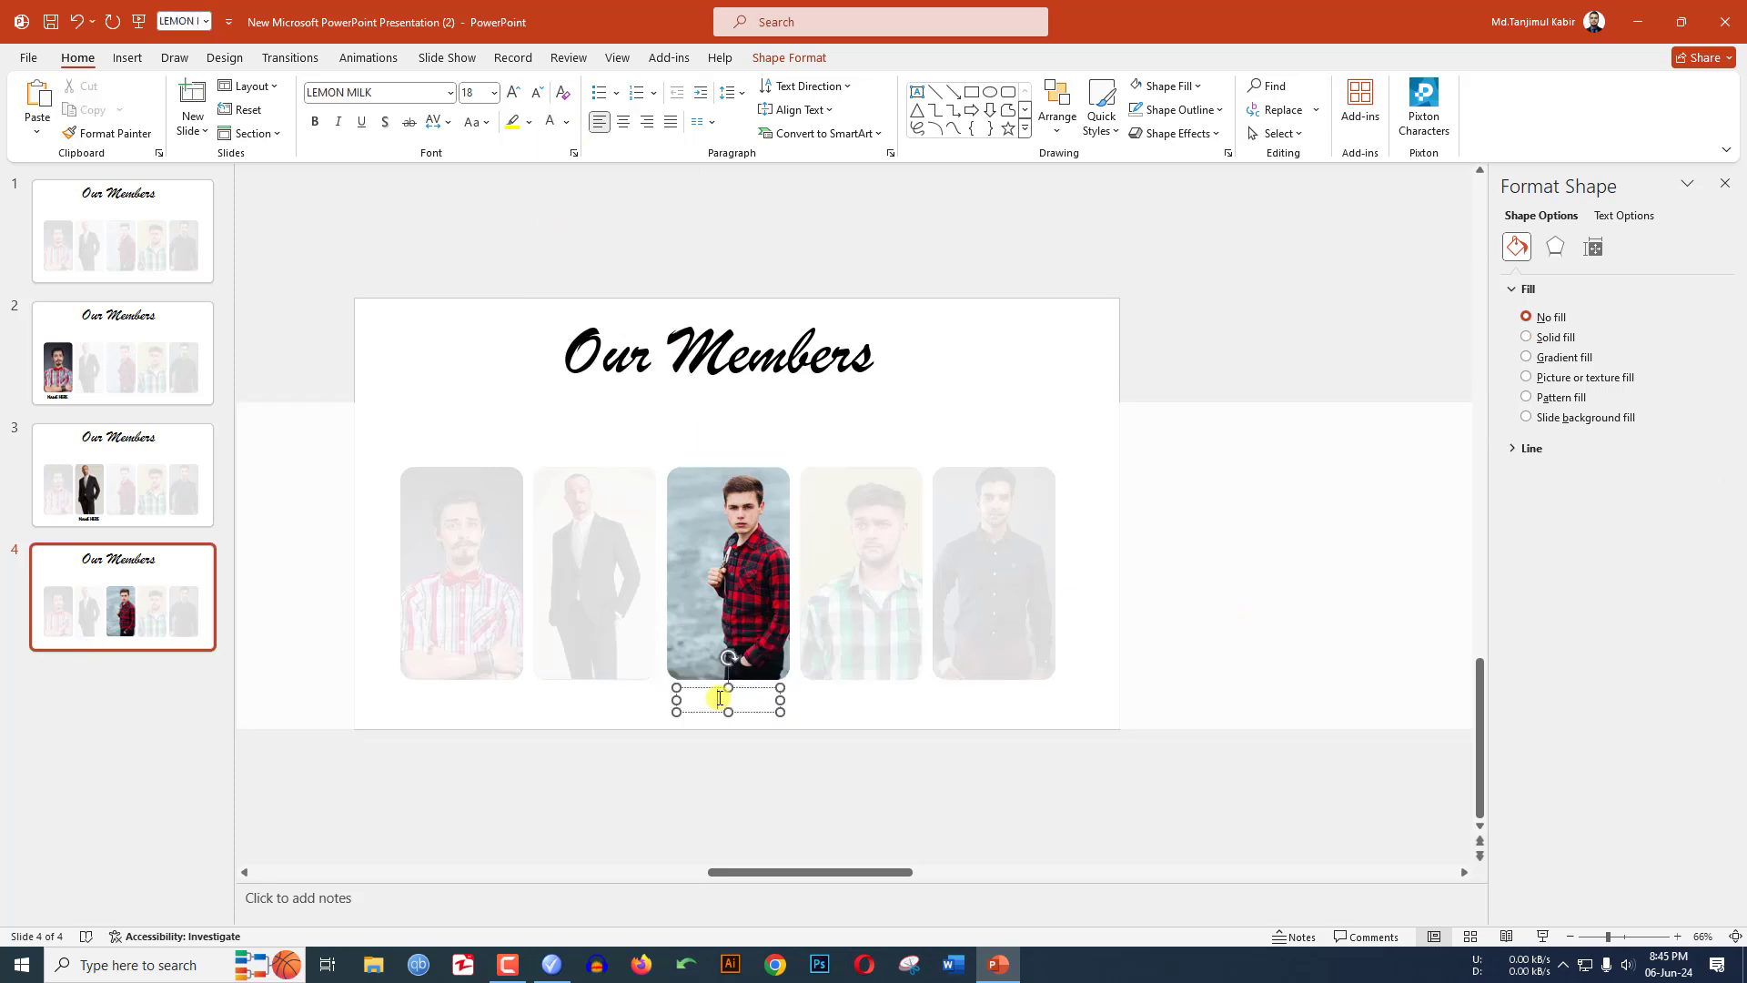
{"action": "left_click", "coordinate": [565, 122]}
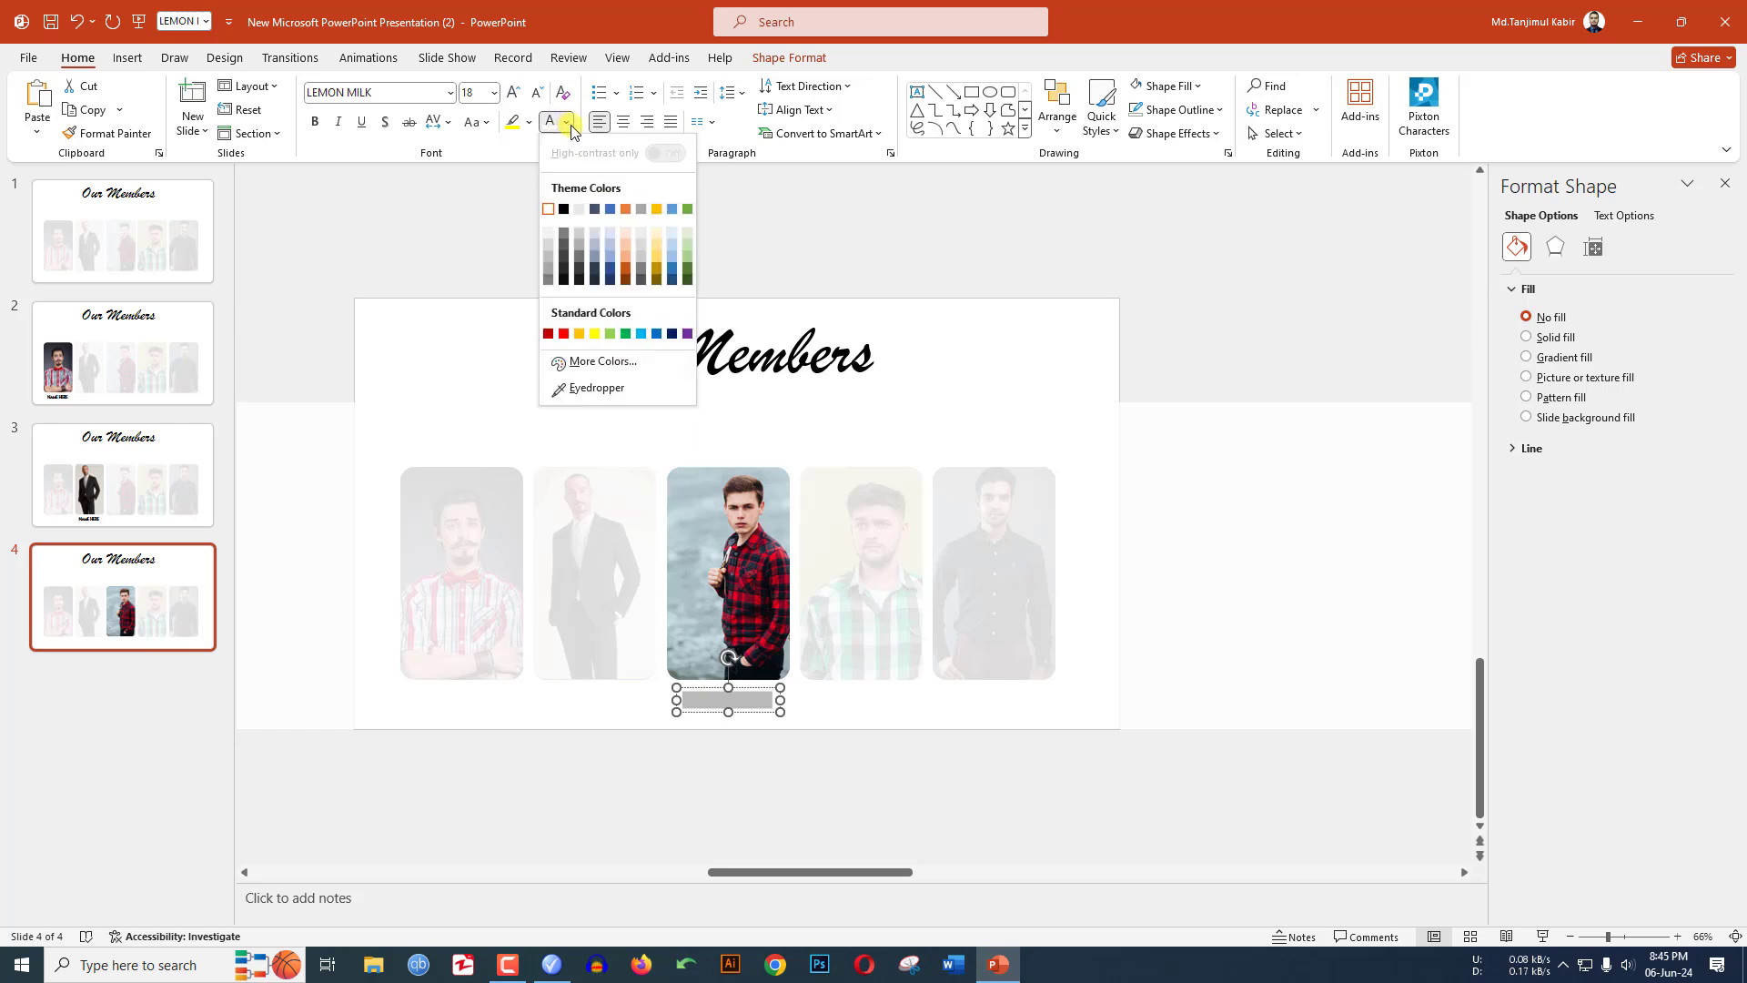
{"action": "left_click", "coordinate": [565, 216]}
{"action": "left_click", "coordinate": [1127, 580]}
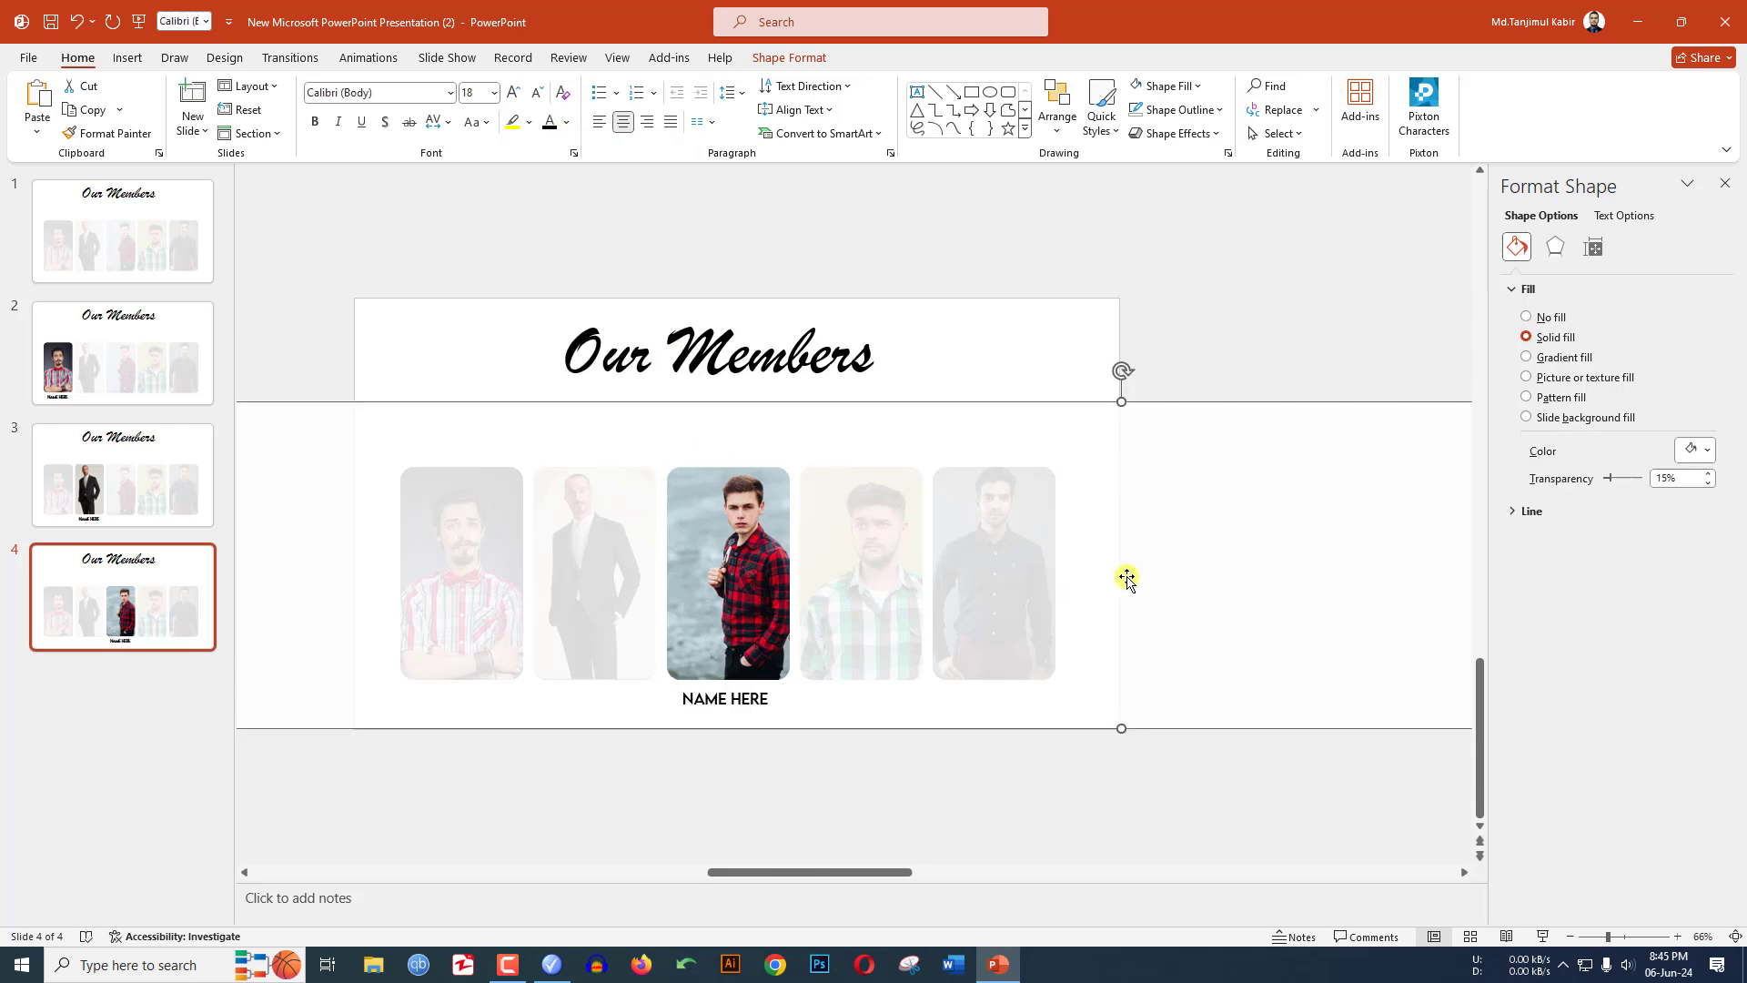
- Duplicate slide 4 and, on the copy, shift the white band right until its opening uncovers the fourth portrait
{"action": "right_click", "coordinate": [119, 559]}
{"action": "left_click", "coordinate": [173, 380]}
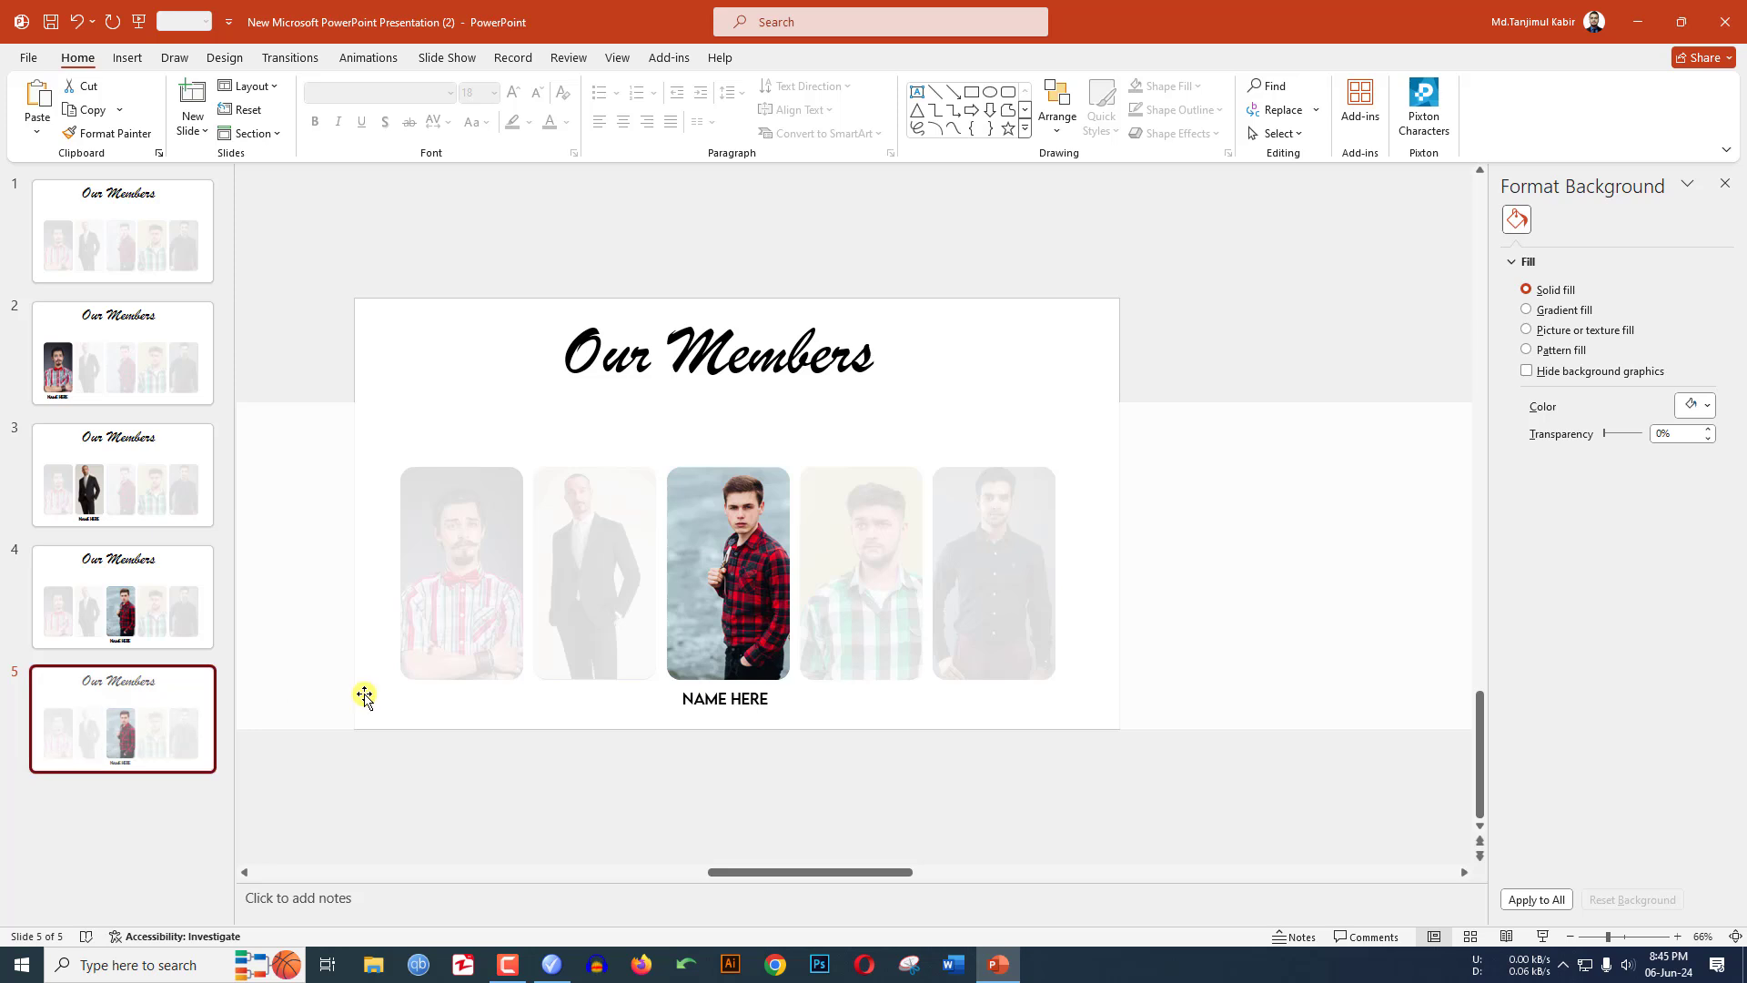
{"action": "left_click", "coordinate": [1118, 610]}
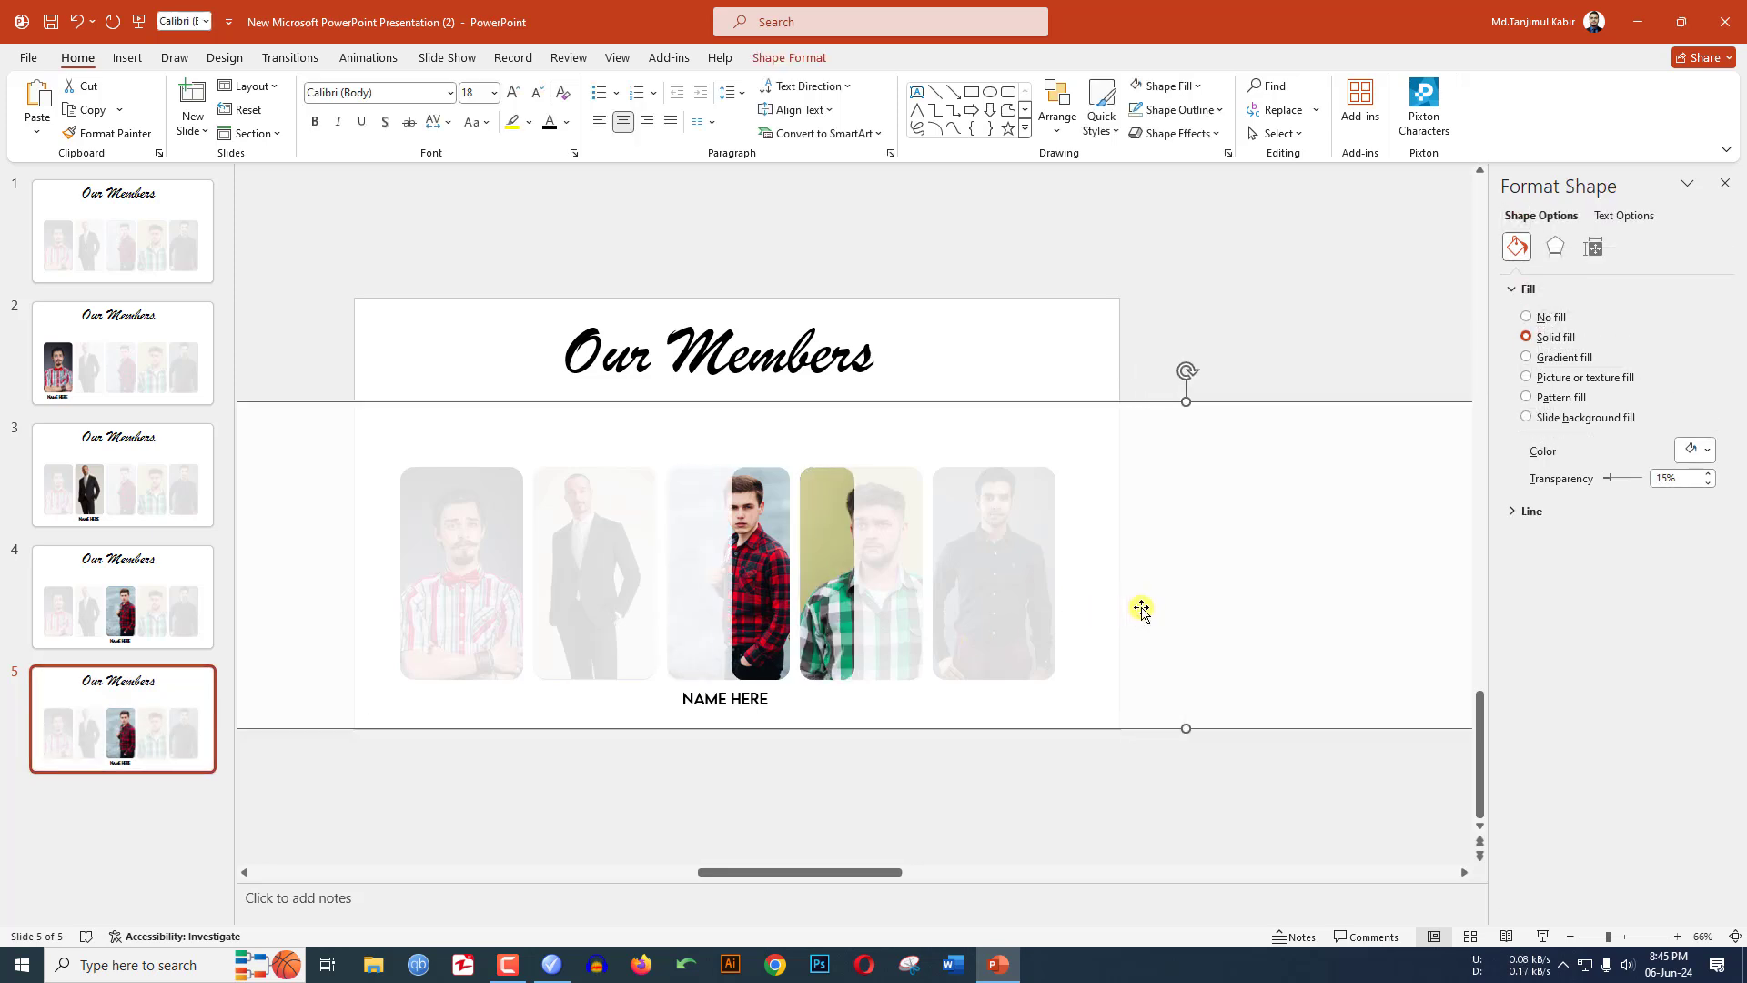
{"action": "key", "text": "Right"}
{"action": "key", "text": "Right"}
{"action": "key", "text": "Right"}
{"action": "key", "text": "Right"}
{"action": "key", "text": "Right"}
{"action": "key", "text": "Right"}
{"action": "key", "text": "Right"}
{"action": "key", "text": "Right"}
{"action": "key", "text": "Right"}
{"action": "key", "text": "Right"}
{"action": "key", "text": "Right"}
{"action": "key", "text": "Right"}
{"action": "key", "text": "Right"}
{"action": "key", "text": "Right"}
{"action": "key", "text": "Right"}
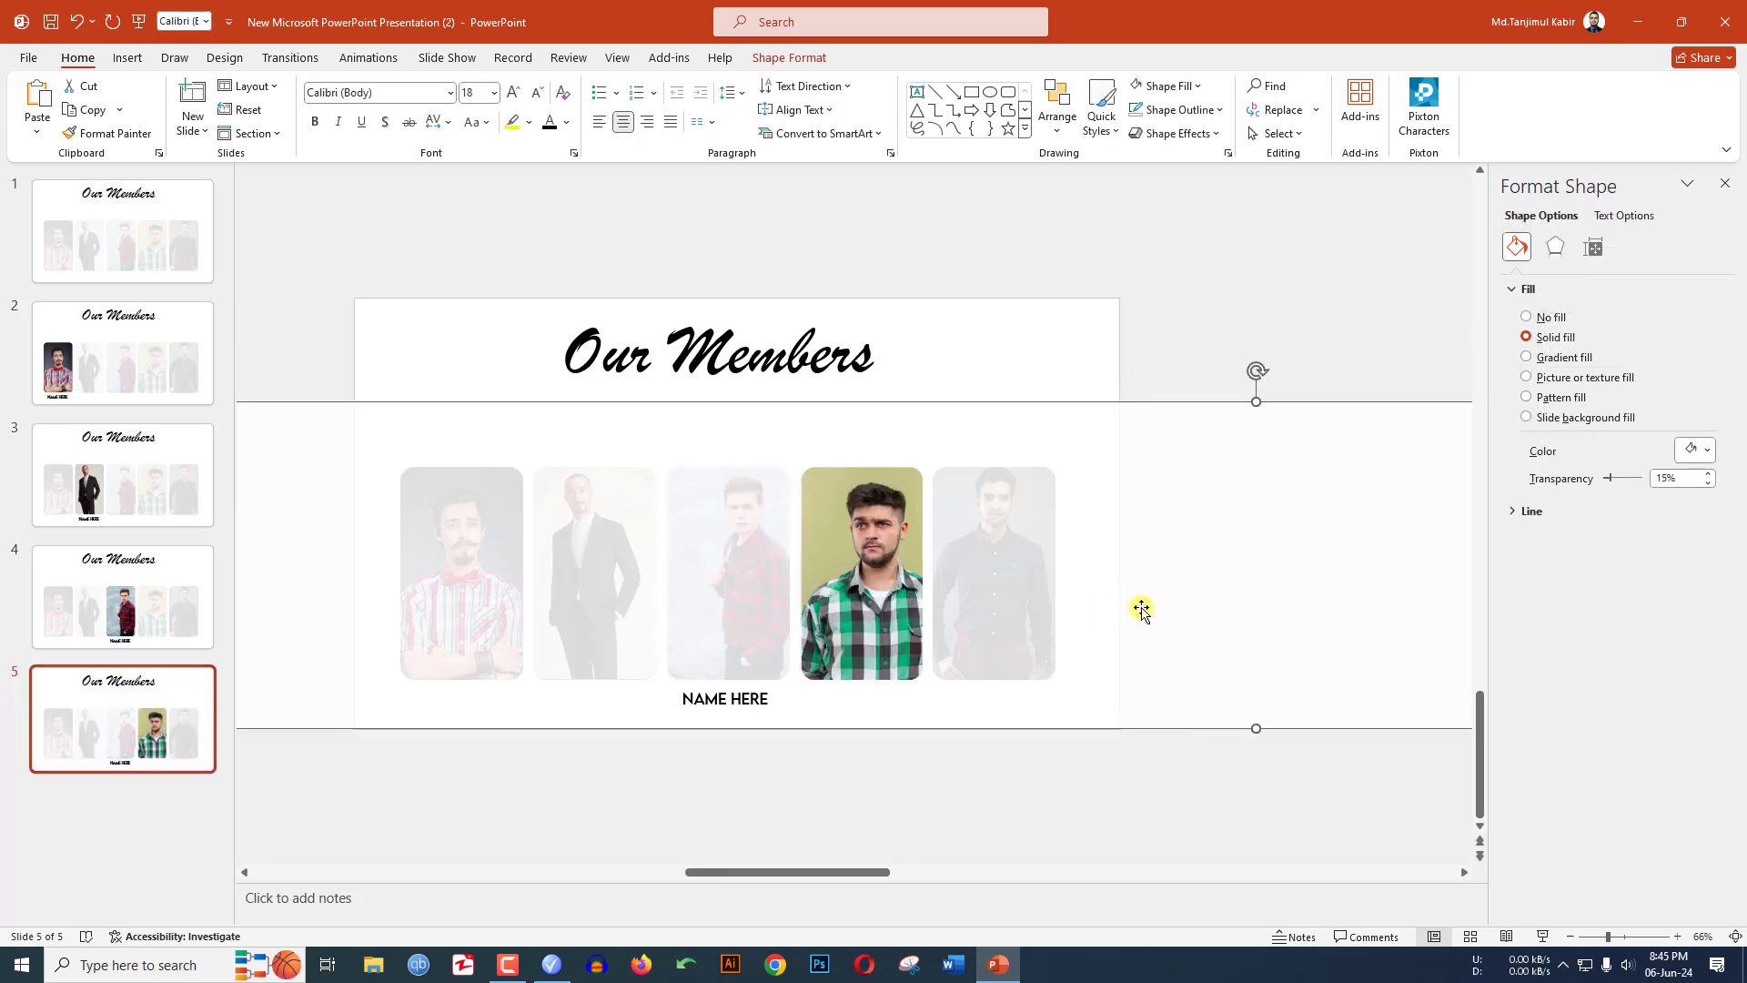
- On slide 5, color the third portrait's NAME HERE label white and the fourth portrait's label black
{"action": "triple_click", "coordinate": [729, 701]}
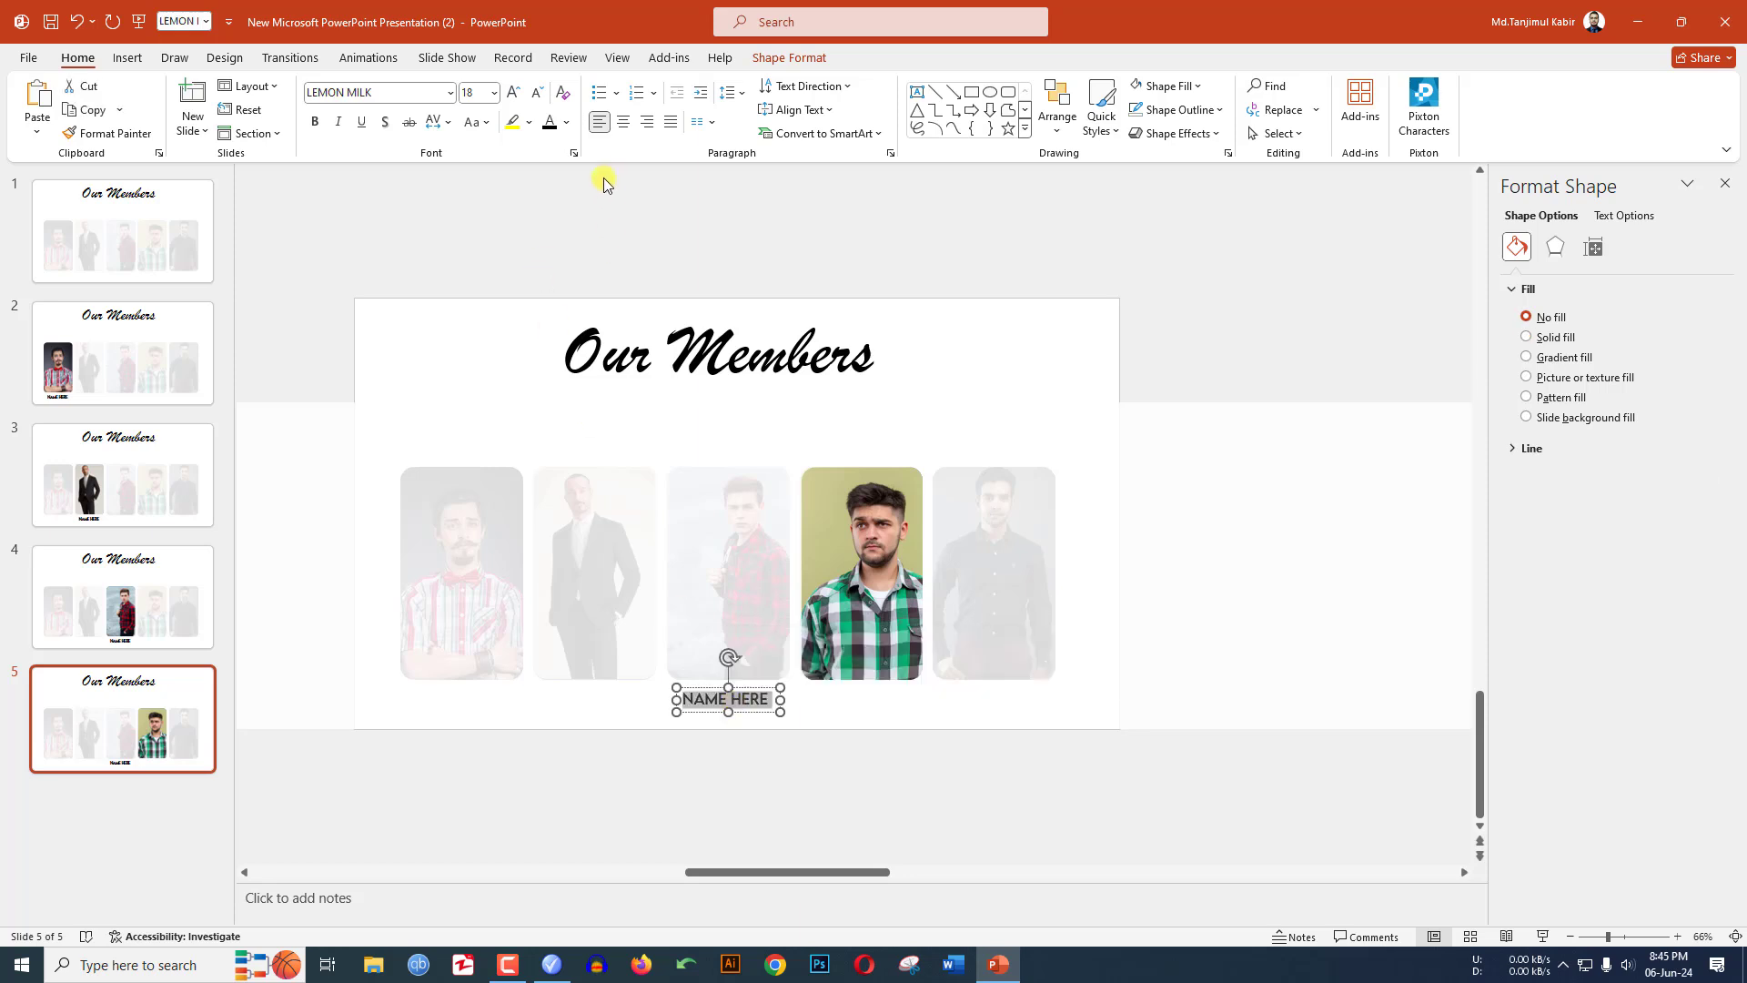
{"action": "left_click", "coordinate": [568, 126]}
{"action": "left_click", "coordinate": [549, 206]}
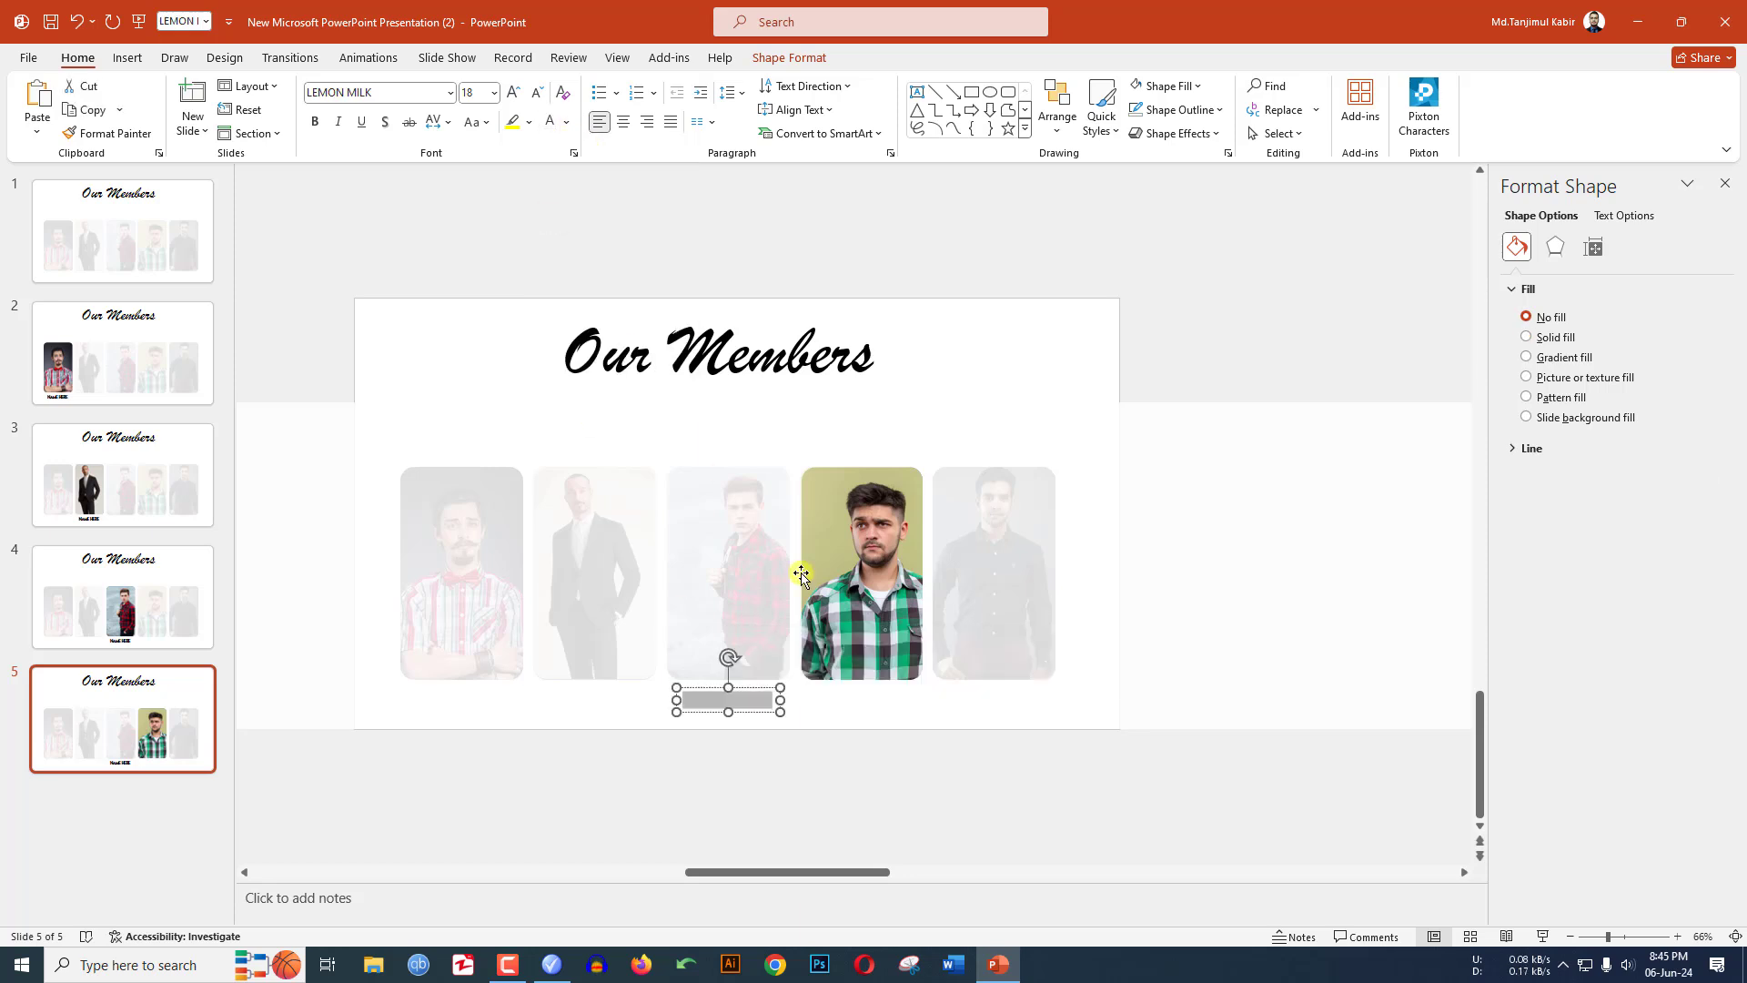
{"action": "triple_click", "coordinate": [862, 699]}
{"action": "left_click", "coordinate": [566, 121]}
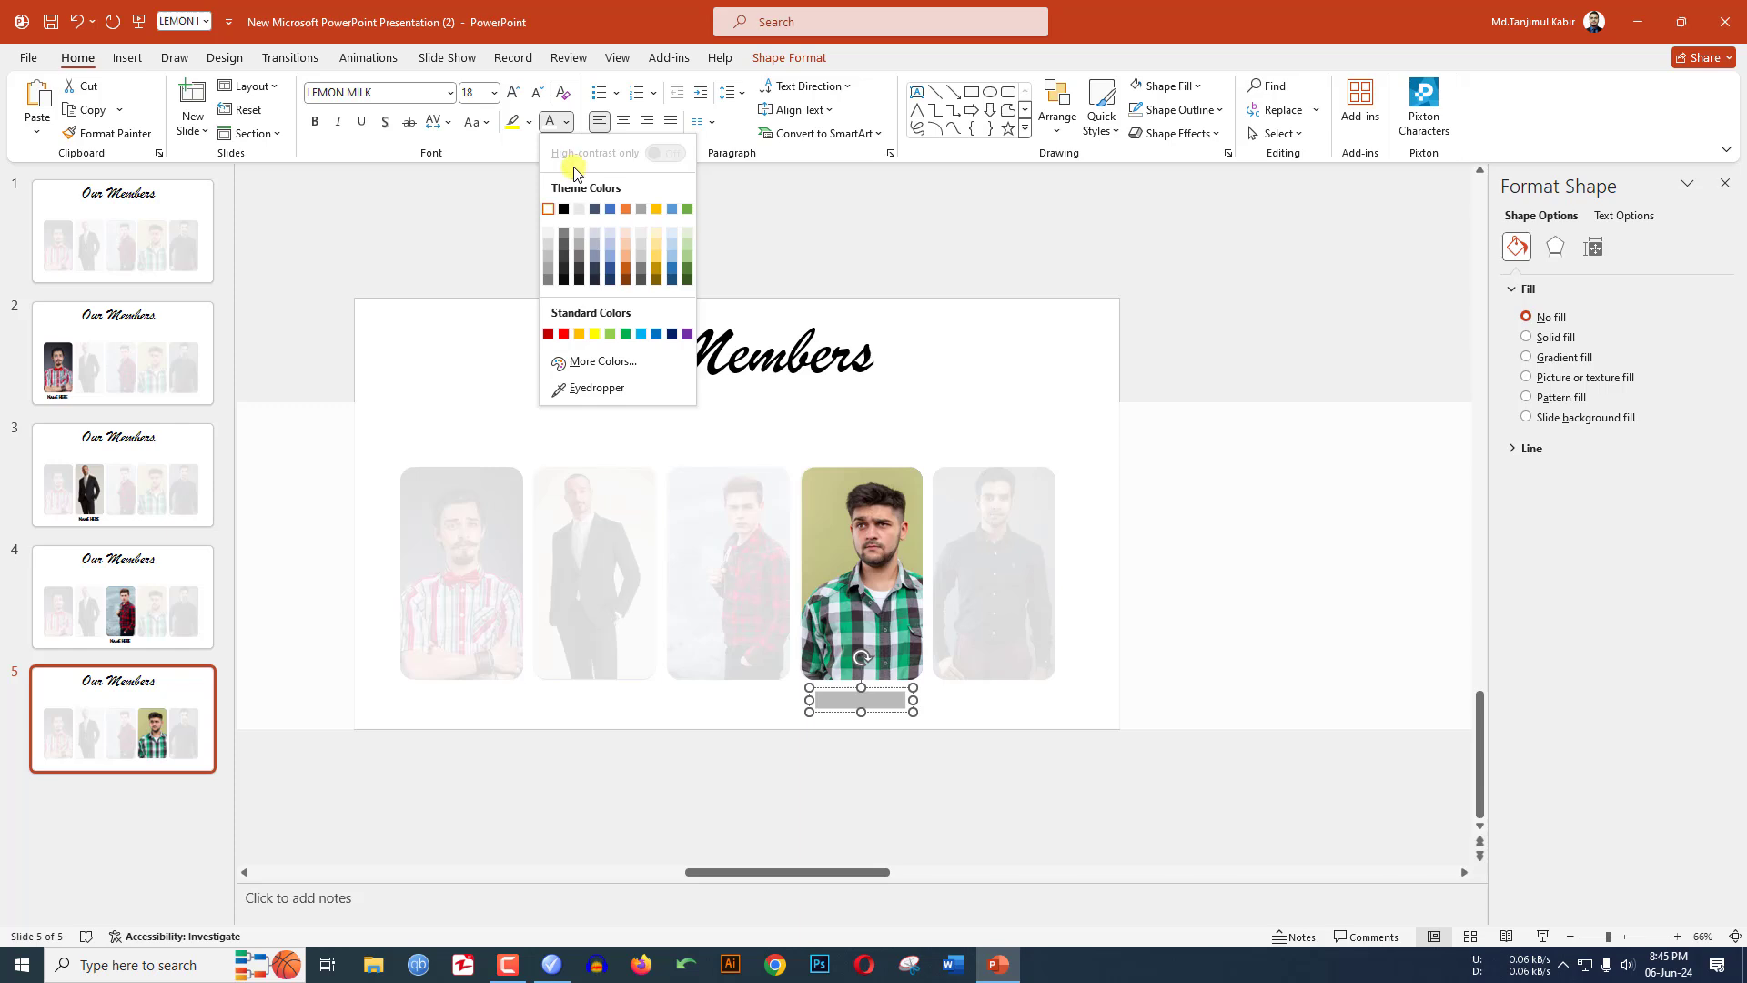
{"action": "left_click", "coordinate": [569, 207]}
- Duplicate slide 5 and, on the copy, shift the white band right until its opening uncovers the fifth portrait
{"action": "right_click", "coordinate": [206, 749]}
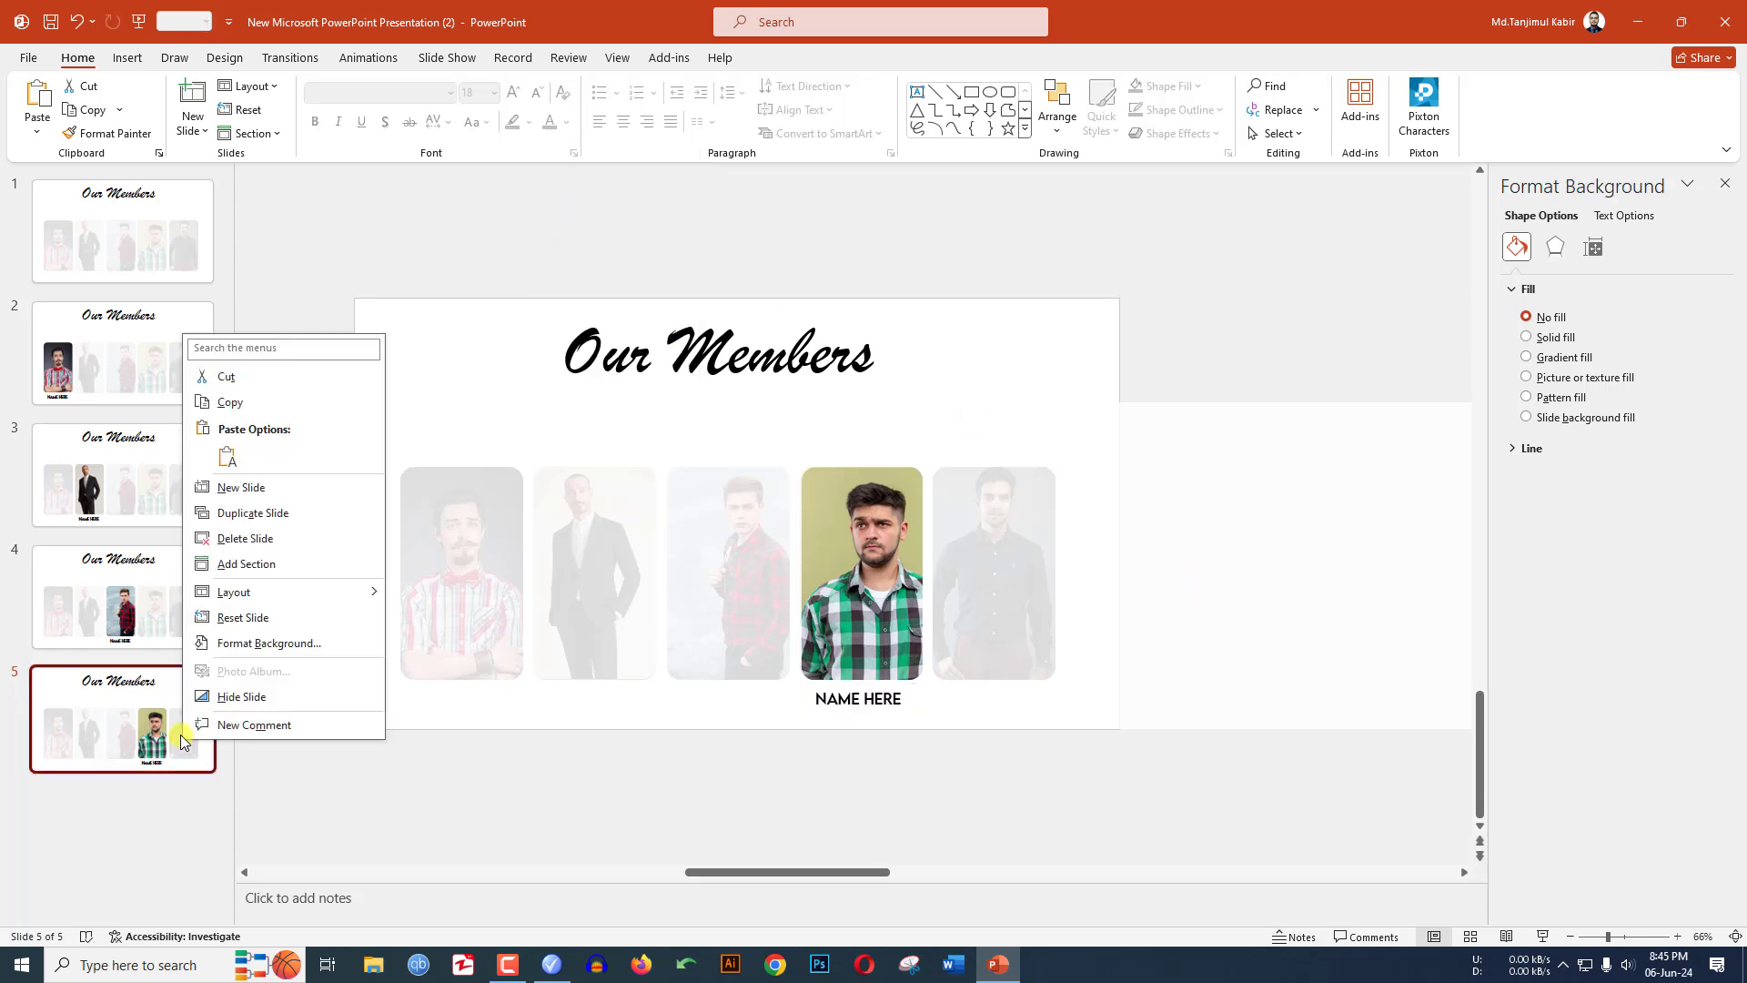
{"action": "left_click", "coordinate": [241, 511]}
{"action": "left_click", "coordinate": [1142, 608]}
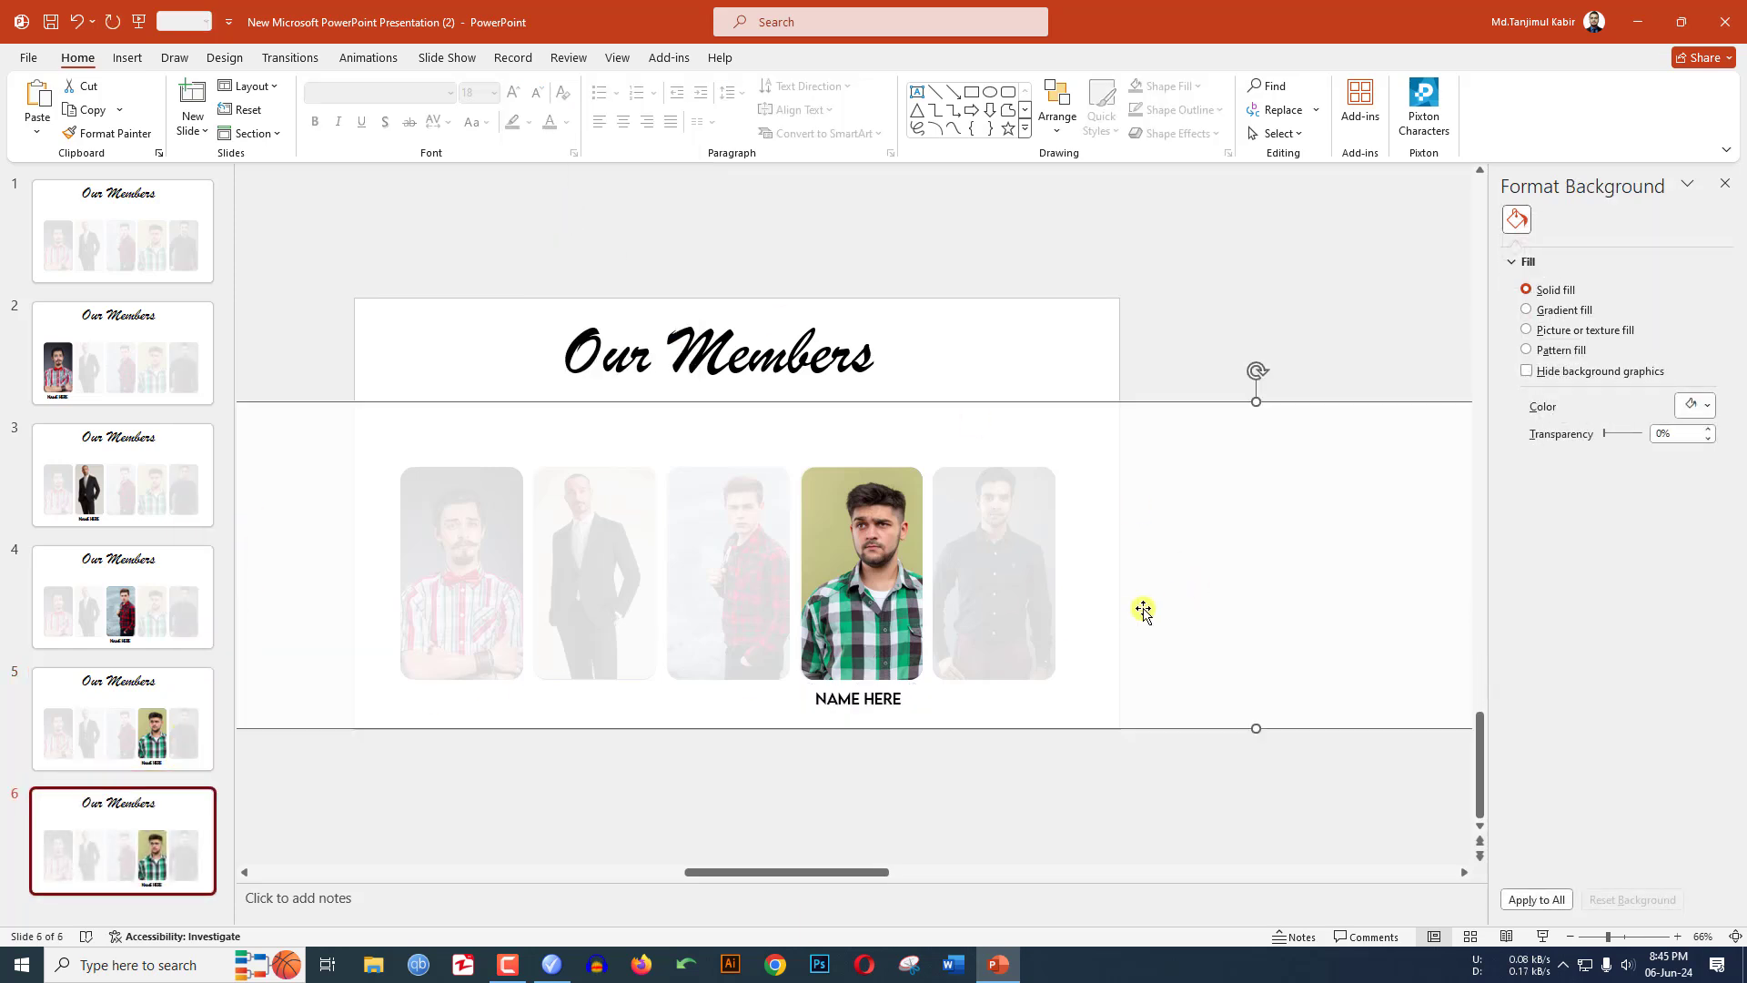
{"action": "key", "text": "Right"}
{"action": "key", "text": "Right"}
{"action": "key", "text": "Right"}
{"action": "key", "text": "Right"}
{"action": "key", "text": "Right"}
{"action": "key", "text": "Right"}
{"action": "key", "text": "Right"}
{"action": "key", "text": "Right"}
{"action": "key", "text": "Right"}
{"action": "key", "text": "Right"}
{"action": "key", "text": "Right"}
{"action": "key", "text": "Right"}
{"action": "key", "text": "Right"}
{"action": "key", "text": "Right"}
{"action": "key", "text": "Right"}
{"action": "key", "text": "Right"}
{"action": "key", "text": "Right"}
{"action": "key", "text": "Right"}
{"action": "key", "text": "Right"}
{"action": "key", "text": "Right"}
{"action": "key", "text": "Right"}
{"action": "key", "text": "Right"}
{"action": "key", "text": "Right"}
{"action": "key", "text": "Right"}
{"action": "key", "text": "Right"}
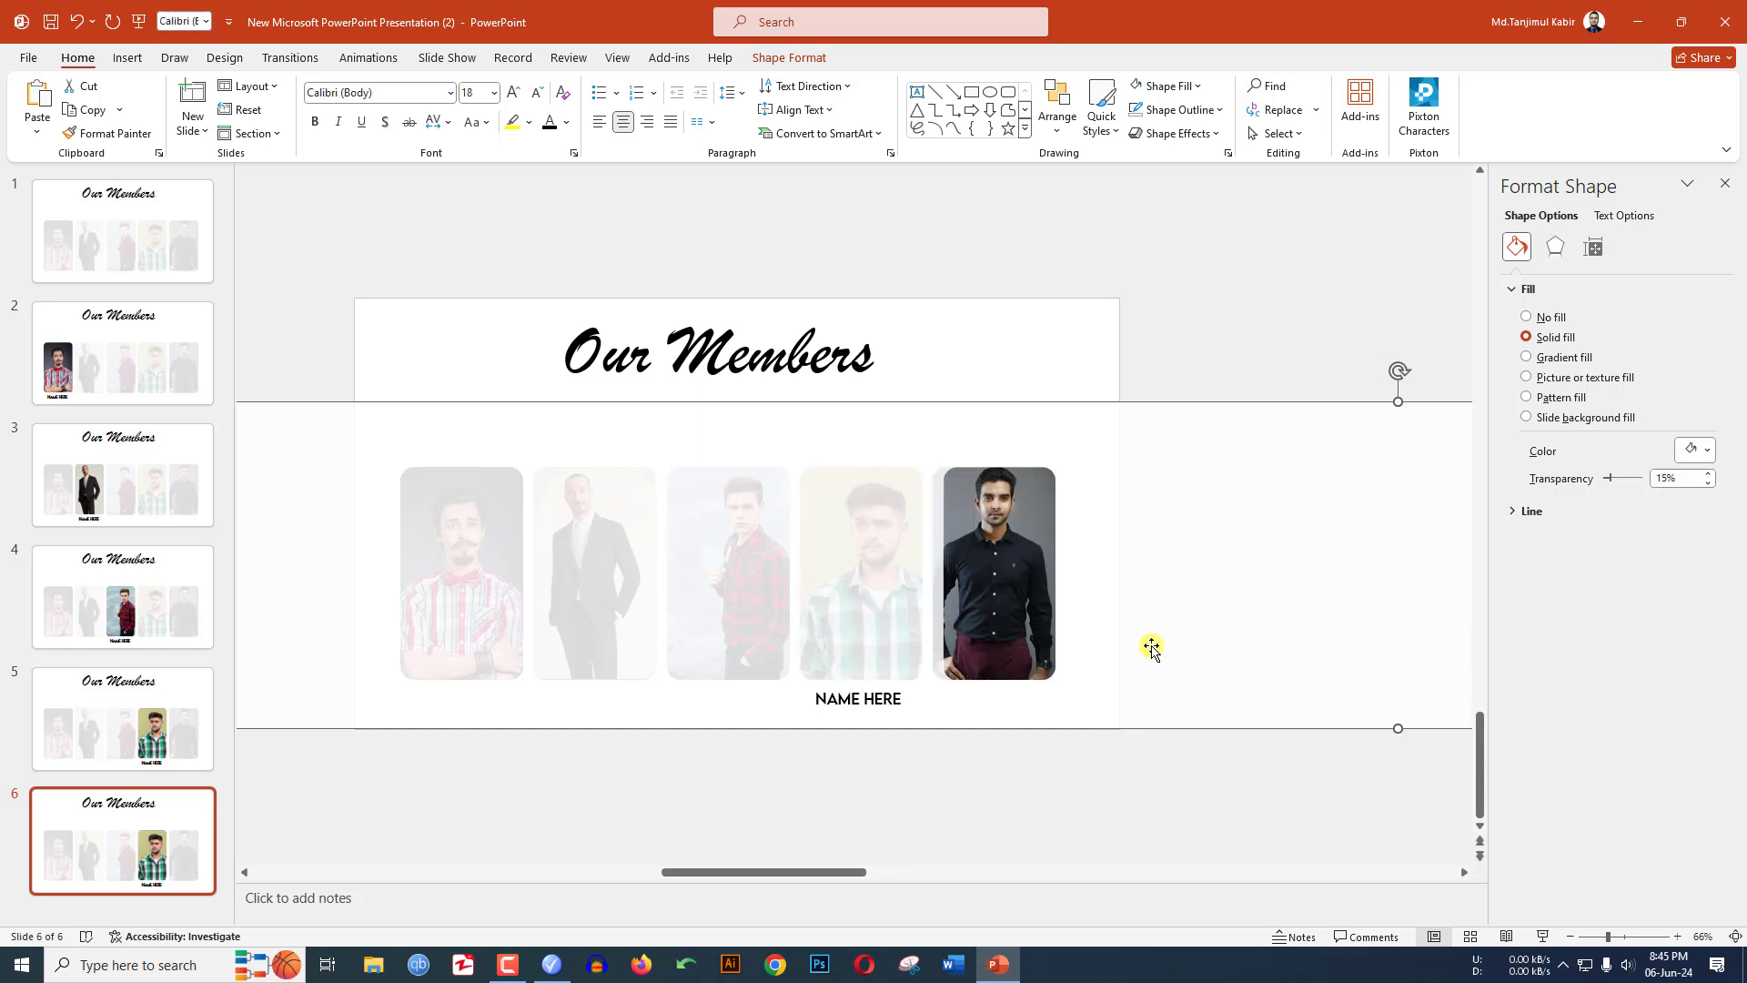
{"action": "key", "text": "Left"}
{"action": "key", "text": "Left"}
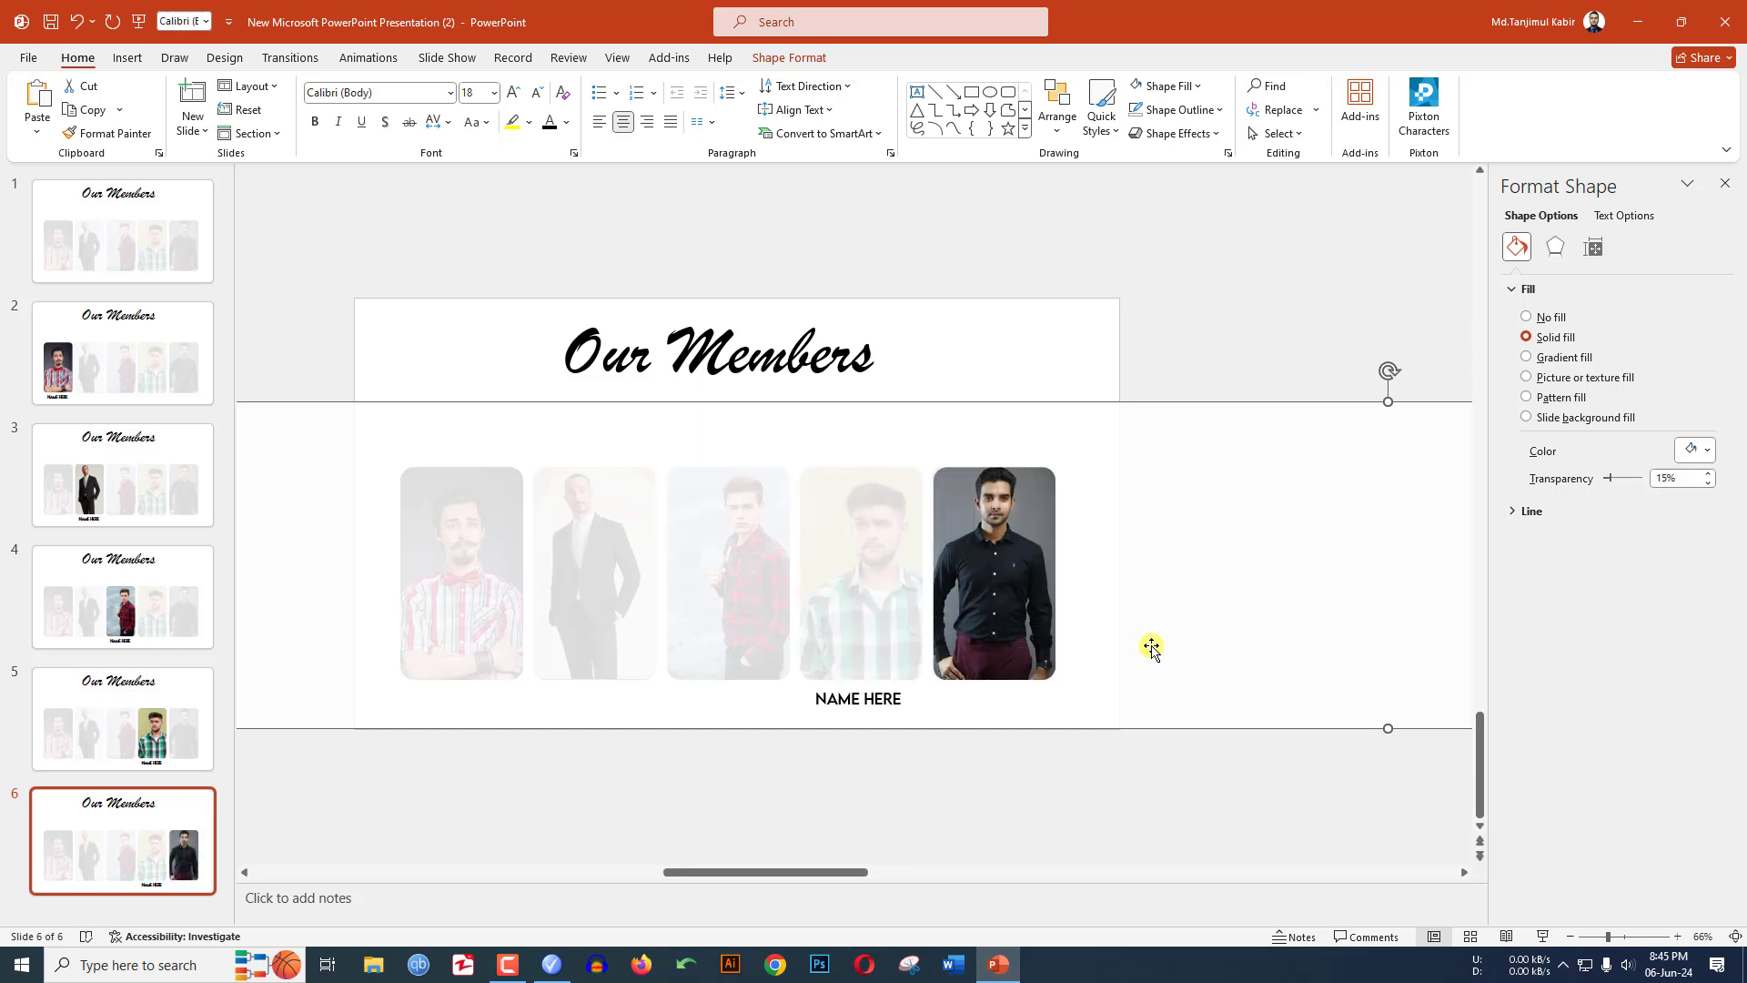
- On slide 6, color the fourth portrait's NAME HERE label white and the fifth portrait's label black
{"action": "triple_click", "coordinate": [867, 700]}
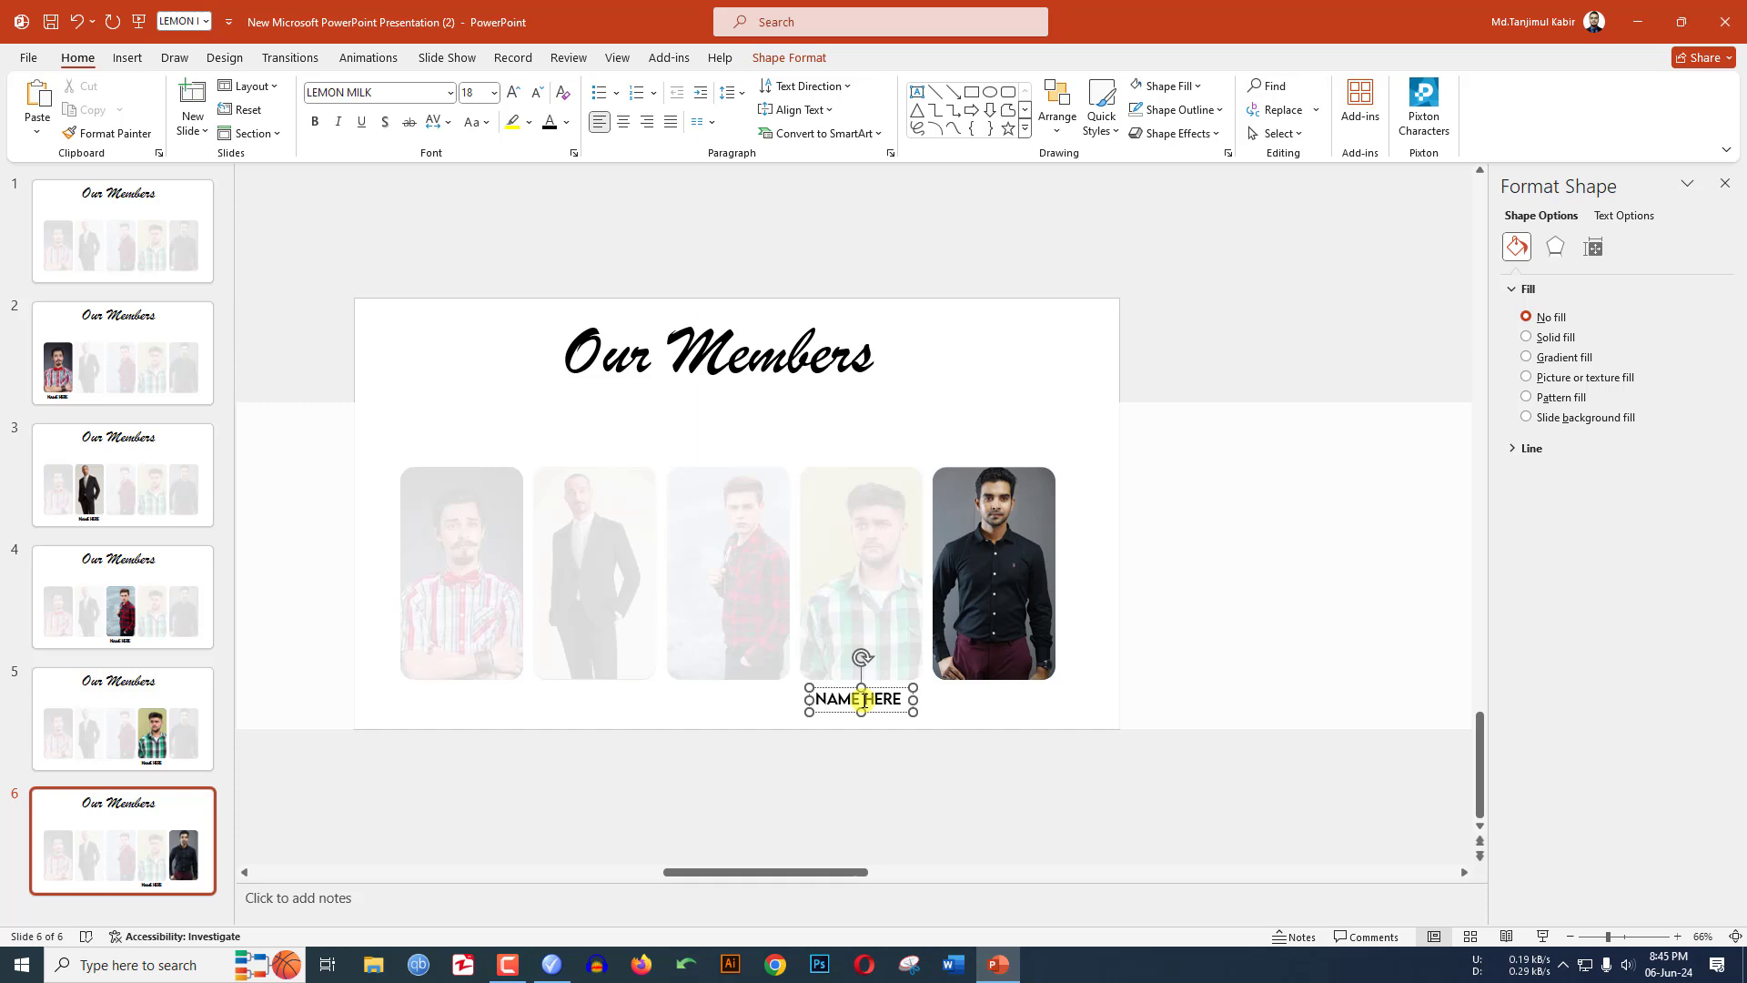
{"action": "left_click", "coordinate": [567, 123]}
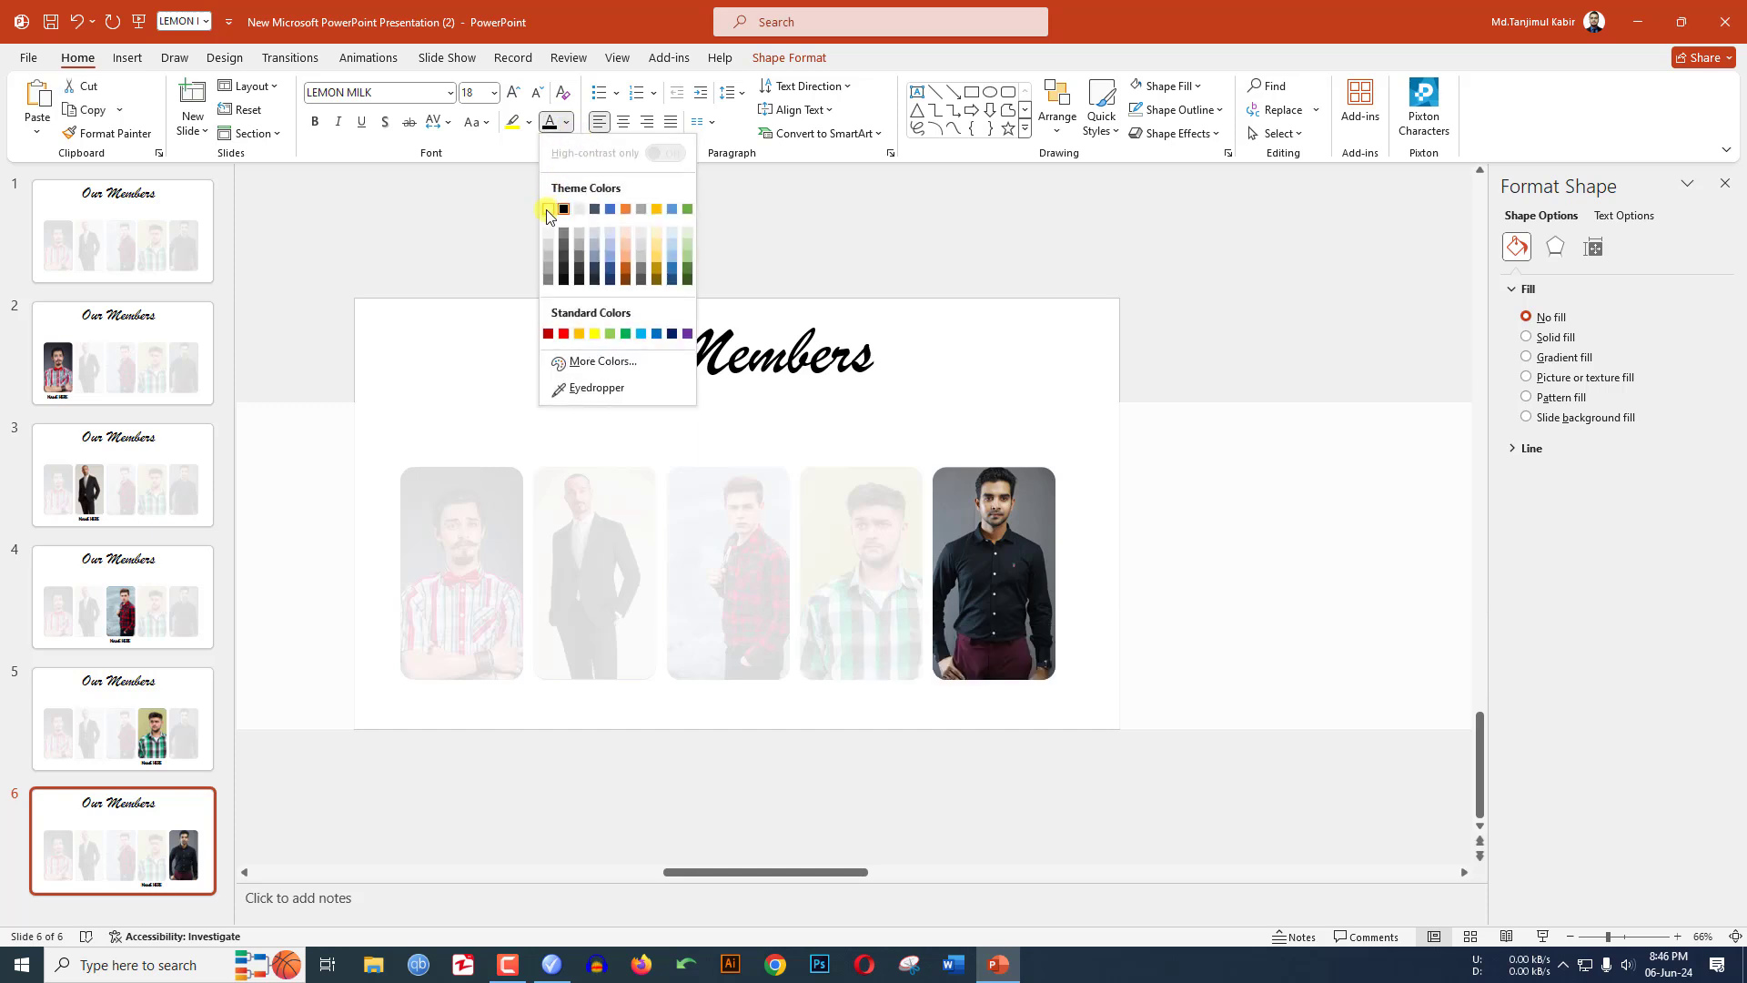
{"action": "left_click", "coordinate": [547, 209]}
{"action": "triple_click", "coordinate": [994, 701]}
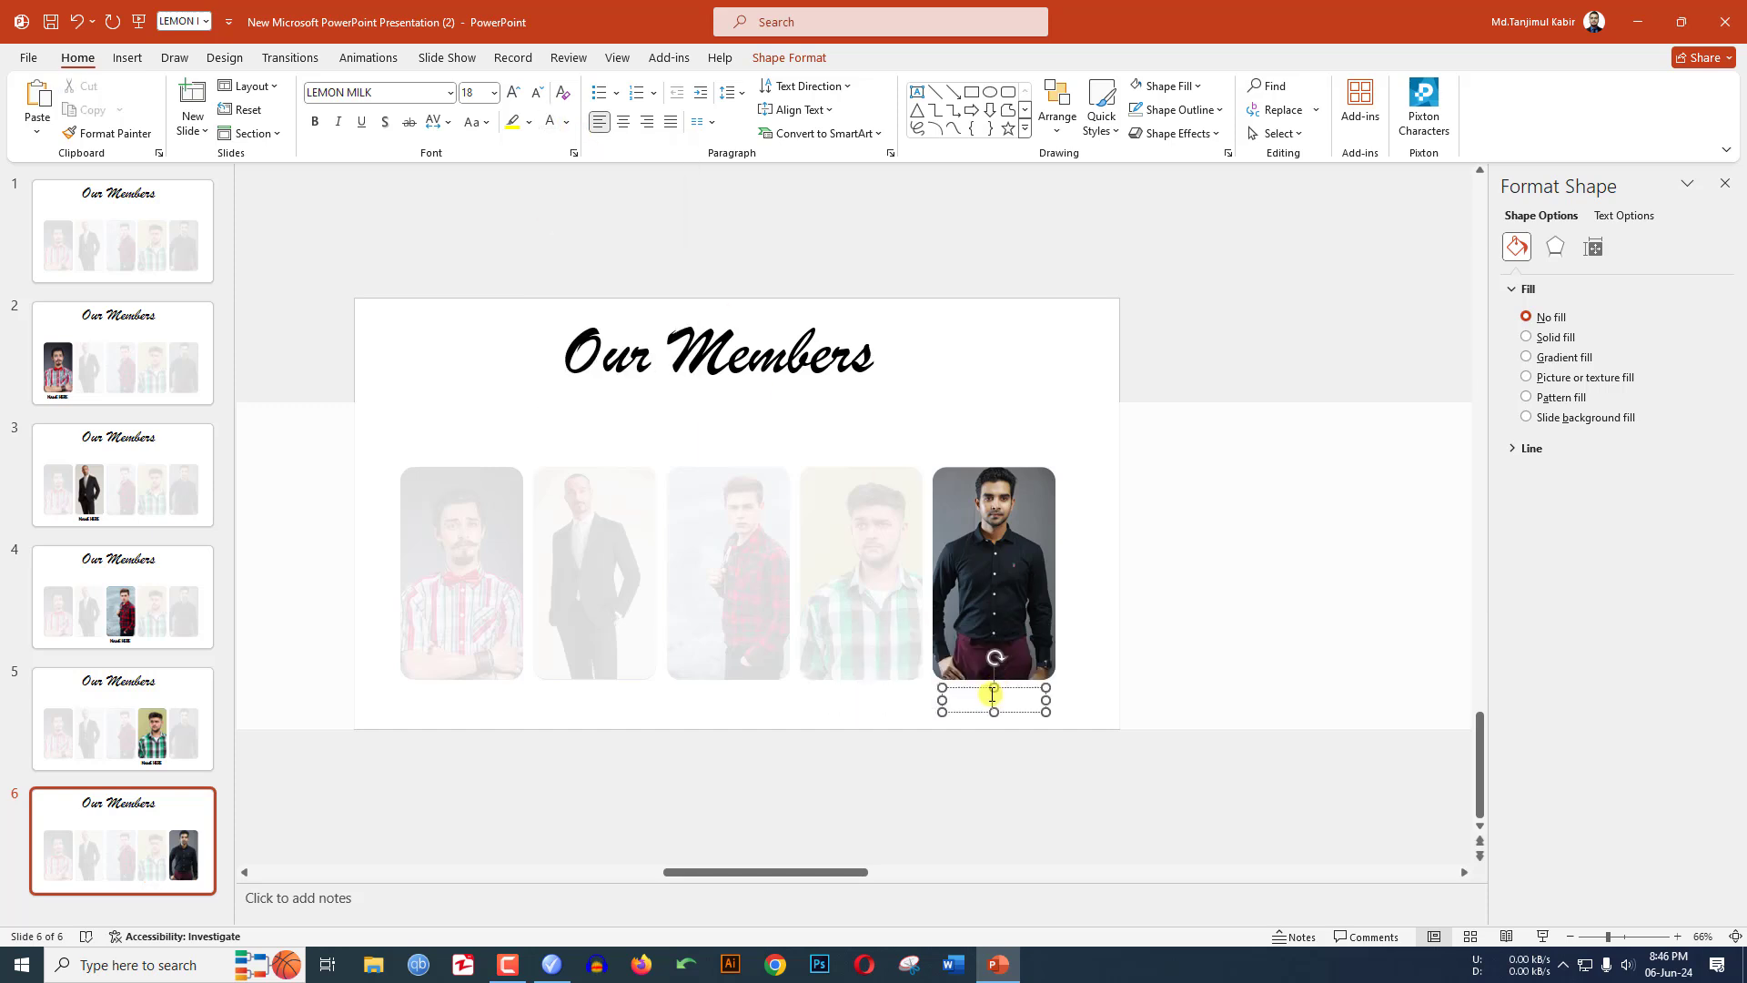
{"action": "left_click", "coordinate": [566, 122]}
{"action": "left_click", "coordinate": [566, 210]}
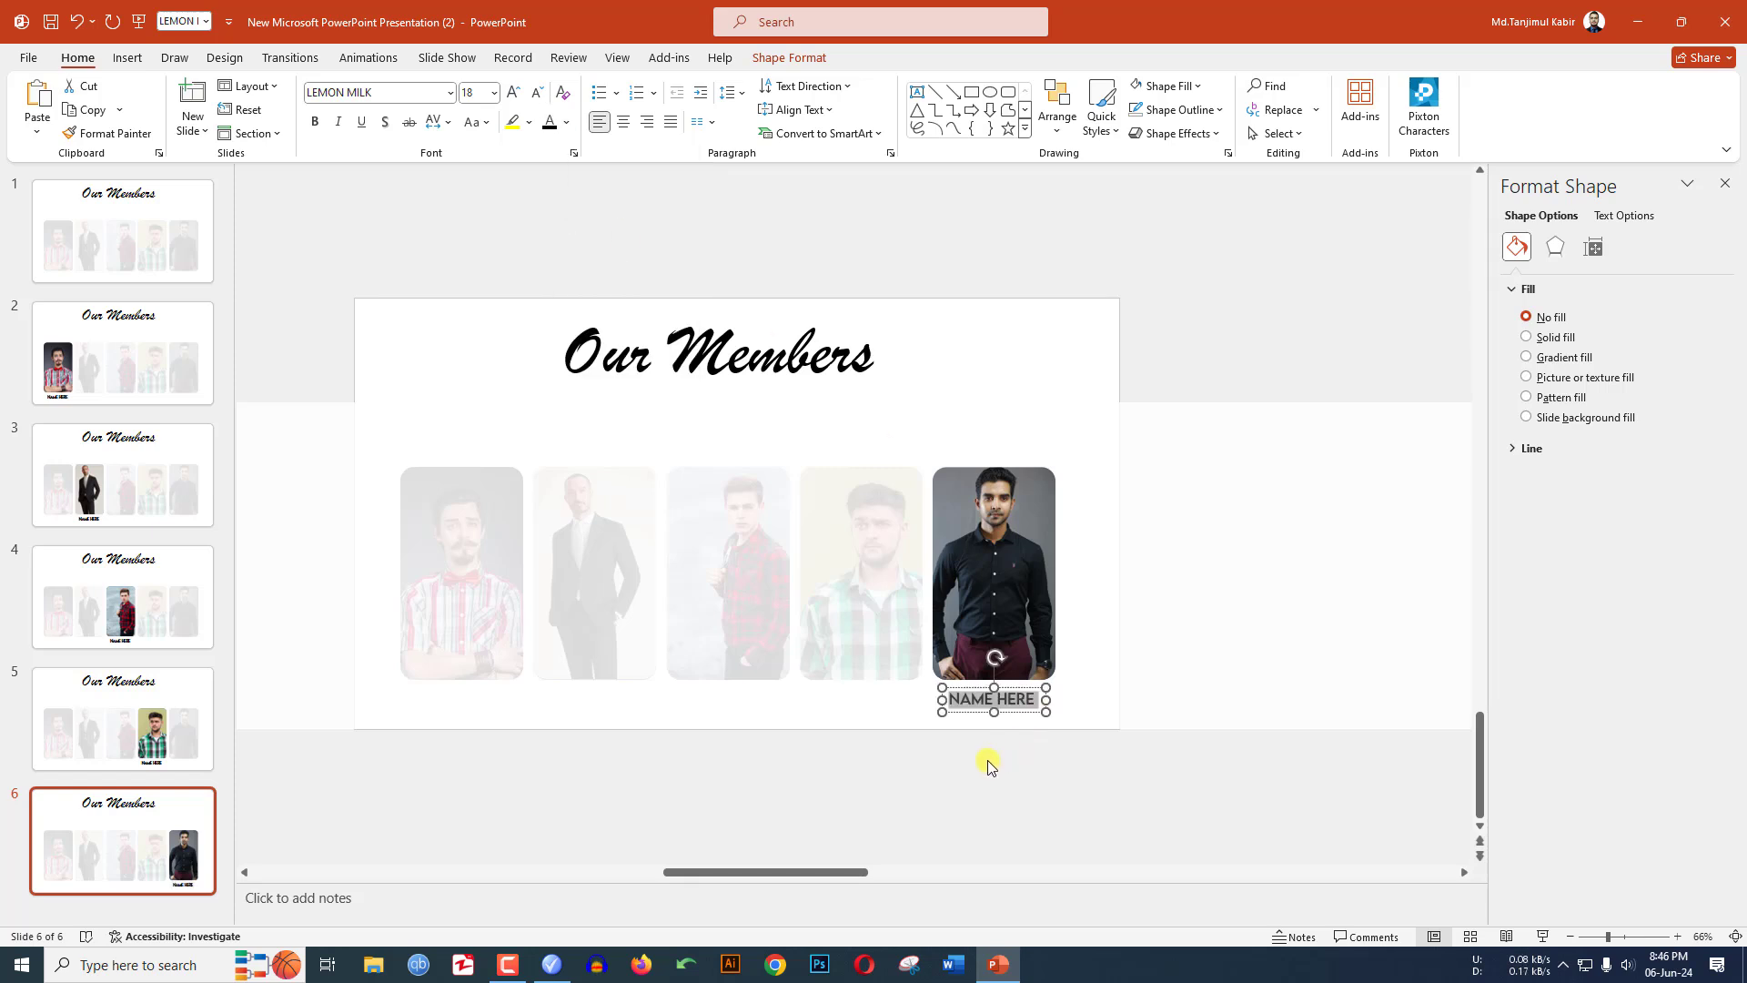